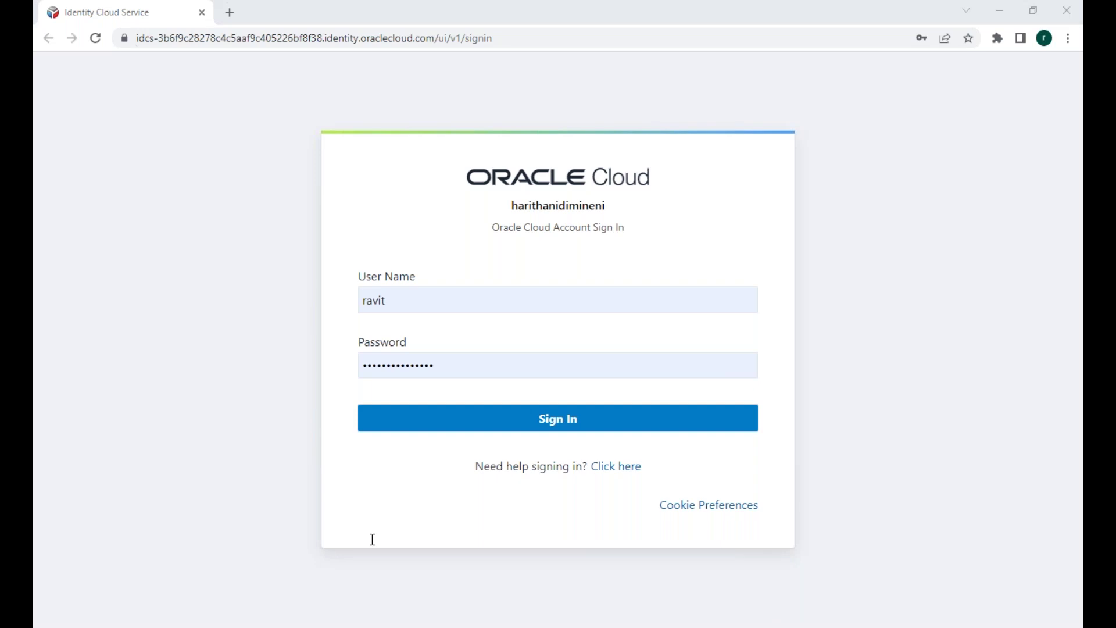
{"action": "key", "text": "ctrl+t"}
{"action": "left_click", "coordinate": [227, 37]}
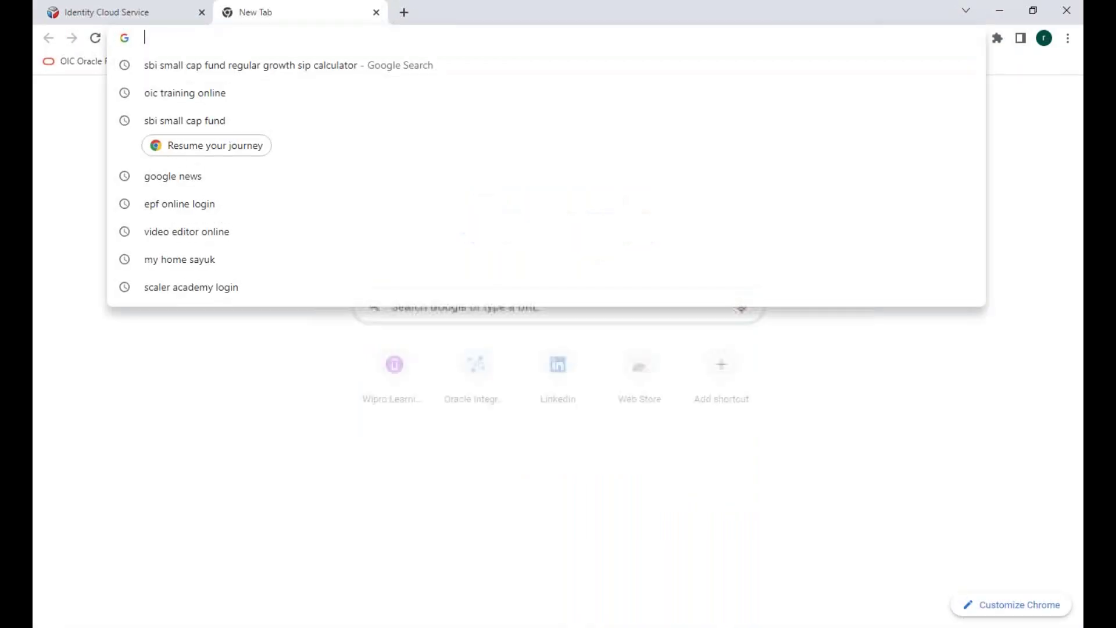
{"action": "type", "text": "https://a2cf-axslesvq9sql-hy.integration.ocp.oraclecloud.com/ic/home"}
{"action": "left_click", "coordinate": [202, 12]}
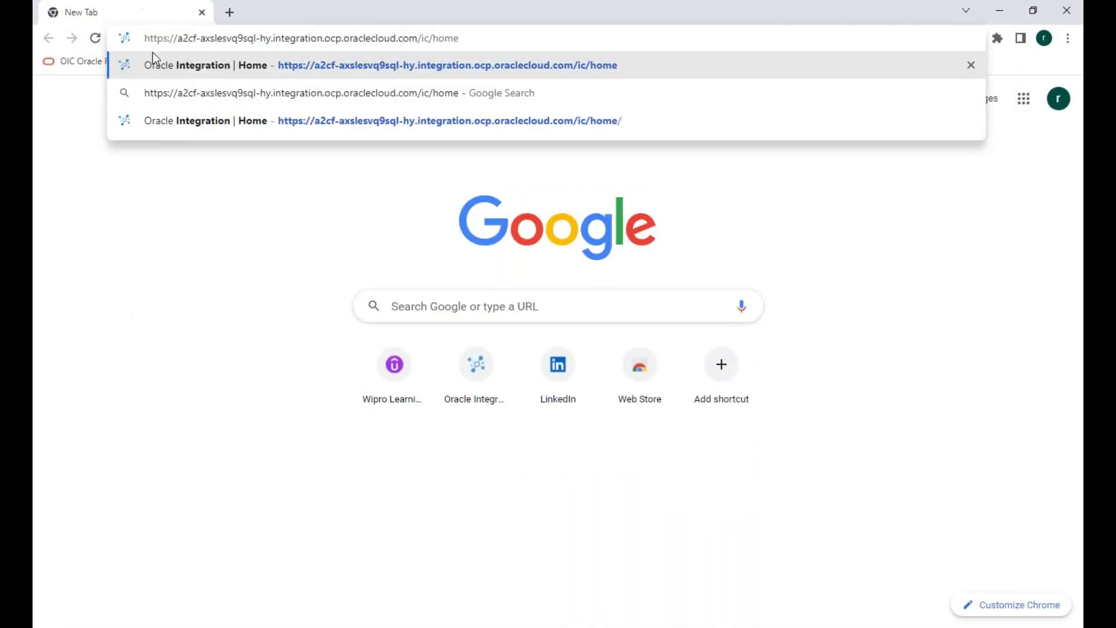
{"action": "key", "text": "Return"}
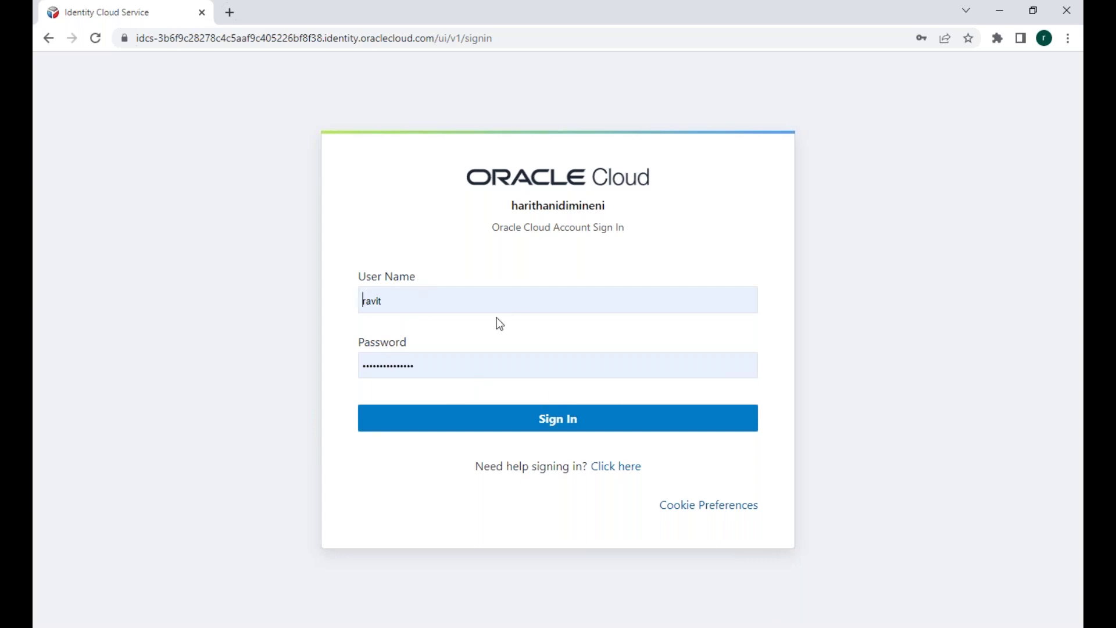
{"action": "left_click", "coordinate": [569, 420]}
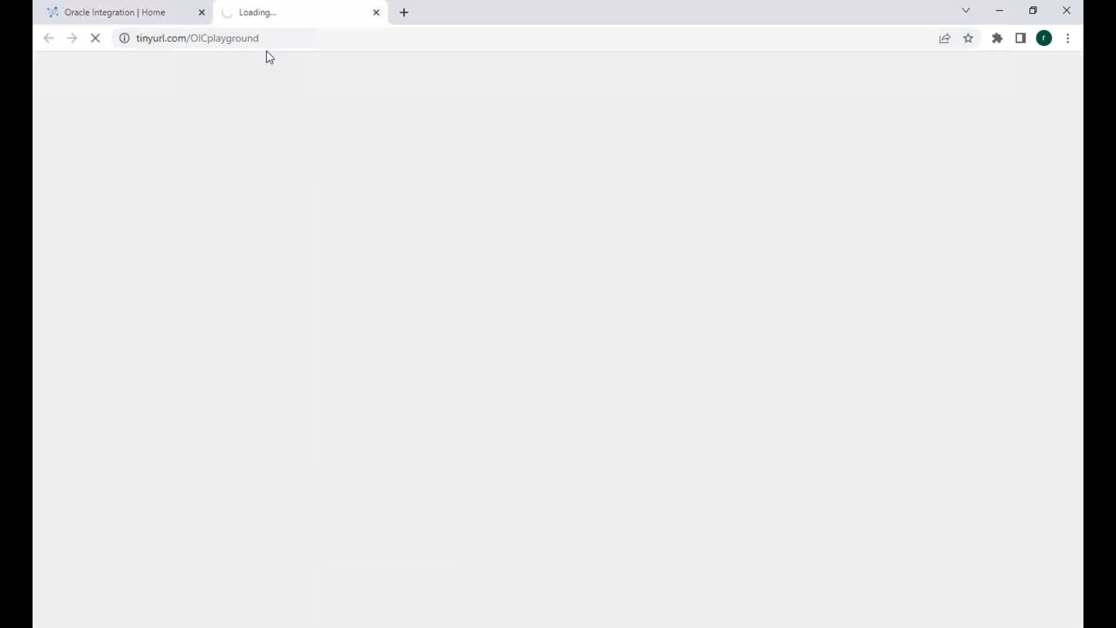
Step: Sign in to the bots4saas Oracle Cloud account, opened through tinyurl.com/OICplayground, with the prefilled credentials
{"action": "left_click", "coordinate": [68, 16]}
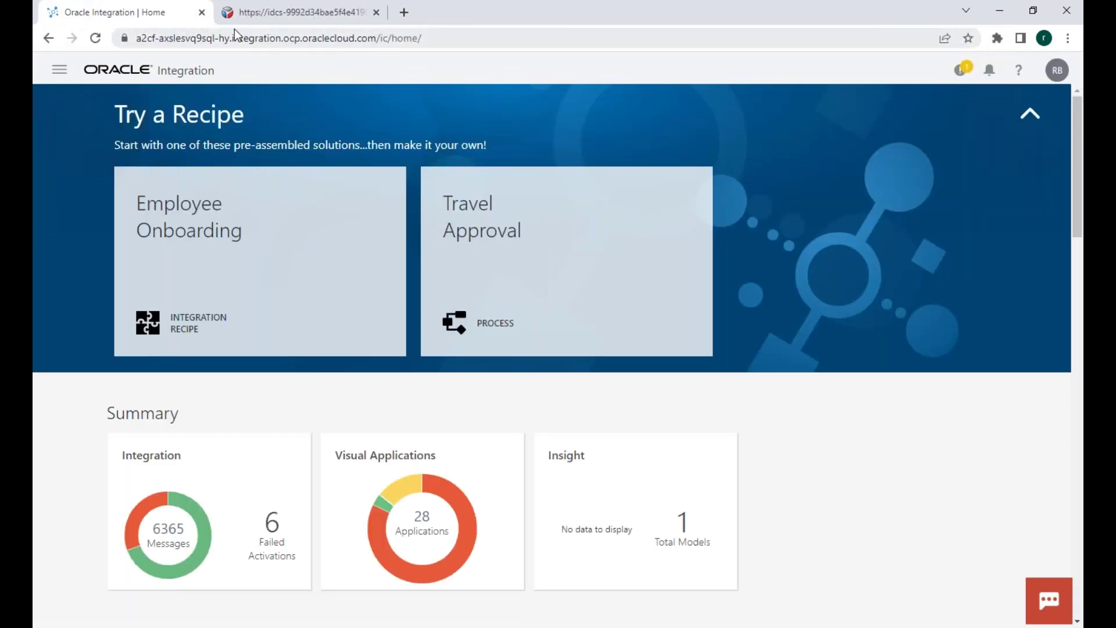
{"action": "left_click", "coordinate": [247, 16]}
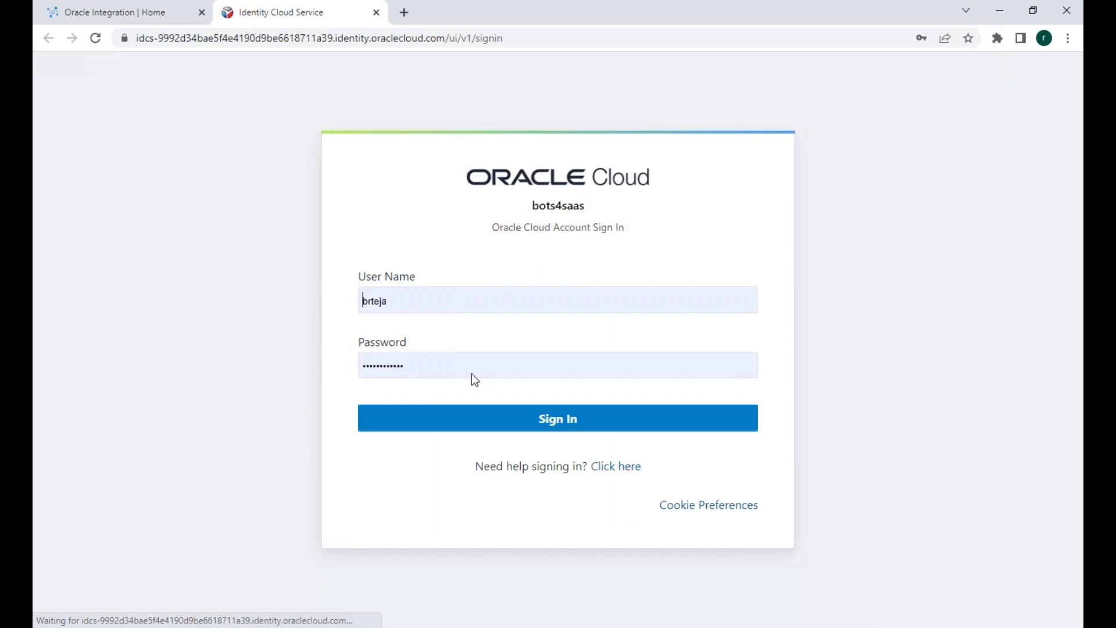
{"action": "left_click", "coordinate": [471, 417]}
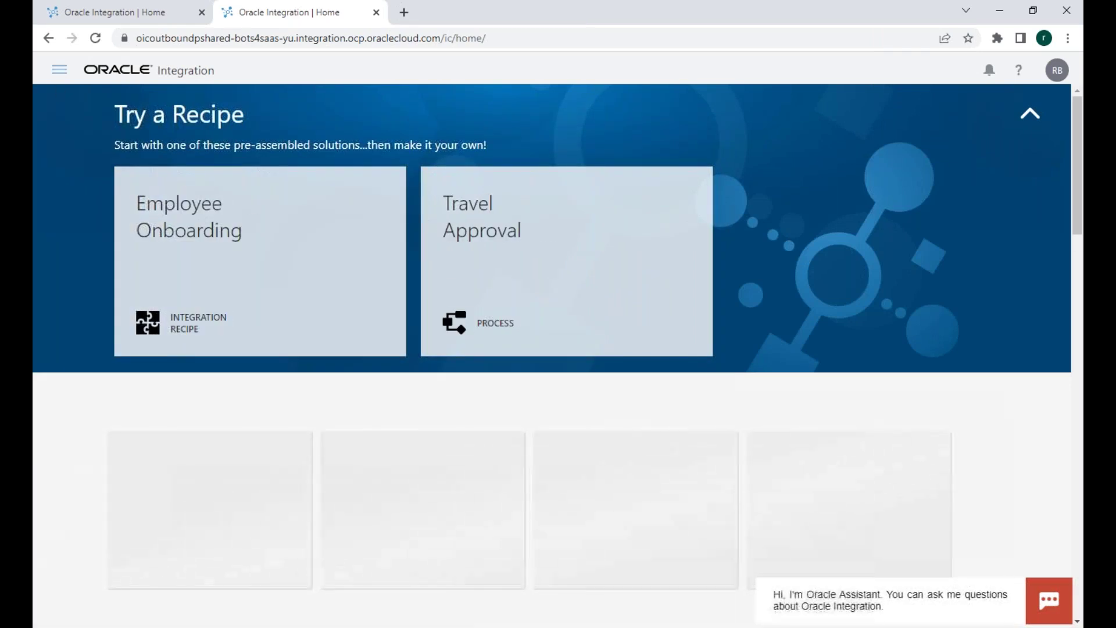
Step: Open the list of integration adapters in the bots4saas Oracle Integration instance
{"action": "left_click", "coordinate": [59, 69]}
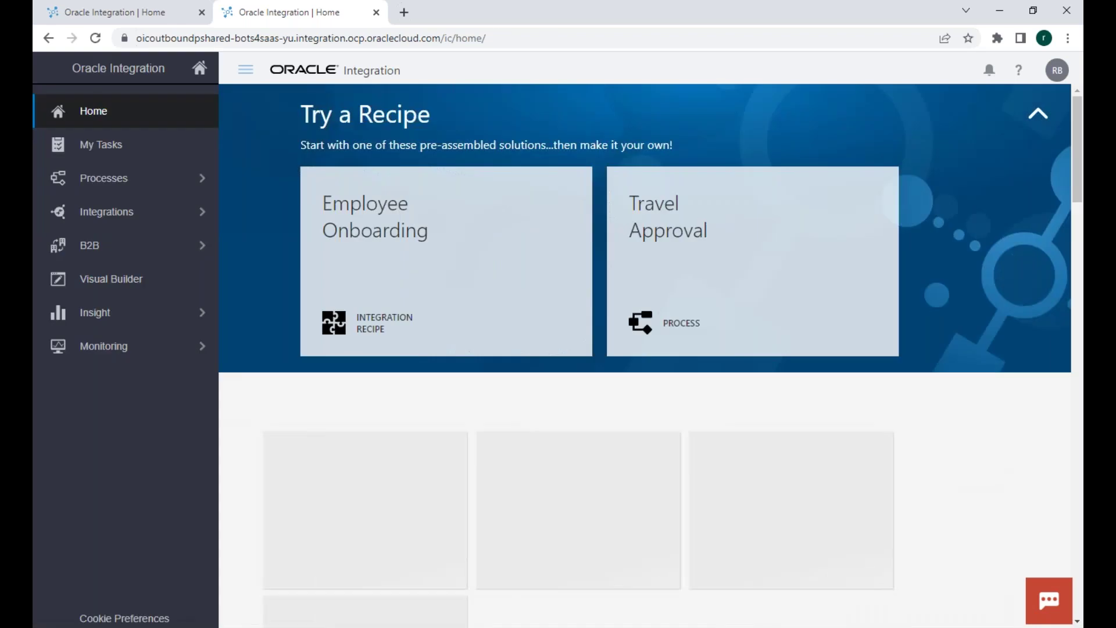
{"action": "left_click", "coordinate": [119, 224]}
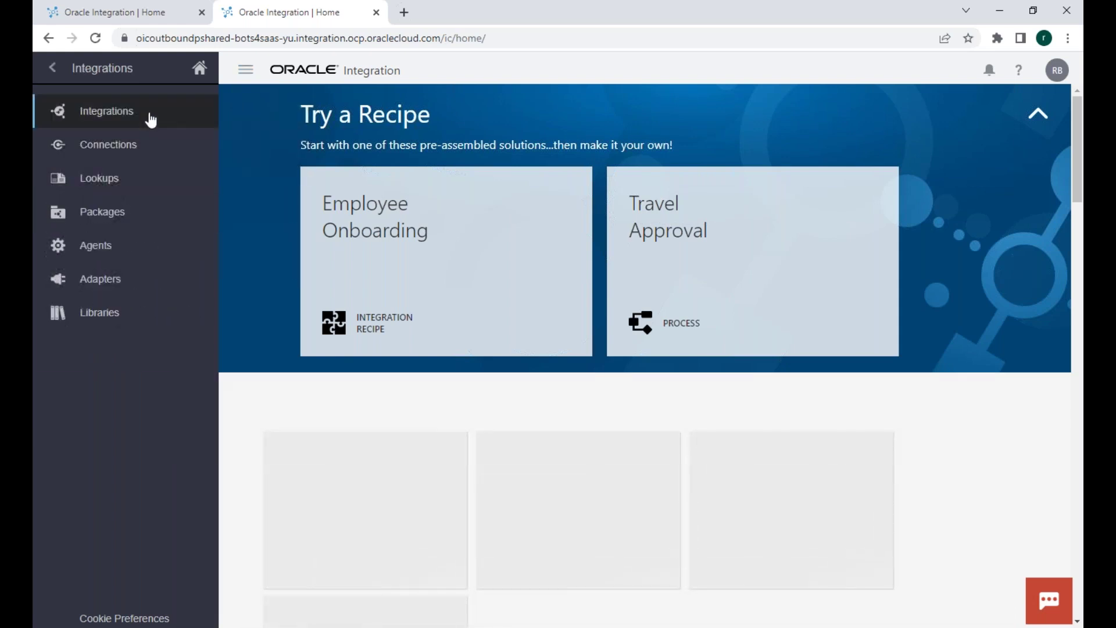
{"action": "left_click", "coordinate": [60, 66]}
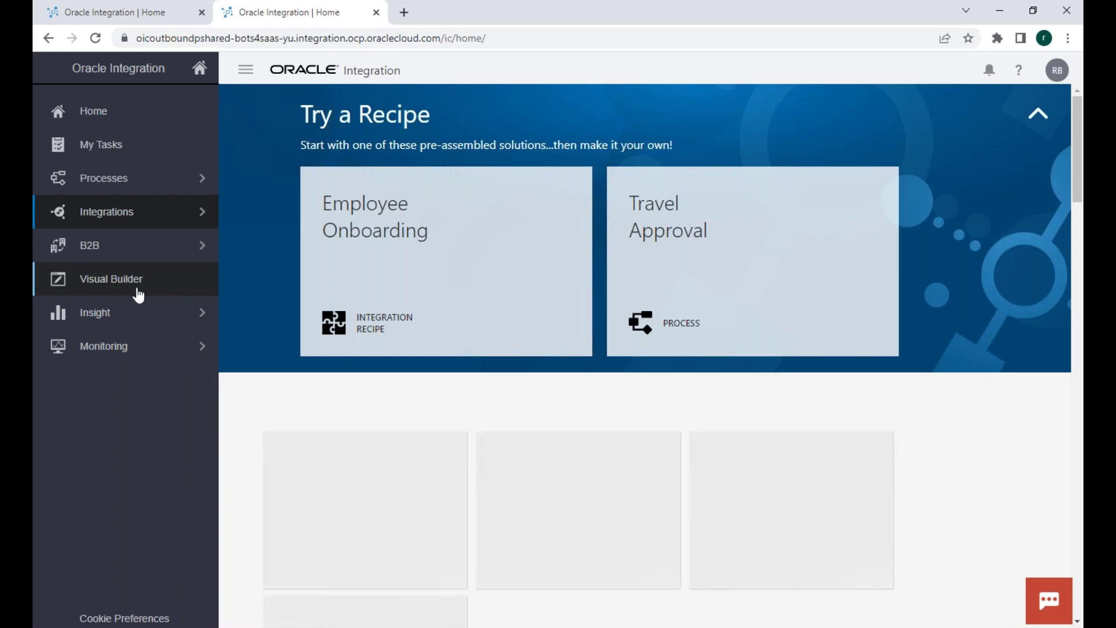
{"action": "left_click", "coordinate": [135, 220]}
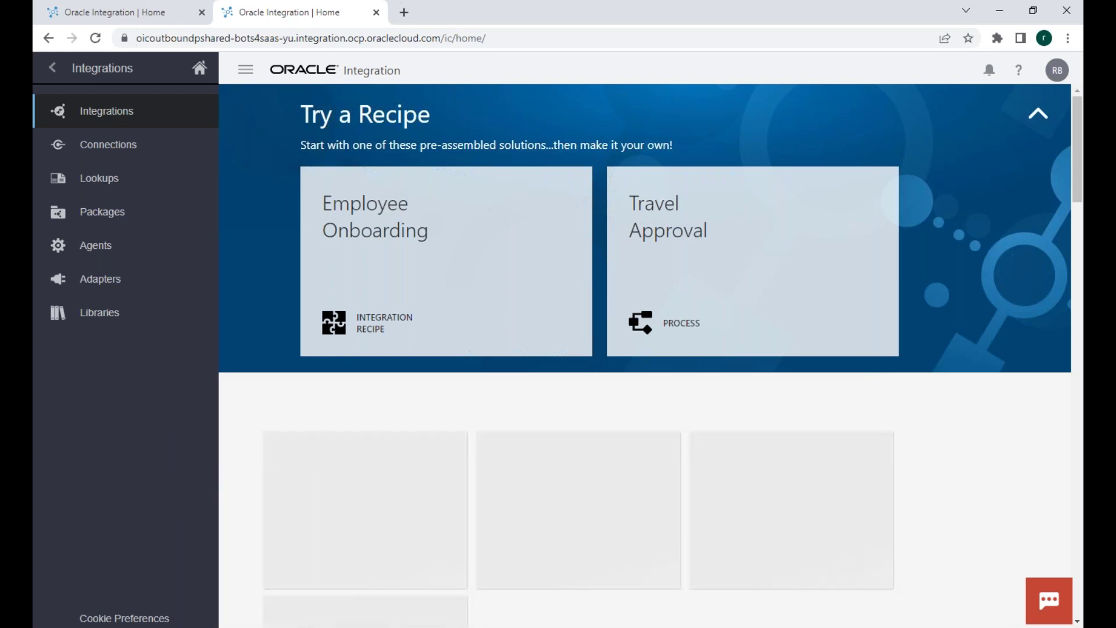
{"action": "left_click", "coordinate": [112, 278]}
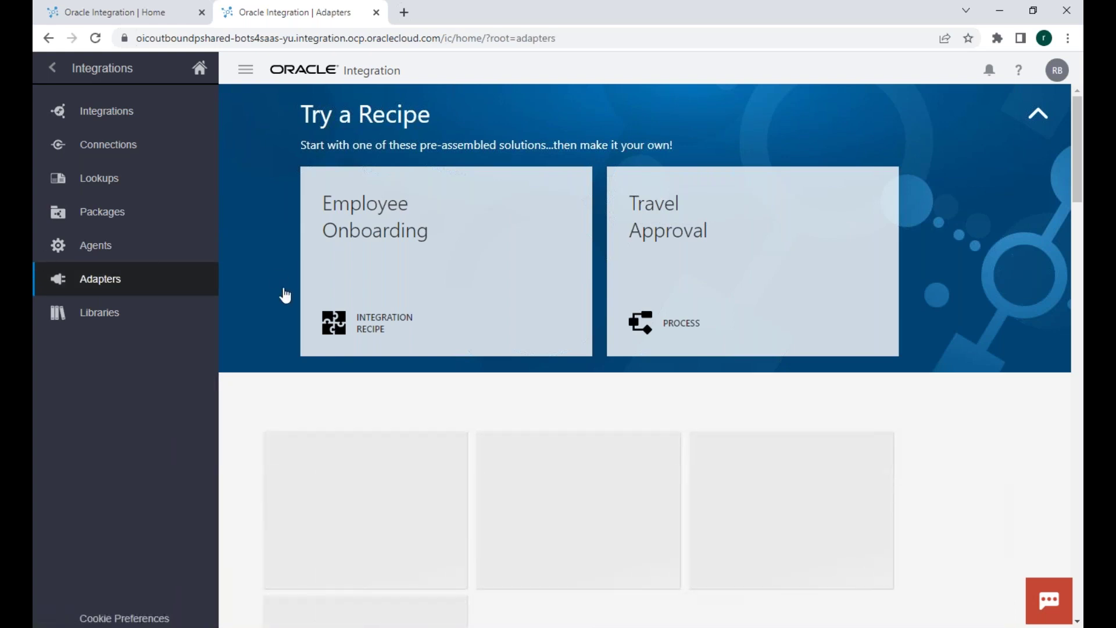
{"action": "left_click", "coordinate": [131, 281]}
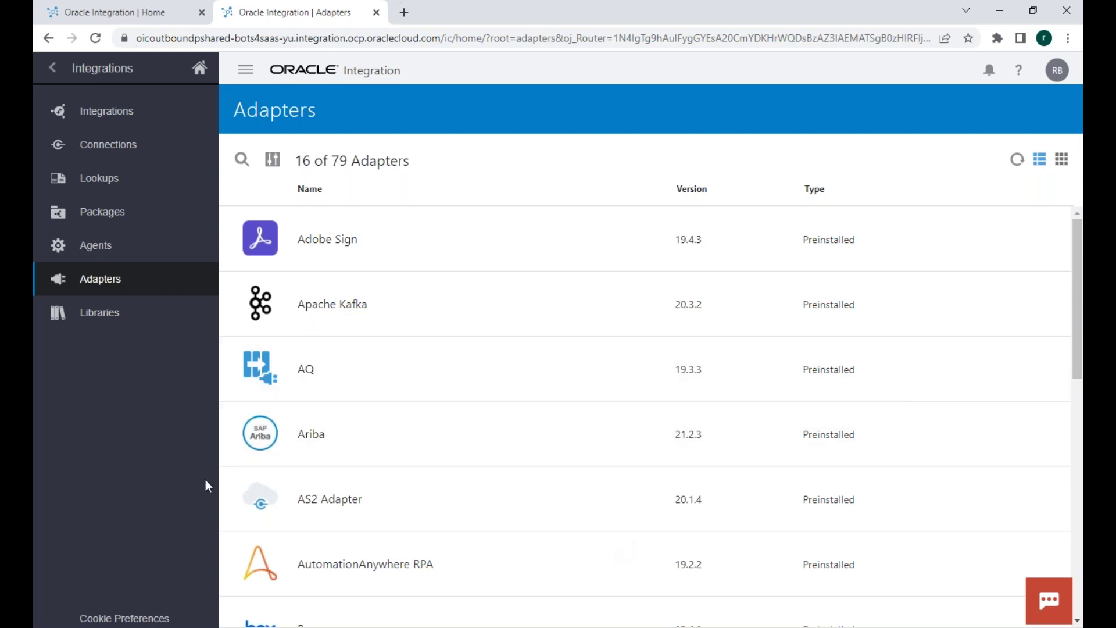
Step: Search the adapters for SAP
{"action": "left_click", "coordinate": [242, 160]}
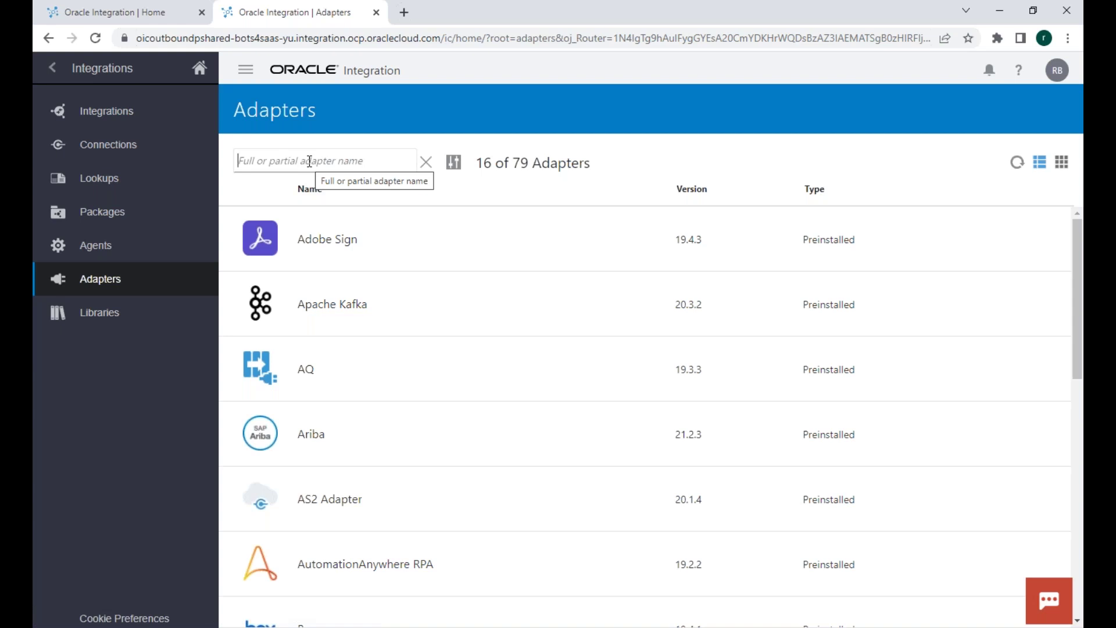
{"action": "type", "text": "SAP"}
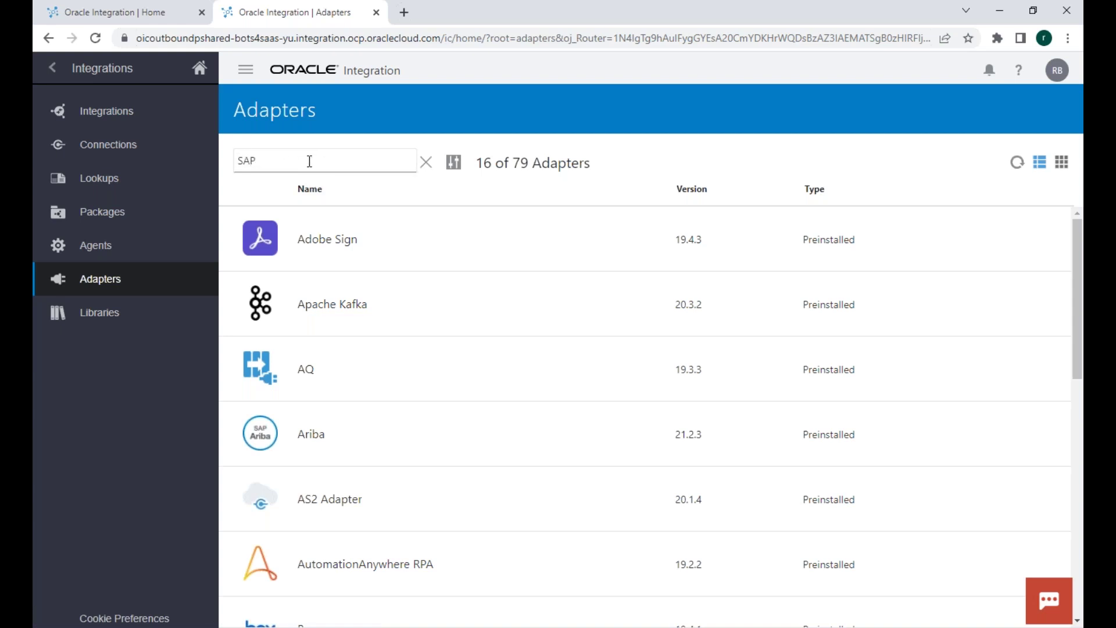
{"action": "key", "text": "Return"}
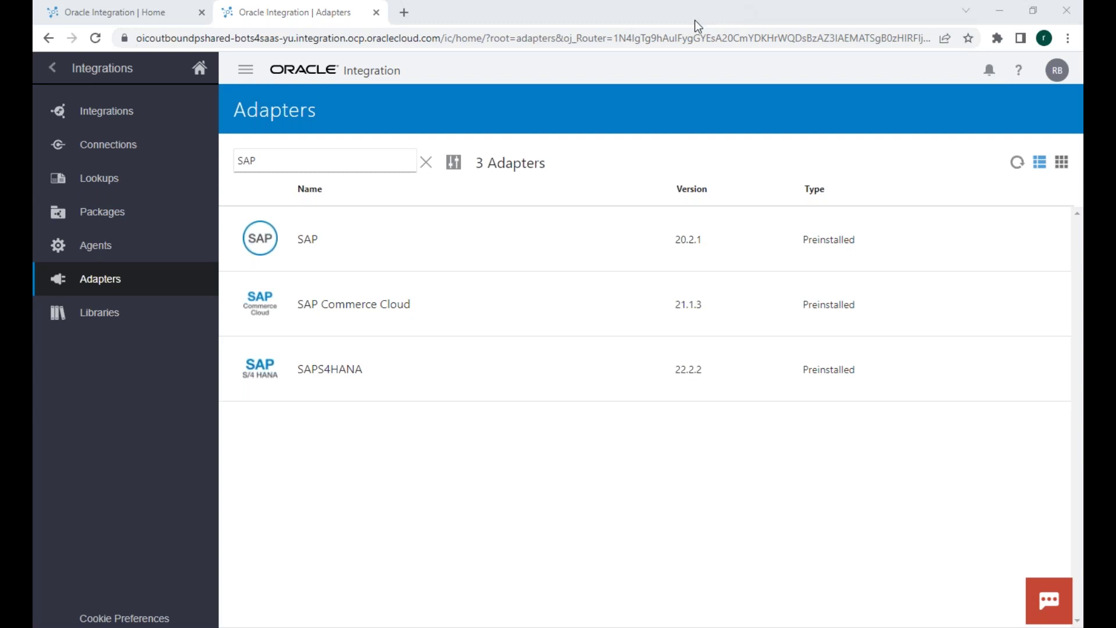
{"action": "left_click", "coordinate": [483, 67]}
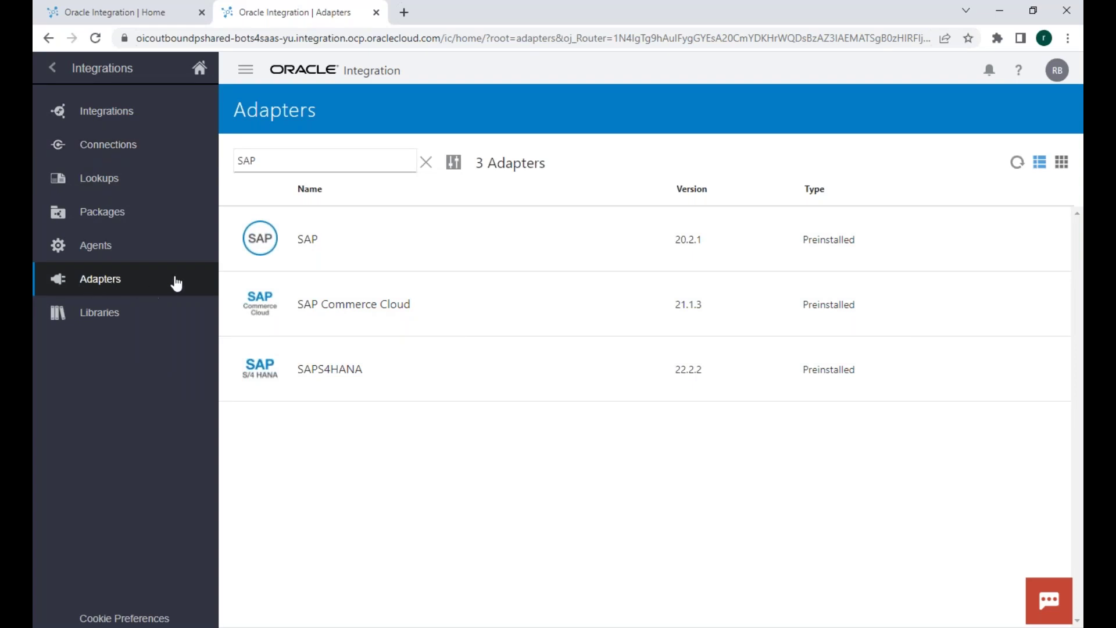
Step: Start a new connection from the connections list, filtering the adapters by Oracle and highlighting Oracle ERP Cloud
{"action": "left_click", "coordinate": [116, 157]}
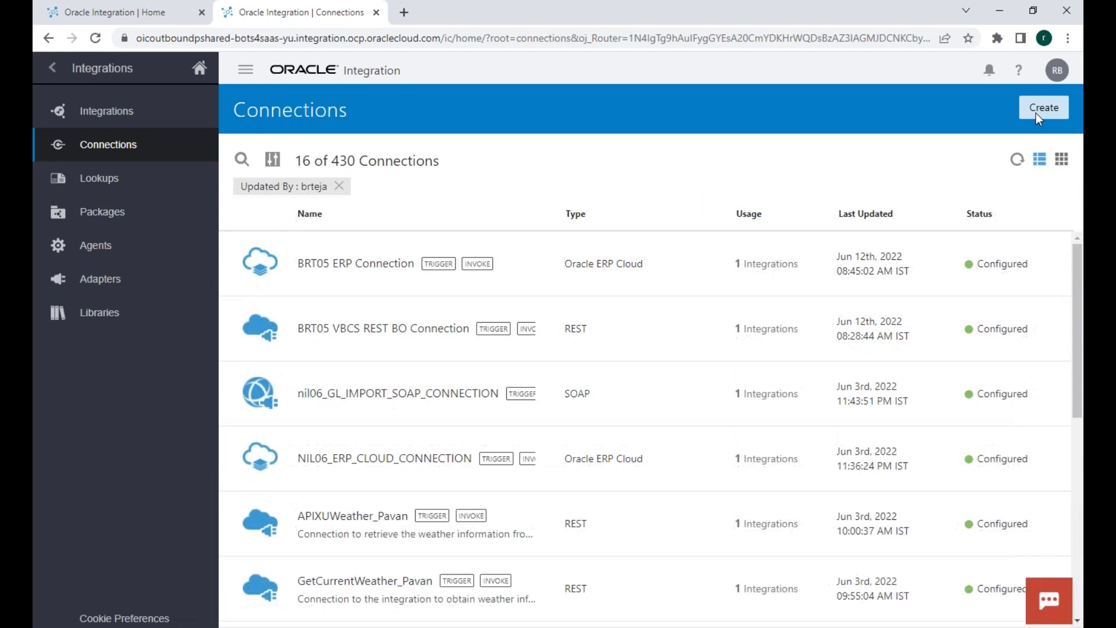
{"action": "left_click", "coordinate": [1036, 113]}
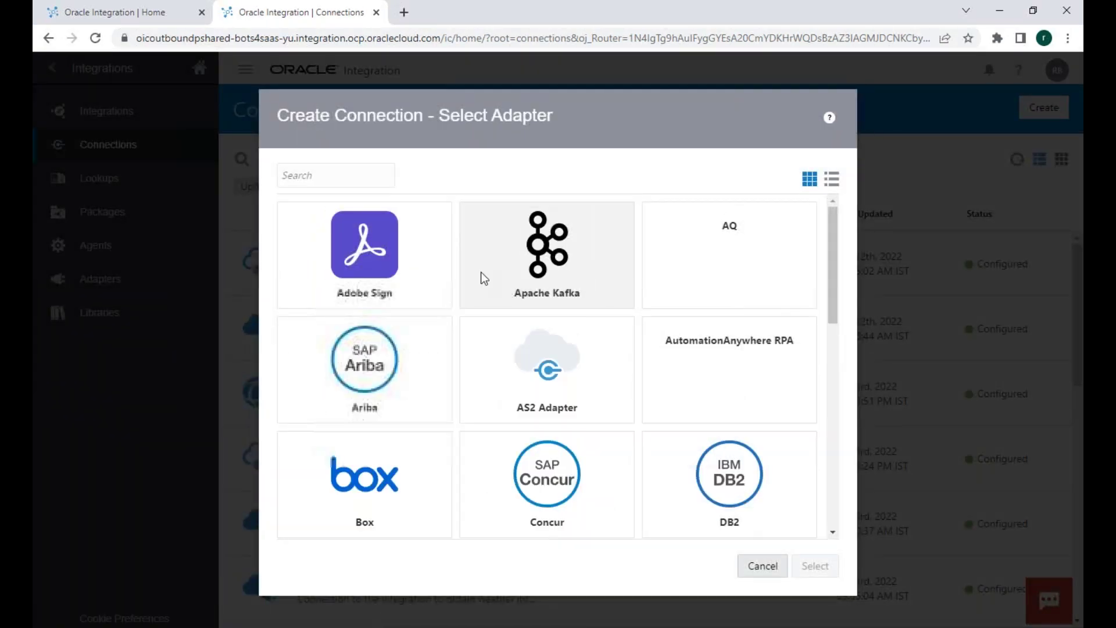
{"action": "type", "text": "Oracle"}
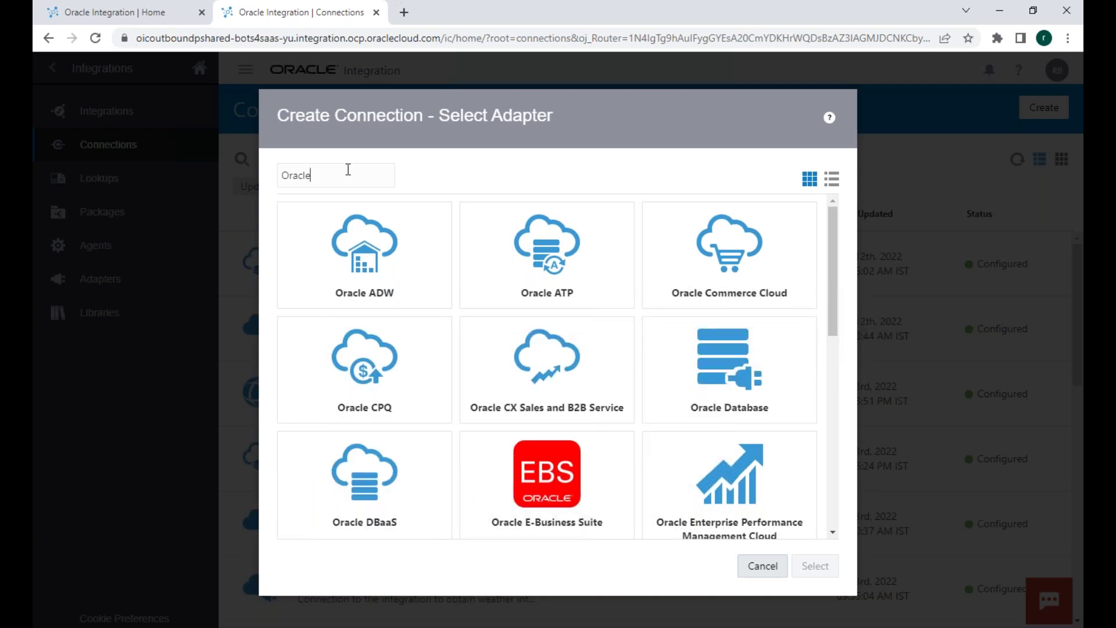
{"action": "scroll", "coordinate": [472, 298], "scroll_direction": "down", "scroll_amount": 4}
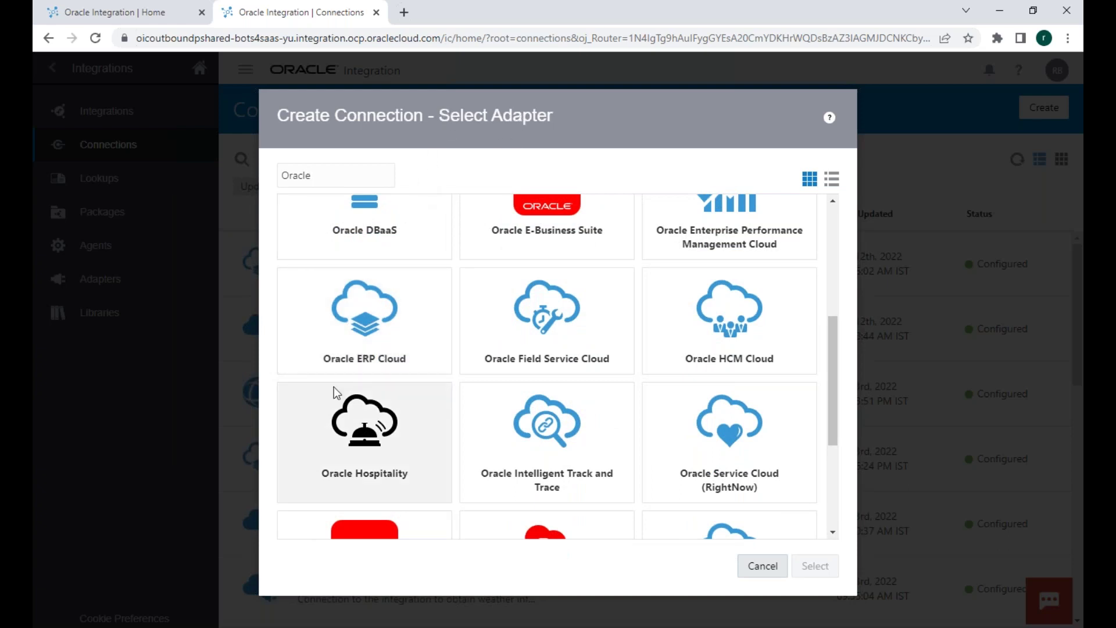
{"action": "left_click", "coordinate": [348, 353]}
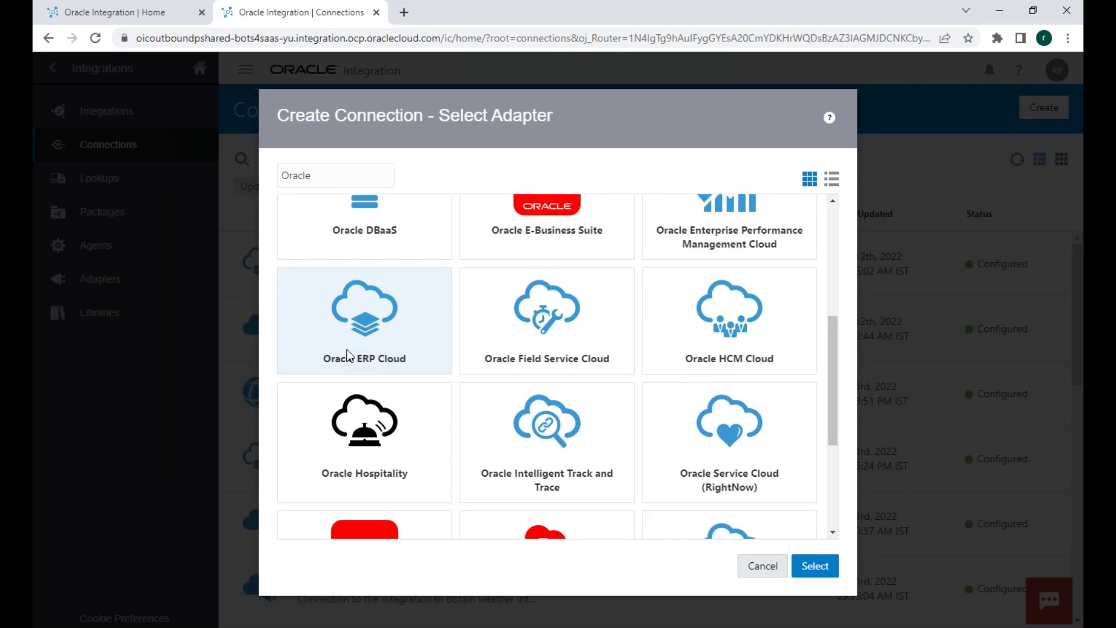
Step: Examine the Oracle adapters offered for the new connection, clear the adapter search and cancel the connection
{"action": "scroll", "coordinate": [347, 350], "scroll_direction": "up", "scroll_amount": 1}
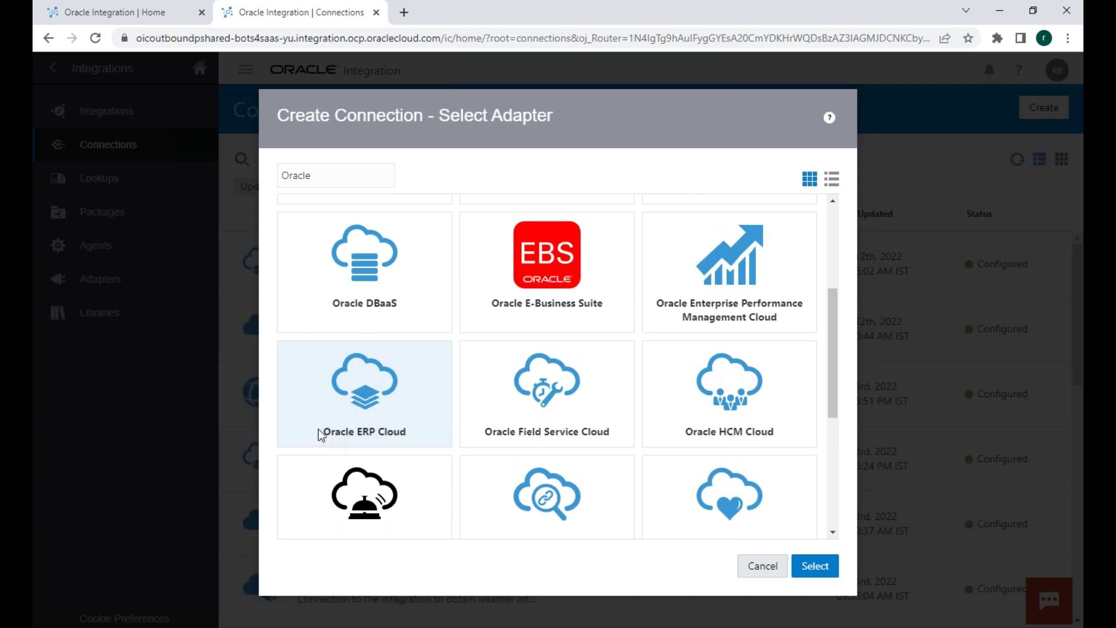
{"action": "scroll", "coordinate": [398, 418], "scroll_direction": "up", "scroll_amount": 3}
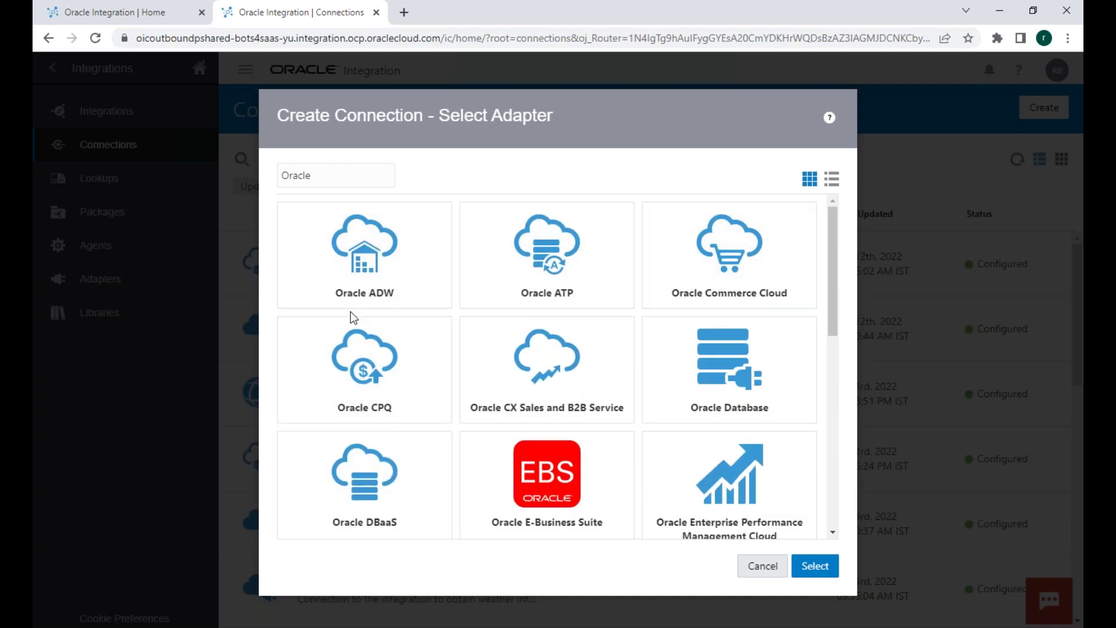
{"action": "scroll", "coordinate": [591, 347], "scroll_direction": "down", "scroll_amount": 2}
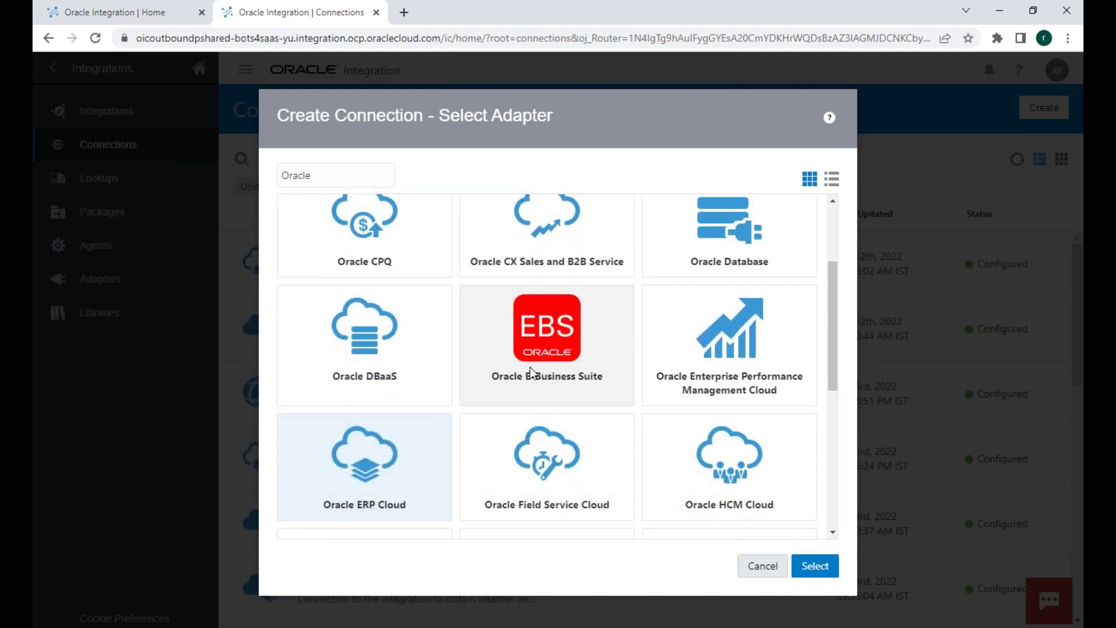
{"action": "scroll", "coordinate": [530, 371], "scroll_direction": "up", "scroll_amount": 1}
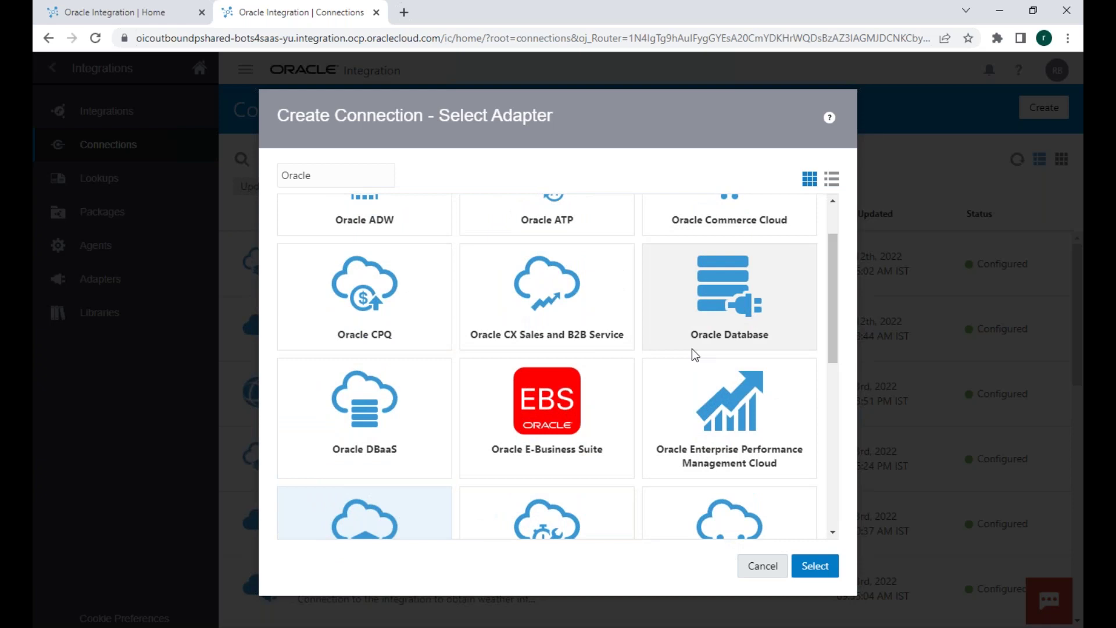
{"action": "scroll", "coordinate": [661, 346], "scroll_direction": "down", "scroll_amount": 7}
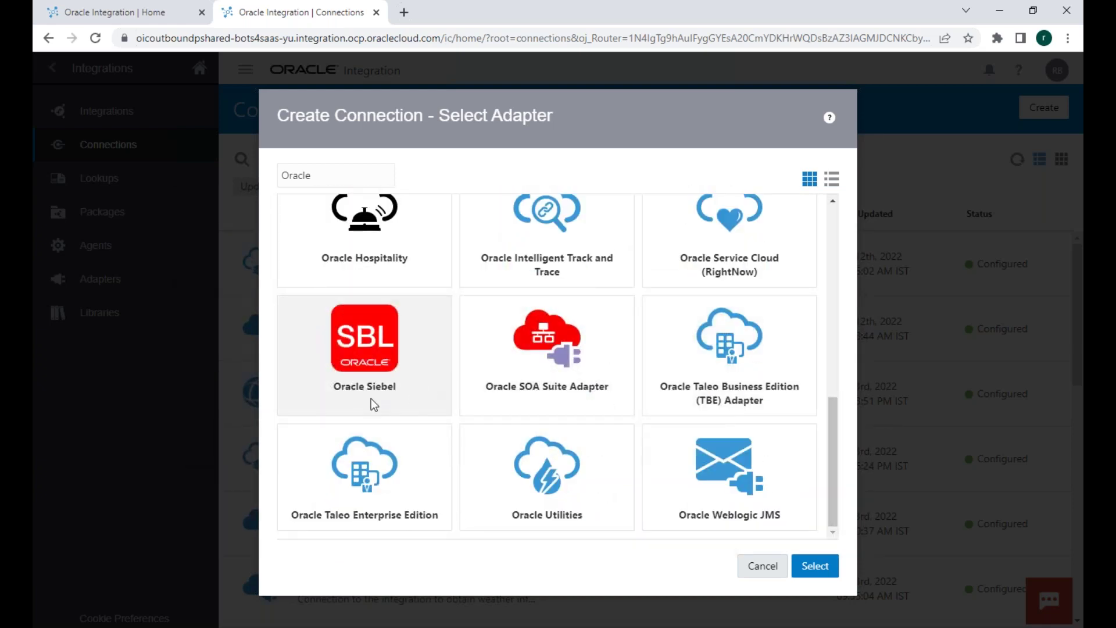
{"action": "scroll", "coordinate": [570, 411], "scroll_direction": "up", "scroll_amount": 3}
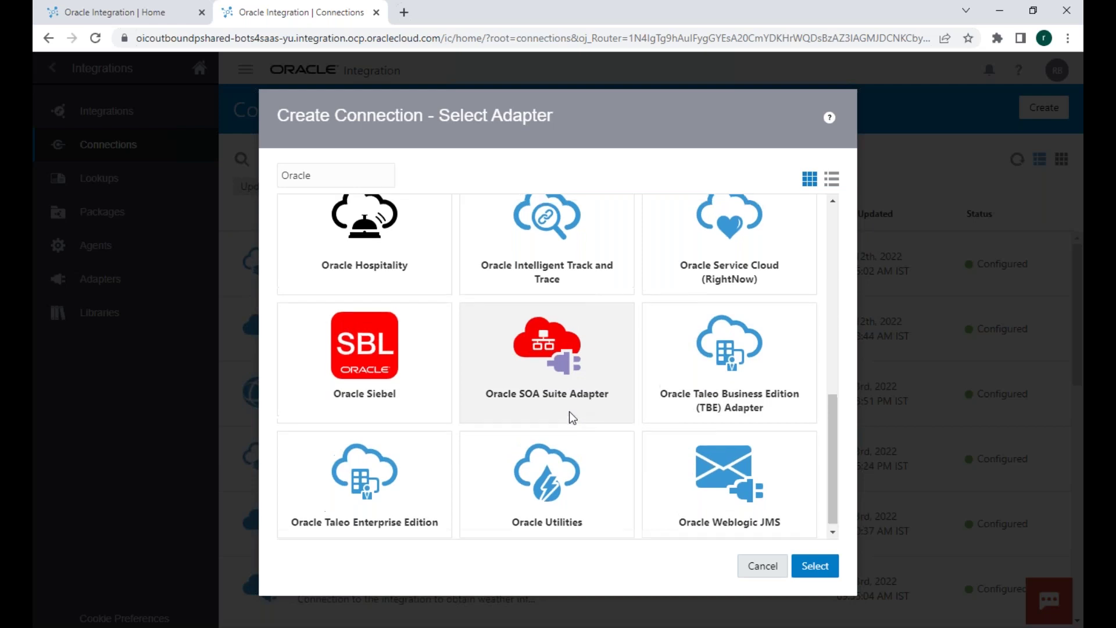
{"action": "scroll", "coordinate": [569, 410], "scroll_direction": "up", "scroll_amount": 4}
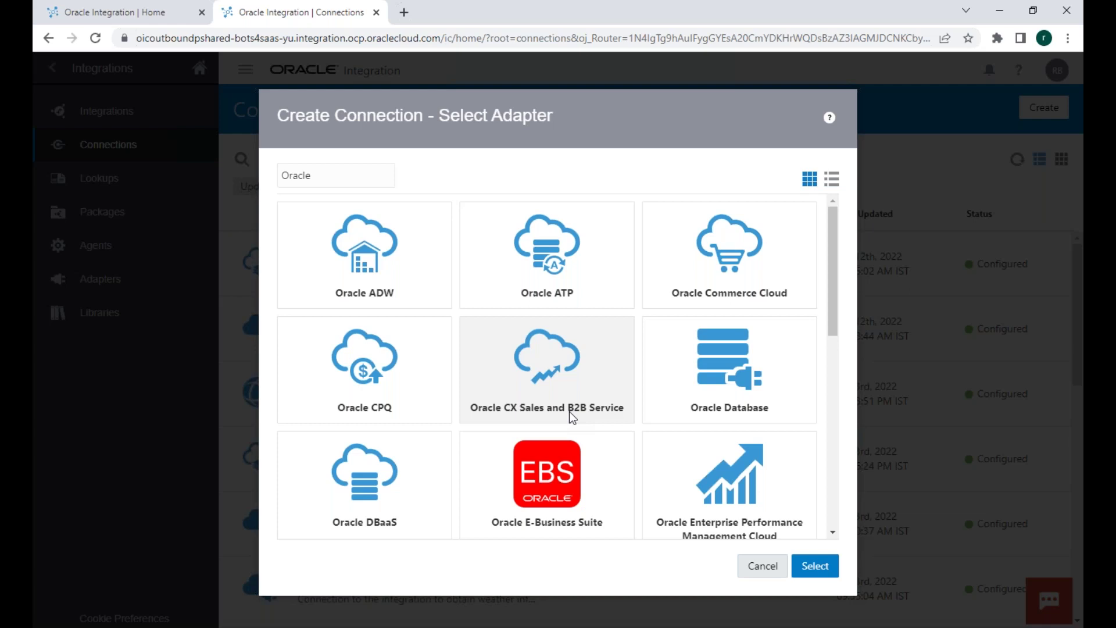
{"action": "left_click_drag", "start_coordinate": [314, 174], "coordinate": [243, 173]}
{"action": "key", "text": "BackSpace"}
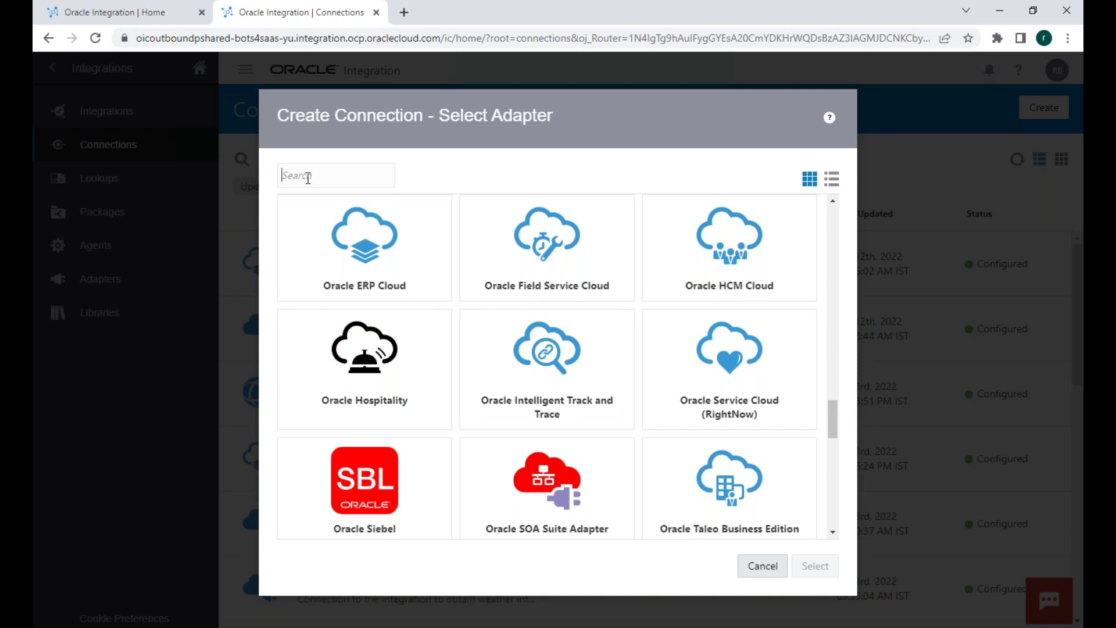
{"action": "left_click", "coordinate": [763, 566]}
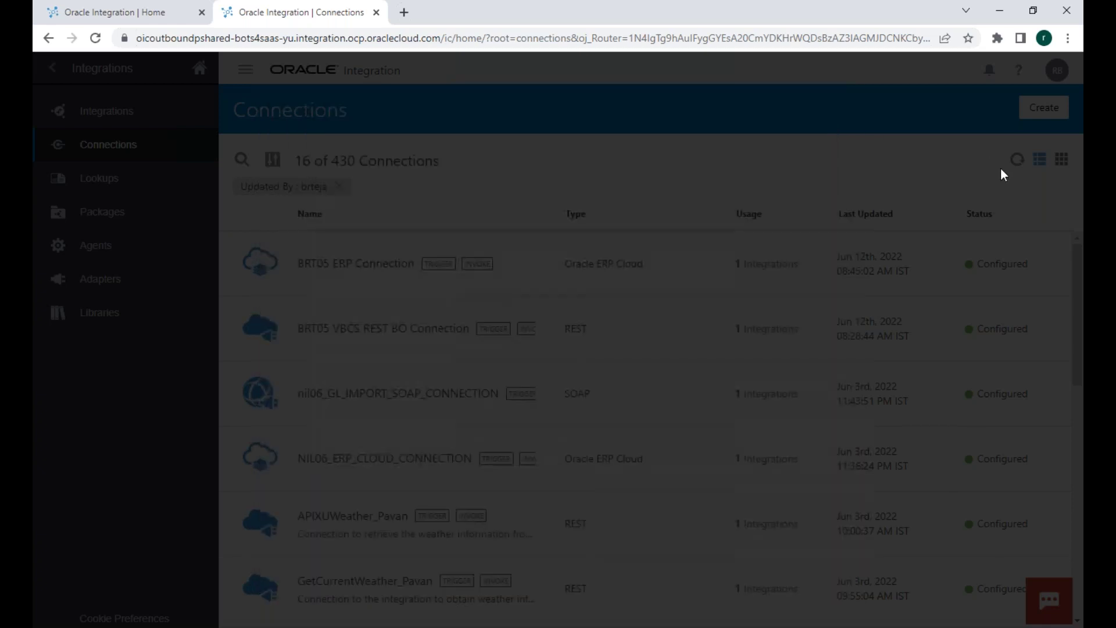
Step: Start a new connection from the connections list and examine the full range of adapters offered for it
{"action": "left_click", "coordinate": [1064, 106]}
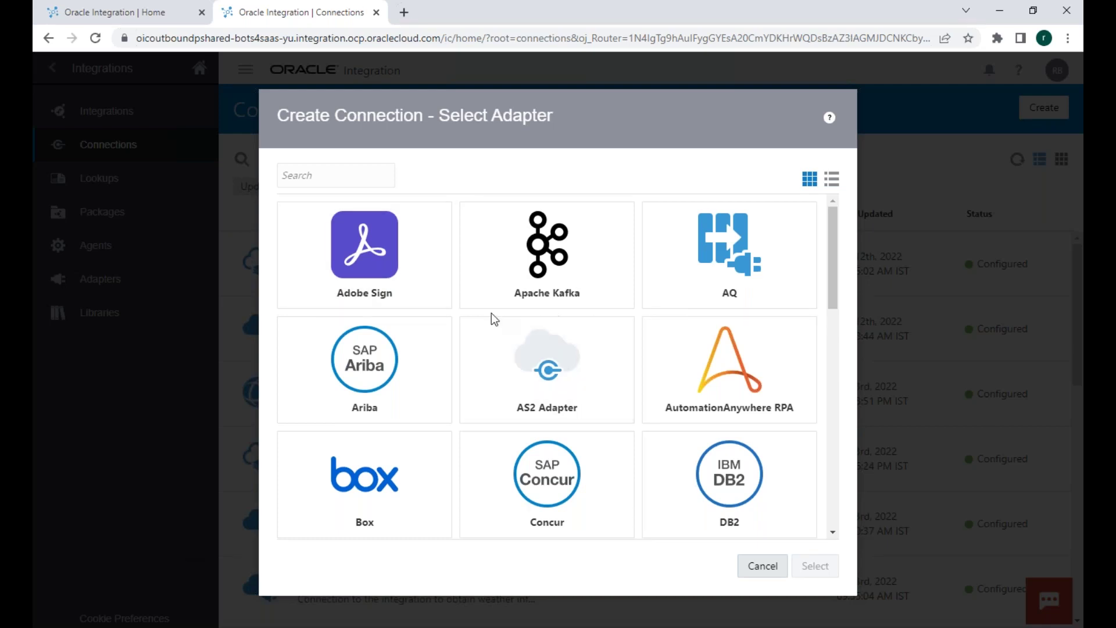
{"action": "scroll", "coordinate": [492, 319], "scroll_direction": "down", "scroll_amount": 12}
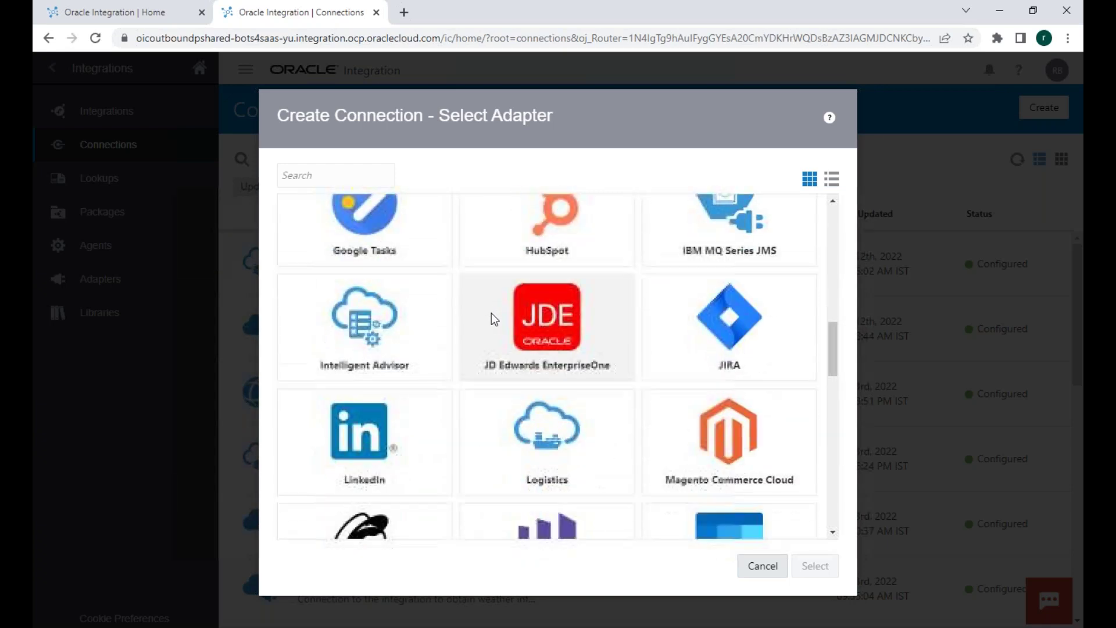
{"action": "scroll", "coordinate": [491, 315], "scroll_direction": "down", "scroll_amount": 4}
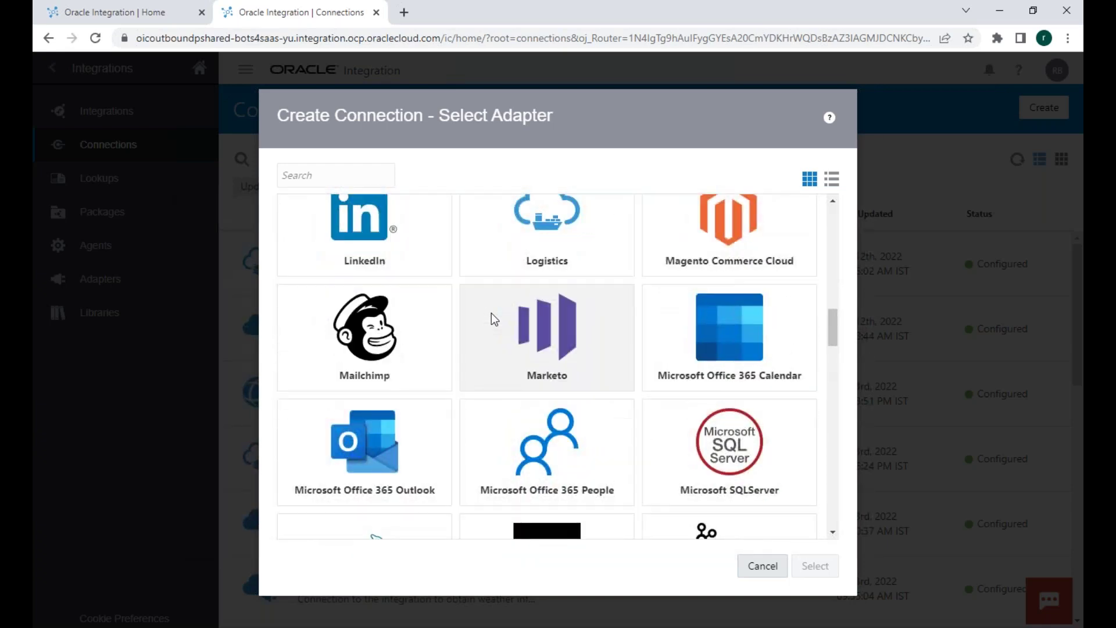
{"action": "scroll", "coordinate": [492, 319], "scroll_direction": "down", "scroll_amount": 6}
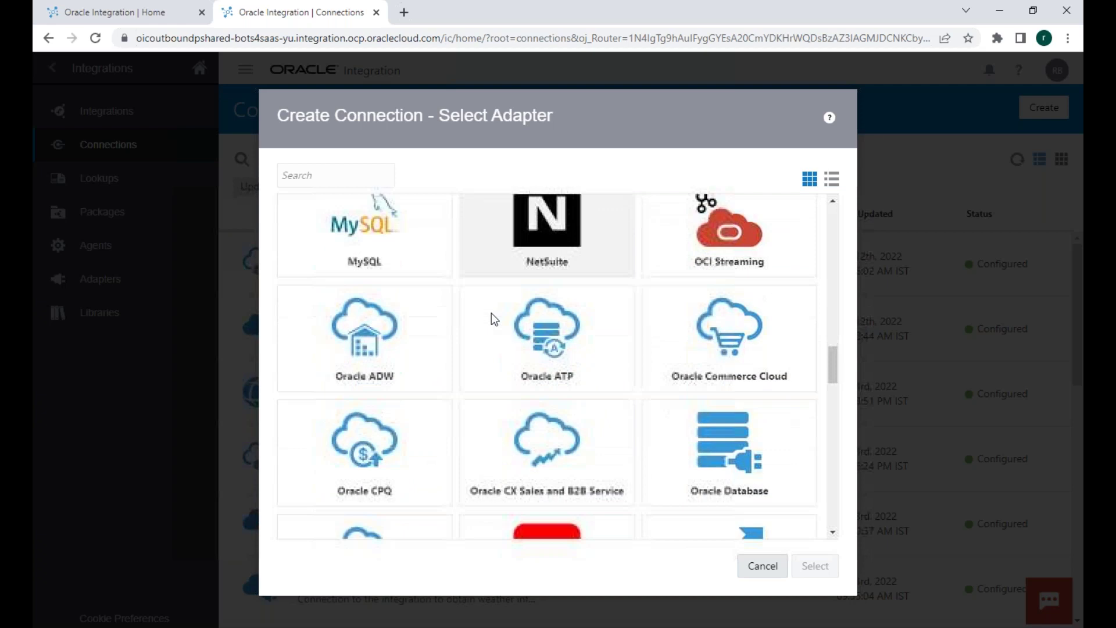
{"action": "scroll", "coordinate": [492, 319], "scroll_direction": "down", "scroll_amount": 4}
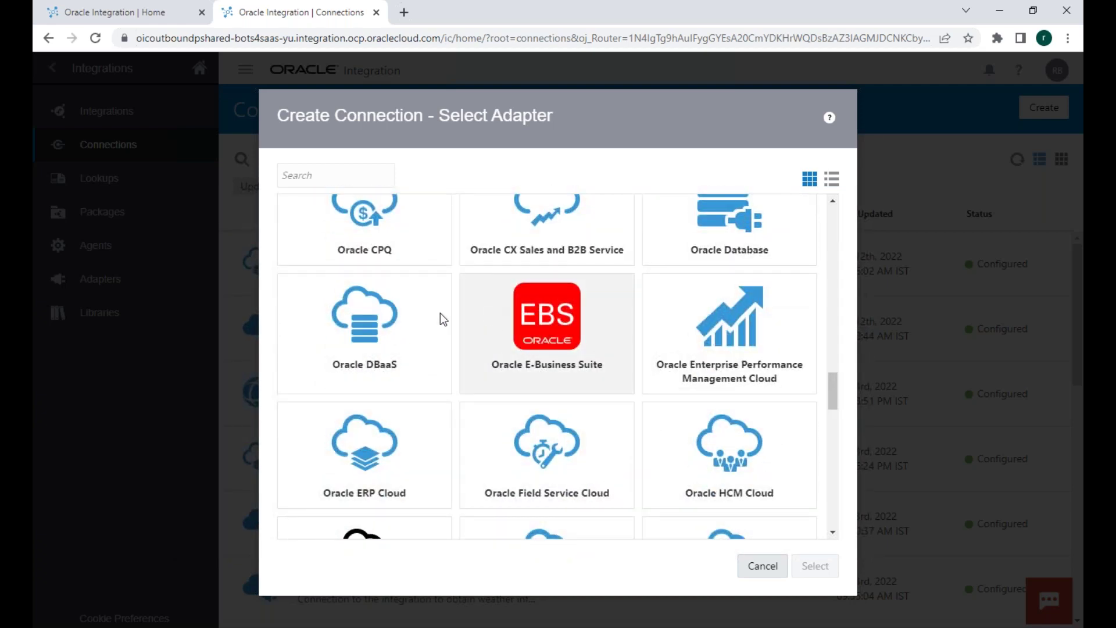
{"action": "scroll", "coordinate": [337, 335], "scroll_direction": "down", "scroll_amount": 4}
{"action": "scroll", "coordinate": [339, 342], "scroll_direction": "down", "scroll_amount": 1}
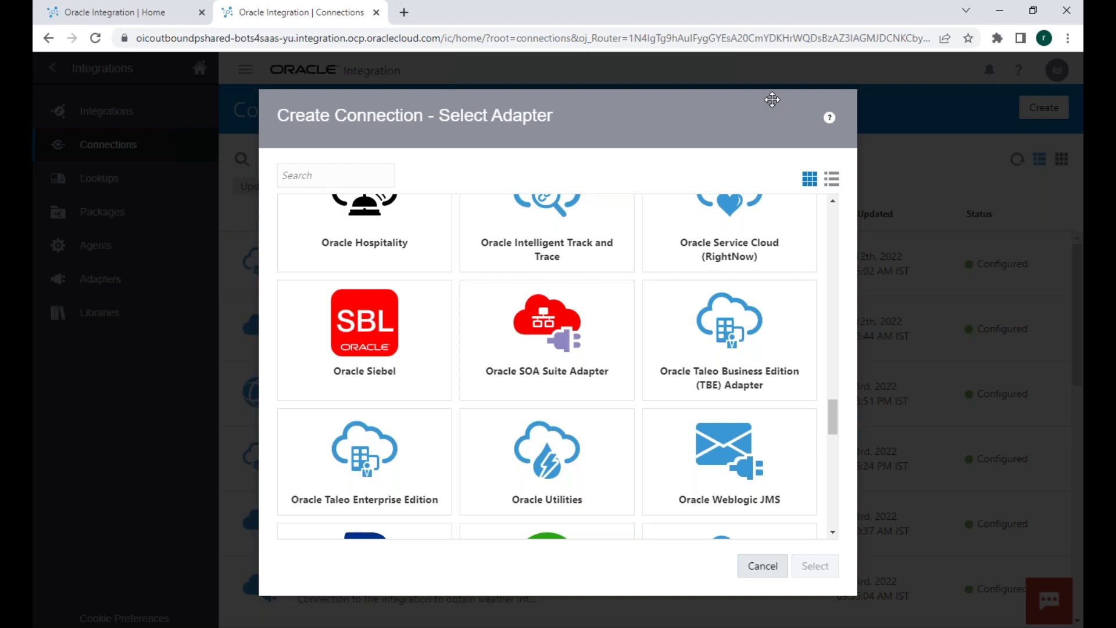
{"action": "scroll", "coordinate": [608, 328], "scroll_direction": "up", "scroll_amount": 9}
{"action": "scroll", "coordinate": [609, 331], "scroll_direction": "up", "scroll_amount": 8}
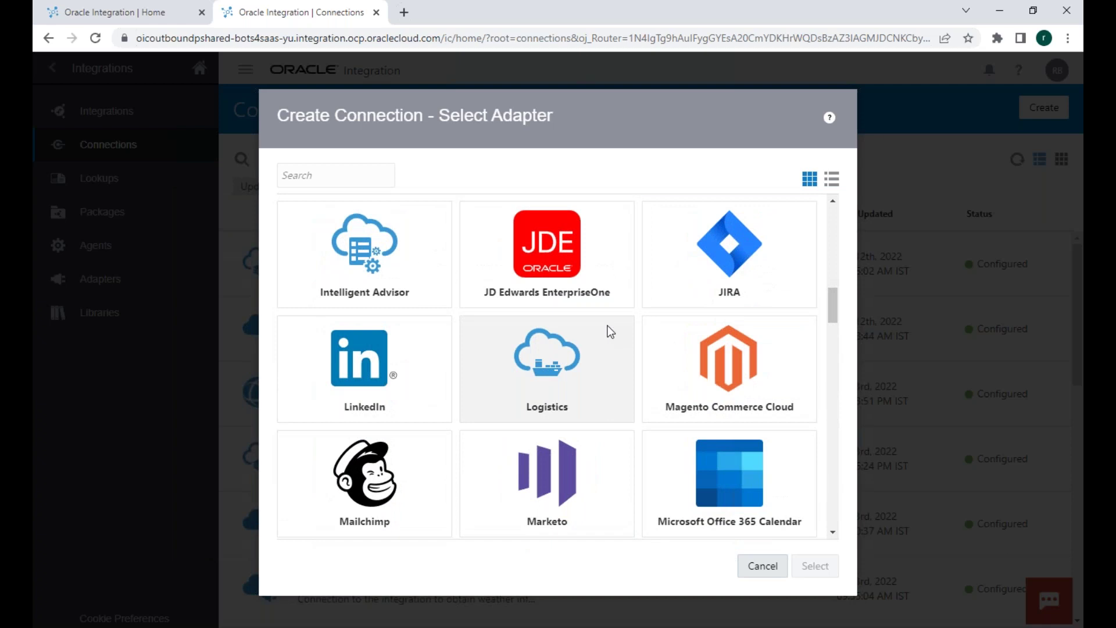
{"action": "scroll", "coordinate": [610, 332], "scroll_direction": "up", "scroll_amount": 7}
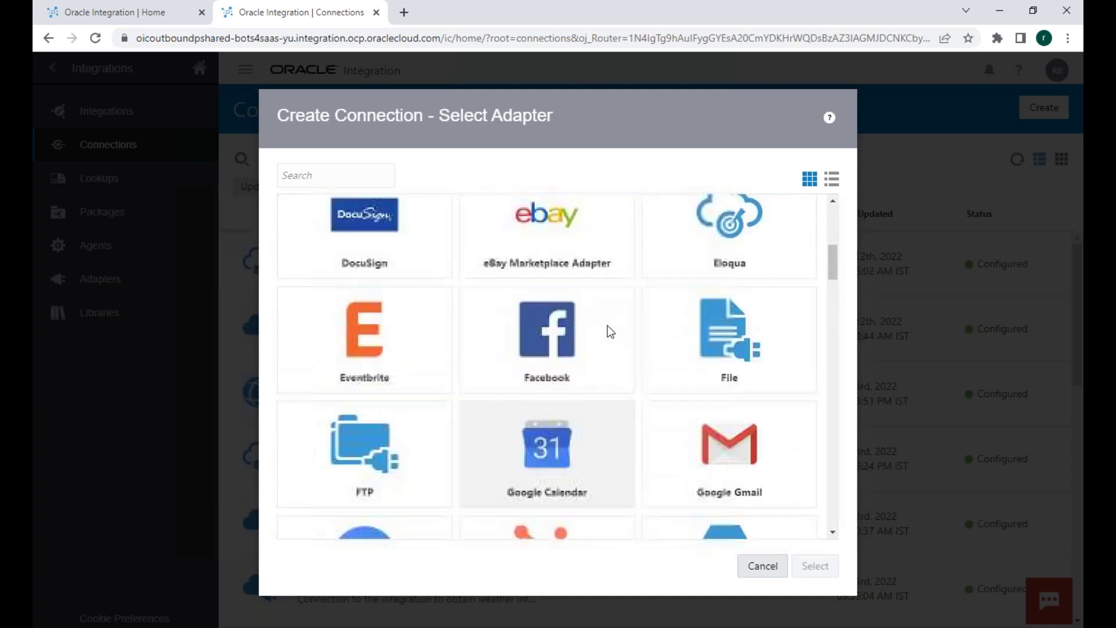
{"action": "scroll", "coordinate": [608, 331], "scroll_direction": "up", "scroll_amount": 2}
{"action": "scroll", "coordinate": [620, 411], "scroll_direction": "up", "scroll_amount": 3}
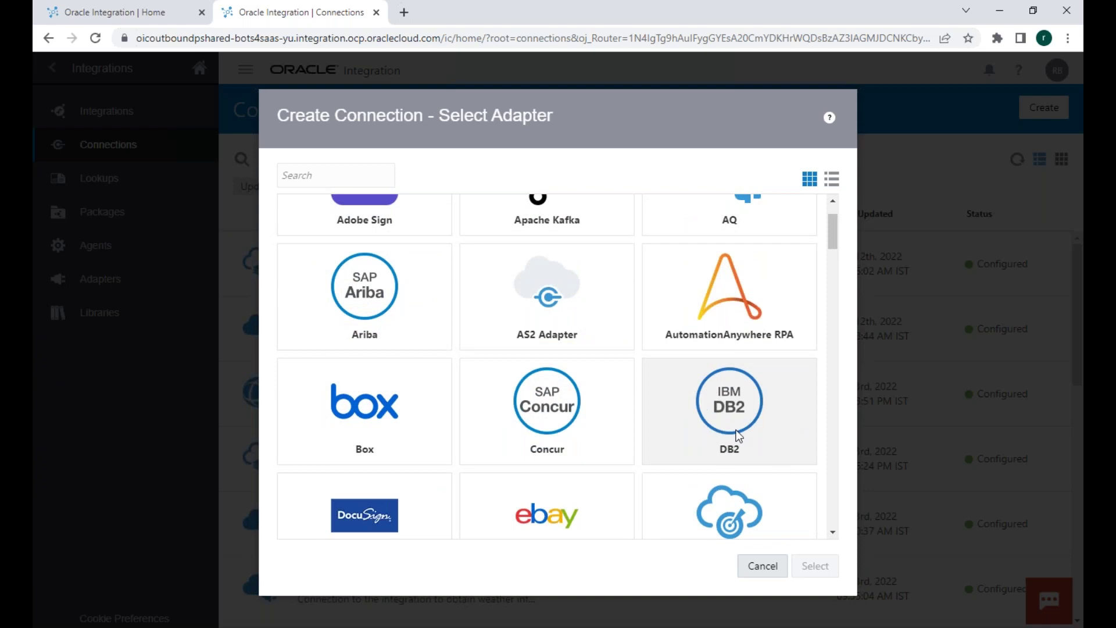
{"action": "scroll", "coordinate": [740, 437], "scroll_direction": "down", "scroll_amount": 3}
Step: Search the connection adapters for Data, and clear the search
{"action": "left_click", "coordinate": [343, 173]}
{"action": "type", "text": "Data"}
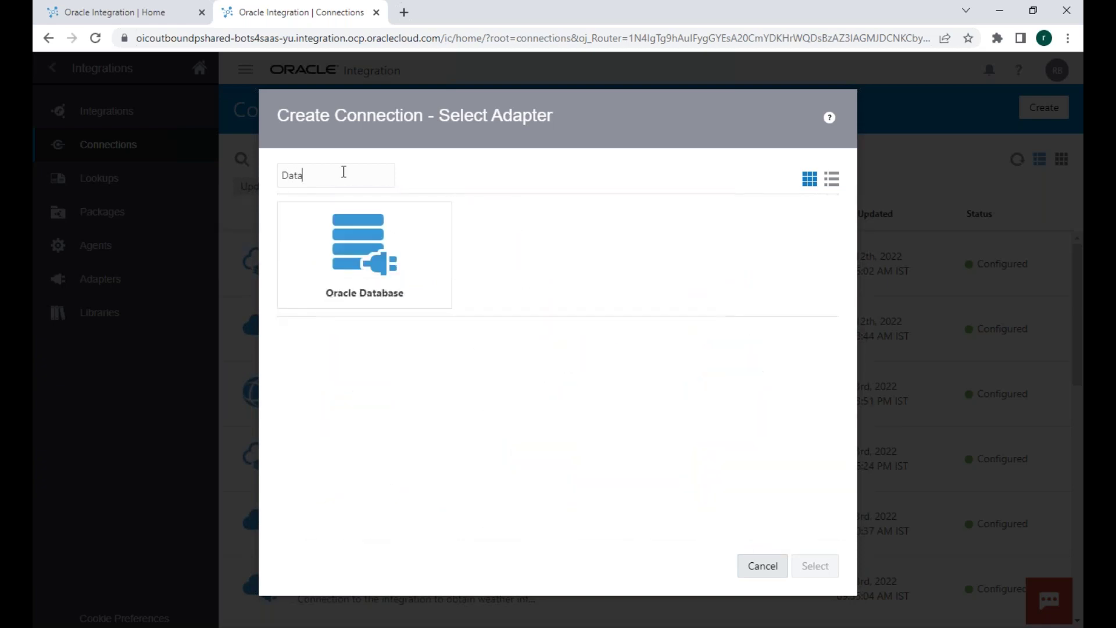
{"action": "key", "text": "BackSpace"}
{"action": "key", "text": "BackSpace"}
{"action": "key", "text": "BackSpace"}
{"action": "key", "text": "BackSpace"}
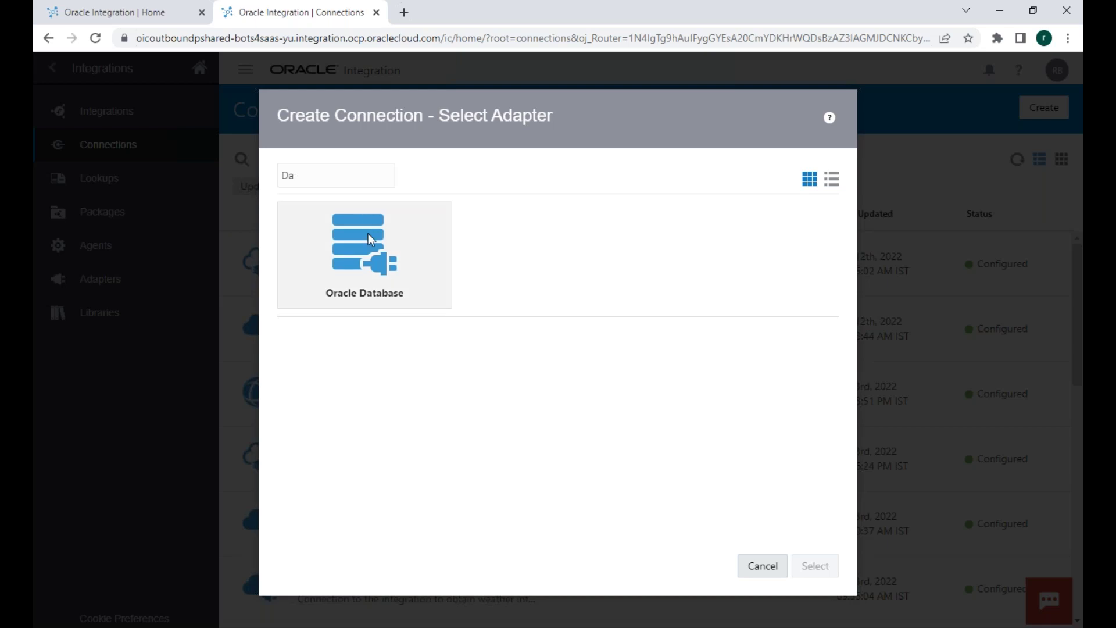
Step: Search the connection adapters for MY to look up the MySQL adapter, and clear the search
{"action": "type", "text": "MY"}
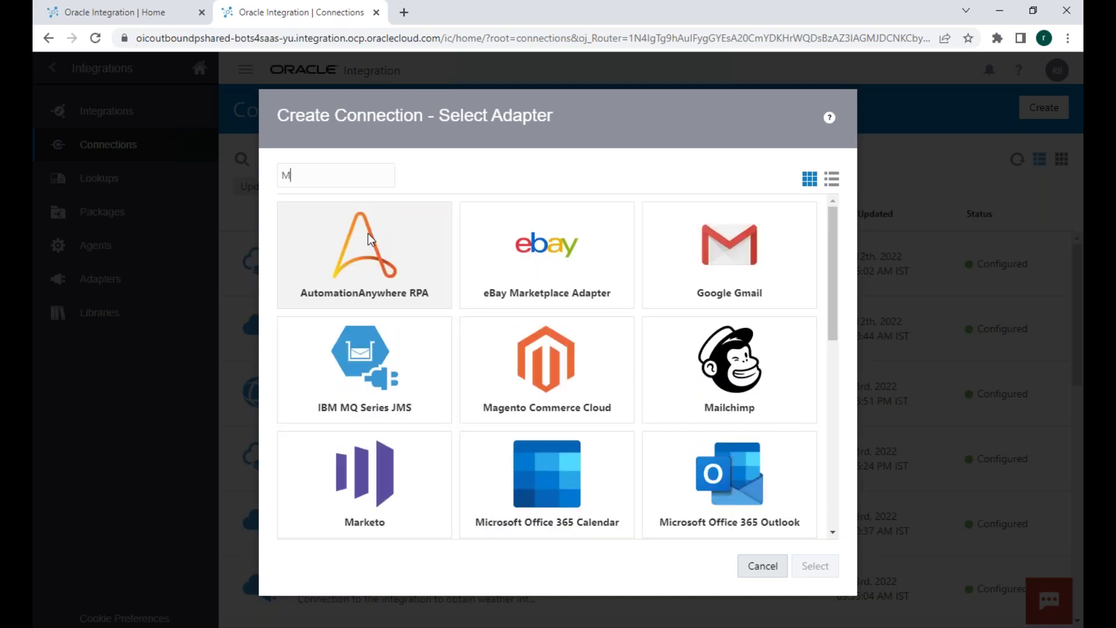
{"action": "left_click", "coordinate": [825, 21]}
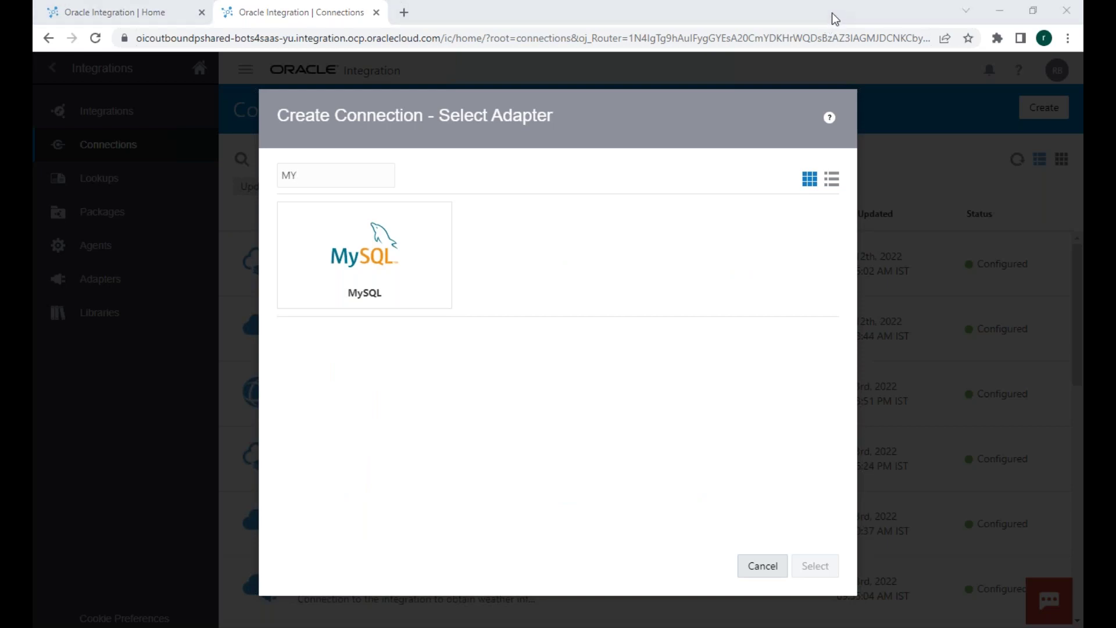
{"action": "left_click", "coordinate": [710, 193]}
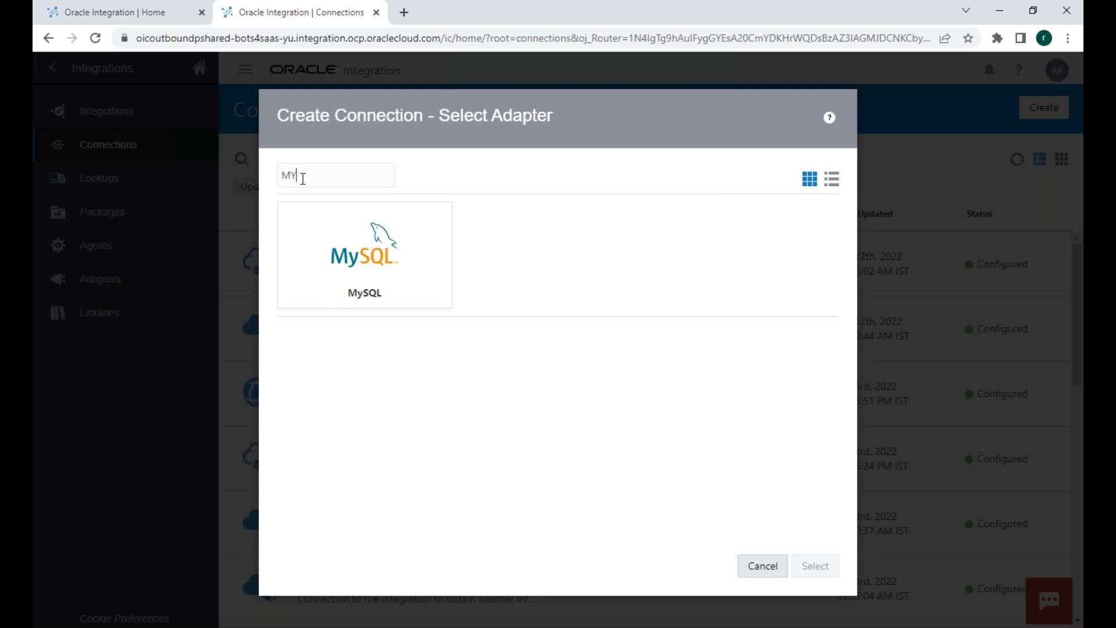
{"action": "left_click_drag", "start_coordinate": [302, 178], "coordinate": [268, 174]}
{"action": "key", "text": "BackSpace"}
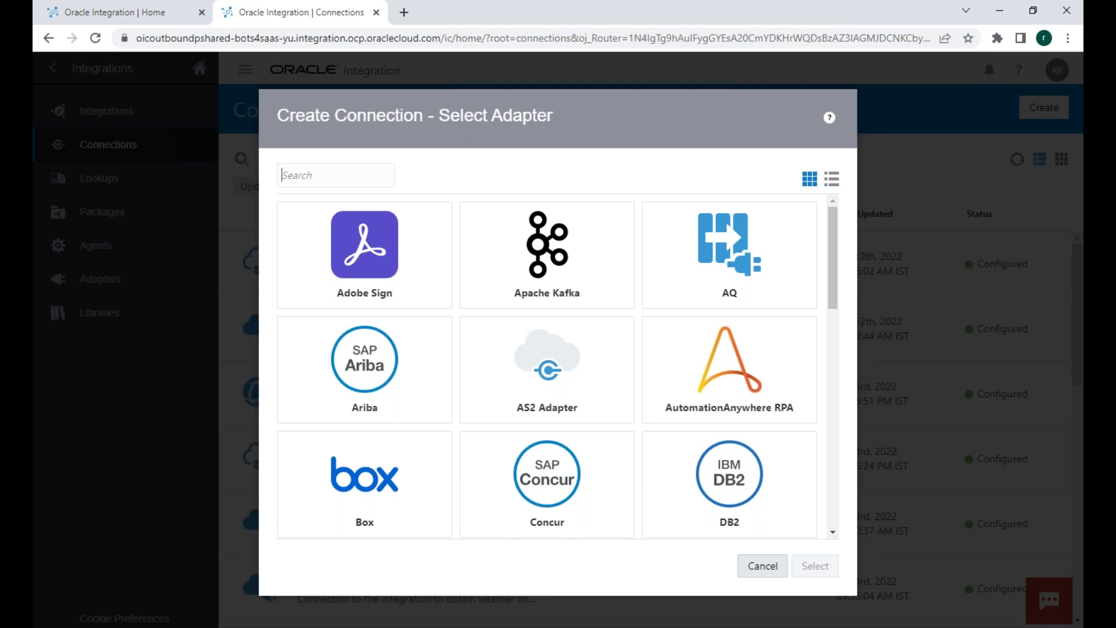
Step: Search the connection adapters for REST
{"action": "left_click", "coordinate": [346, 178]}
{"action": "type", "text": "REST"}
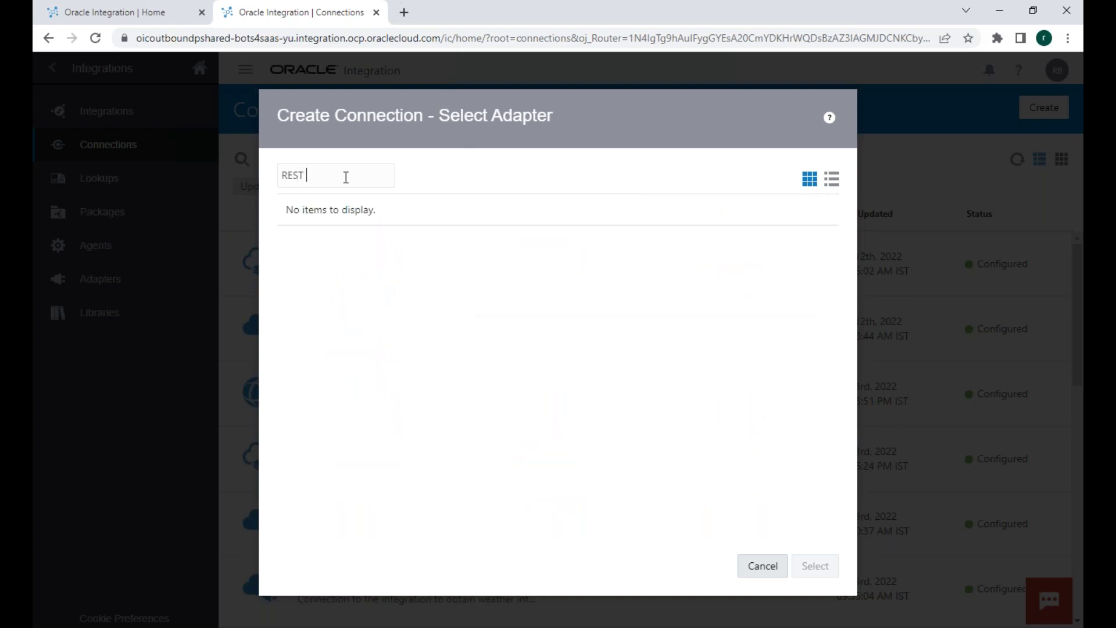
{"action": "key", "text": "BackSpace"}
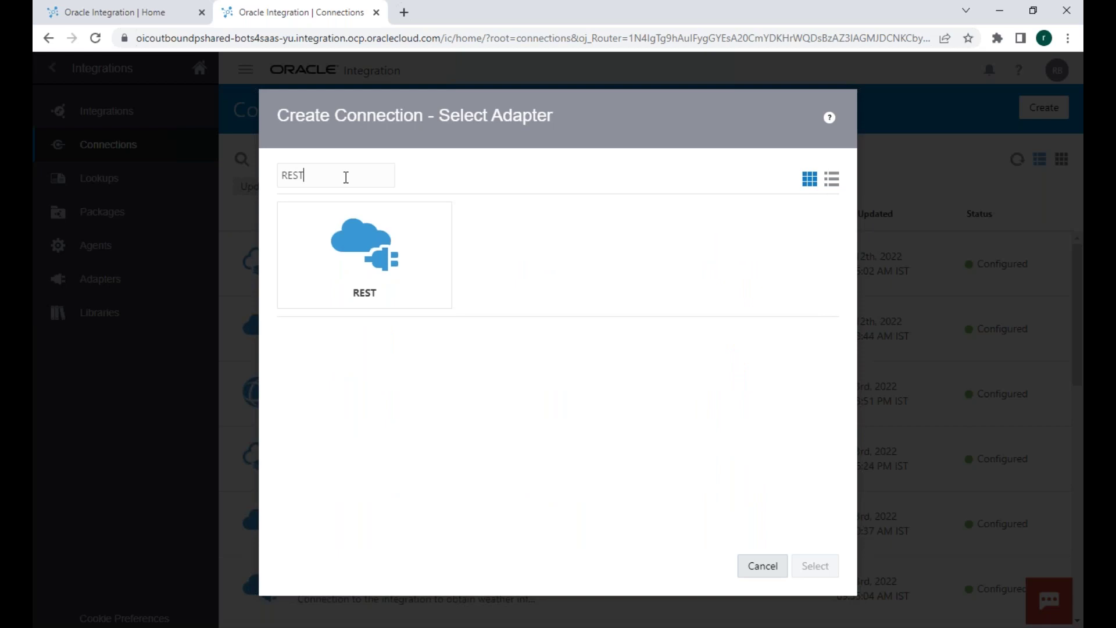
Step: Replace the adapter search with SOAP, and with Sales to look up the Salesforce adapters
{"action": "type", "text": "SOAP"}
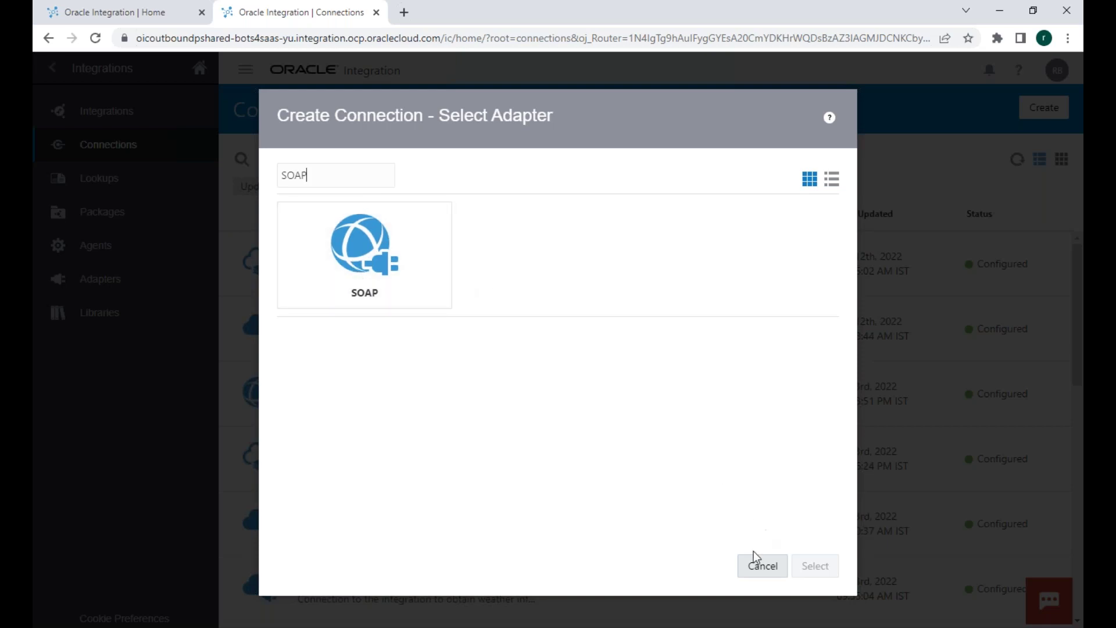
{"action": "left_click_drag", "start_coordinate": [336, 175], "coordinate": [233, 177]}
{"action": "key", "text": "BackSpace"}
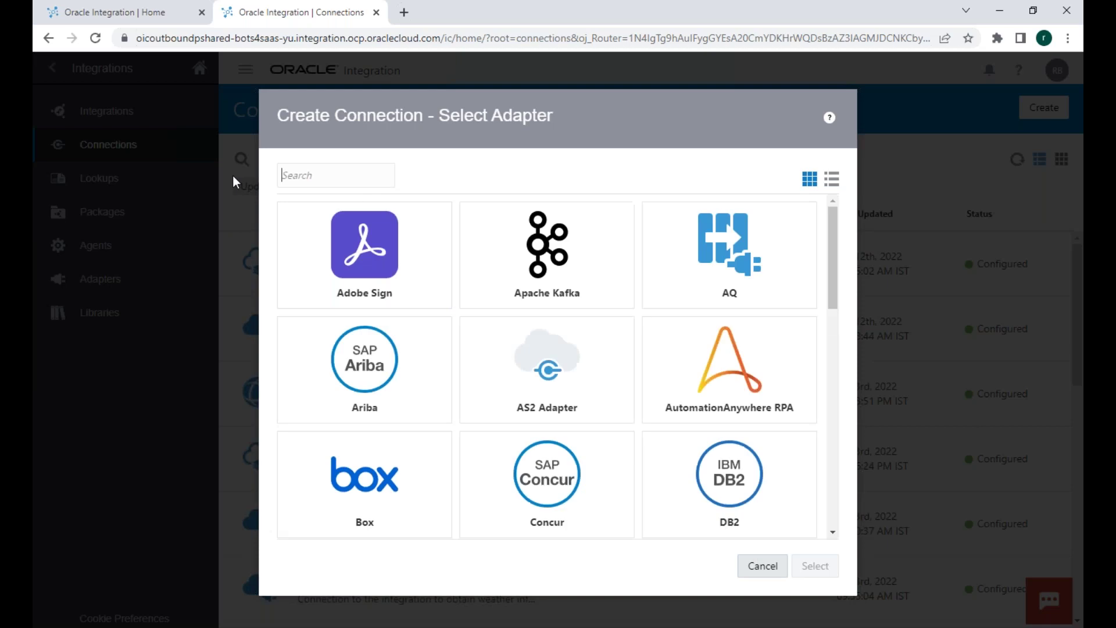
{"action": "type", "text": "Sales"}
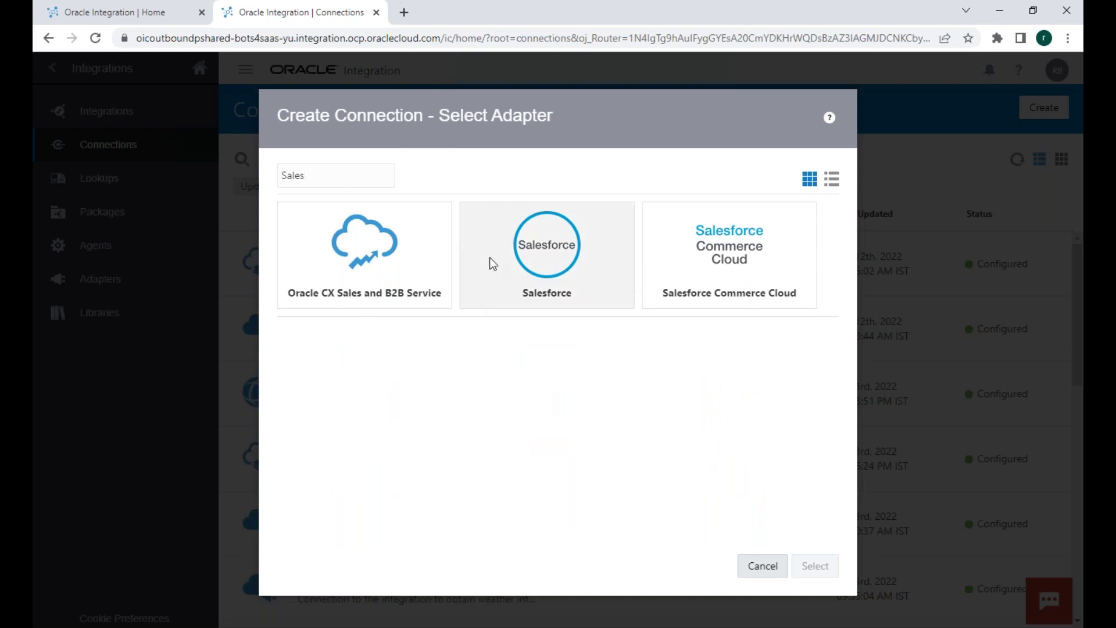
Step: Search the connection adapters for Oracle ERP, and cancel creating the connection
{"action": "left_click_drag", "start_coordinate": [306, 175], "coordinate": [241, 173]}
{"action": "type", "text": "Oracle"}
{"action": "key", "text": "BackSpace"}
{"action": "key", "text": "BackSpace"}
{"action": "key", "text": "BackSpace"}
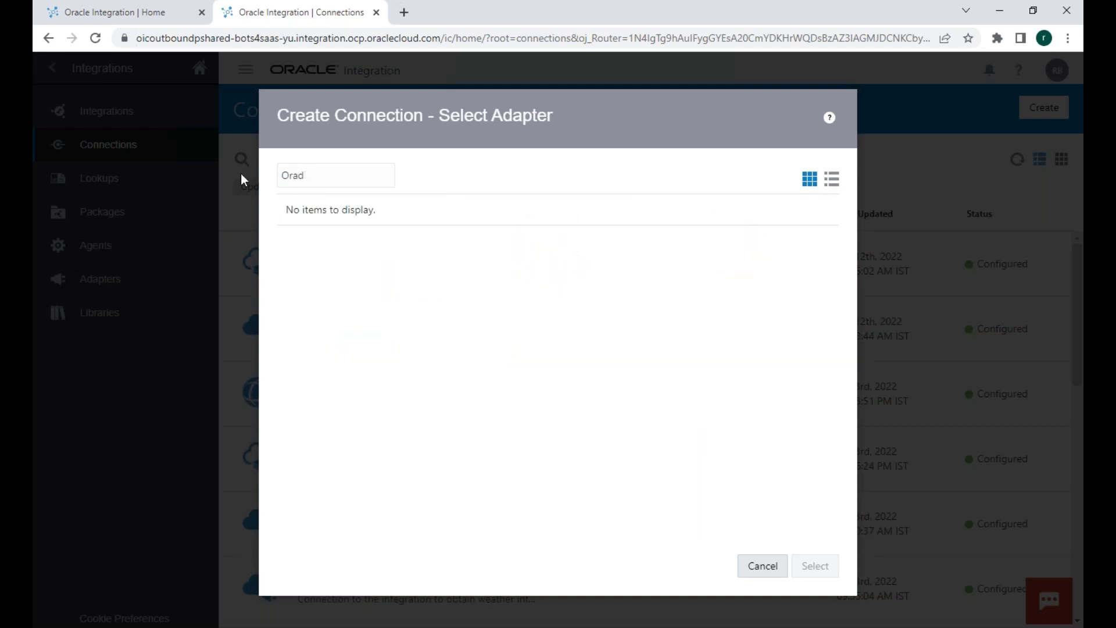
{"action": "type", "text": "racle"}
{"action": "key", "text": "BackSpace"}
{"action": "key", "text": "BackSpace"}
{"action": "key", "text": "BackSpace"}
{"action": "key", "text": "BackSpace"}
{"action": "type", "text": "cl"}
{"action": "key", "text": "BackSpace"}
{"action": "key", "text": "BackSpace"}
{"action": "key", "text": "BackSpace"}
{"action": "type", "text": "cle ERP"}
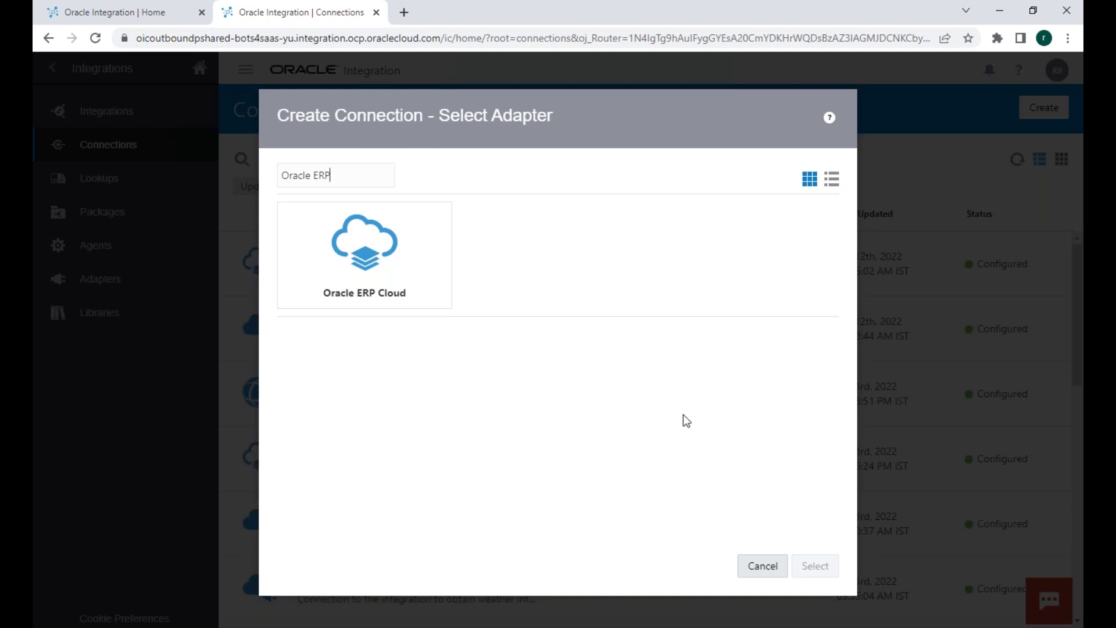
{"action": "left_click", "coordinate": [752, 567]}
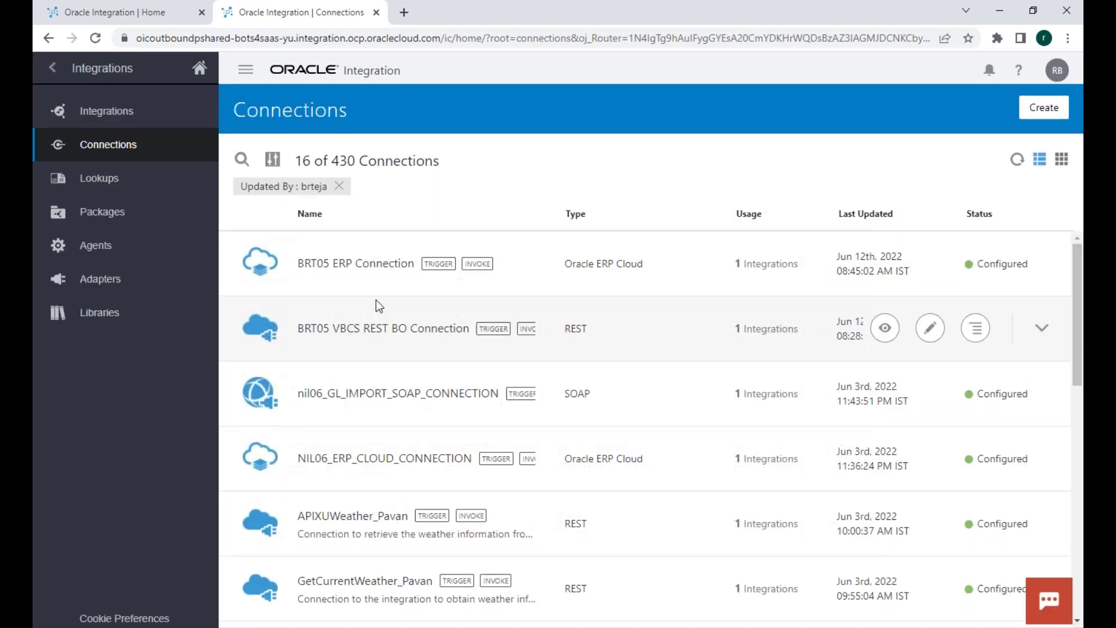
Step: Search the integrations for BRT05 SF and open the SFDC to ERP Cloud Account Sync integration updated on Apr 30th, 2022
{"action": "left_click", "coordinate": [129, 118]}
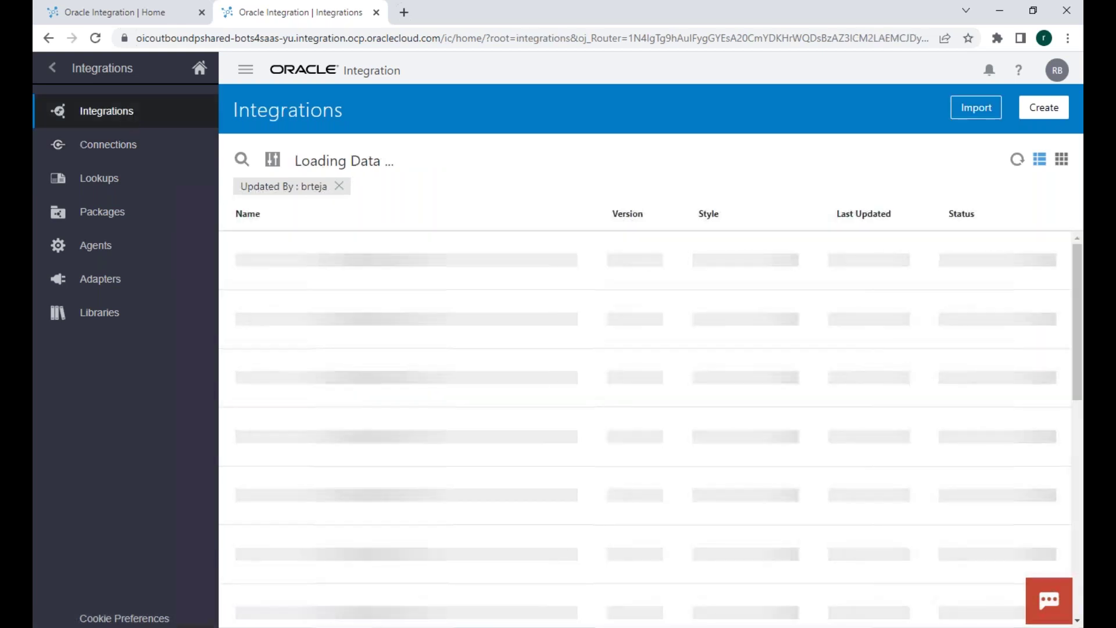
{"action": "left_click", "coordinate": [242, 159]}
{"action": "type", "text": "B"}
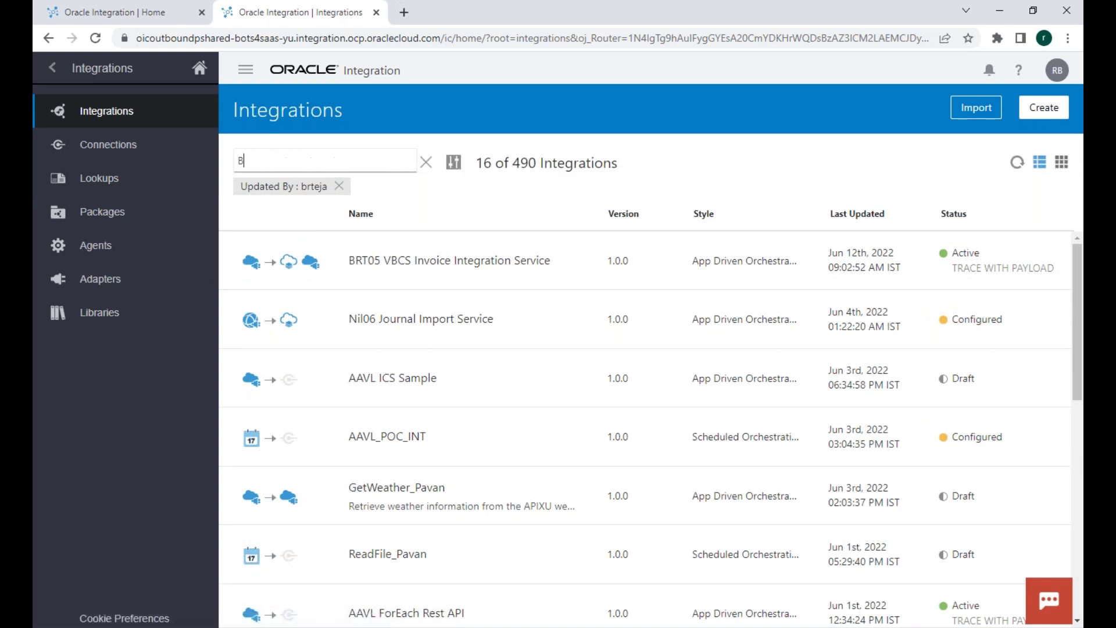
{"action": "type", "text": "RT05 SF"}
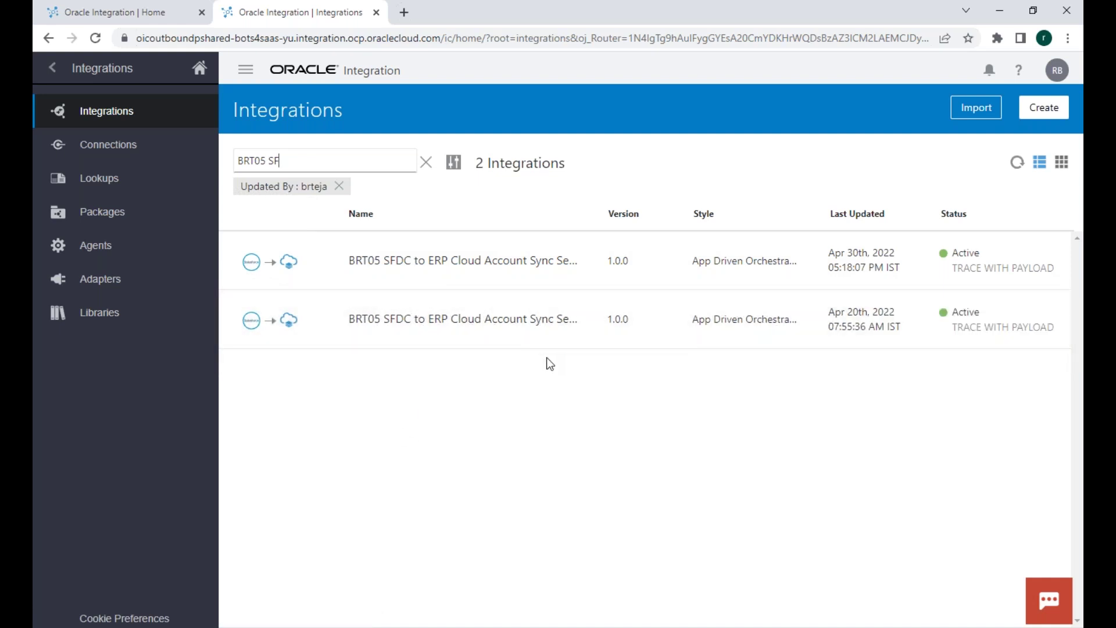
{"action": "left_click", "coordinate": [482, 271]}
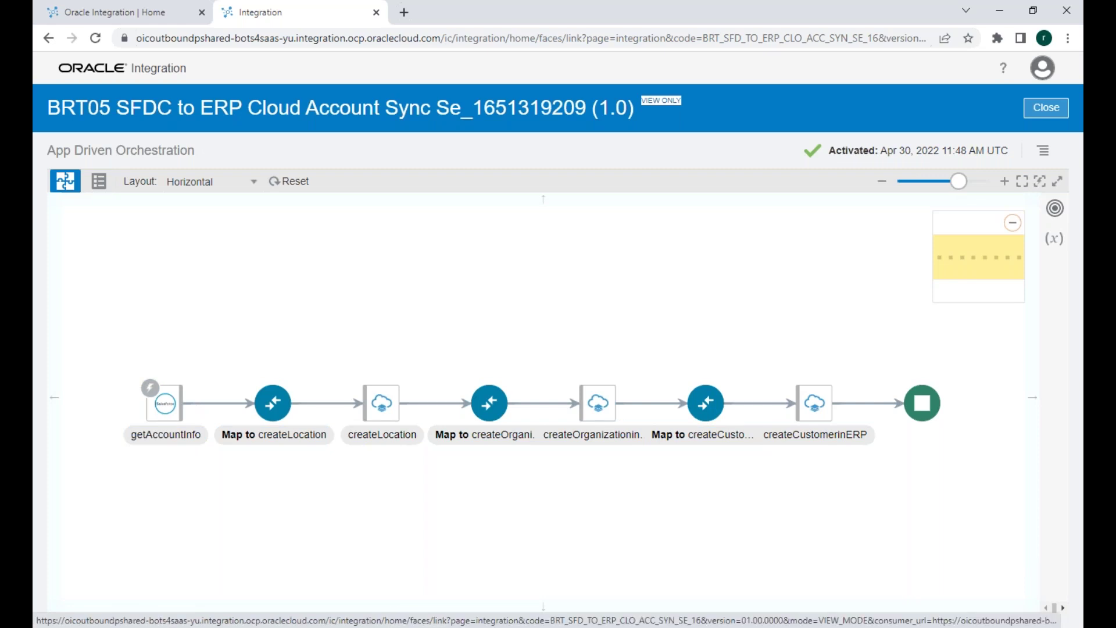
{"action": "left_click", "coordinate": [1046, 108]}
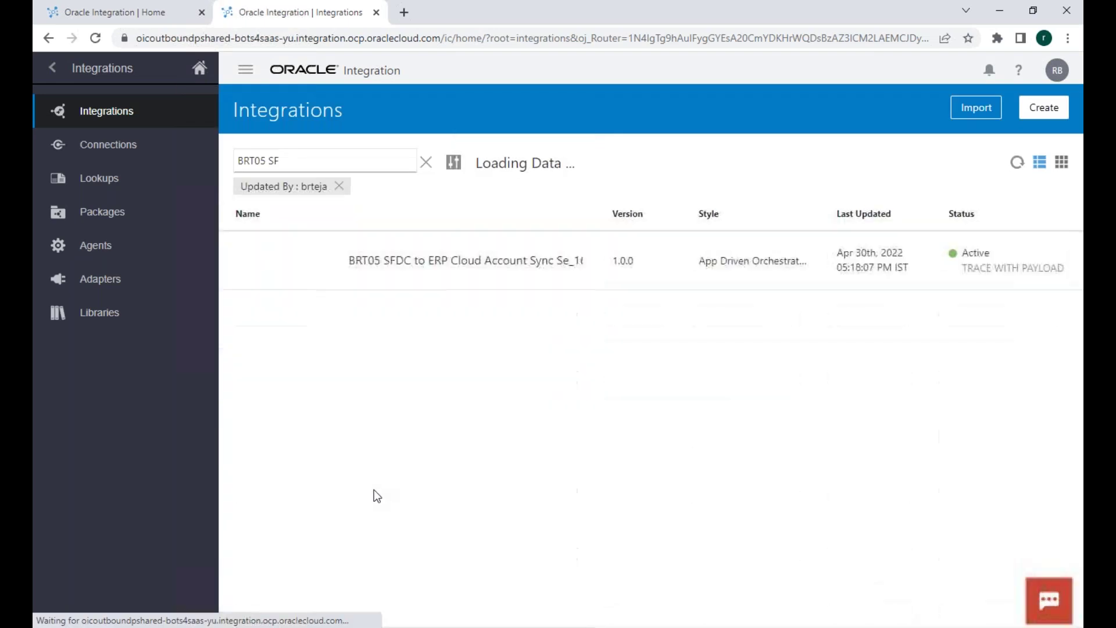
{"action": "mouse_move", "coordinate": [868, 244]}
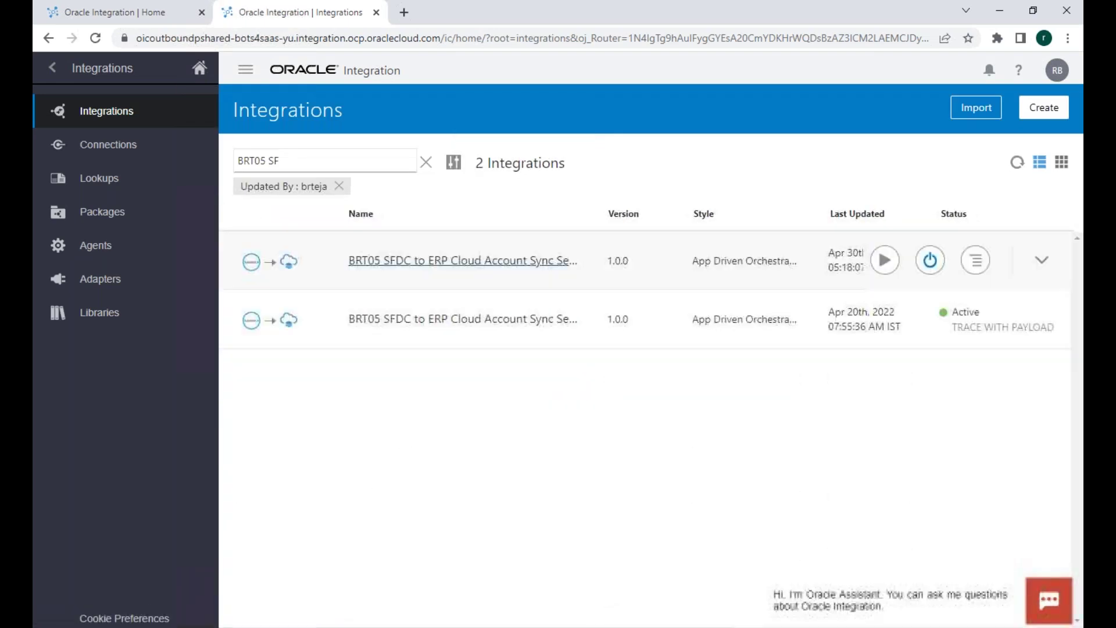
{"action": "left_click", "coordinate": [936, 270]}
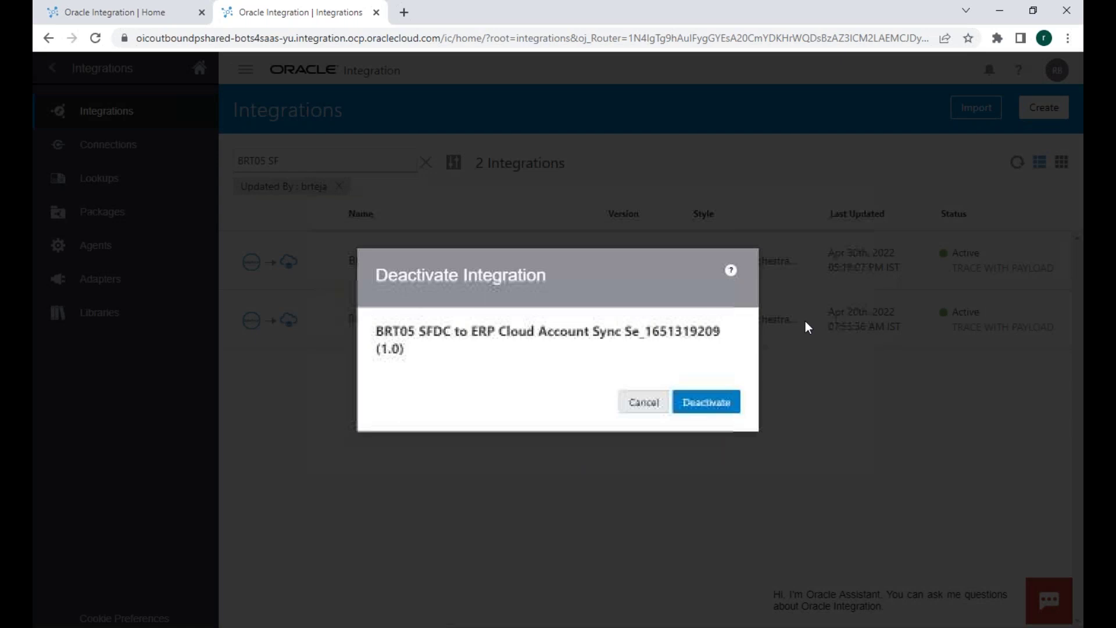
{"action": "left_click", "coordinate": [691, 406]}
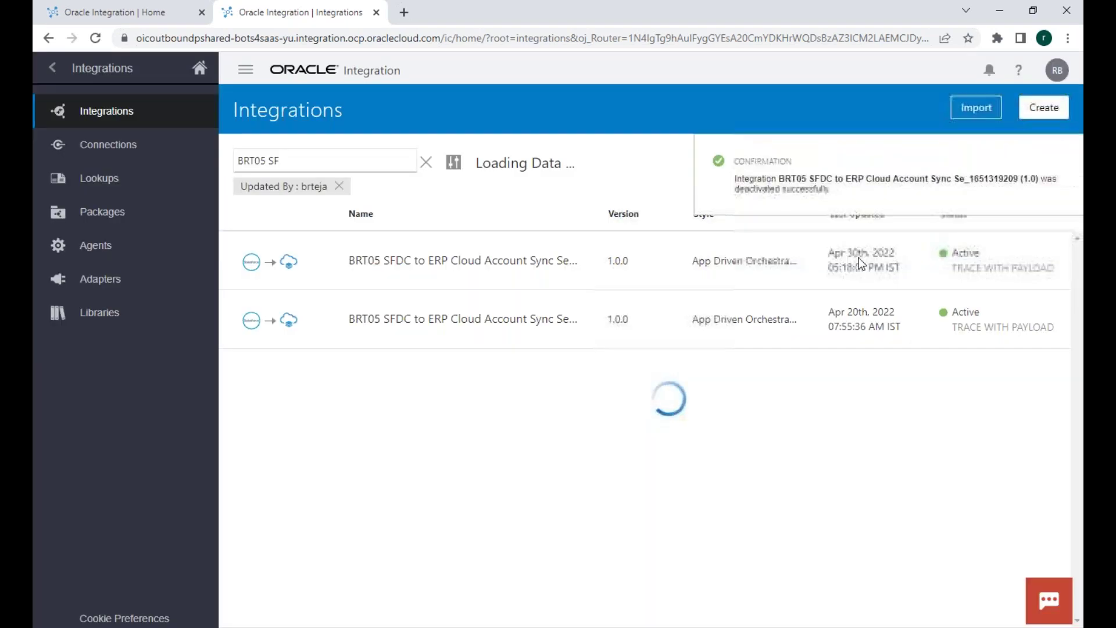
{"action": "left_click", "coordinate": [1057, 159]}
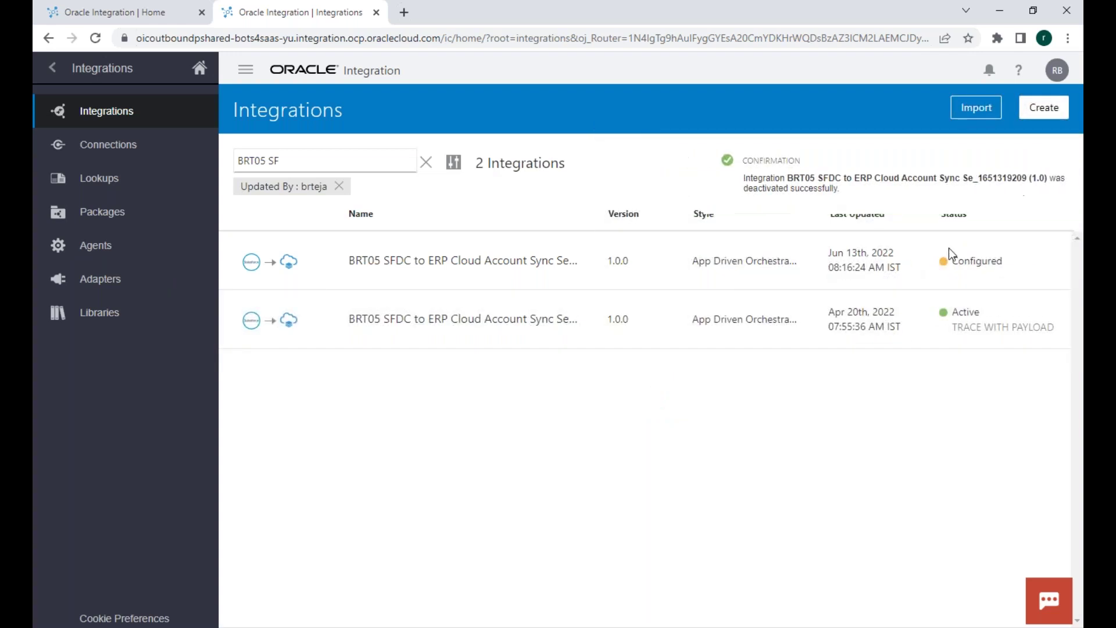
Step: Open the deactivated integration for editing, try to edit the getAccountInfo Salesforce trigger, and cancel its configuration dialog
{"action": "left_click", "coordinate": [886, 265]}
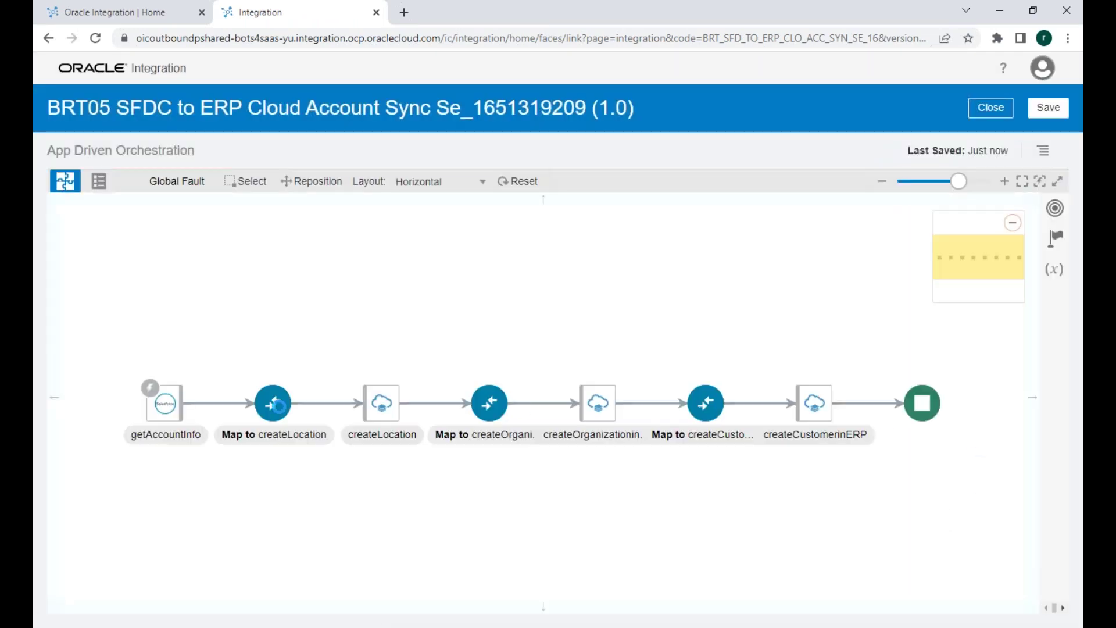
{"action": "left_click", "coordinate": [171, 411]}
{"action": "left_click", "coordinate": [197, 377]}
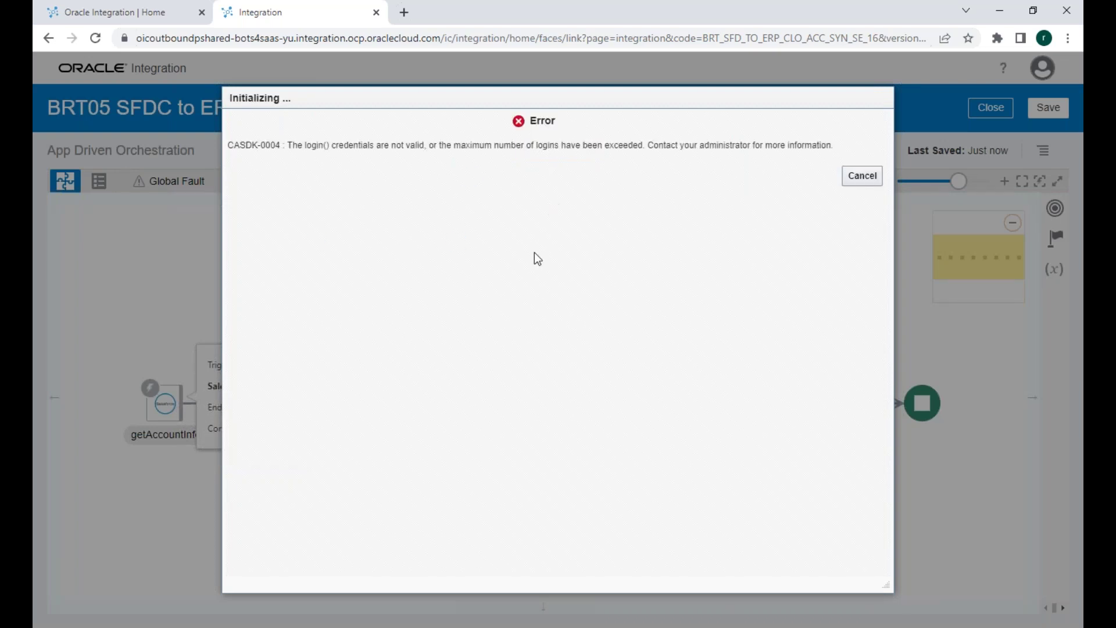
{"action": "left_click", "coordinate": [863, 176]}
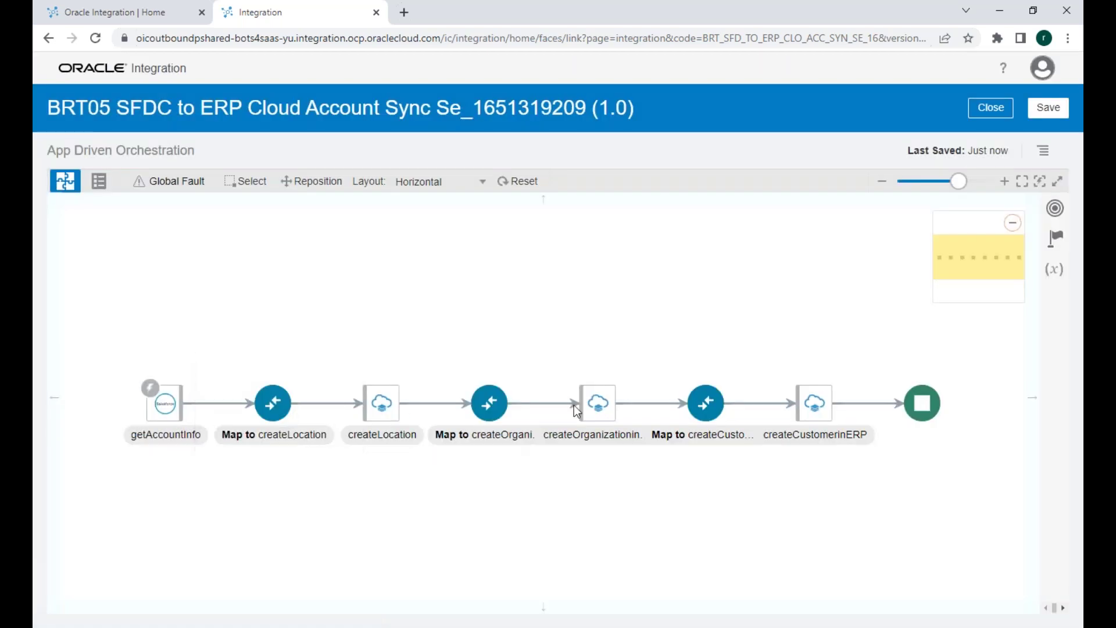
Step: Open the Map to createLocation mapping and expand the source Notification and target Location elements
{"action": "left_click", "coordinate": [383, 407]}
{"action": "left_click", "coordinate": [268, 414]}
{"action": "left_click", "coordinate": [303, 384]}
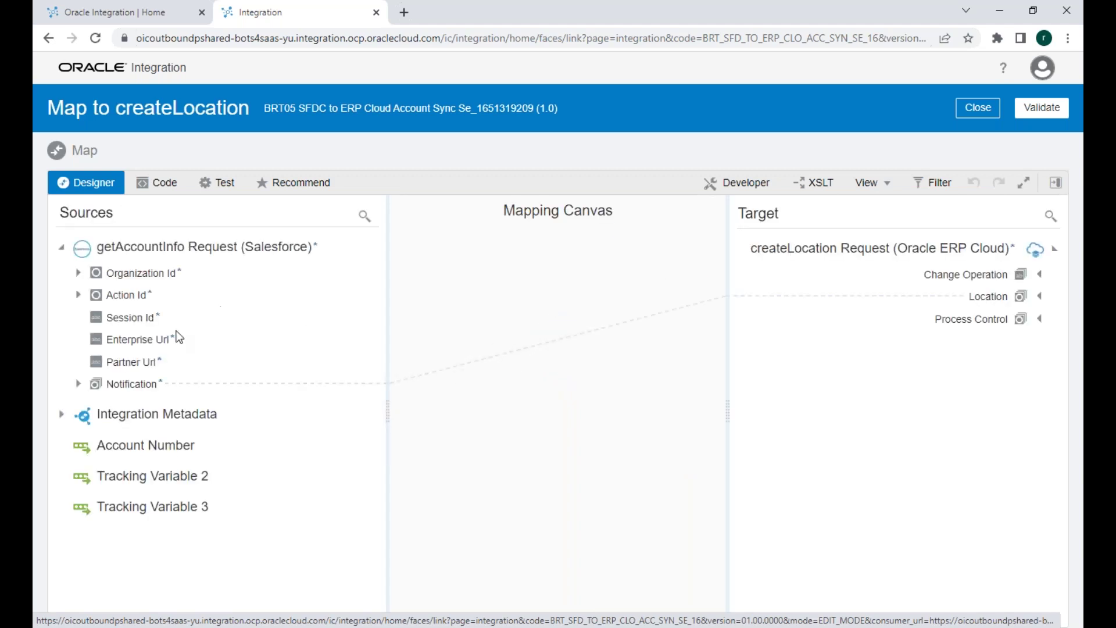
{"action": "left_click", "coordinate": [77, 384]}
{"action": "left_click", "coordinate": [78, 384]}
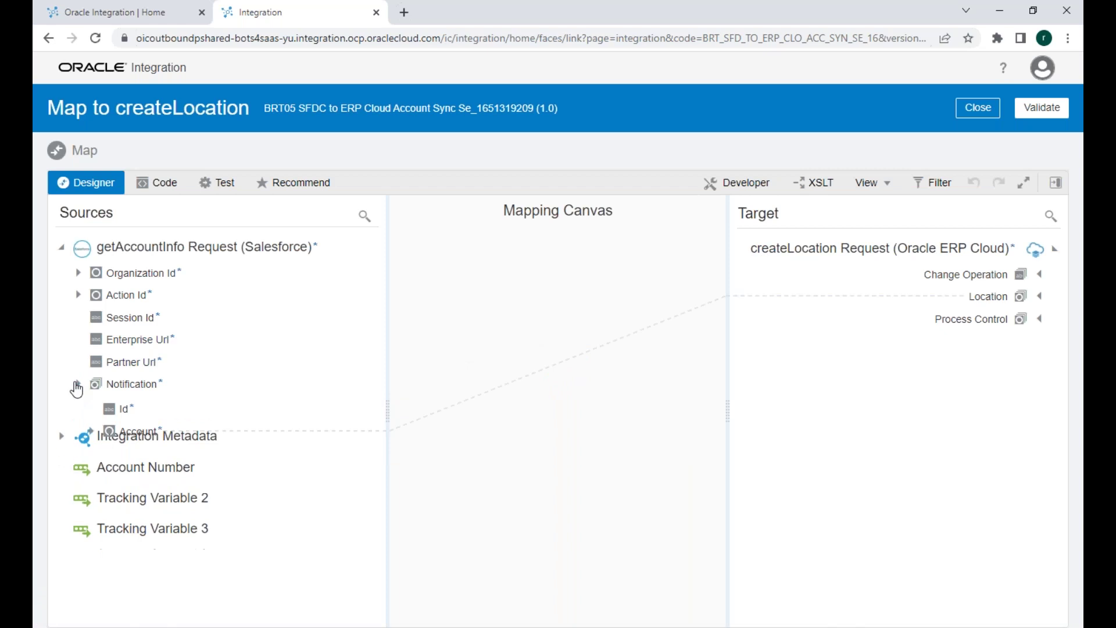
{"action": "left_click", "coordinate": [77, 385]}
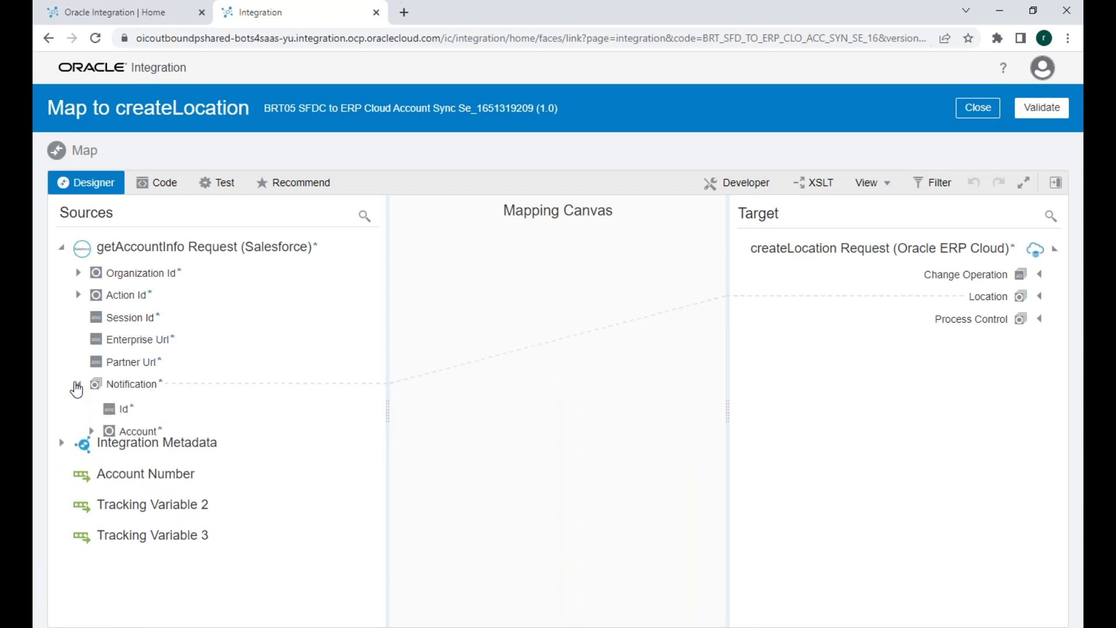
{"action": "left_click", "coordinate": [1039, 297]}
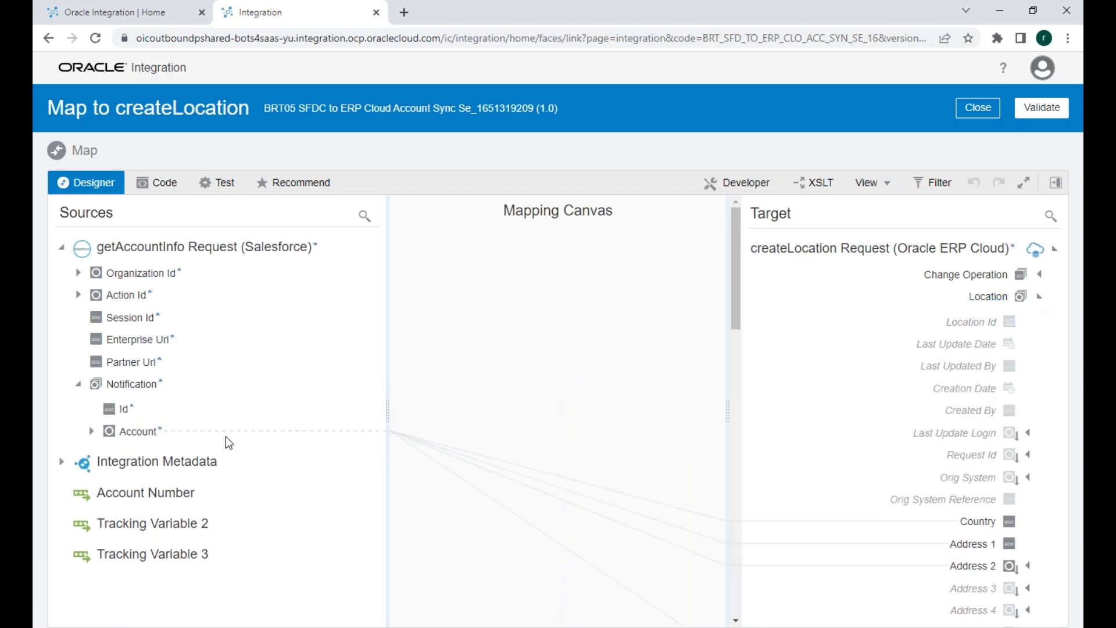
Step: Expand the second sequence under the source Account and examine how its billing fields map to the target Location fields
{"action": "left_click", "coordinate": [91, 431]}
{"action": "left_click", "coordinate": [105, 457]}
{"action": "left_click", "coordinate": [104, 456]}
{"action": "left_click", "coordinate": [104, 479]}
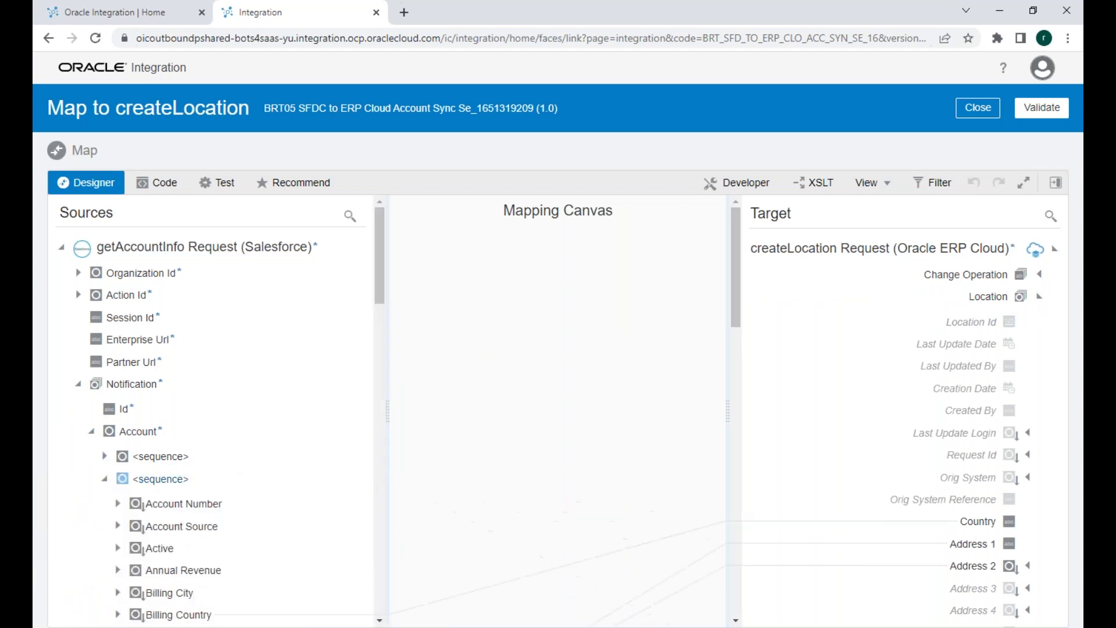
{"action": "scroll", "coordinate": [203, 488], "scroll_direction": "down", "scroll_amount": 5}
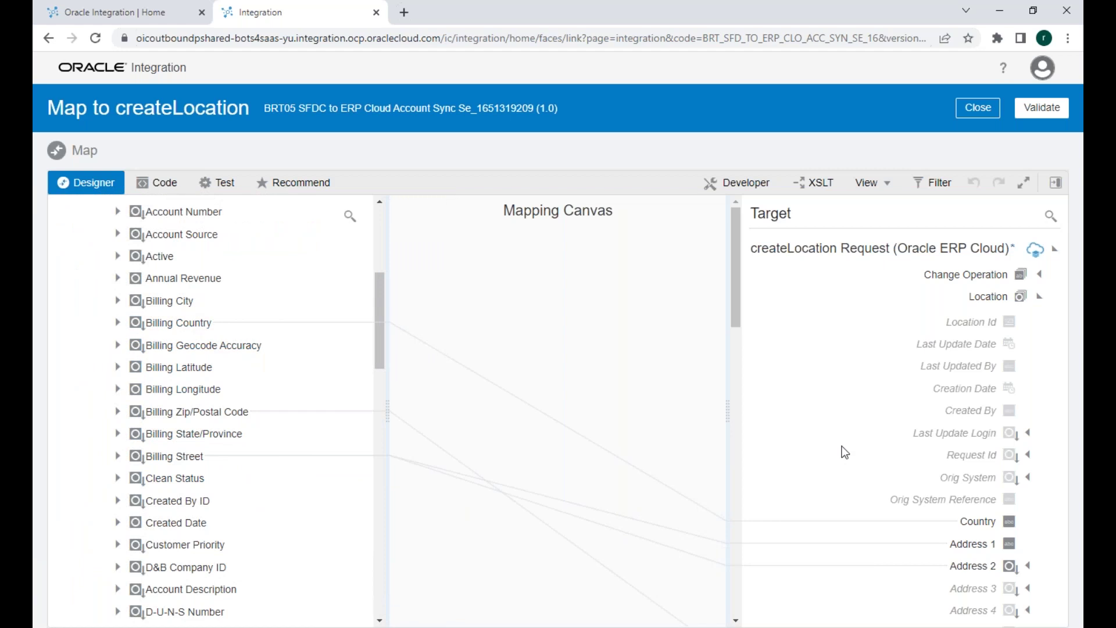
{"action": "scroll", "coordinate": [844, 453], "scroll_direction": "down", "scroll_amount": 1}
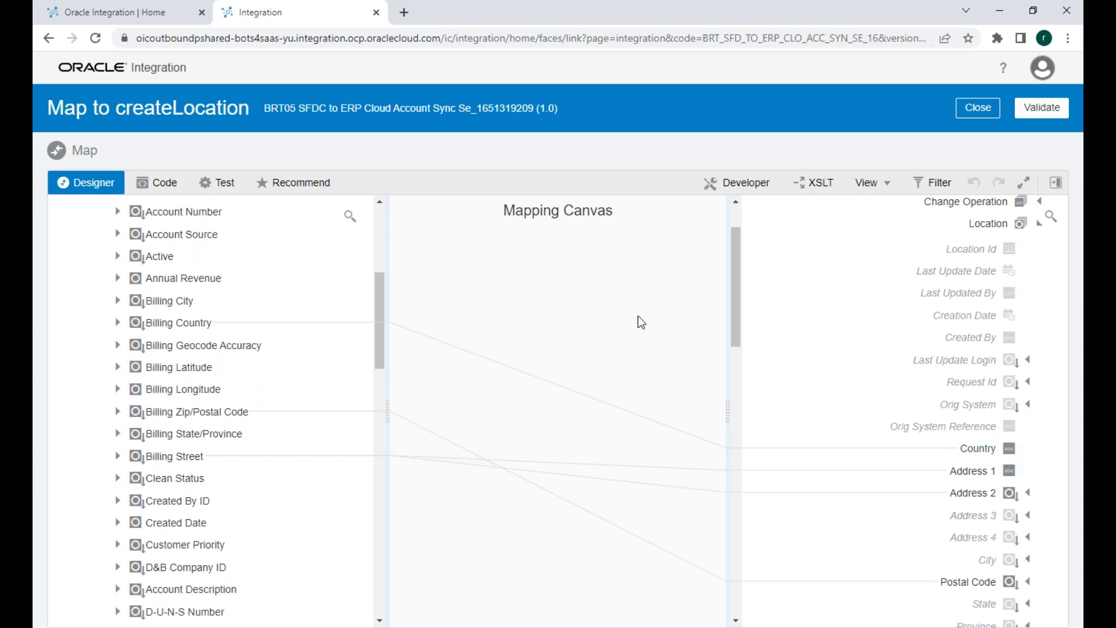
Step: Review the createLocation mapping's code through to its end, return to its designer view, and close the mapping and the integration
{"action": "left_click", "coordinate": [141, 182]}
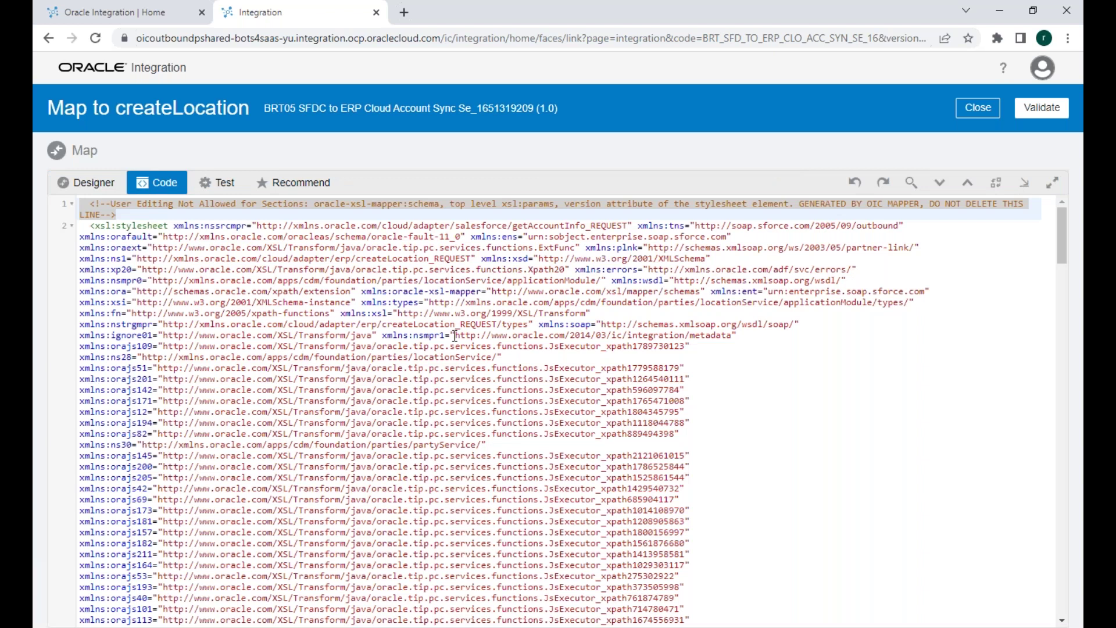
{"action": "left_click_drag", "start_coordinate": [1062, 232], "coordinate": [1067, 585]}
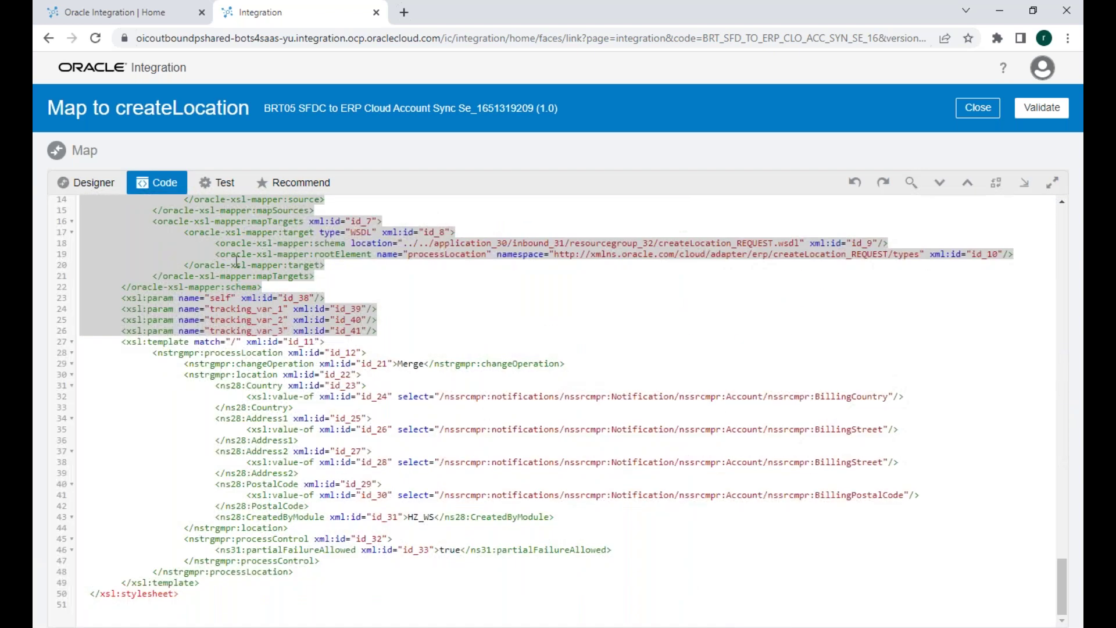
{"action": "left_click", "coordinate": [87, 192]}
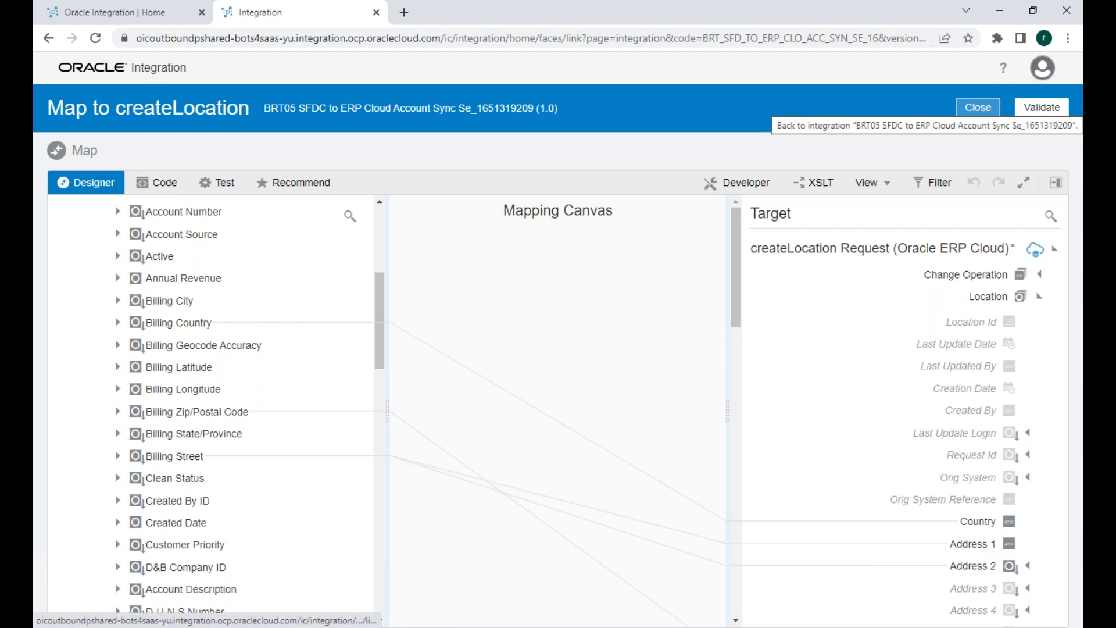
{"action": "left_click", "coordinate": [979, 108]}
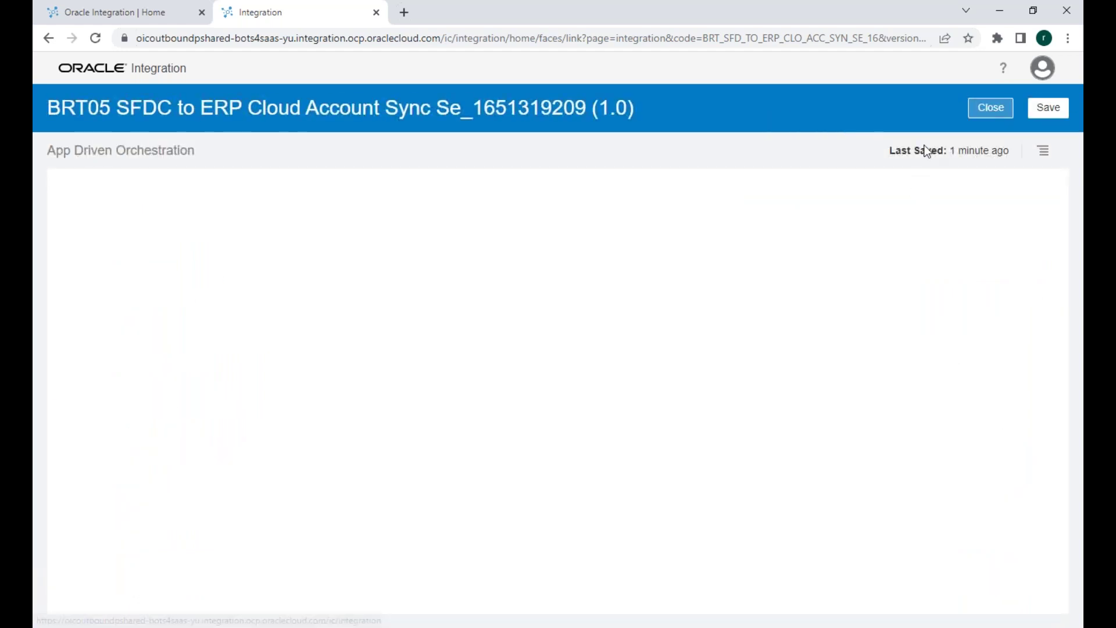
{"action": "left_click", "coordinate": [992, 109]}
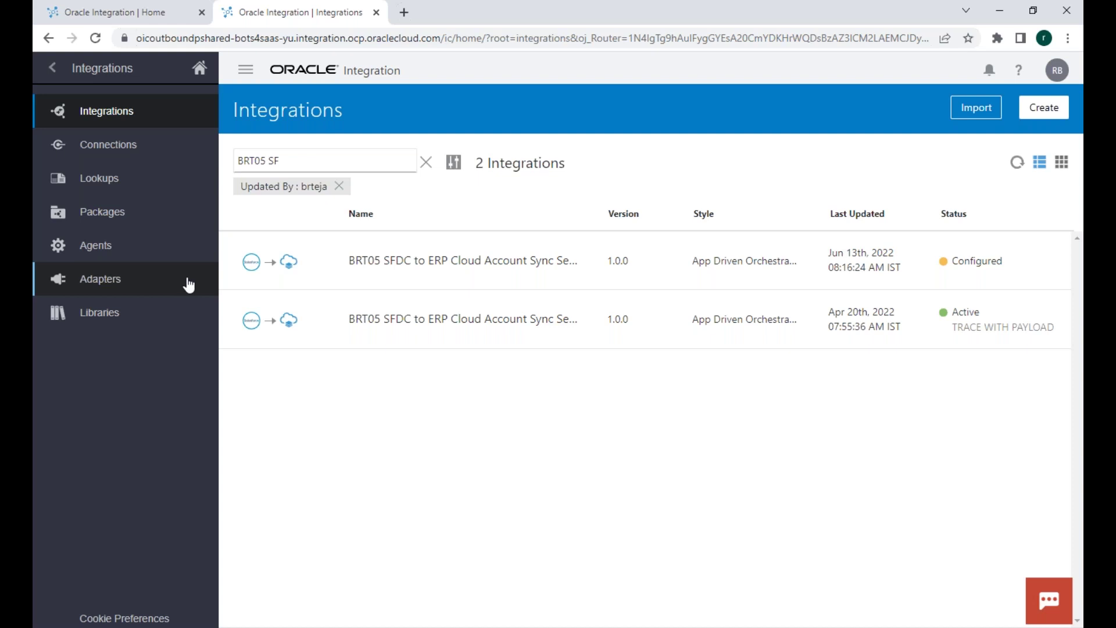
Step: View the Libraries page, go back to the integrations, and look through the list of available adapters
{"action": "left_click", "coordinate": [135, 327]}
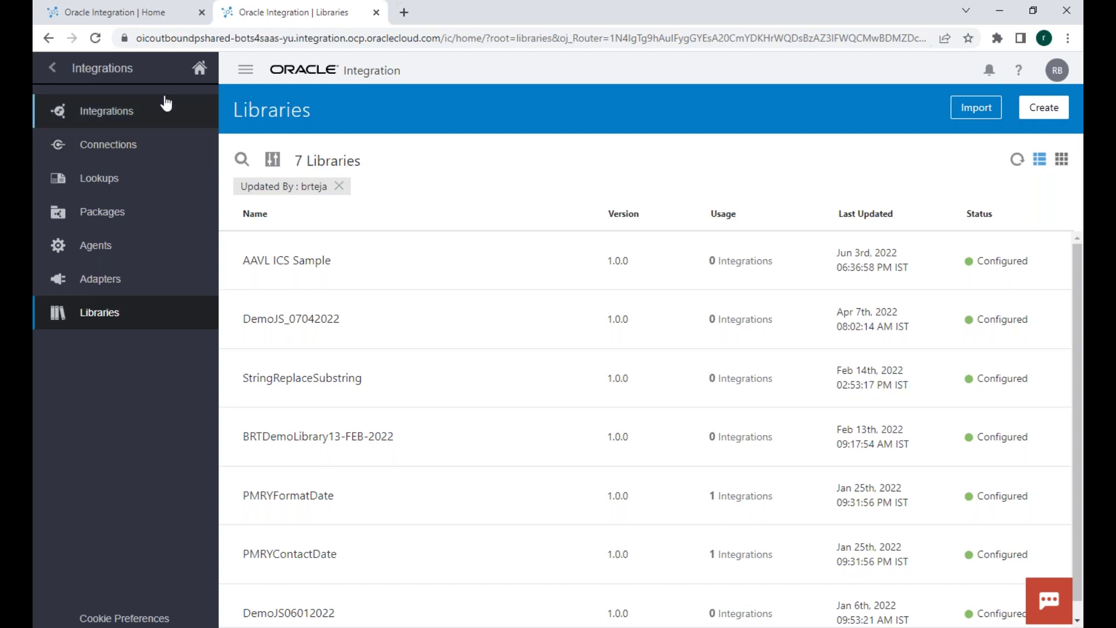
{"action": "left_click", "coordinate": [155, 112]}
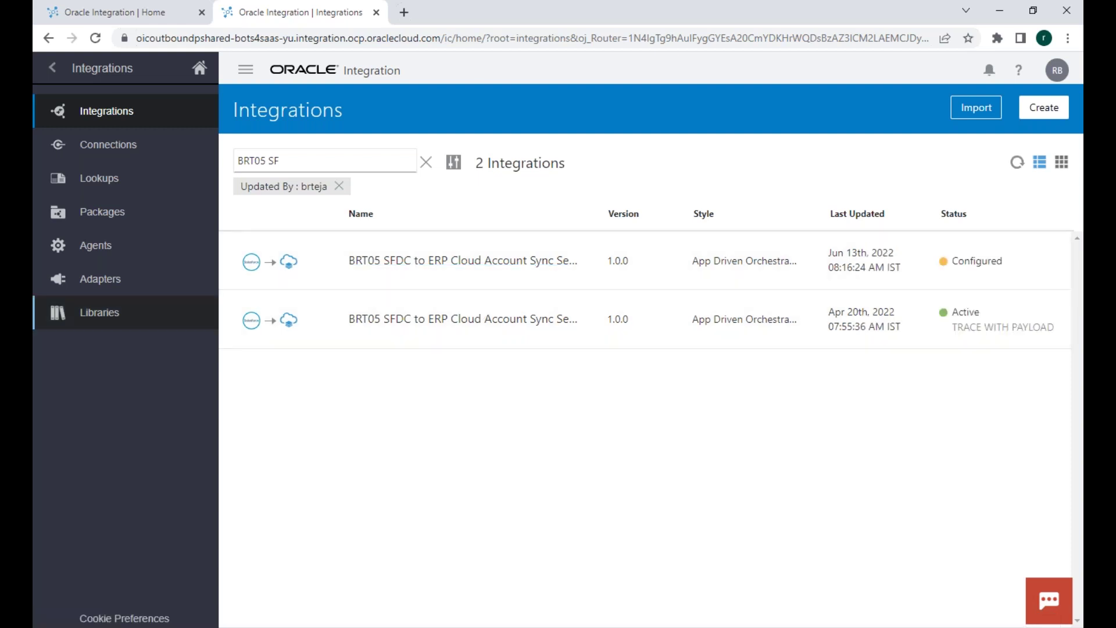
{"action": "left_click", "coordinate": [91, 289]}
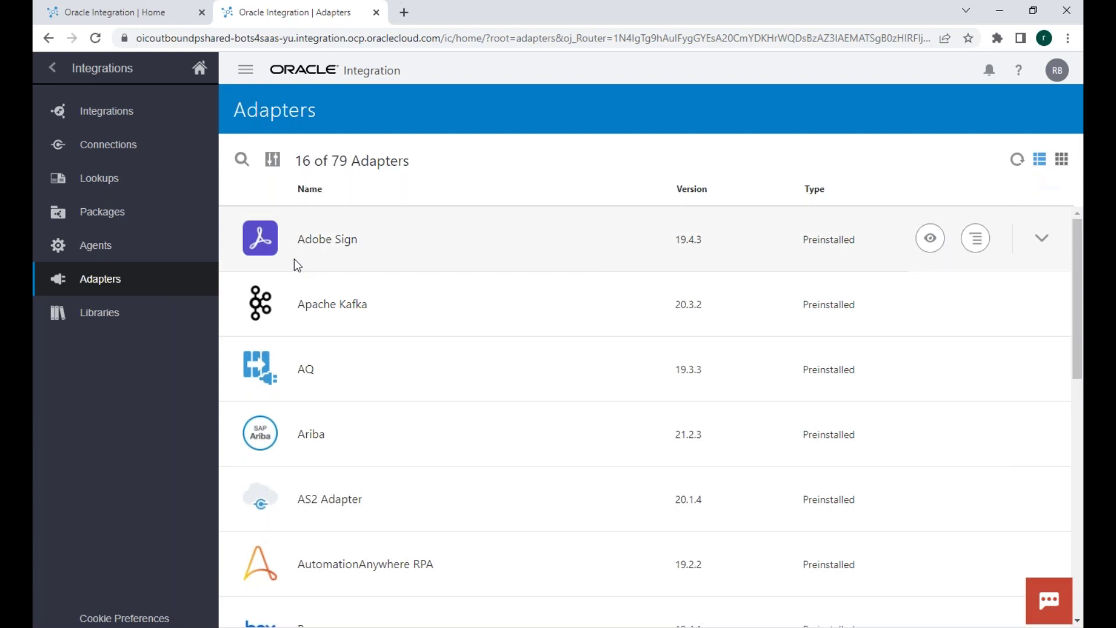
{"action": "scroll", "coordinate": [289, 259], "scroll_direction": "down", "scroll_amount": 9}
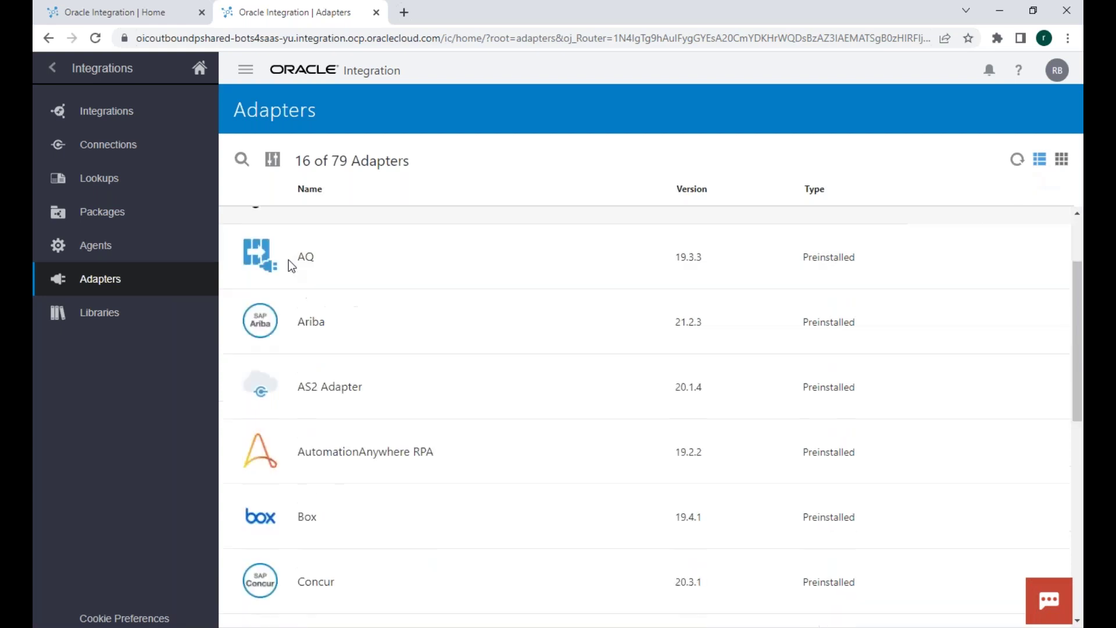
{"action": "scroll", "coordinate": [288, 259], "scroll_direction": "up", "scroll_amount": 9}
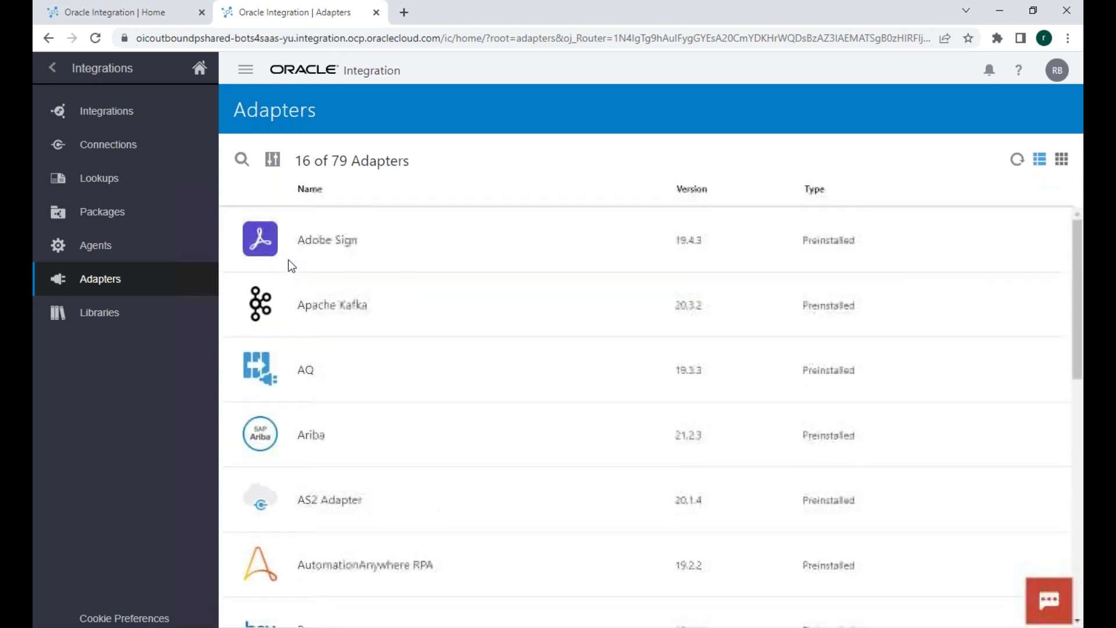
Step: Open the connections list and filter it by the type Oracle ERP
{"action": "left_click", "coordinate": [131, 149]}
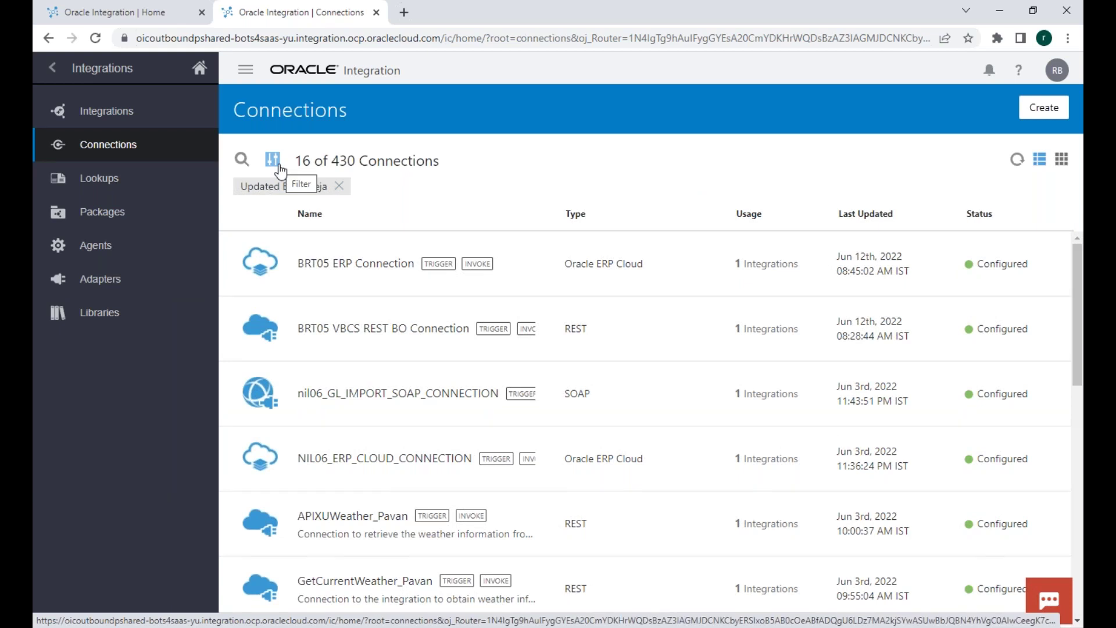
{"action": "left_click", "coordinate": [273, 160]}
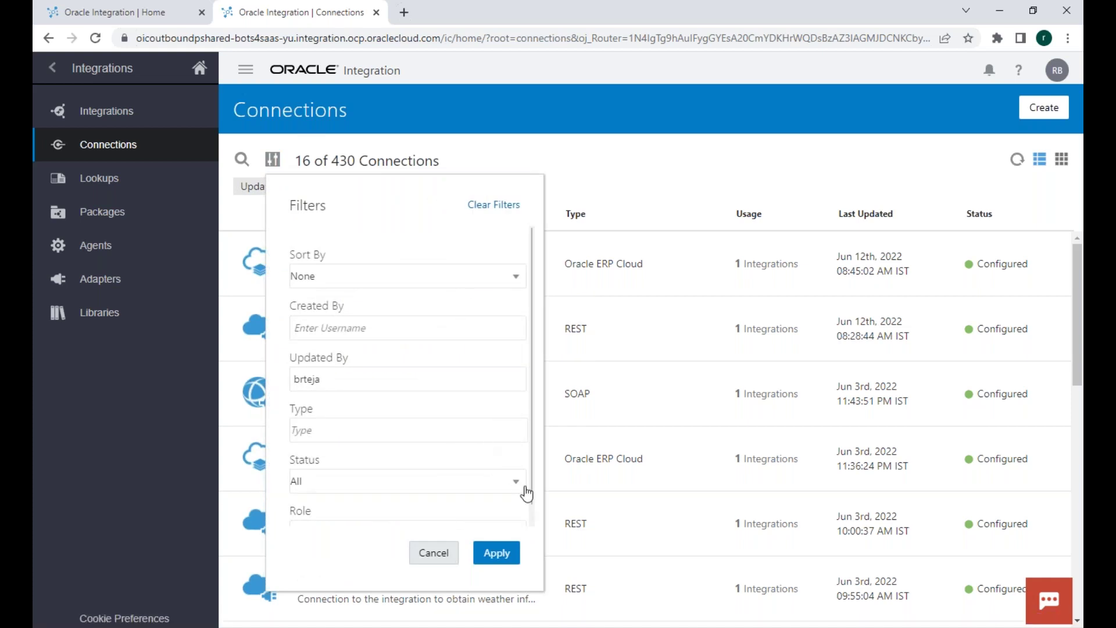
{"action": "left_click", "coordinate": [292, 430]}
{"action": "type", "text": "Oracl"}
{"action": "key", "text": "BackSpace"}
{"action": "key", "text": "BackSpace"}
{"action": "key", "text": "BackSpace"}
{"action": "type", "text": "acle ERP"}
{"action": "left_click", "coordinate": [487, 553]}
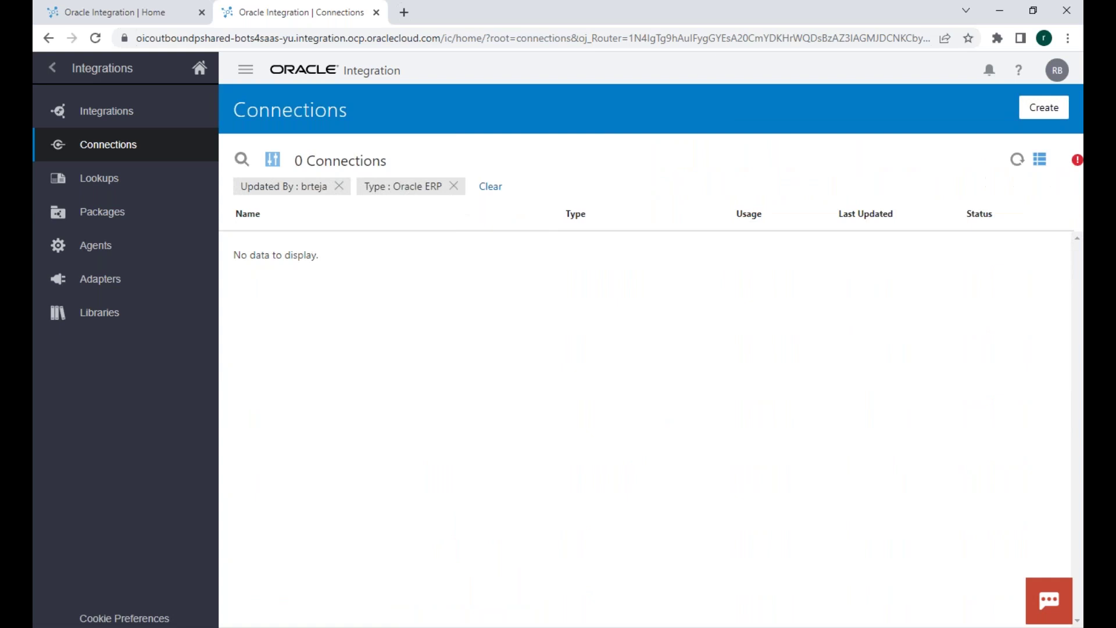
Step: Reopen the connection filters and set the role to Trigger and Invoke
{"action": "left_click", "coordinate": [282, 184]}
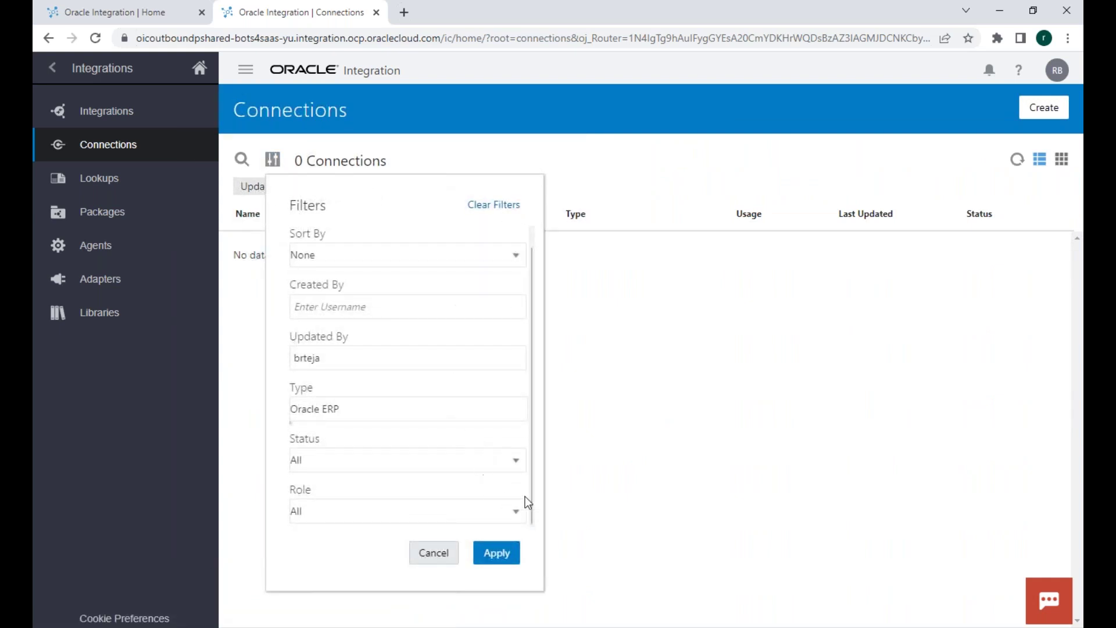
{"action": "left_click", "coordinate": [515, 516]}
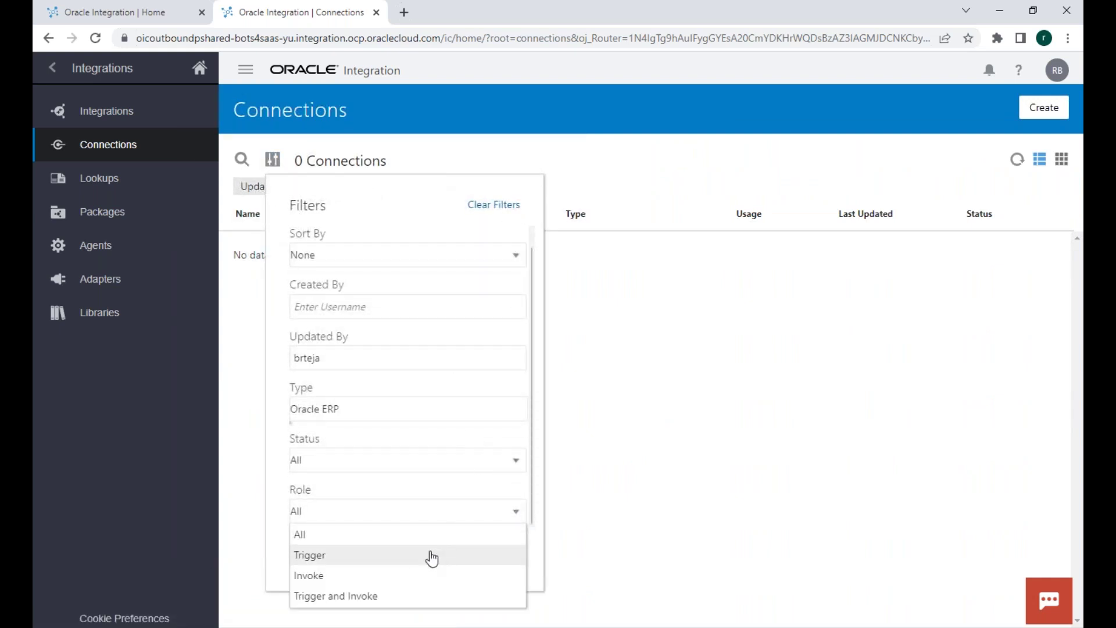
{"action": "left_click", "coordinate": [437, 555]}
{"action": "left_click", "coordinate": [514, 514]}
{"action": "left_click", "coordinate": [393, 597]}
{"action": "scroll", "coordinate": [400, 380], "scroll_direction": "up", "scroll_amount": 1}
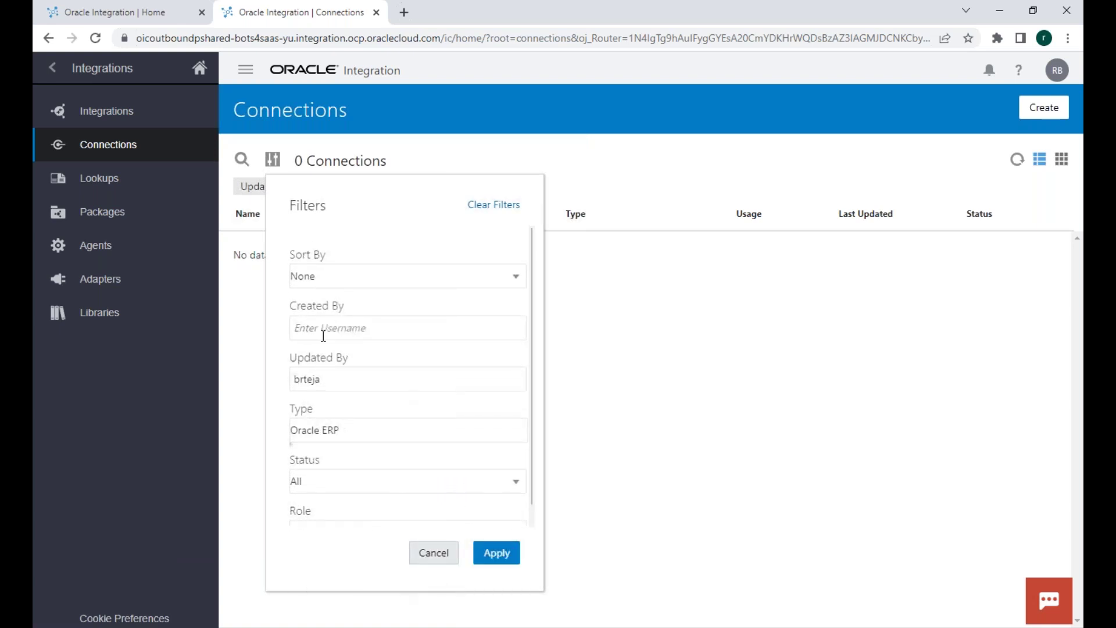
Step: Change the type filter to Oracle ERP Cloud and apply the connection filters
{"action": "left_click_drag", "start_coordinate": [436, 451], "coordinate": [202, 421]}
{"action": "left_click", "coordinate": [319, 429]}
{"action": "left_click_drag", "start_coordinate": [349, 431], "coordinate": [266, 430]}
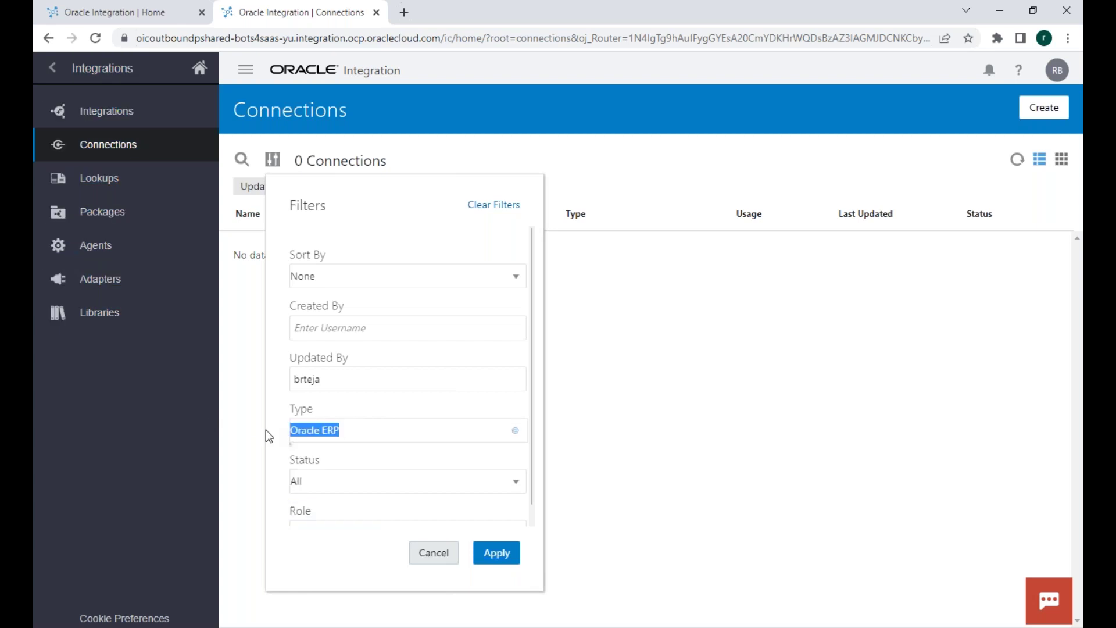
{"action": "left_click", "coordinate": [354, 430]}
{"action": "key", "text": "BackSpace"}
{"action": "key", "text": "BackSpace"}
{"action": "key", "text": "BackSpace"}
{"action": "key", "text": "BackSpace"}
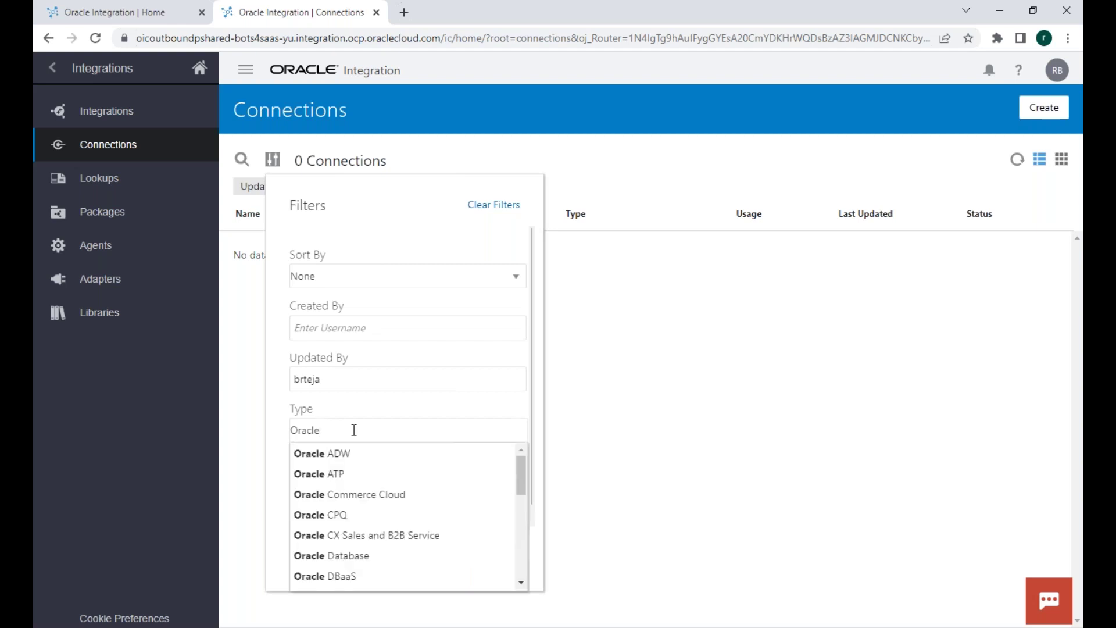
{"action": "scroll", "coordinate": [352, 492], "scroll_direction": "down", "scroll_amount": 3}
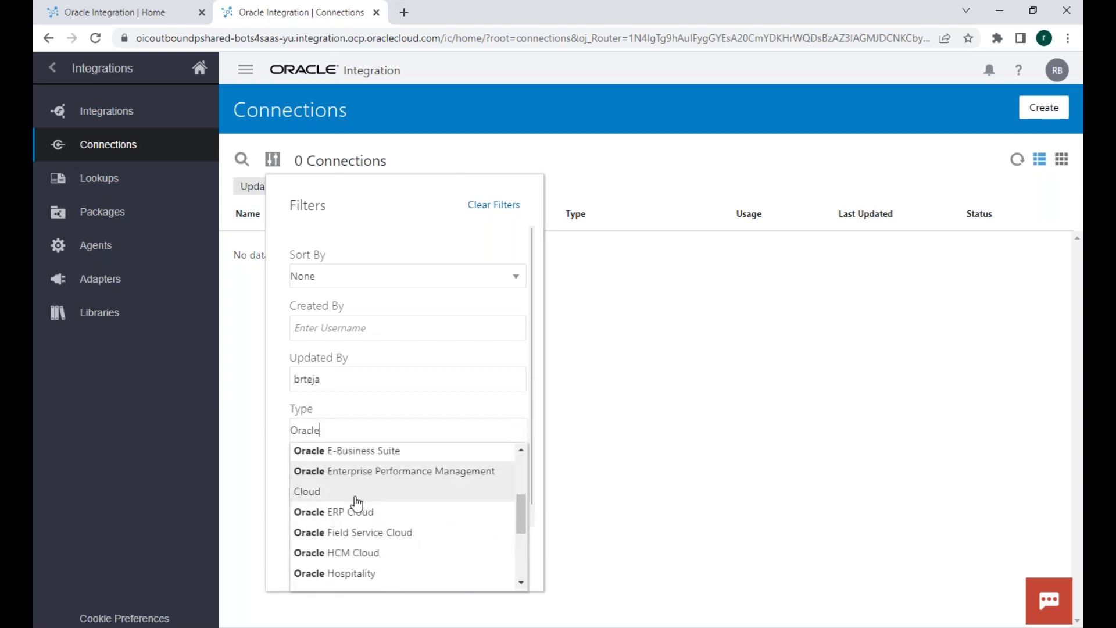
{"action": "left_click", "coordinate": [355, 513]}
{"action": "left_click", "coordinate": [495, 554]}
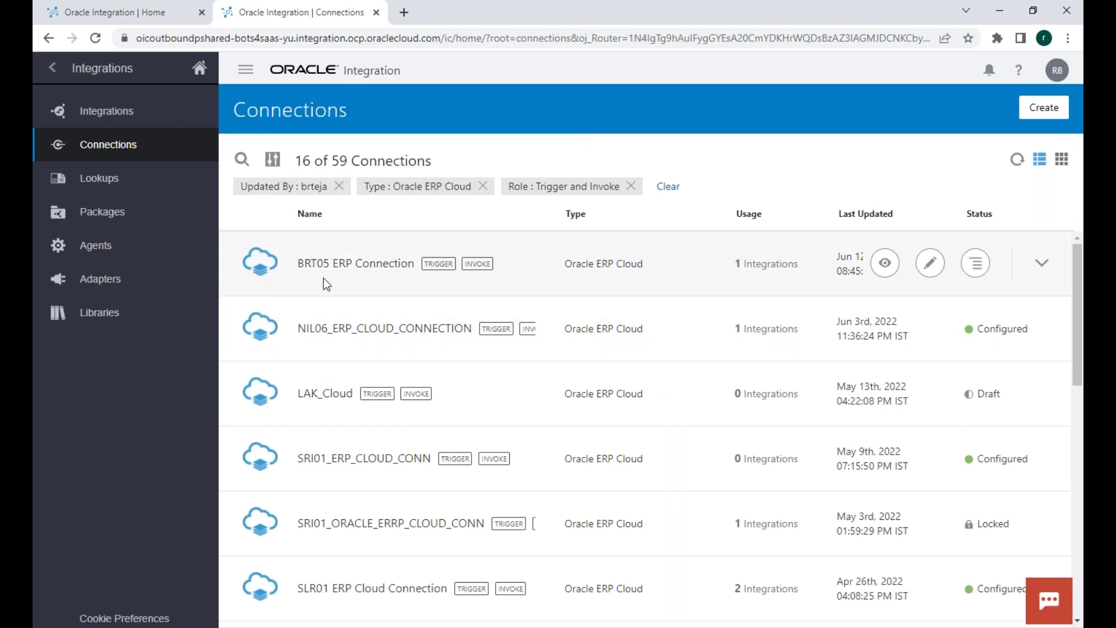
Step: Examine the filtered connections, including the type of BRT05 ERP Connection
{"action": "scroll", "coordinate": [332, 280], "scroll_direction": "down", "scroll_amount": 7}
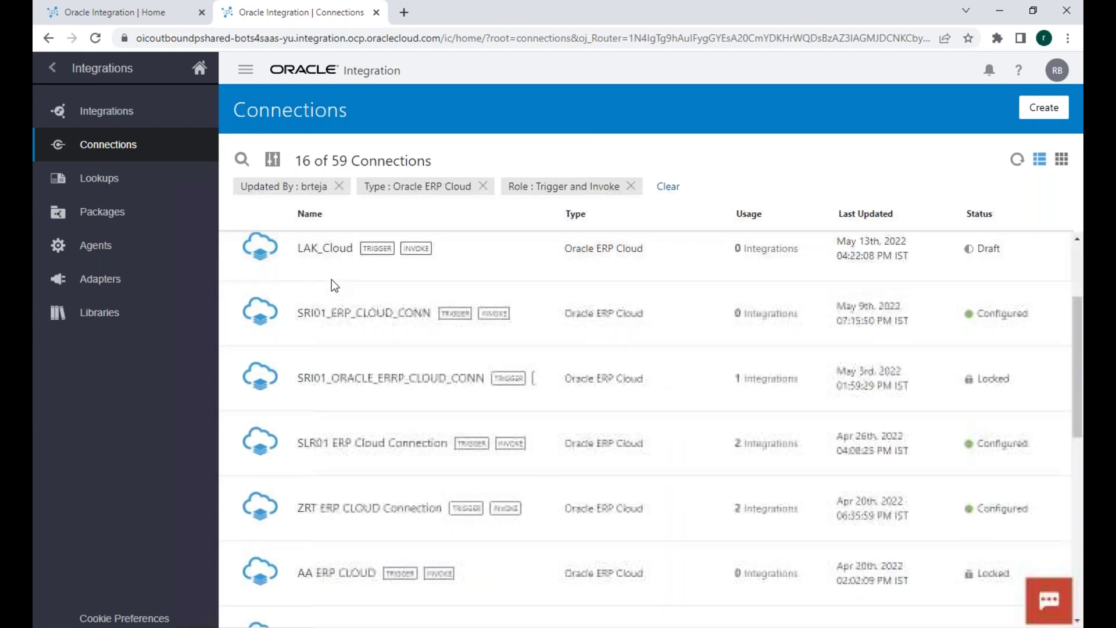
{"action": "scroll", "coordinate": [410, 500], "scroll_direction": "down", "scroll_amount": 5}
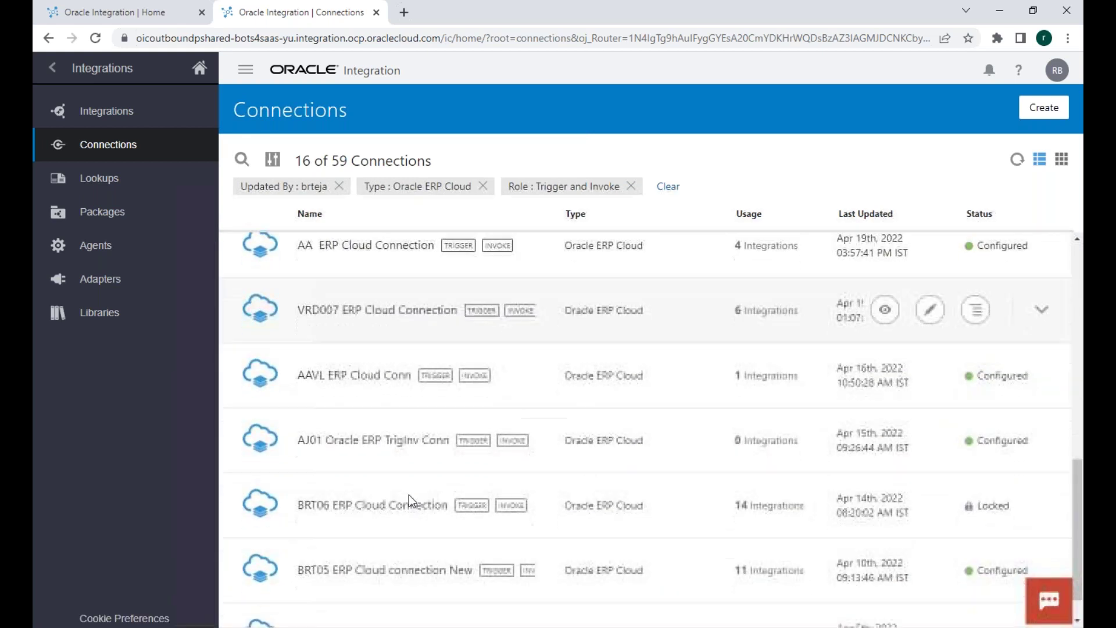
{"action": "scroll", "coordinate": [409, 500], "scroll_direction": "up", "scroll_amount": 10}
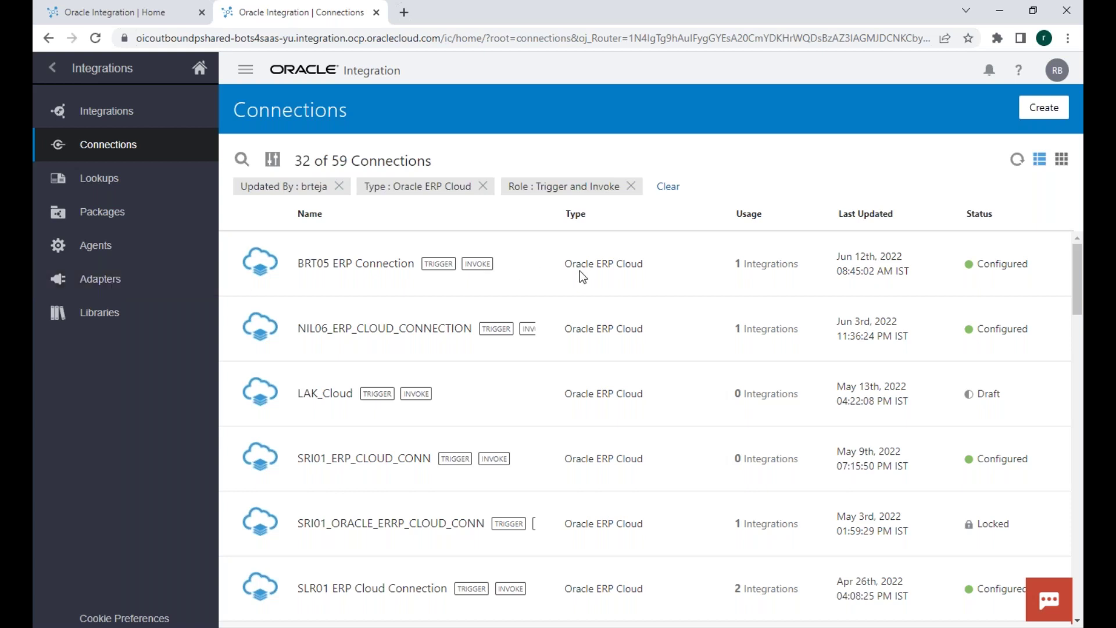
{"action": "left_click_drag", "start_coordinate": [563, 263], "coordinate": [647, 265]}
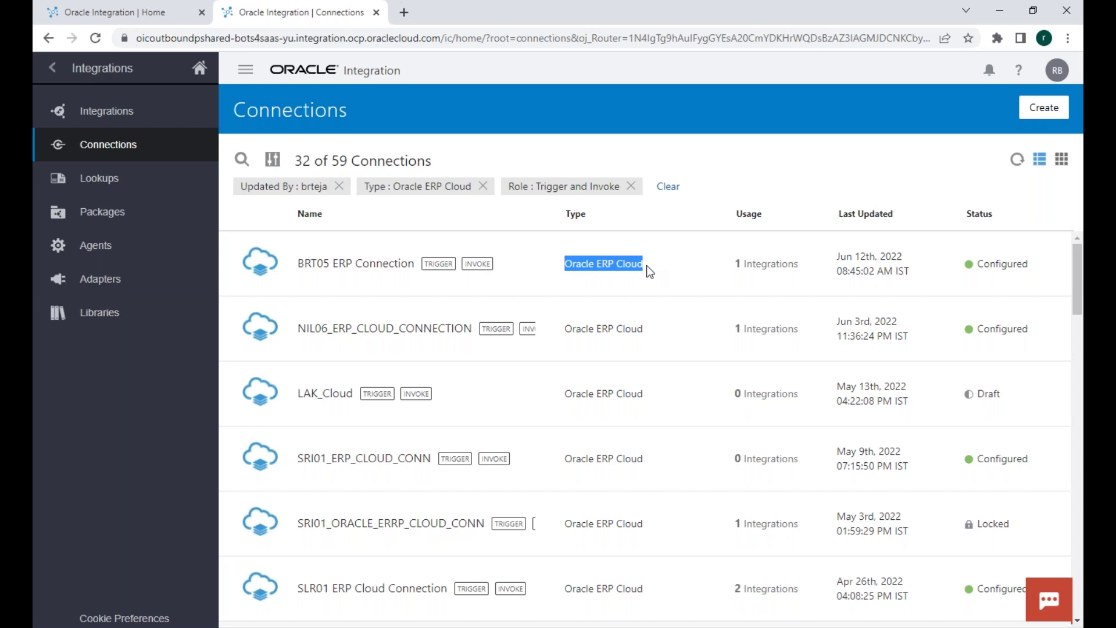
Step: Search the adapters for Oracle ERP Cloud and view that adapter's details
{"action": "left_click", "coordinate": [105, 279]}
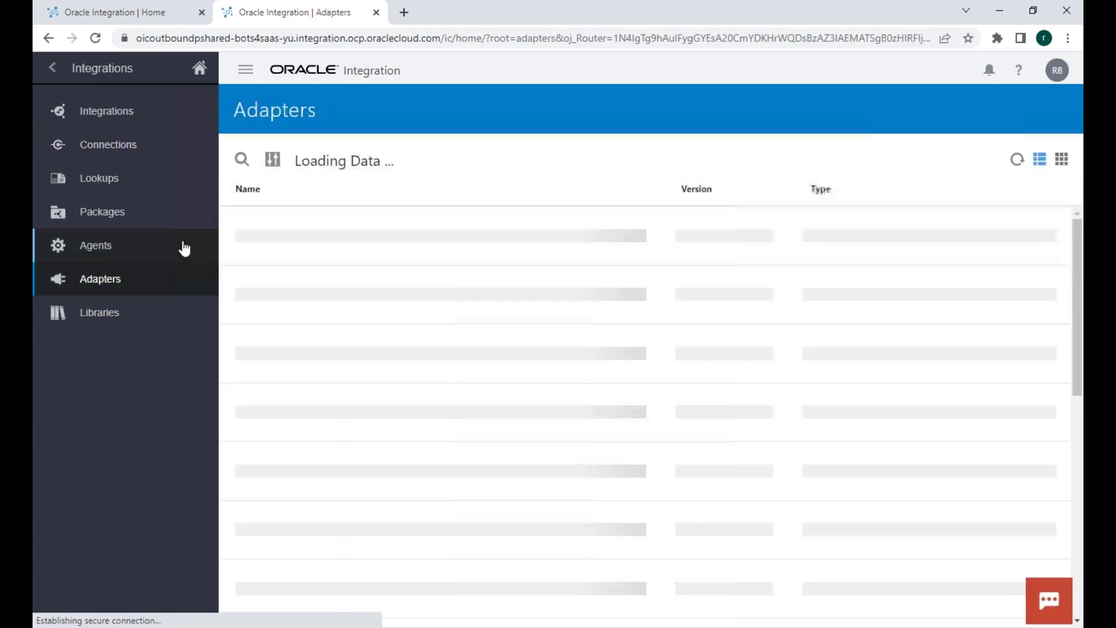
{"action": "left_click", "coordinate": [242, 160]}
{"action": "type", "text": "Oracle"}
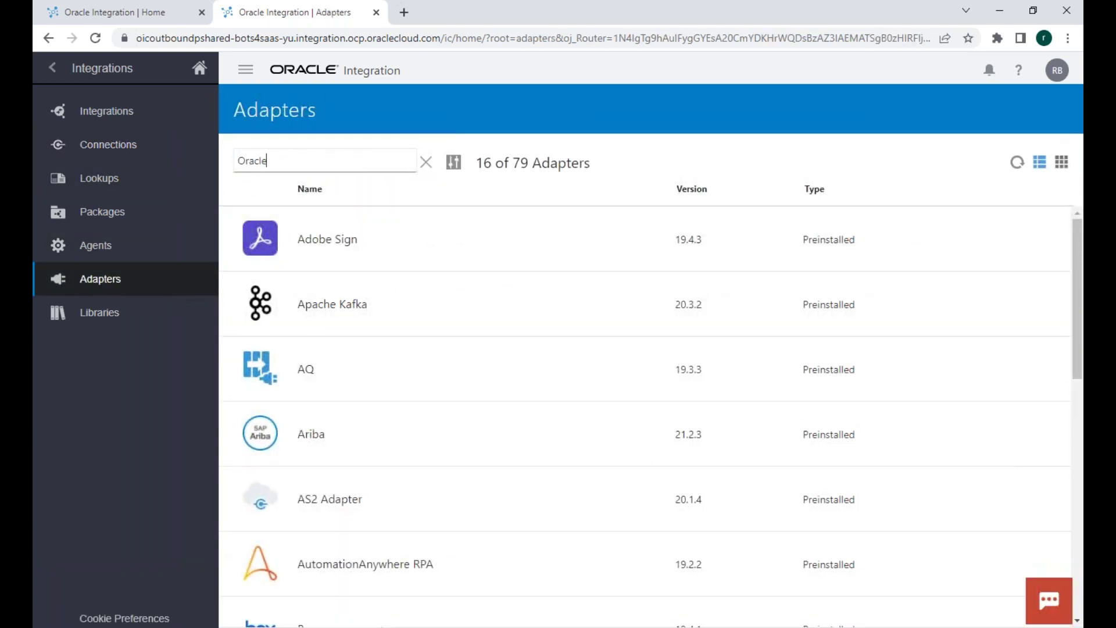
{"action": "type", "text": " ERP Cloud"}
{"action": "key", "text": "Return"}
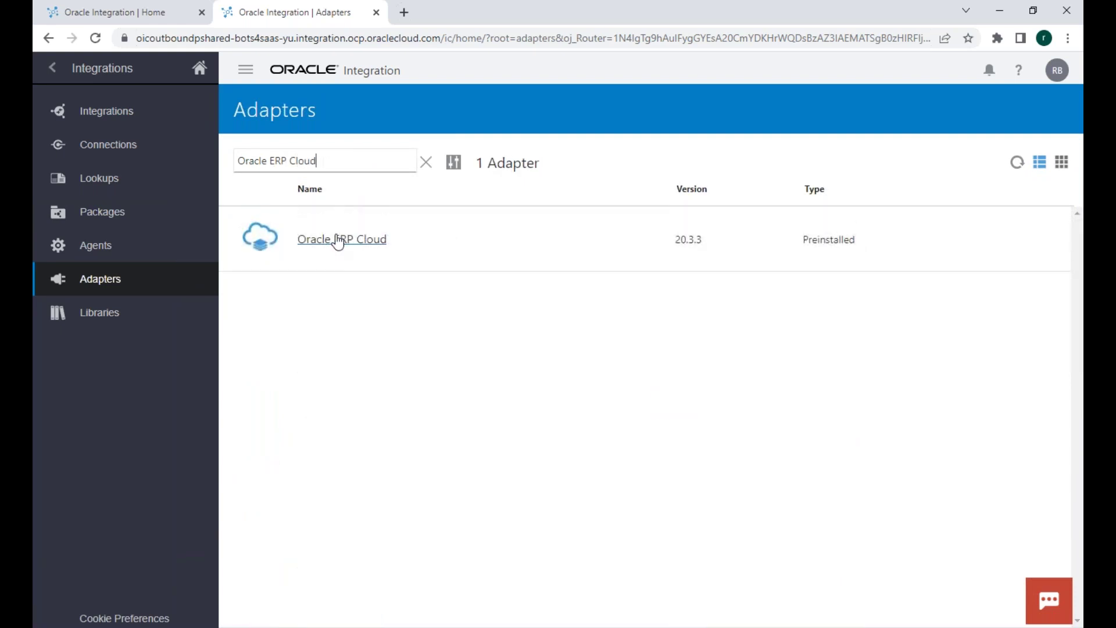
{"action": "mouse_move", "coordinate": [768, 251]}
{"action": "left_click", "coordinate": [930, 238]}
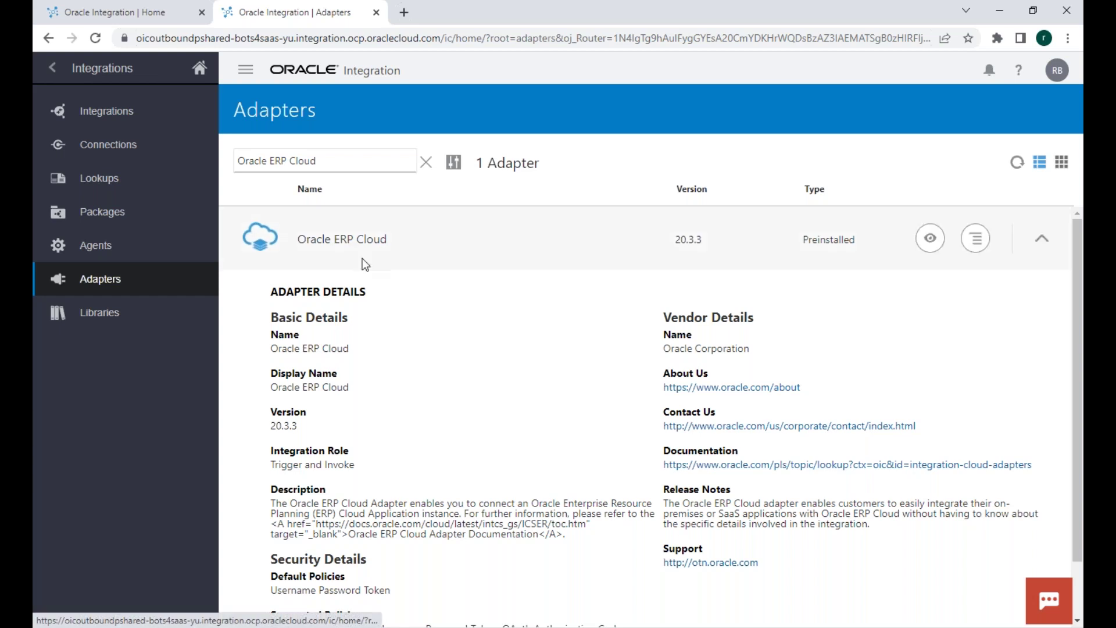
Step: Return to the filtered connections, look through them and view the integrations using VRD007 ERP Cloud Connection
{"action": "left_click", "coordinate": [70, 146]}
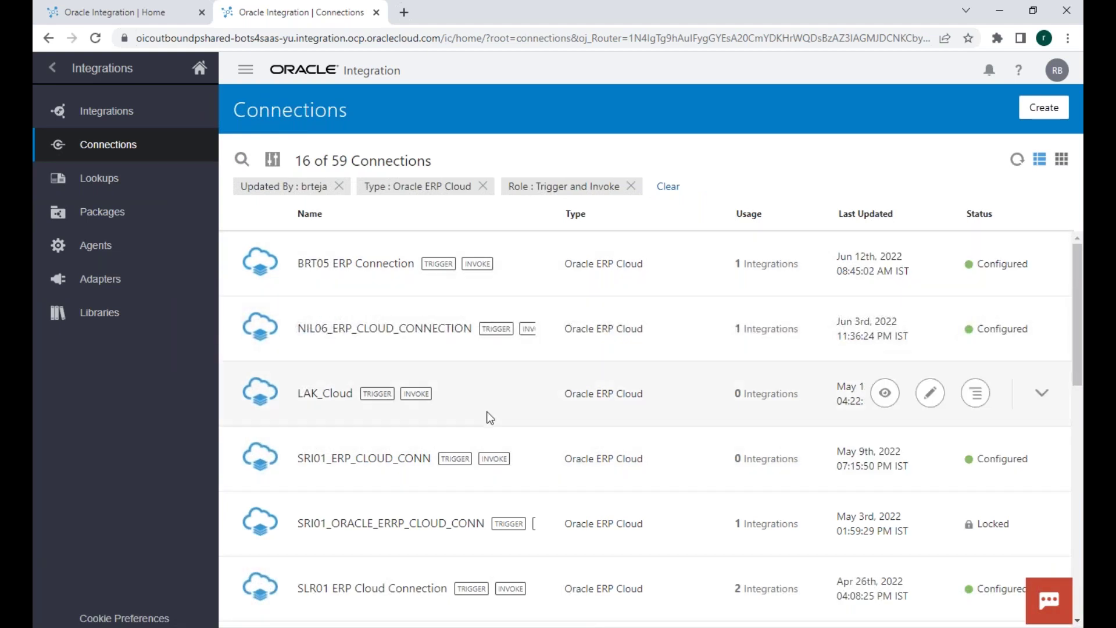
{"action": "scroll", "coordinate": [535, 470], "scroll_direction": "down", "scroll_amount": 3}
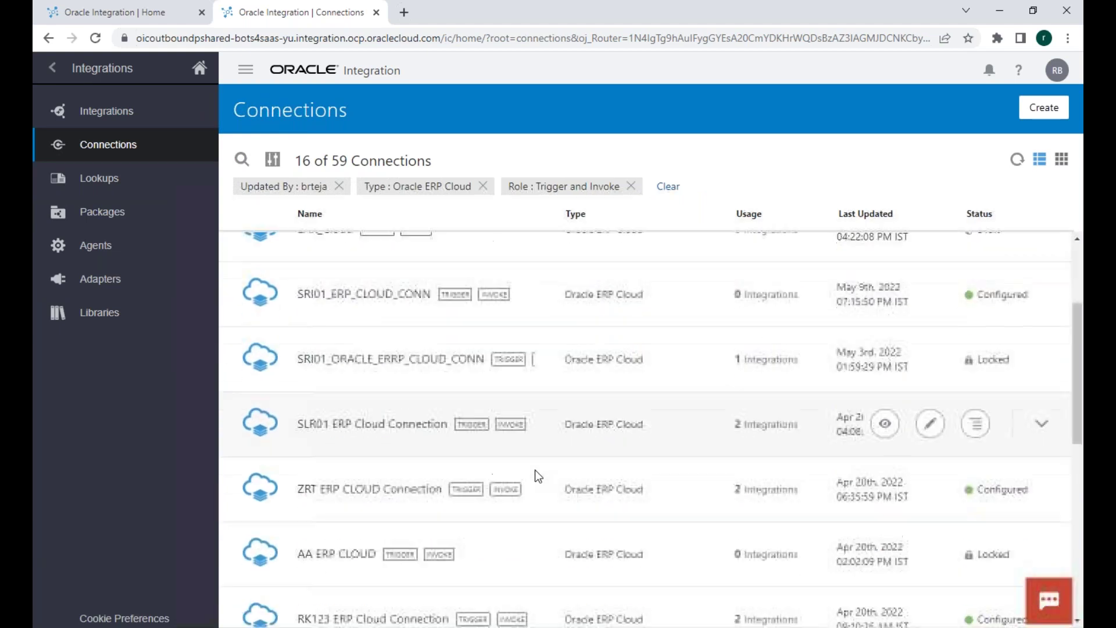
{"action": "scroll", "coordinate": [536, 472], "scroll_direction": "down", "scroll_amount": 4}
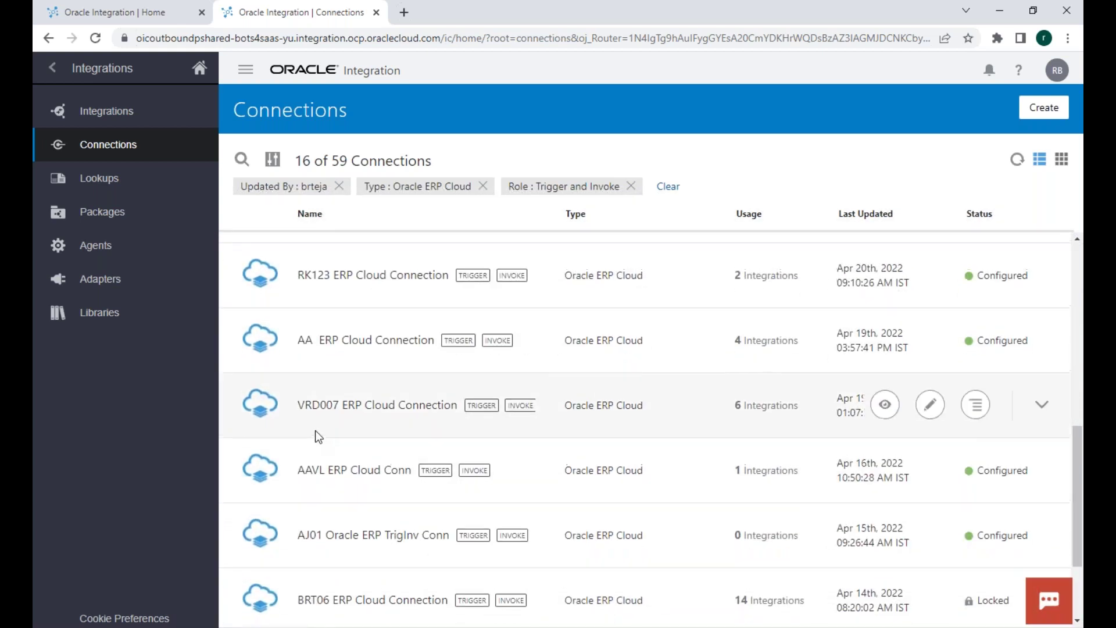
{"action": "scroll", "coordinate": [315, 431], "scroll_direction": "up", "scroll_amount": 6}
{"action": "scroll", "coordinate": [346, 284], "scroll_direction": "up", "scroll_amount": 1}
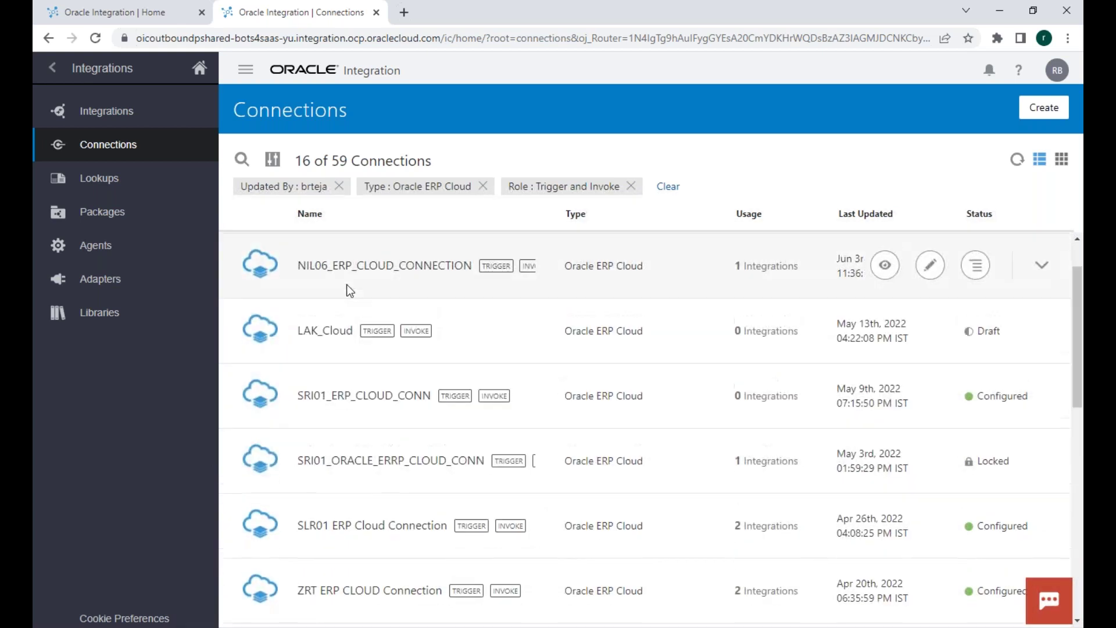
{"action": "scroll", "coordinate": [440, 368], "scroll_direction": "down", "scroll_amount": 8}
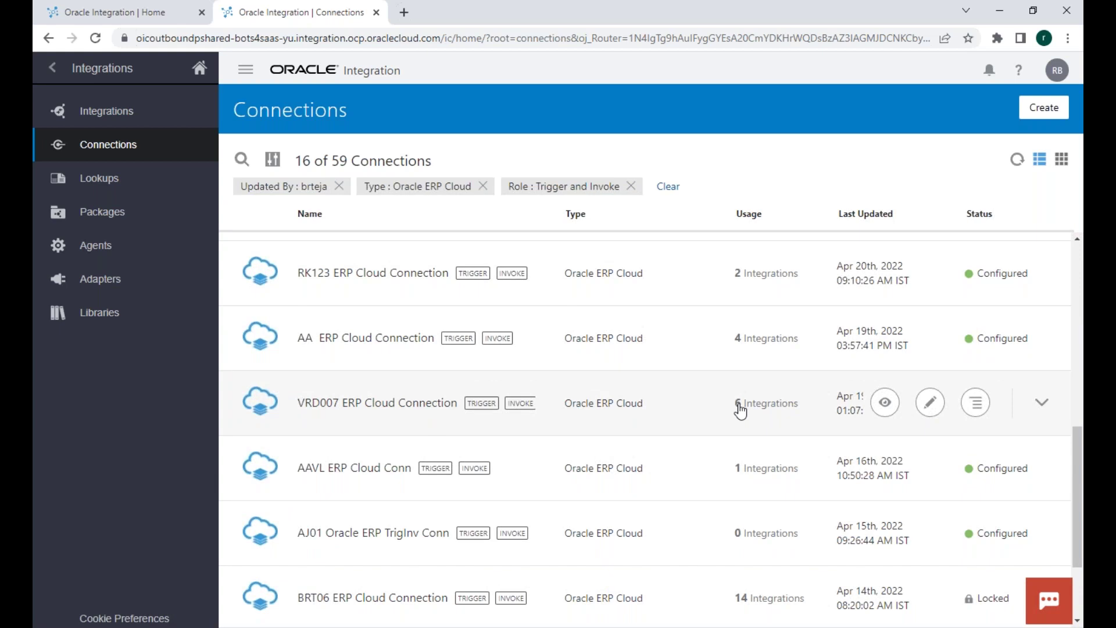
{"action": "left_click", "coordinate": [738, 404]}
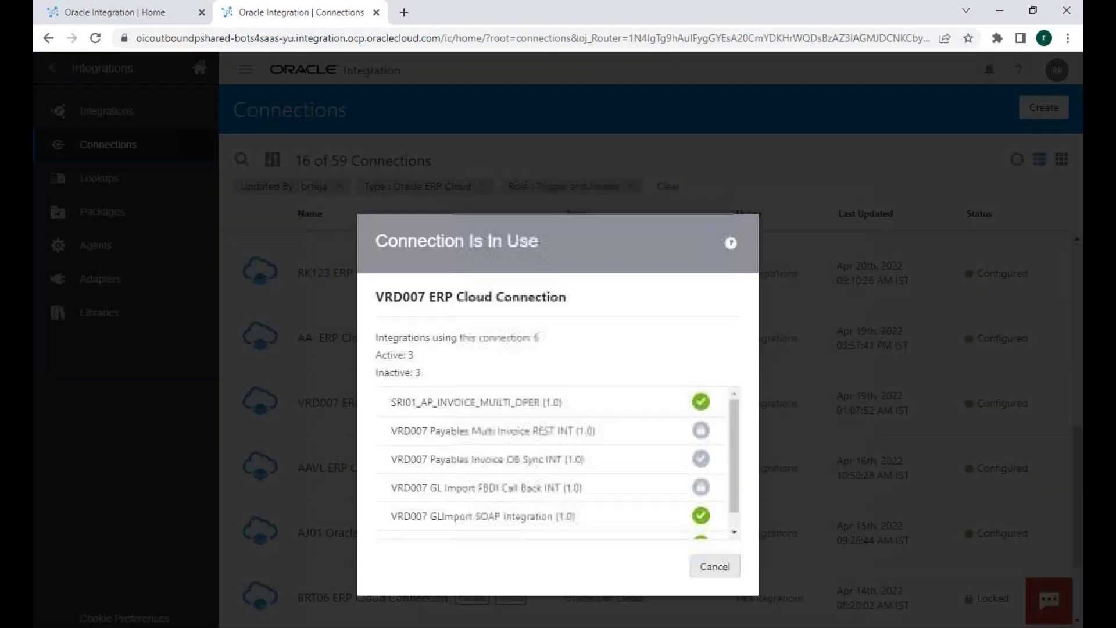
{"action": "left_click", "coordinate": [724, 567]}
Step: View the full list of integrations that use BRT06 ERP Cloud Connection, and close it
{"action": "scroll", "coordinate": [400, 577], "scroll_direction": "down", "scroll_amount": 1}
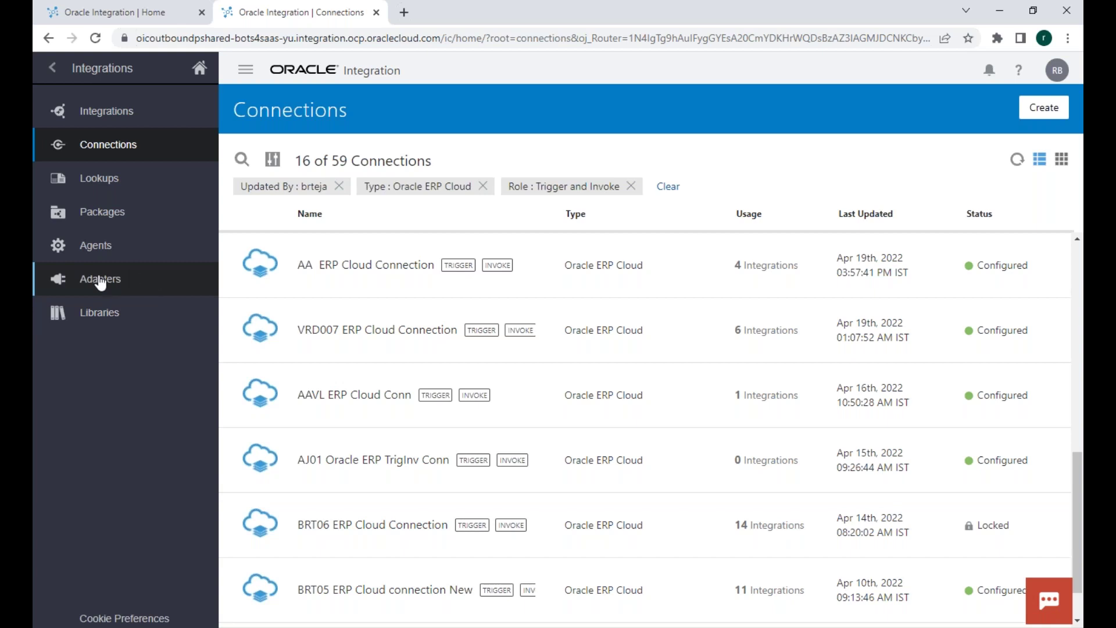
{"action": "left_click", "coordinate": [742, 529]}
{"action": "scroll", "coordinate": [615, 402], "scroll_direction": "down", "scroll_amount": 5}
{"action": "scroll", "coordinate": [615, 403], "scroll_direction": "down", "scroll_amount": 1}
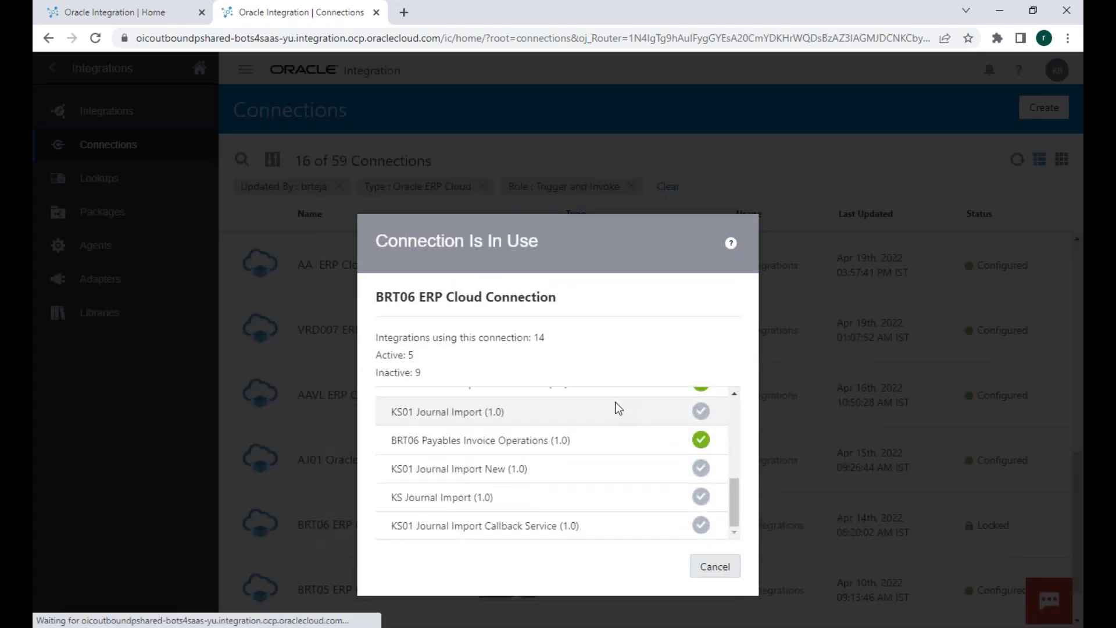
{"action": "scroll", "coordinate": [615, 402], "scroll_direction": "up", "scroll_amount": 5}
{"action": "left_click", "coordinate": [718, 569]}
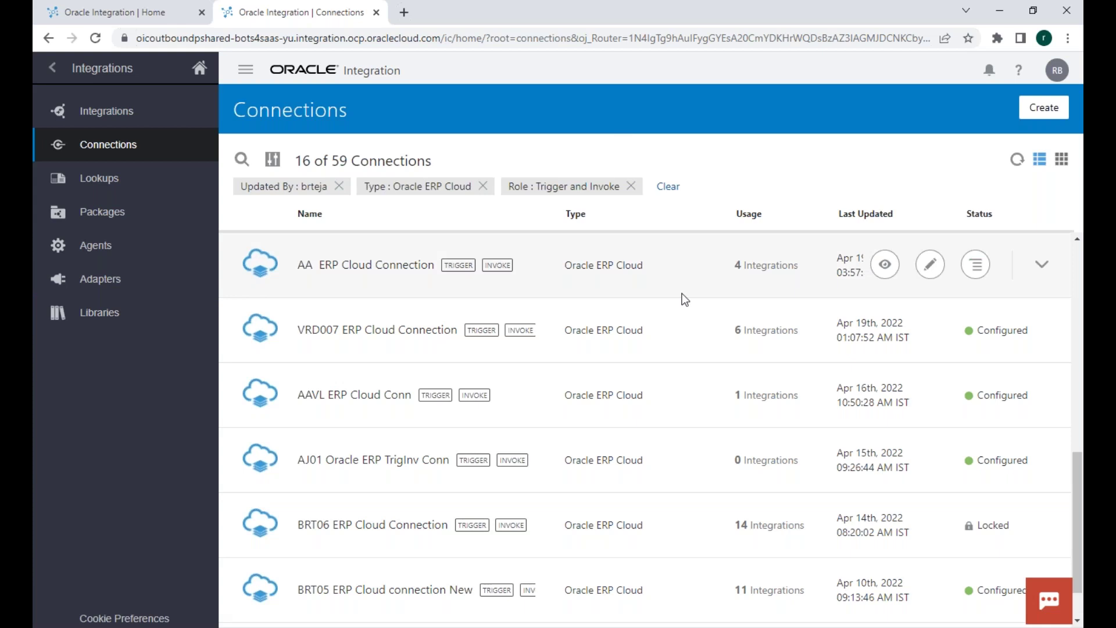
Step: Look at the adapters offered for a new connection, and examine the type of AA ERP Cloud Connection
{"action": "left_click", "coordinate": [1031, 116]}
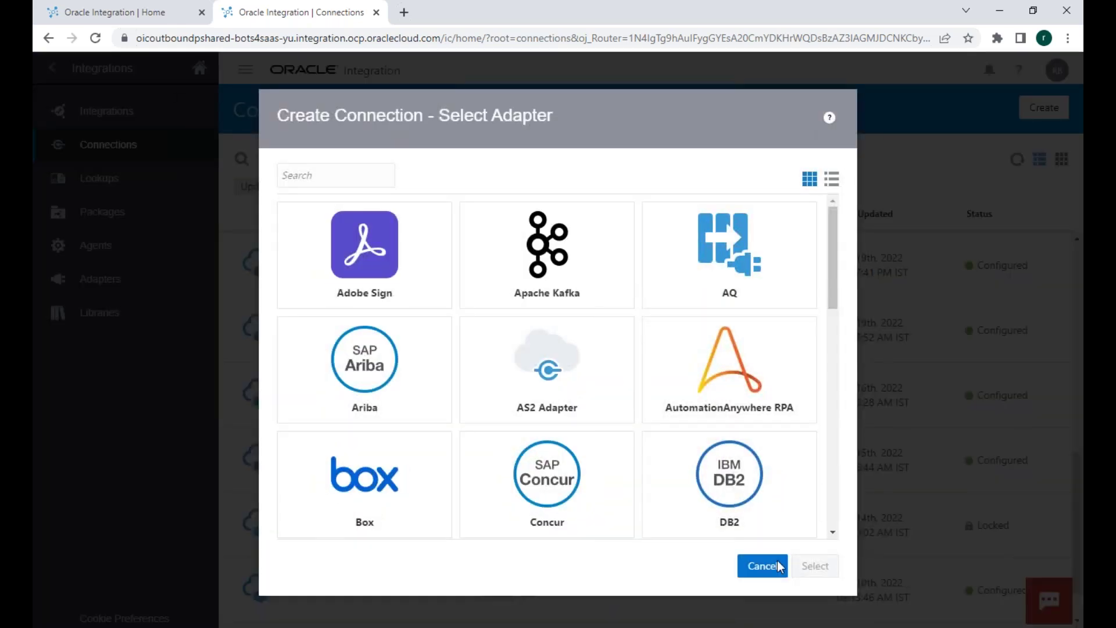
{"action": "left_click", "coordinate": [771, 565]}
{"action": "left_click_drag", "start_coordinate": [569, 268], "coordinate": [646, 277]}
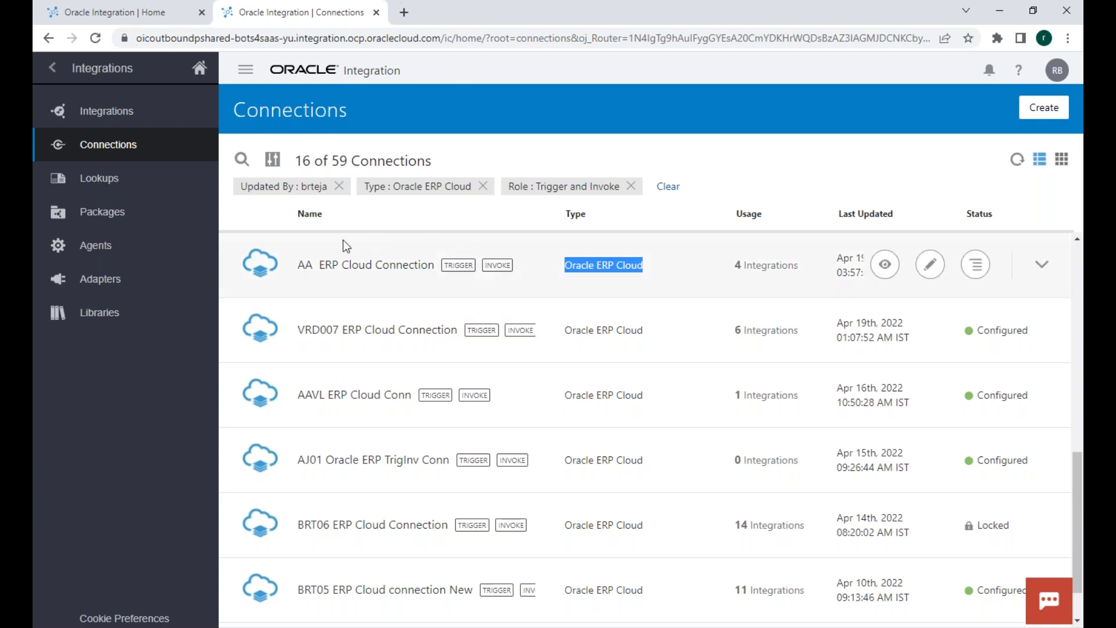
{"action": "left_click", "coordinate": [663, 209]}
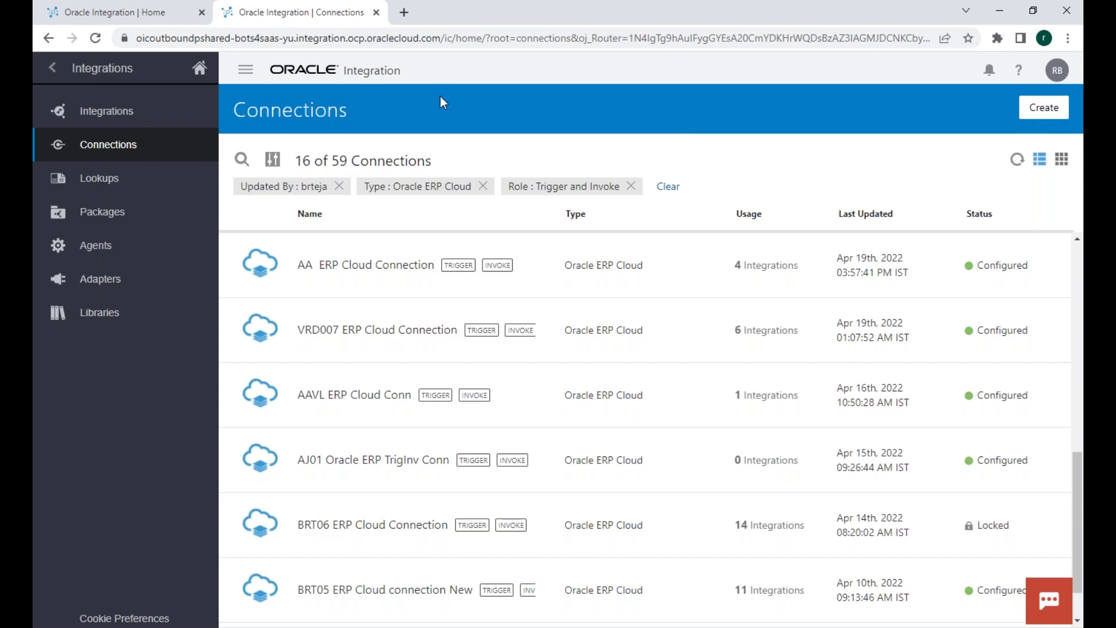
{"action": "mouse_move", "coordinate": [332, 282]}
{"action": "scroll", "coordinate": [369, 420], "scroll_direction": "down", "scroll_amount": 2}
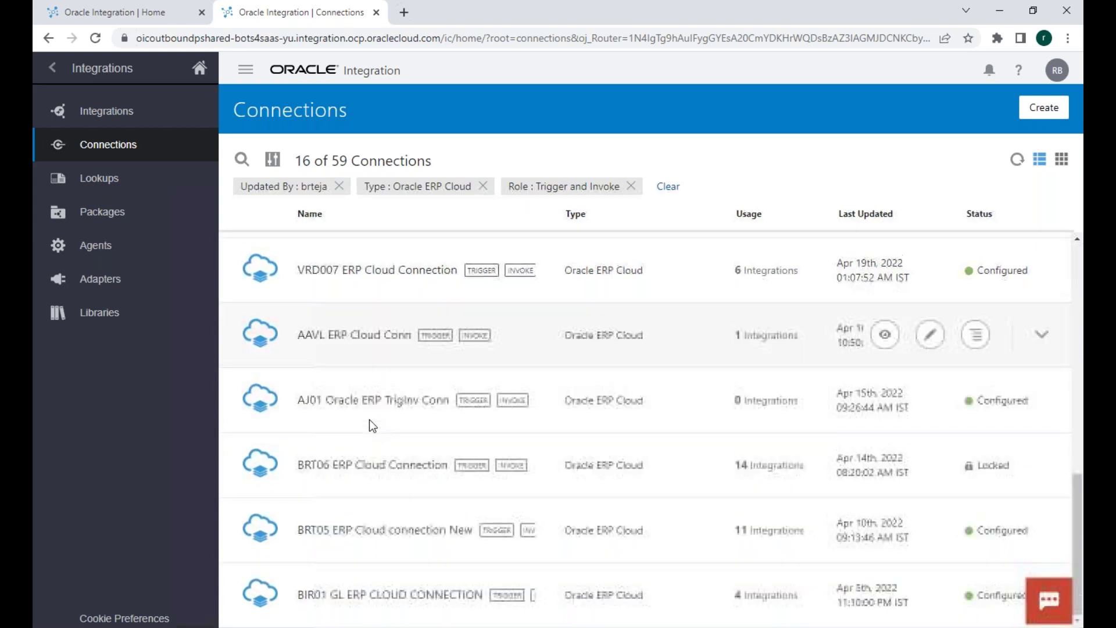
{"action": "scroll", "coordinate": [368, 420], "scroll_direction": "up", "scroll_amount": 3}
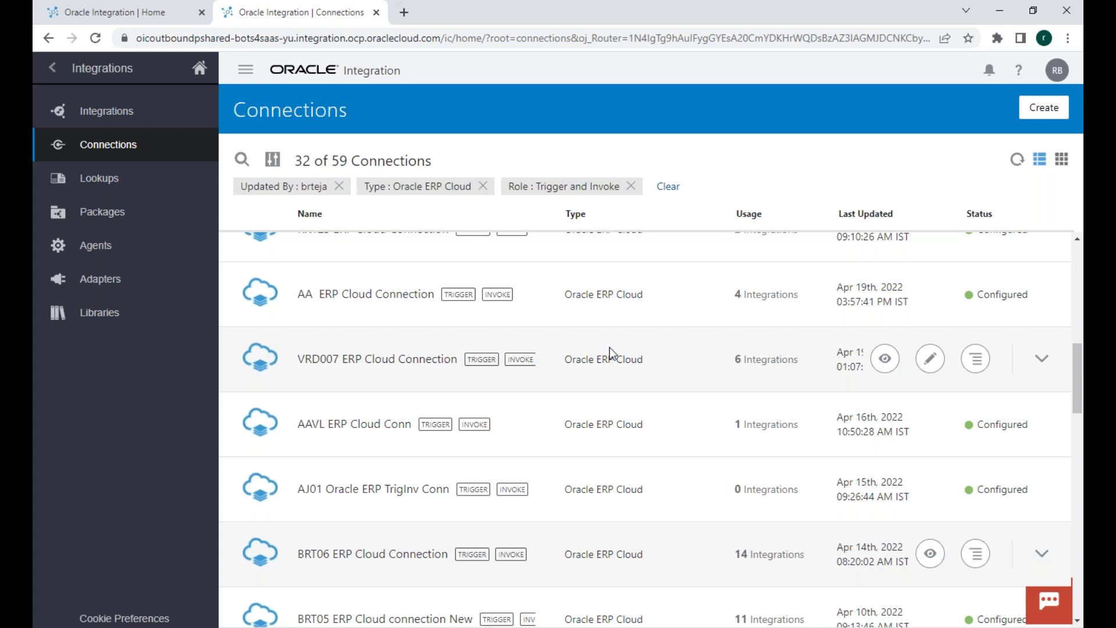
{"action": "mouse_move", "coordinate": [562, 293]}
{"action": "left_mouse_down"}
{"action": "mouse_move", "coordinate": [652, 295]}
{"action": "mouse_move", "coordinate": [579, 301]}
{"action": "left_mouse_up"}
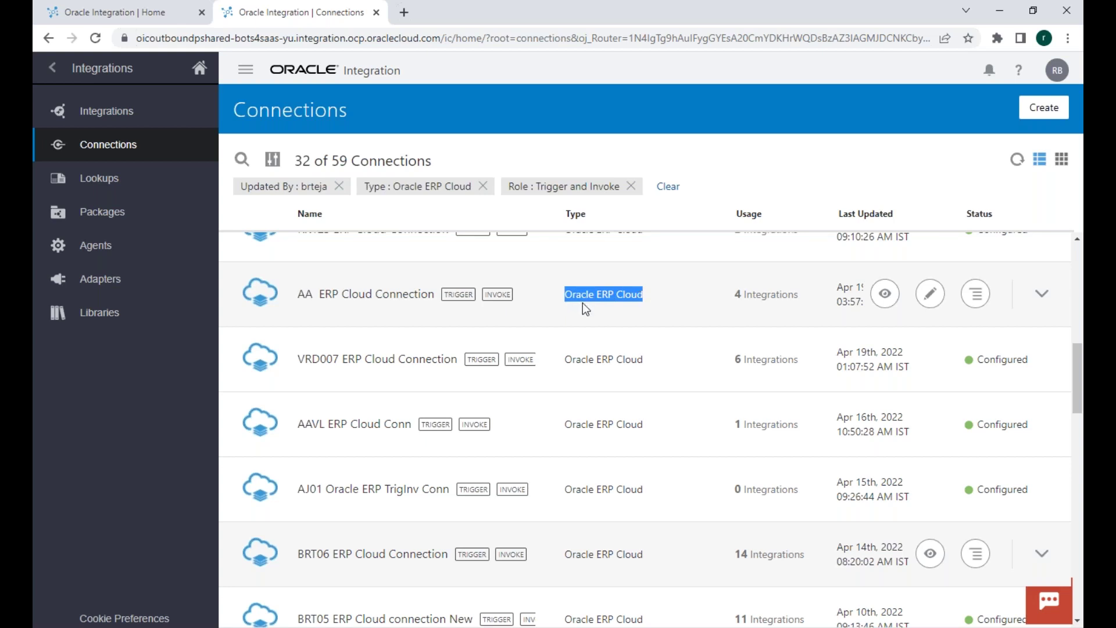
{"action": "left_click", "coordinate": [635, 297]}
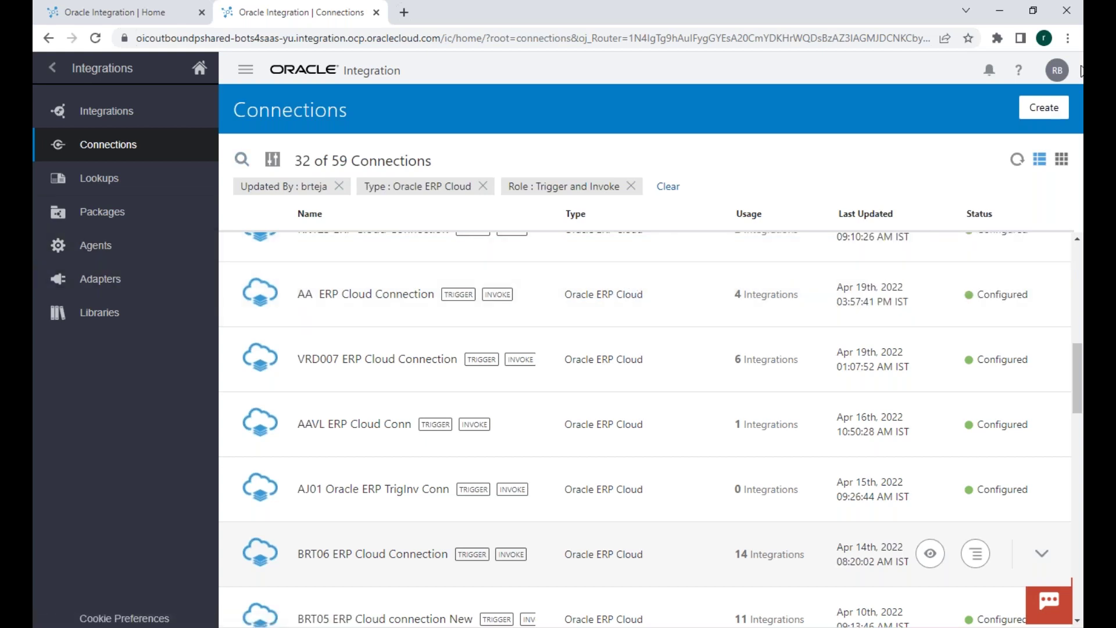
Step: Search the adapters offered for a new connection for Oracle HCM, and leave without selecting one
{"action": "left_click", "coordinate": [1040, 109]}
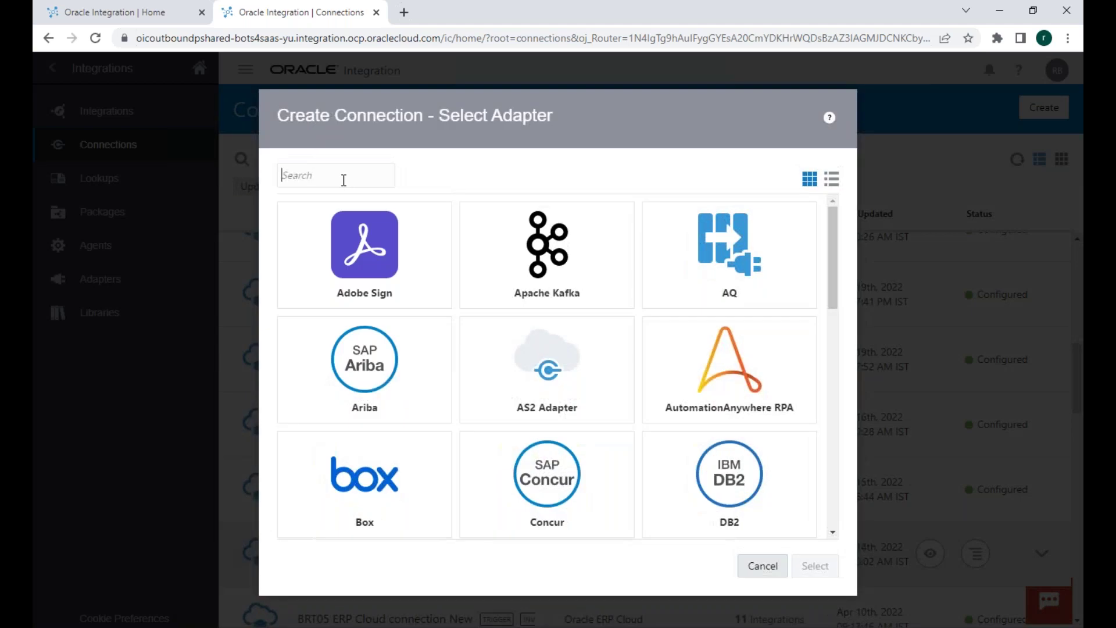
{"action": "left_click", "coordinate": [344, 180]}
{"action": "type", "text": "Oracle HCM"}
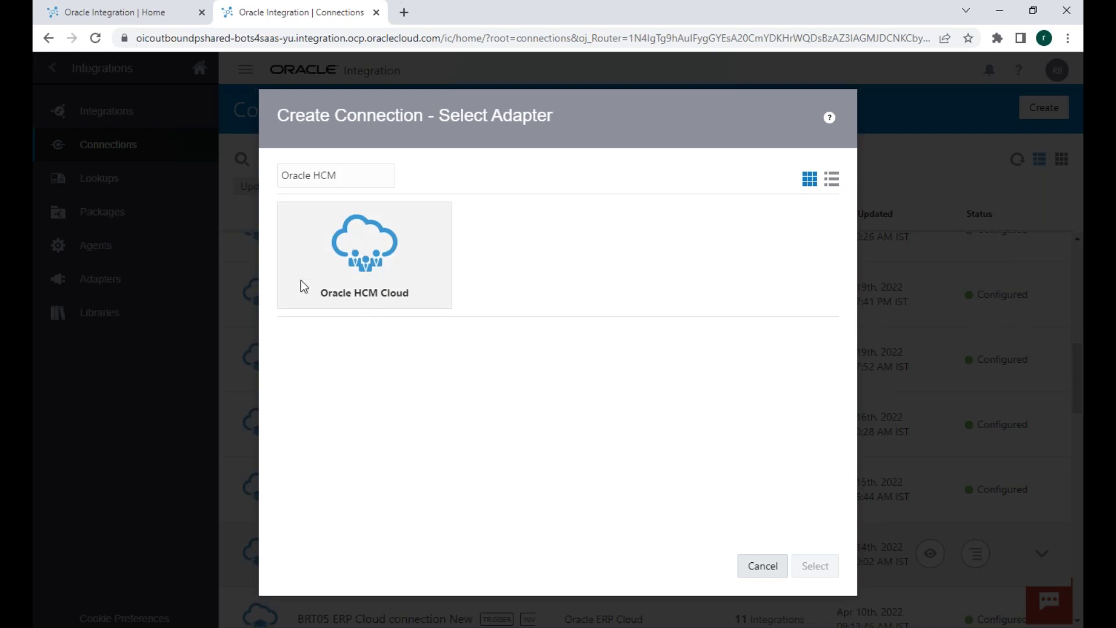
{"action": "left_click", "coordinate": [762, 567]}
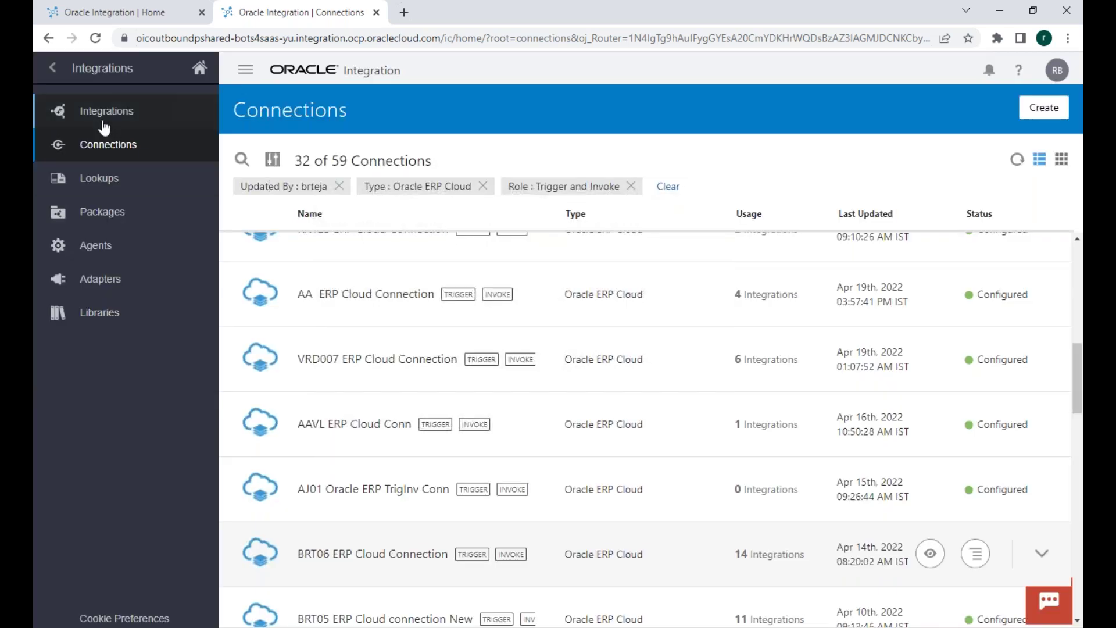
Step: Search the integrations for BRT05 and look through the results
{"action": "left_click", "coordinate": [104, 126]}
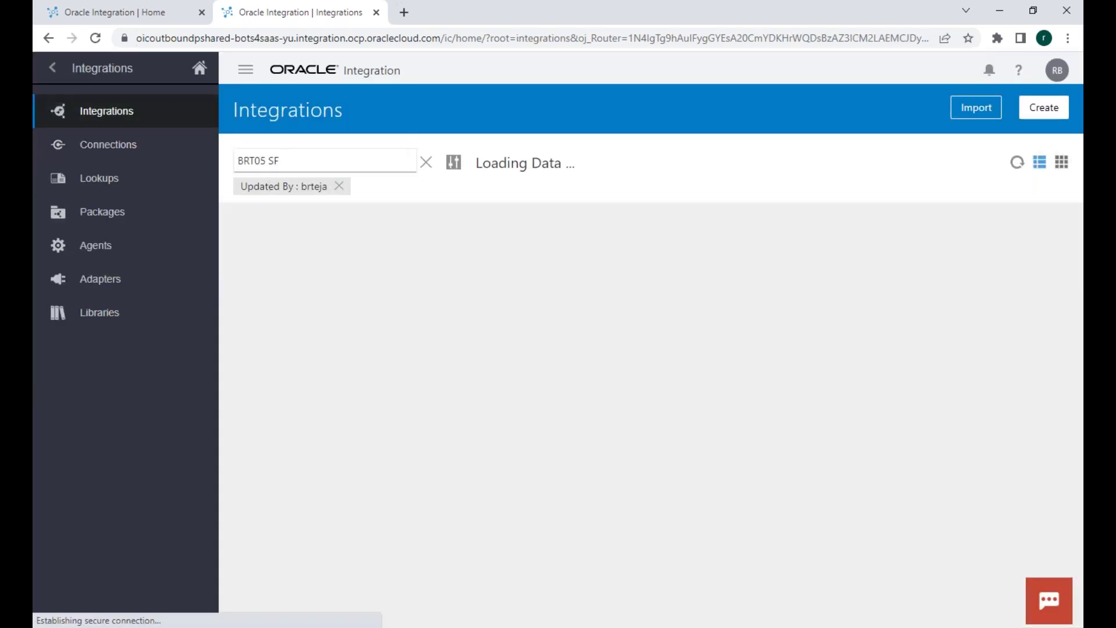
{"action": "key", "text": "BackSpace"}
{"action": "key", "text": "BackSpace"}
{"action": "key", "text": "BackSpace"}
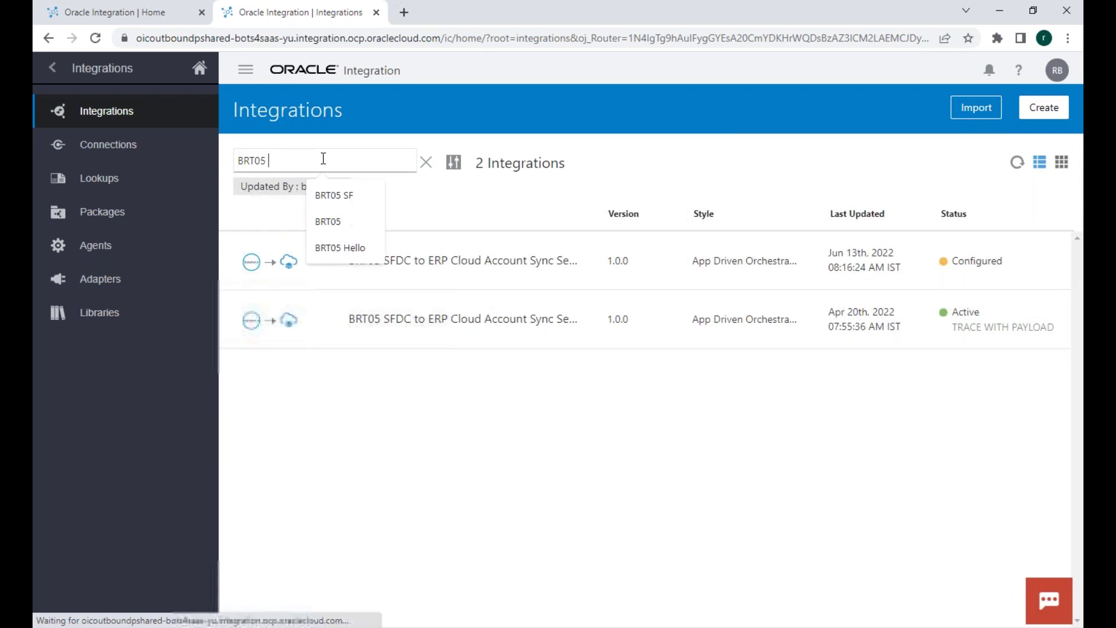
{"action": "key", "text": "Return"}
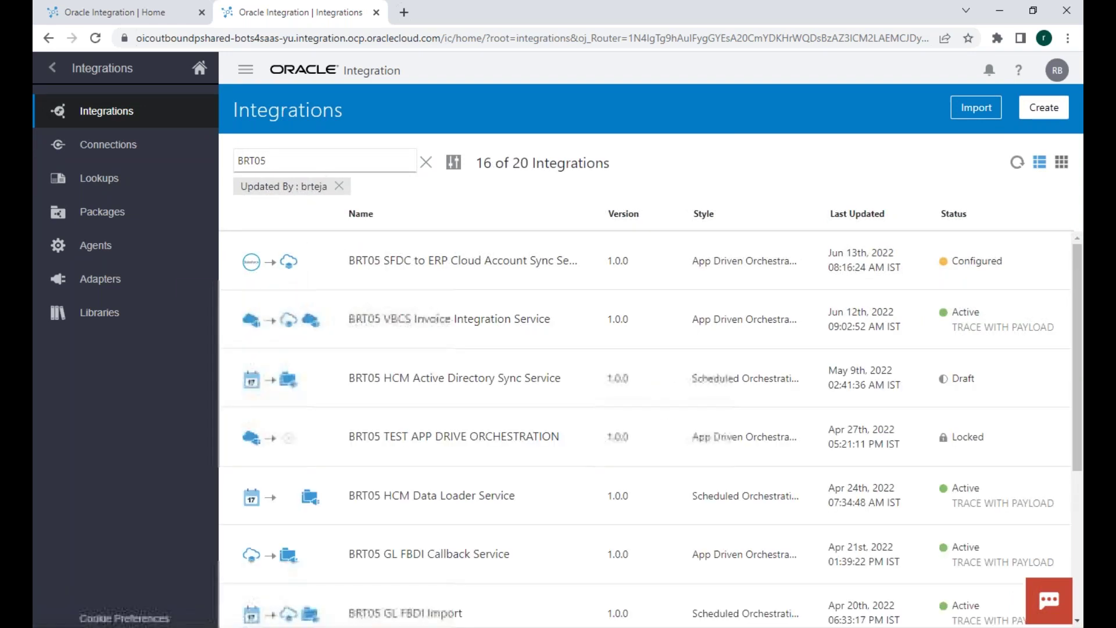
{"action": "scroll", "coordinate": [591, 418], "scroll_direction": "down", "scroll_amount": 5}
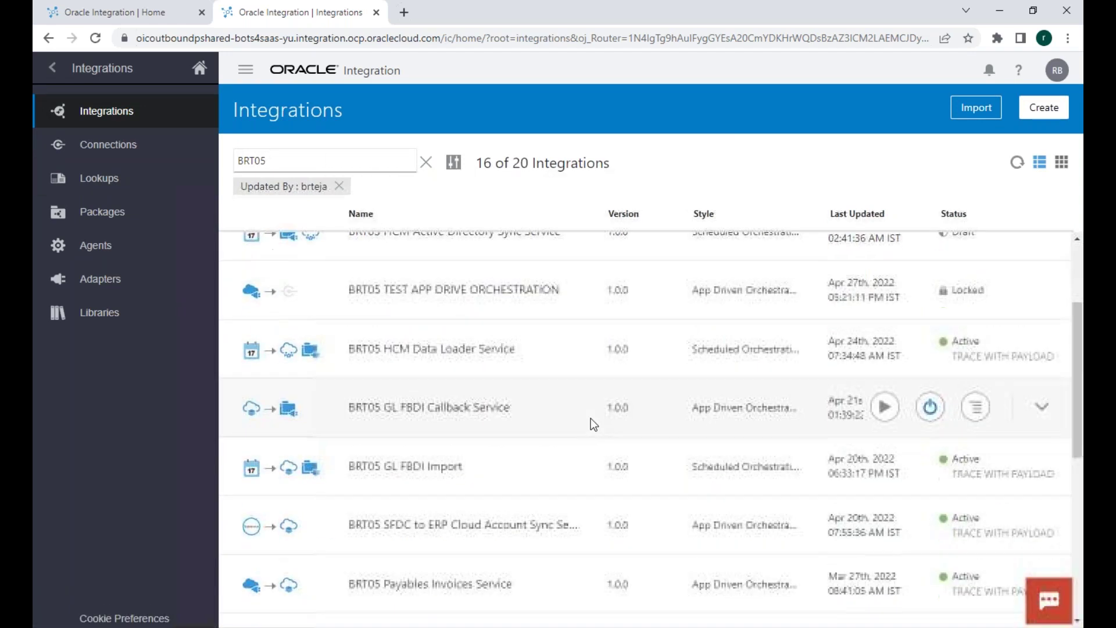
Step: Change the integration search to BRT06 and examine the listed integrations
{"action": "key", "text": "BackSpace"}
{"action": "type", "text": "6"}
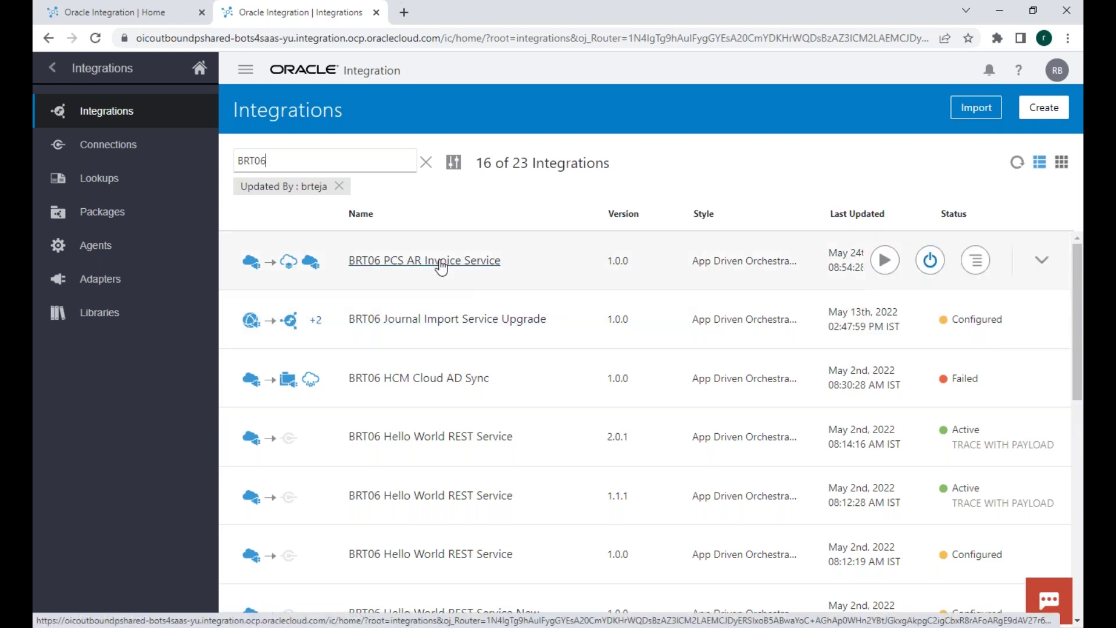
{"action": "scroll", "coordinate": [418, 378], "scroll_direction": "down", "scroll_amount": 5}
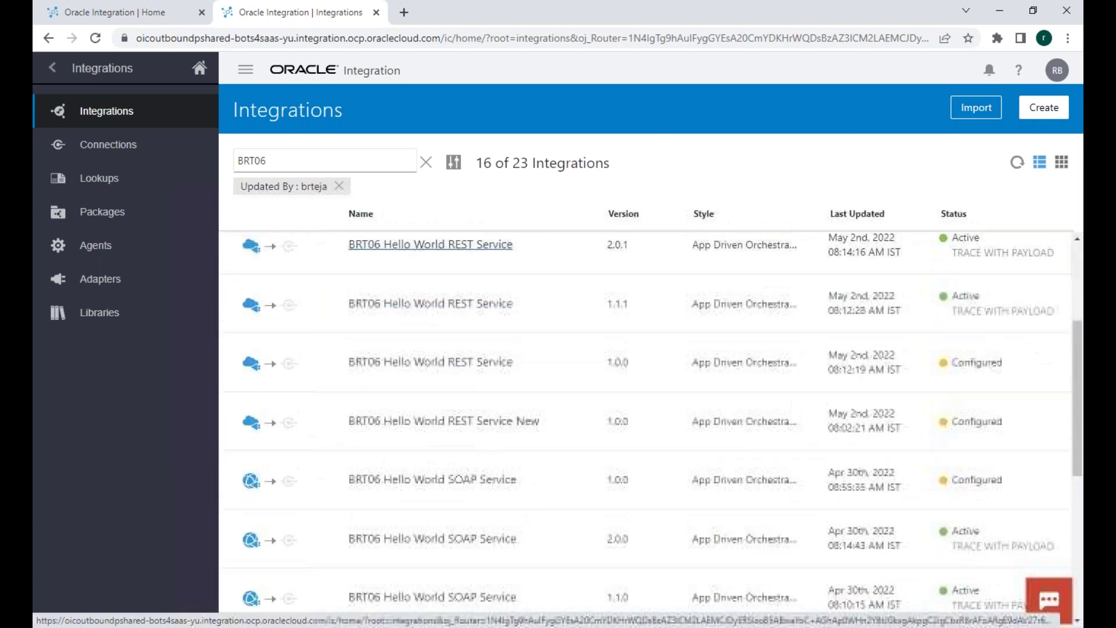
{"action": "scroll", "coordinate": [418, 366], "scroll_direction": "up", "scroll_amount": 4}
{"action": "scroll", "coordinate": [430, 364], "scroll_direction": "up", "scroll_amount": 1}
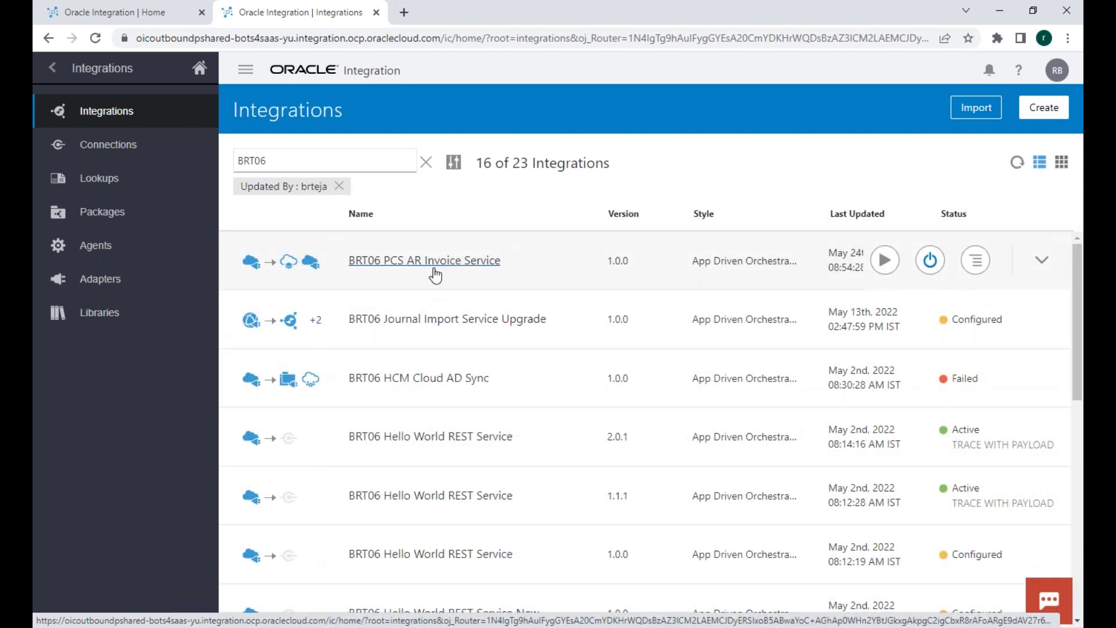
{"action": "scroll", "coordinate": [442, 366], "scroll_direction": "down", "scroll_amount": 10}
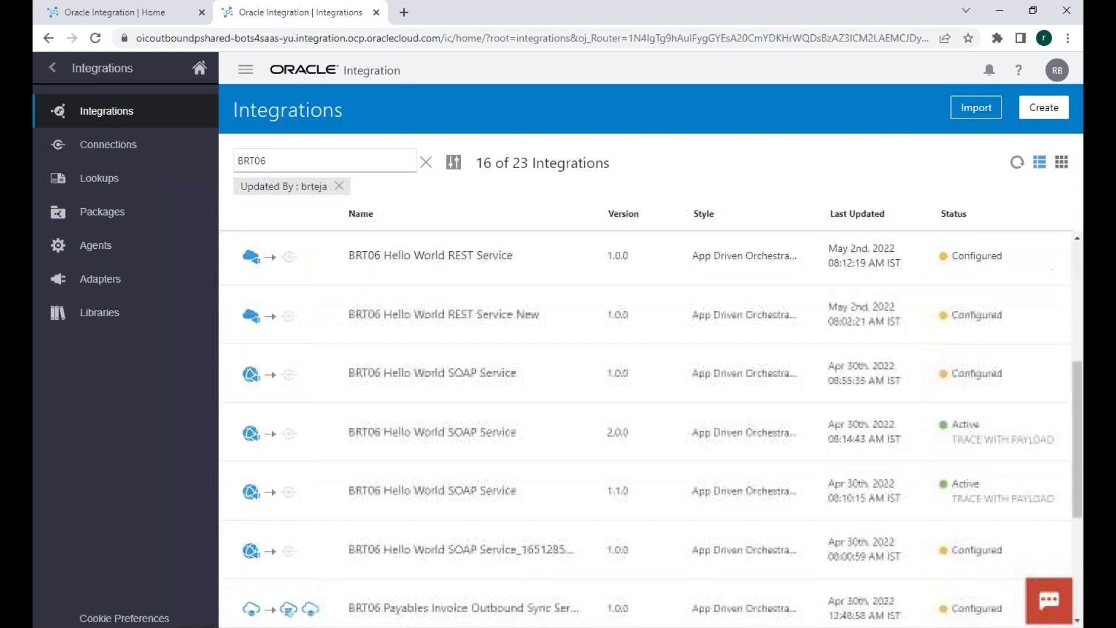
{"action": "scroll", "coordinate": [442, 362], "scroll_direction": "down", "scroll_amount": 4}
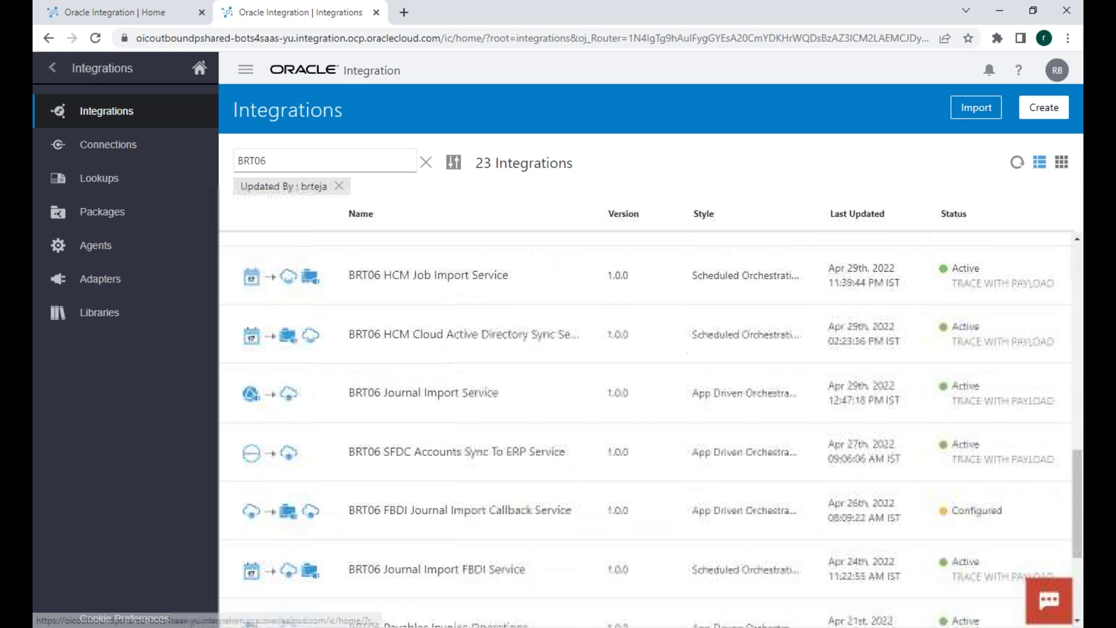
{"action": "scroll", "coordinate": [455, 416], "scroll_direction": "down", "scroll_amount": 2}
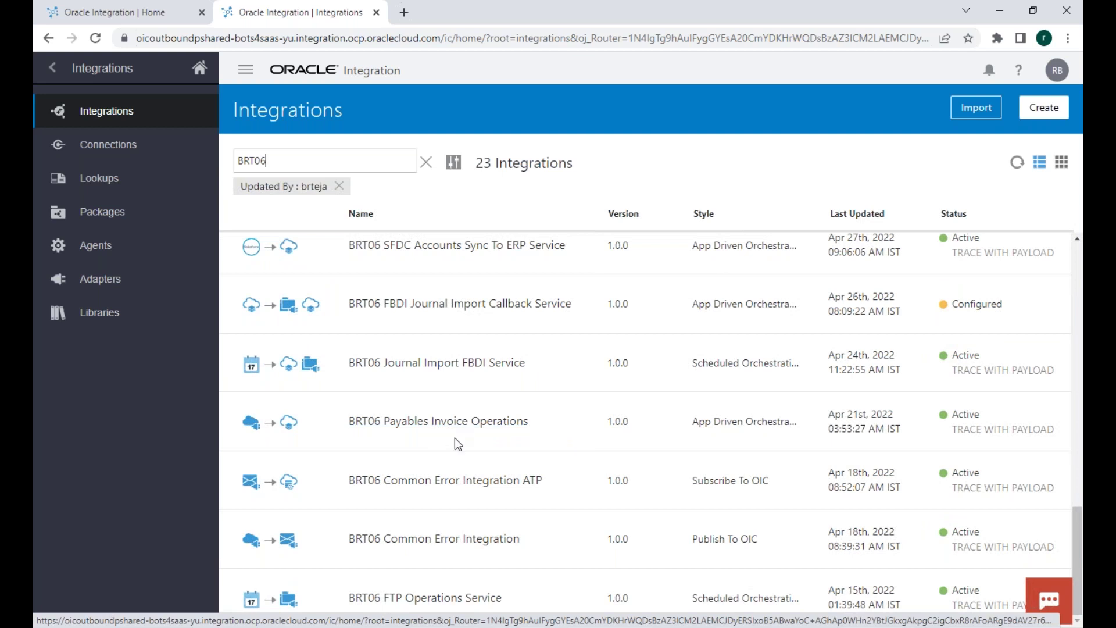
{"action": "scroll", "coordinate": [464, 440], "scroll_direction": "up", "scroll_amount": 4}
{"action": "scroll", "coordinate": [448, 374], "scroll_direction": "up", "scroll_amount": 10}
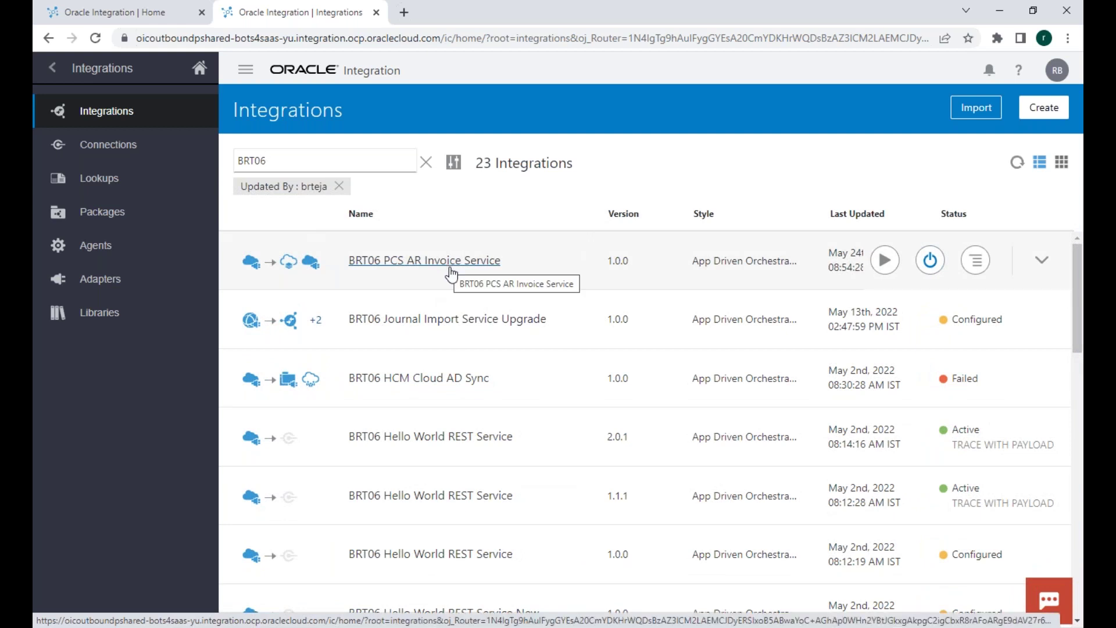
Step: Search the connections for BRT06 ERP and view the integrations that use BRT06 ERP Cloud Connection
{"action": "left_click", "coordinate": [60, 147]}
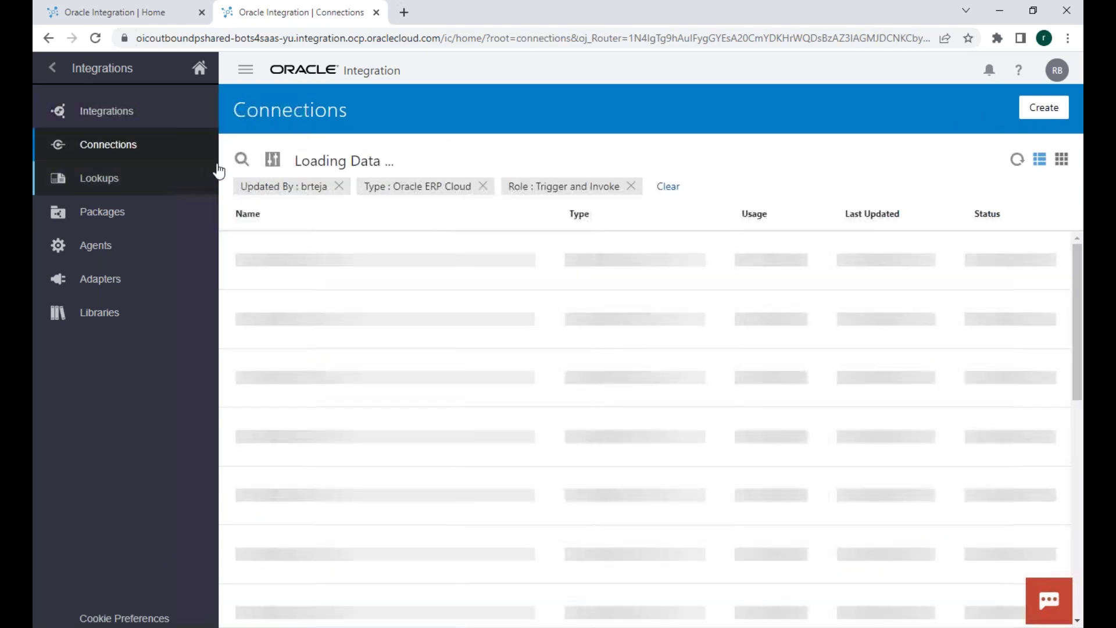
{"action": "left_click", "coordinate": [243, 160]}
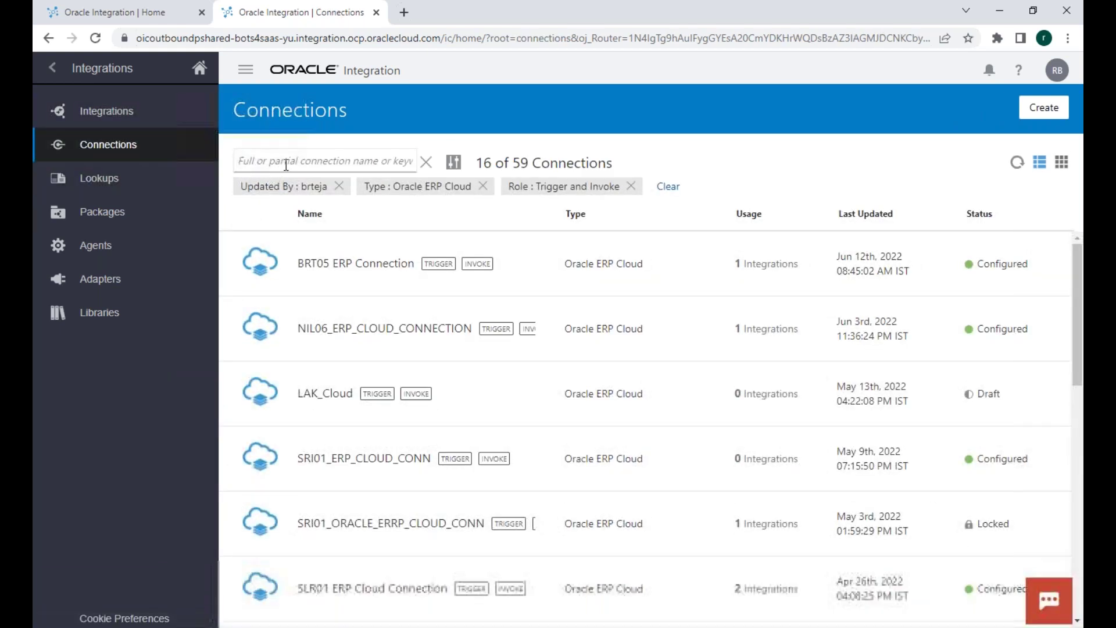
{"action": "type", "text": "BRT06 ERP"}
{"action": "key", "text": "Return"}
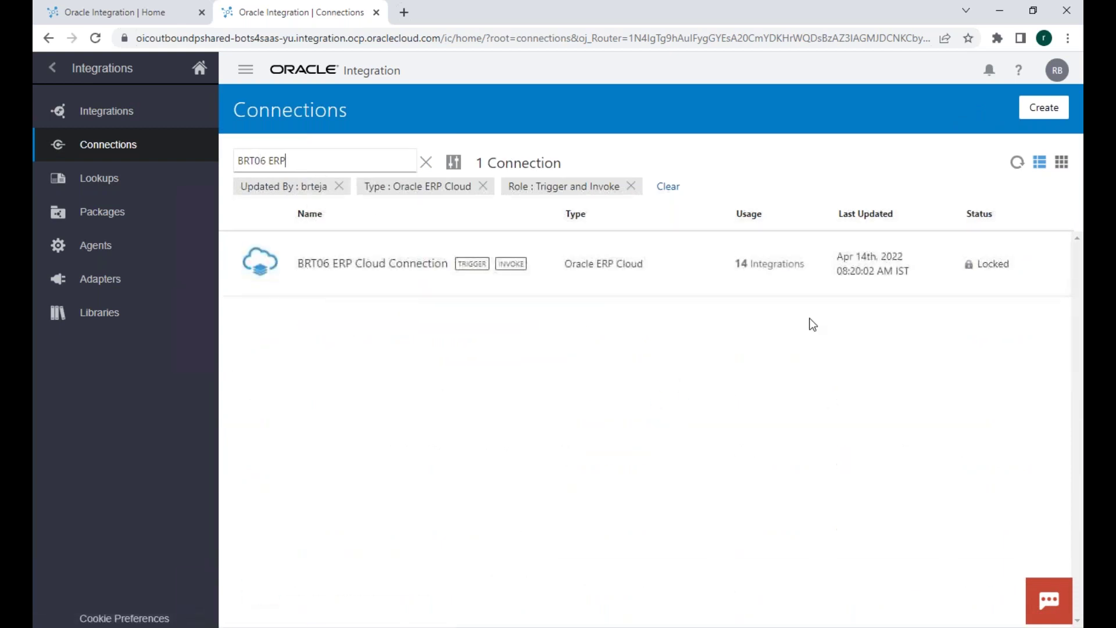
{"action": "left_click", "coordinate": [741, 264]}
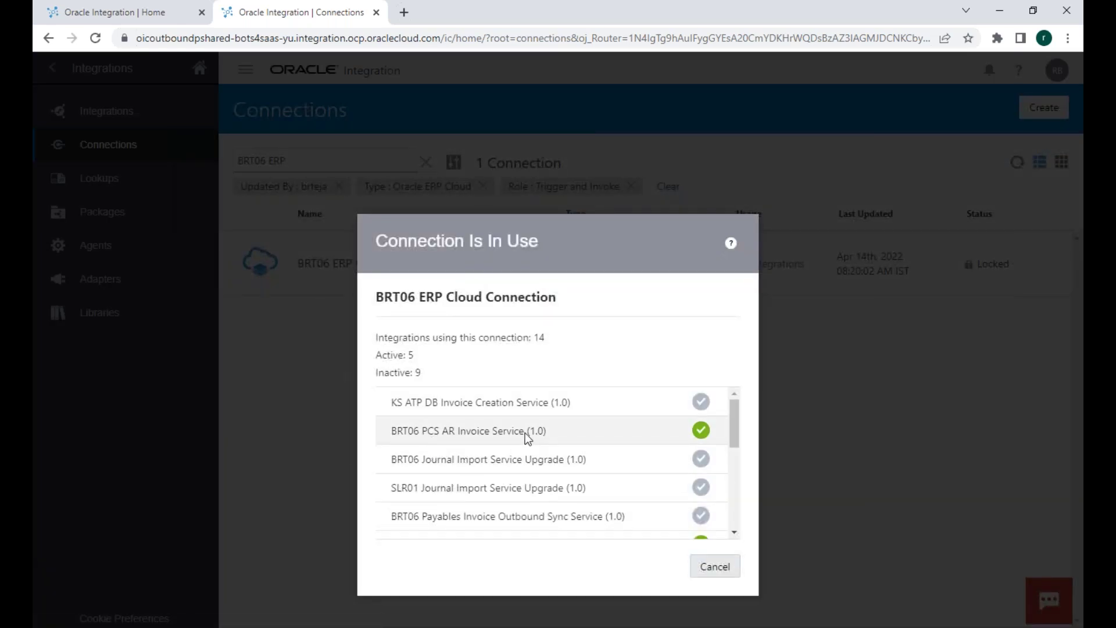
{"action": "scroll", "coordinate": [525, 433], "scroll_direction": "down", "scroll_amount": 2}
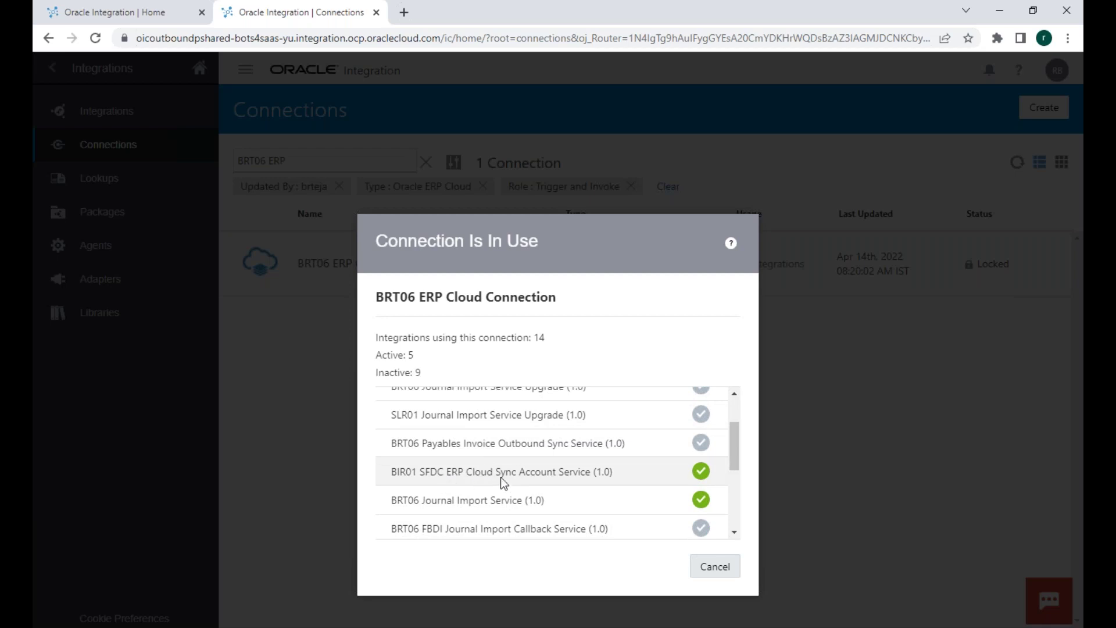
Step: Review the integrations listed as using BRT06 ERP Cloud Connection, close the list, and check the connection's adapter type
{"action": "scroll", "coordinate": [442, 486], "scroll_direction": "down", "scroll_amount": 3}
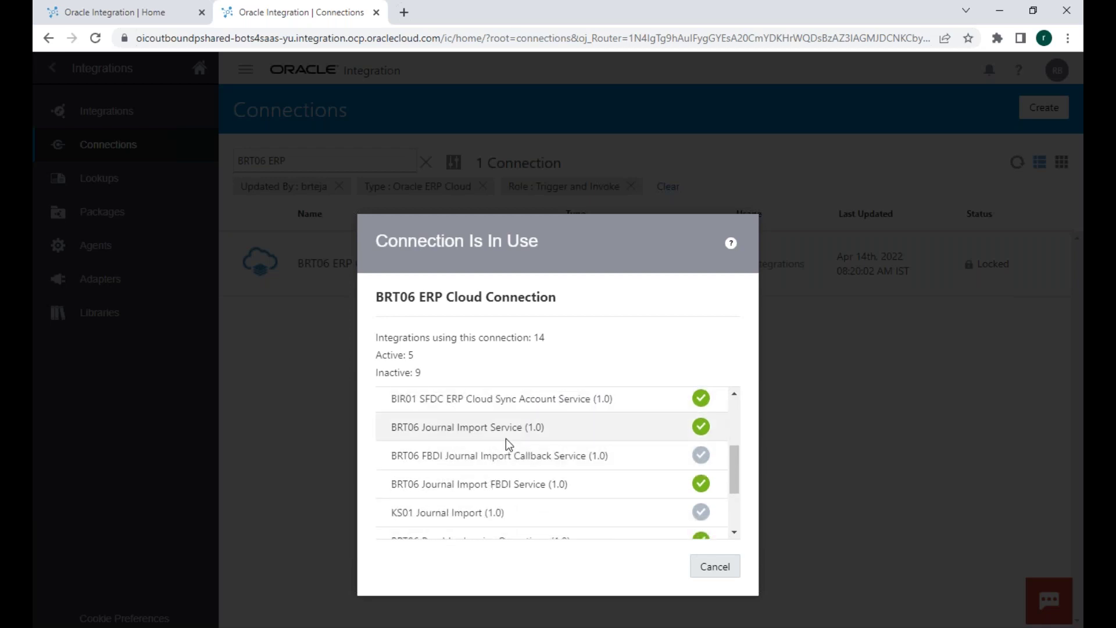
{"action": "scroll", "coordinate": [506, 442], "scroll_direction": "down", "scroll_amount": 4}
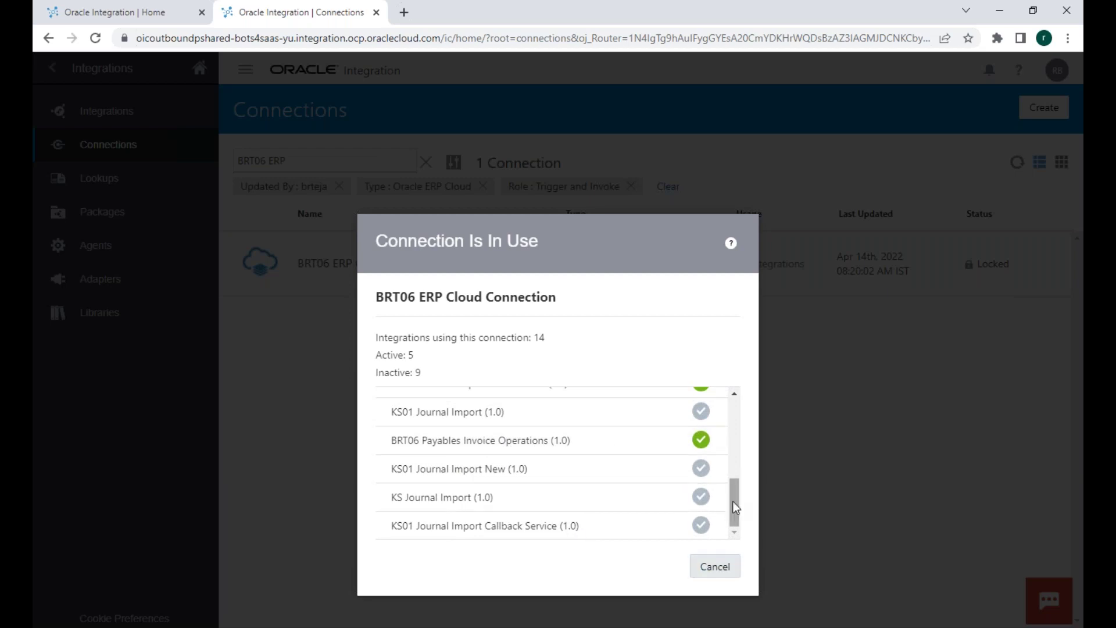
{"action": "left_click_drag", "start_coordinate": [732, 496], "coordinate": [731, 431]}
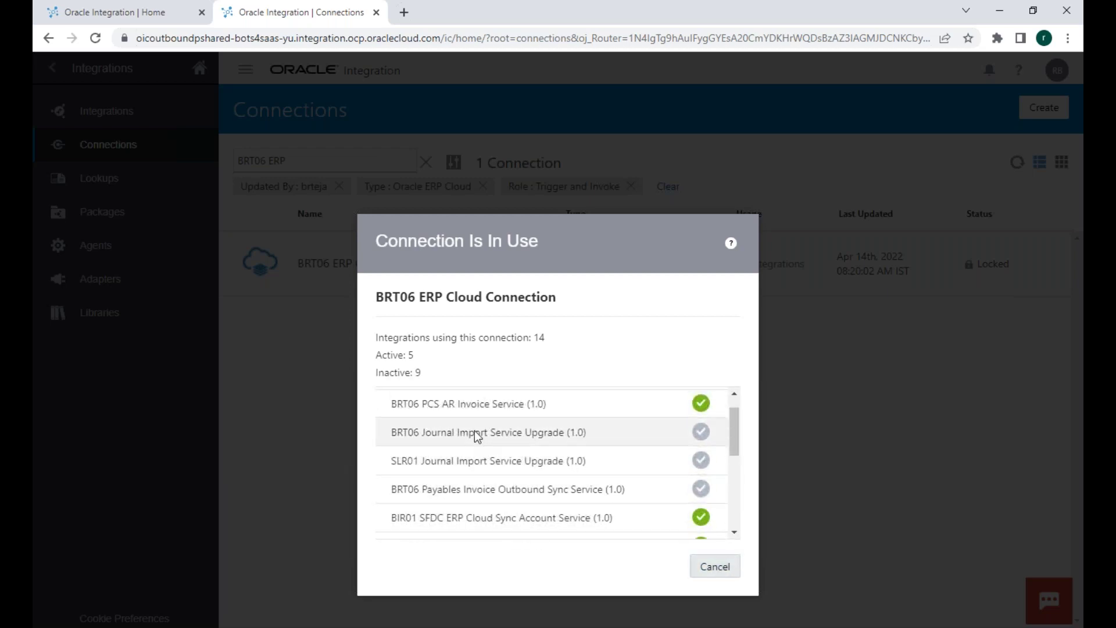
{"action": "left_click", "coordinate": [708, 568]}
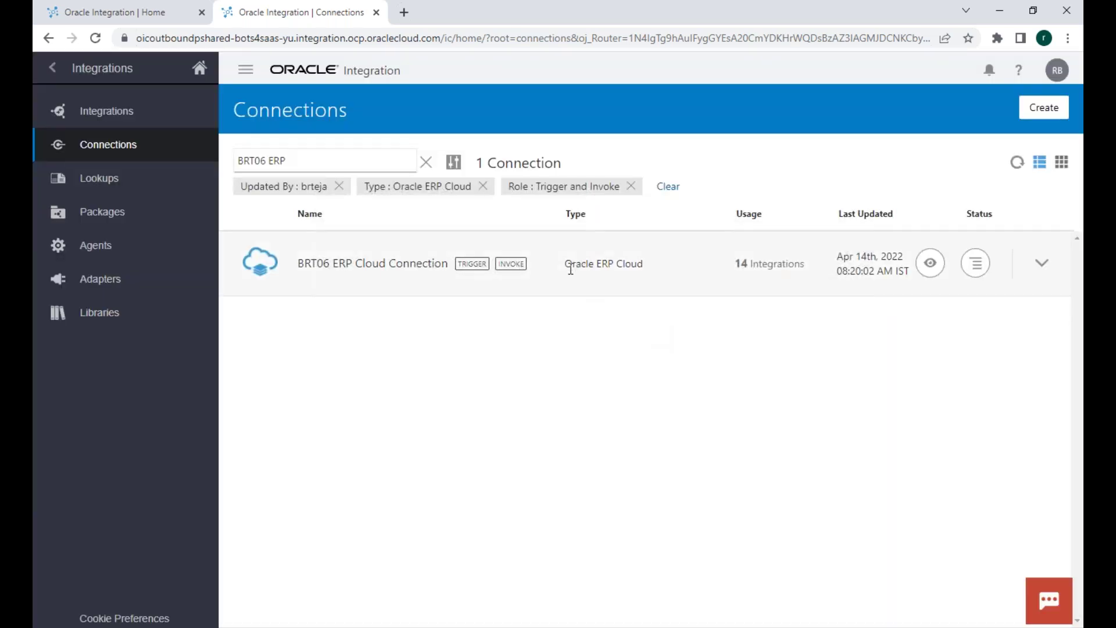
{"action": "left_click_drag", "start_coordinate": [567, 264], "coordinate": [645, 265]}
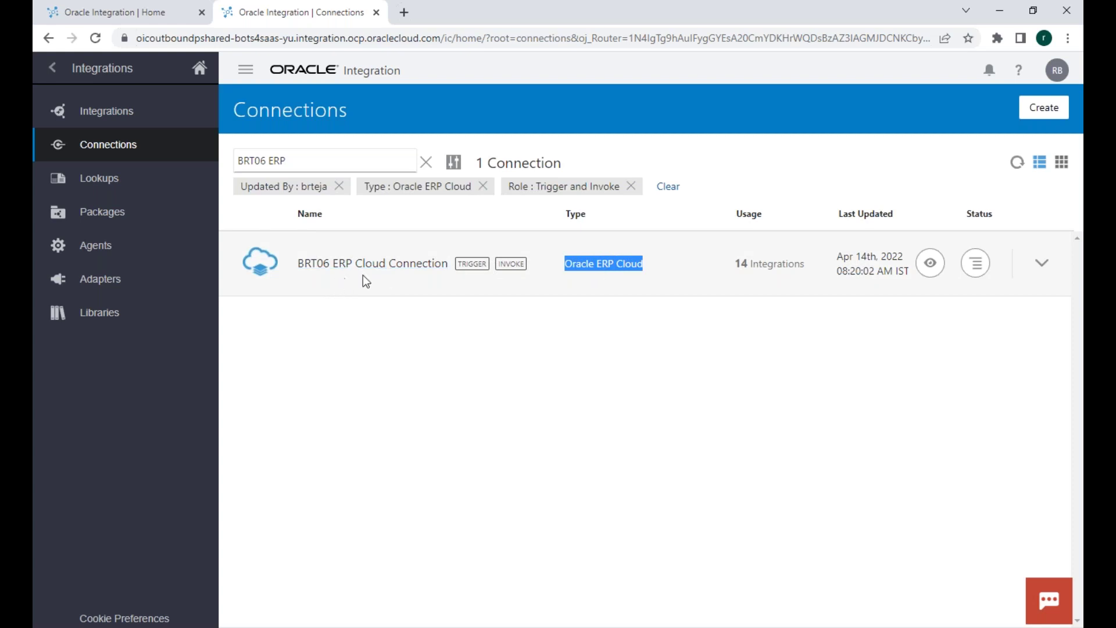
{"action": "left_click", "coordinate": [402, 338]}
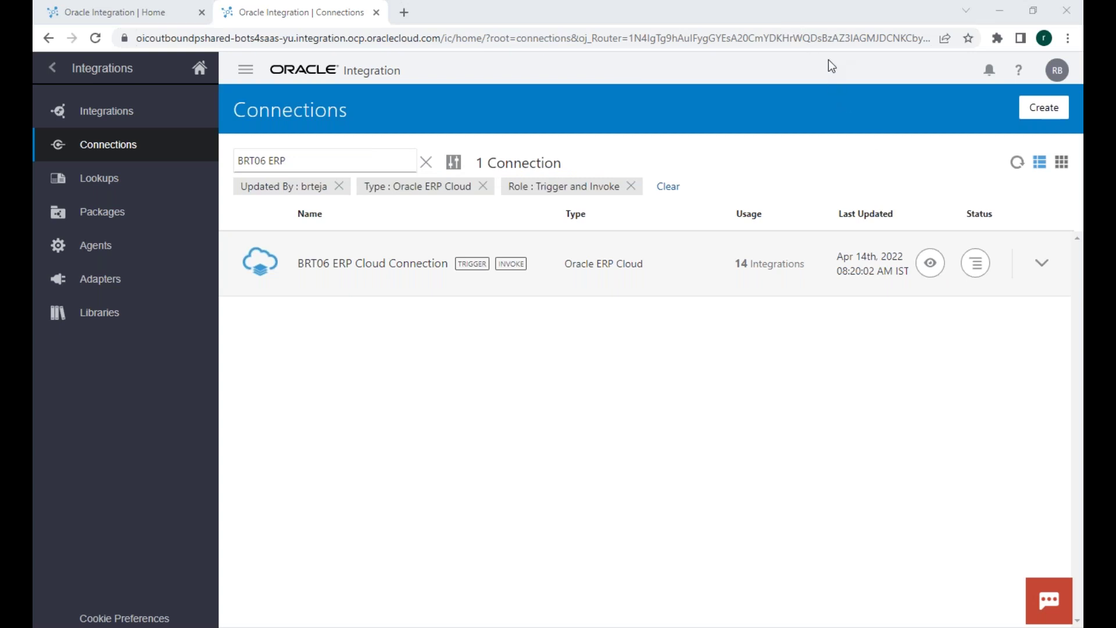
Step: Start a new connection, search the adapters for Oracle, and select Oracle E-Business Suite
{"action": "left_click", "coordinate": [1044, 107]}
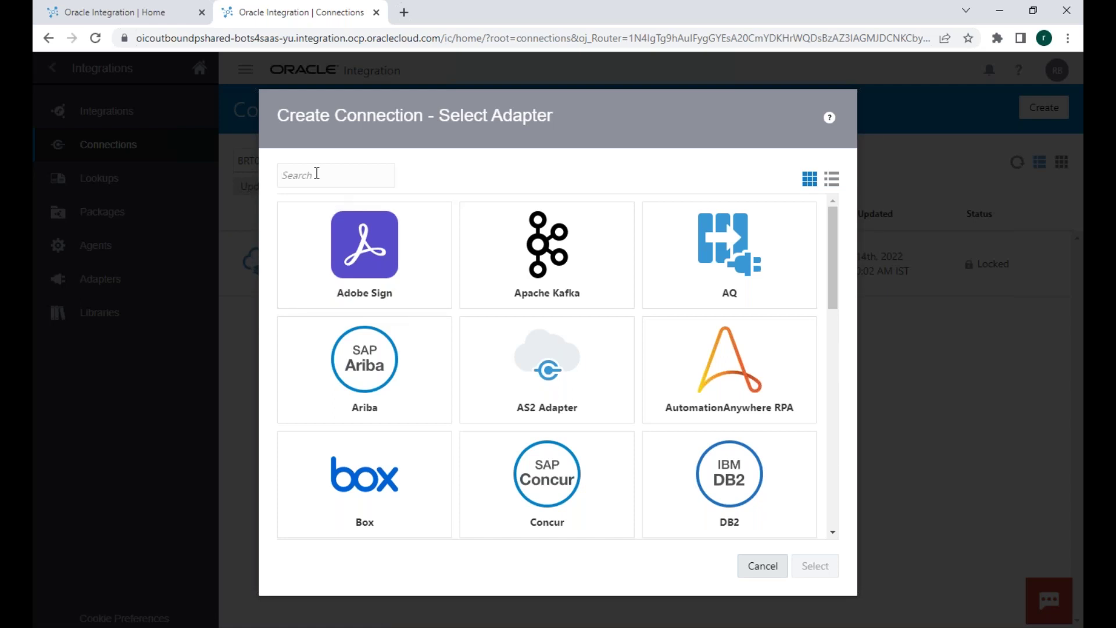
{"action": "type", "text": "Oracle"}
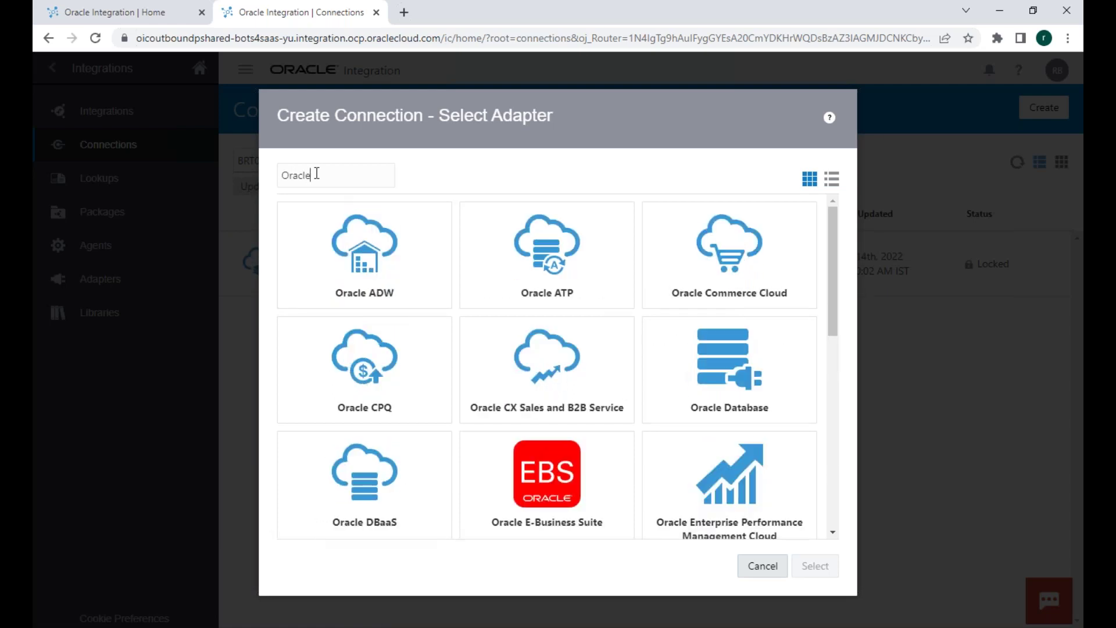
{"action": "left_click", "coordinate": [549, 464]}
{"action": "left_click", "coordinate": [803, 570]}
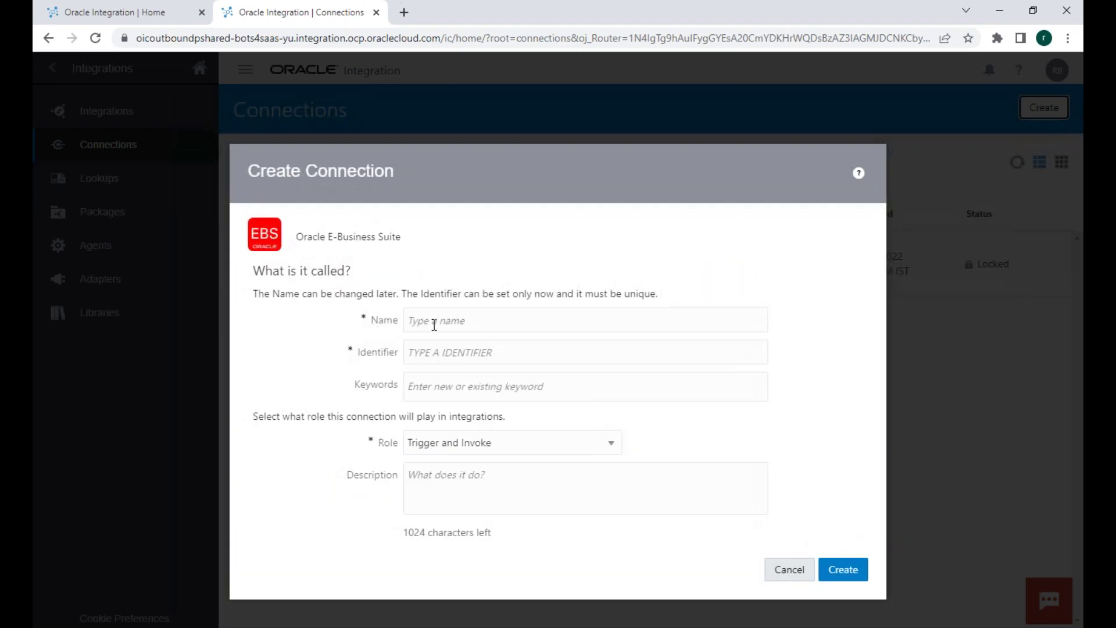
Step: Name the connection Demo EBS Connection 13-JUN-2022 and create it with the Trigger and Invoke role
{"action": "left_click", "coordinate": [435, 322]}
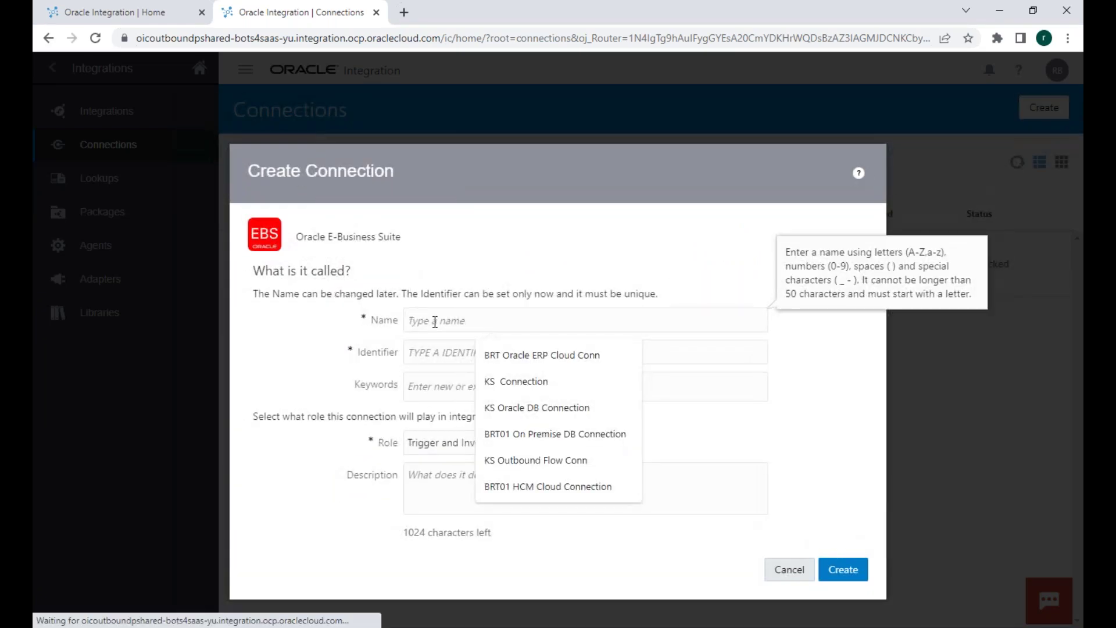
{"action": "type", "text": "BRT"}
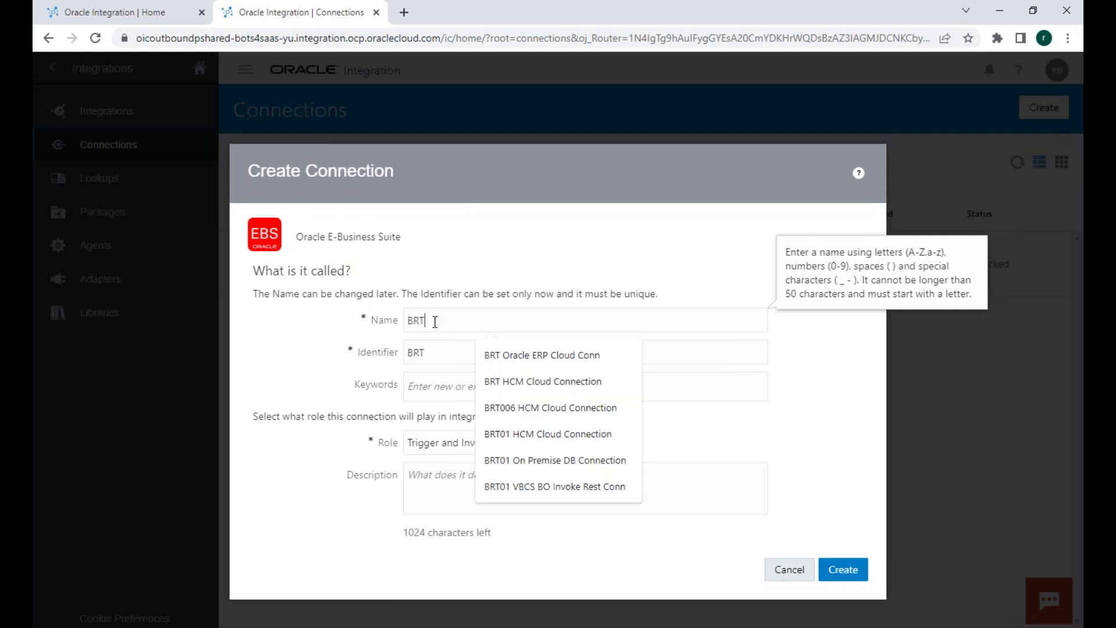
{"action": "key", "text": "BackSpace"}
{"action": "key", "text": "BackSpace"}
{"action": "key", "text": "BackSpace"}
{"action": "type", "text": "DEmo ERP"}
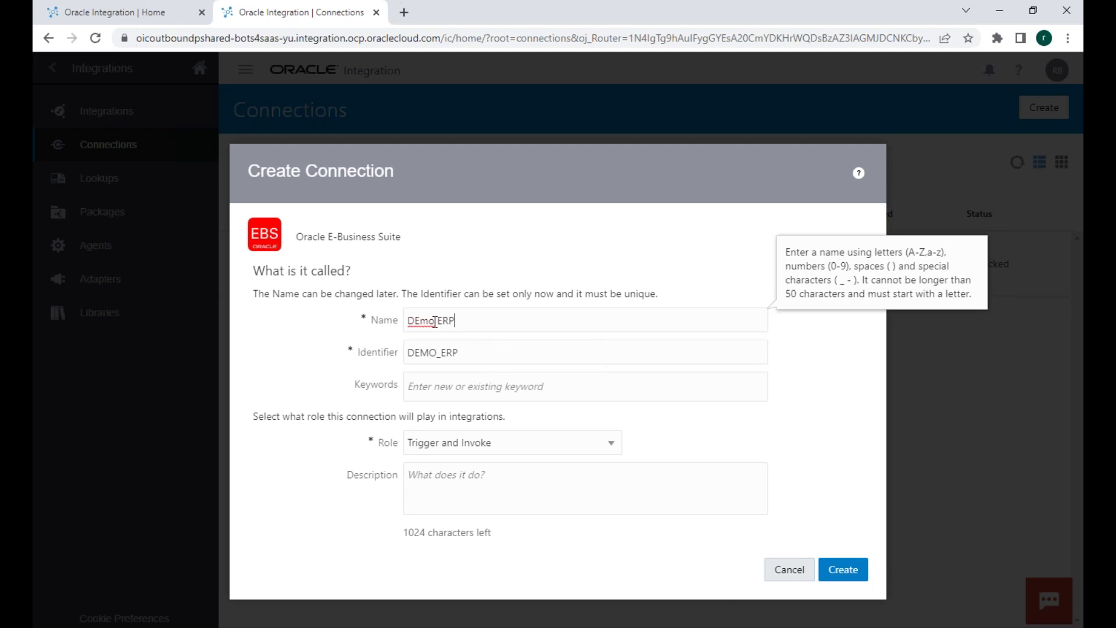
{"action": "key", "text": "BackSpace"}
{"action": "type", "text": "emo EBS"}
{"action": "key", "text": "BackSpace"}
{"action": "key", "text": "BackSpace"}
{"action": "type", "text": "BS Connecti"}
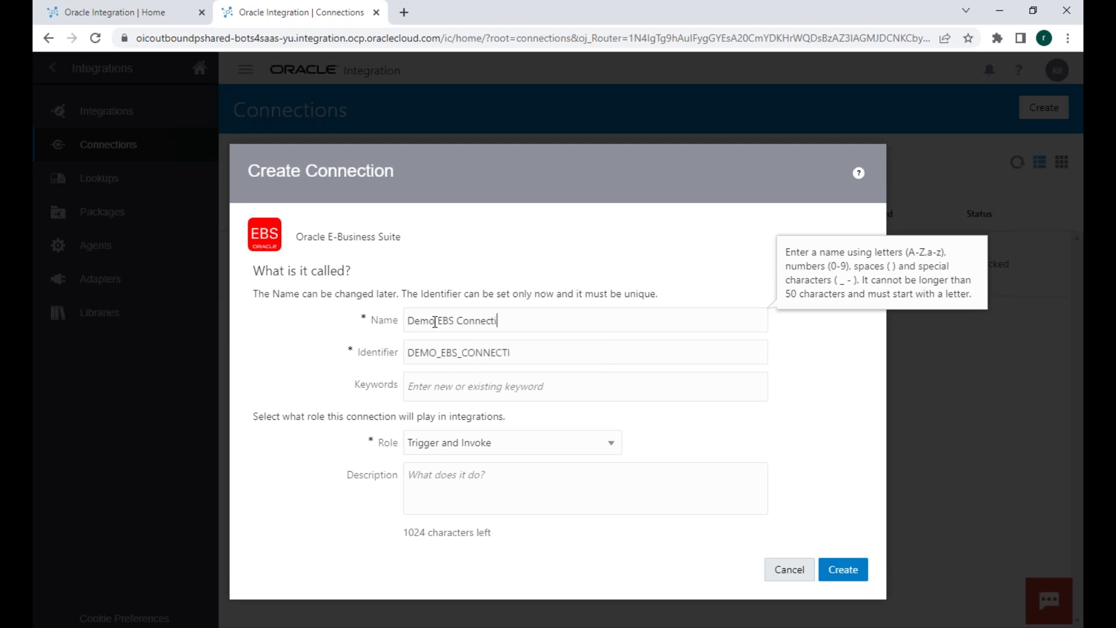
{"action": "type", "text": "on 13-JUN-2022"}
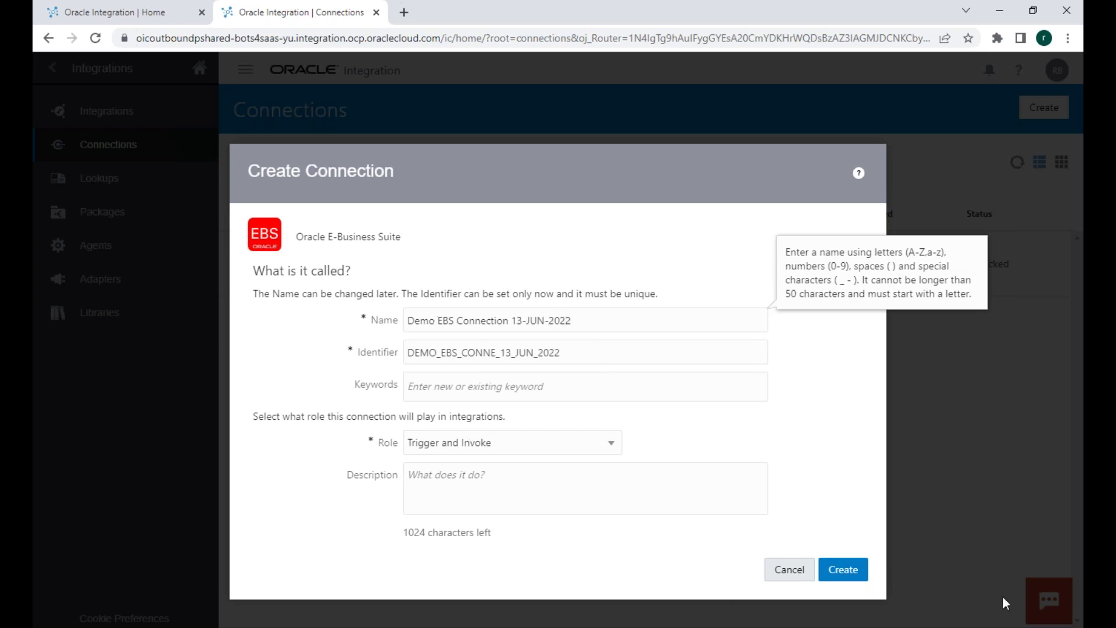
{"action": "left_click", "coordinate": [838, 579]}
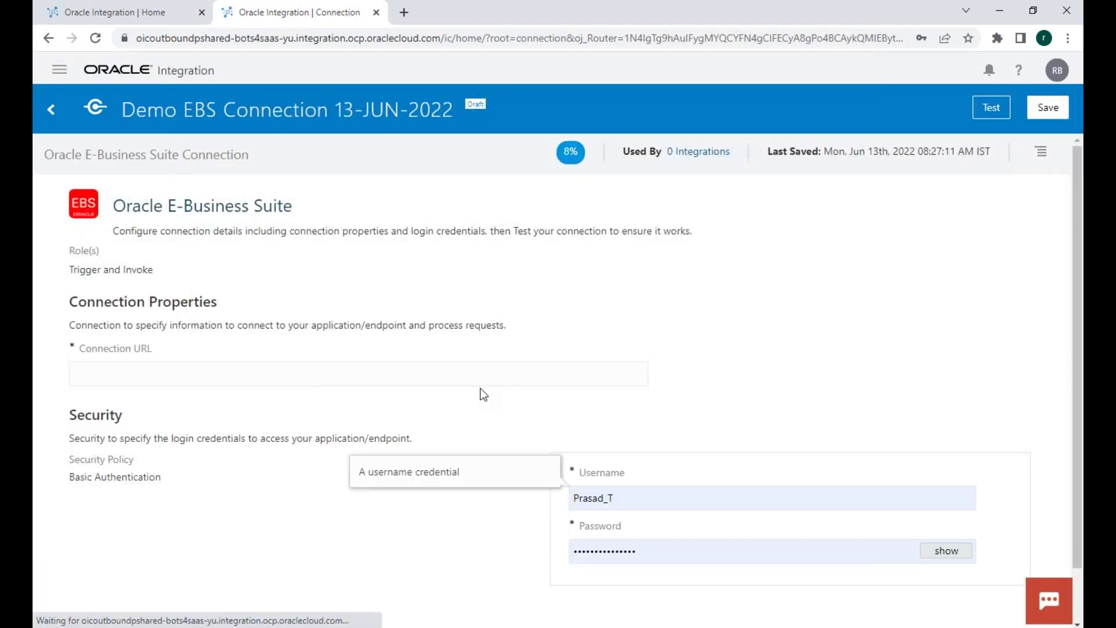
Step: Review the new connection's adapter and properties, leave it discarding the unsaved changes, and return to the Oracle Integration home page
{"action": "left_click", "coordinate": [294, 379]}
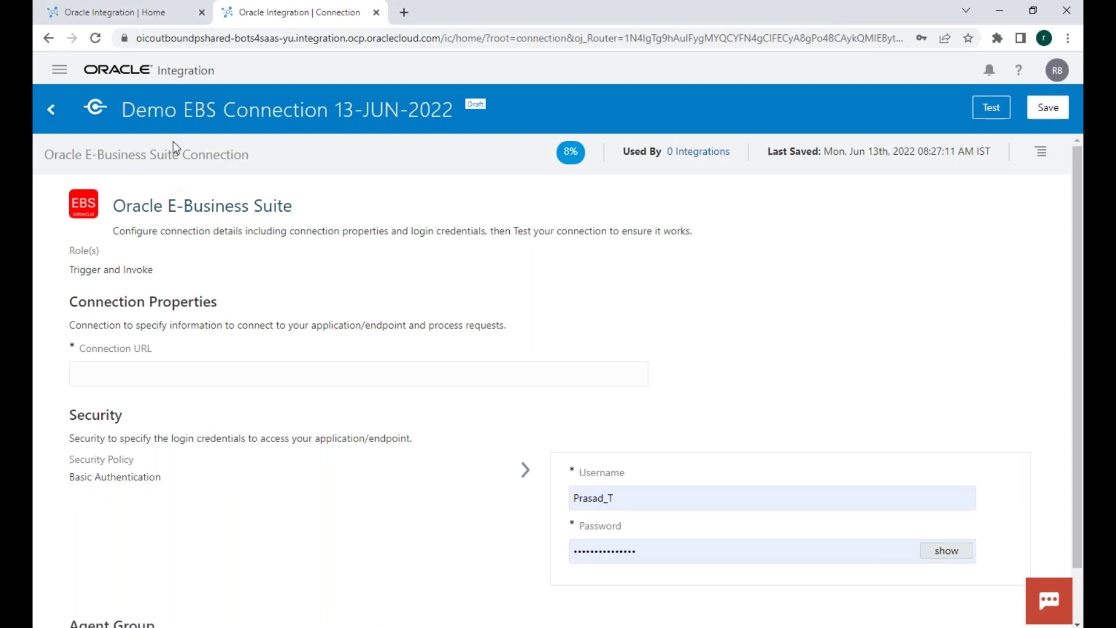
{"action": "left_click_drag", "start_coordinate": [115, 206], "coordinate": [294, 211]}
{"action": "left_click", "coordinate": [285, 193]}
{"action": "left_click", "coordinate": [48, 112]}
{"action": "left_click", "coordinate": [929, 261]}
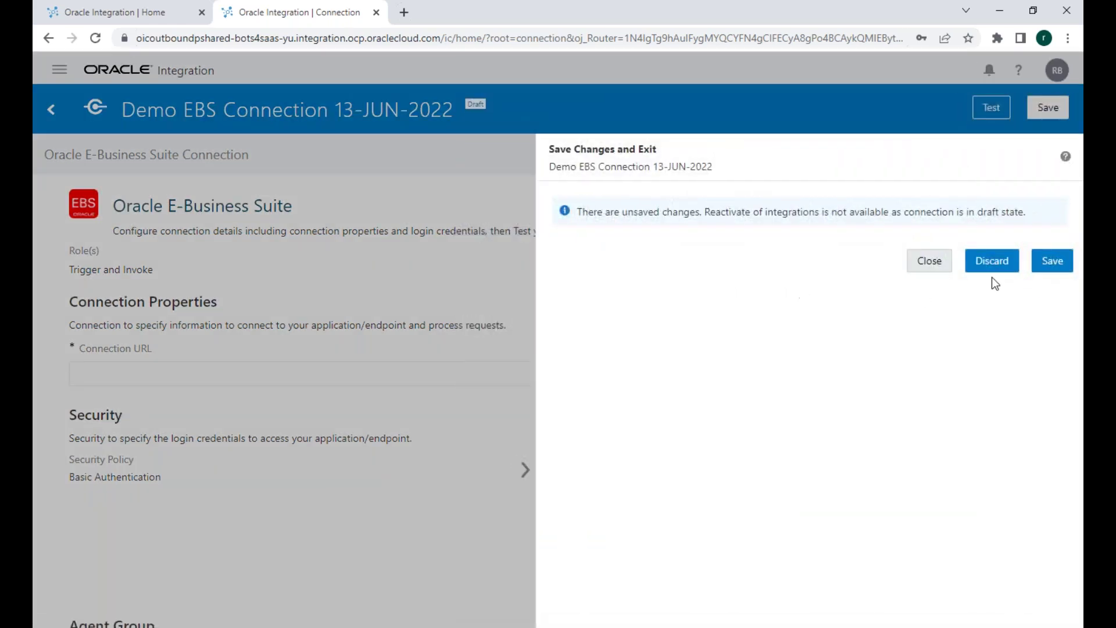
{"action": "left_click", "coordinate": [995, 268]}
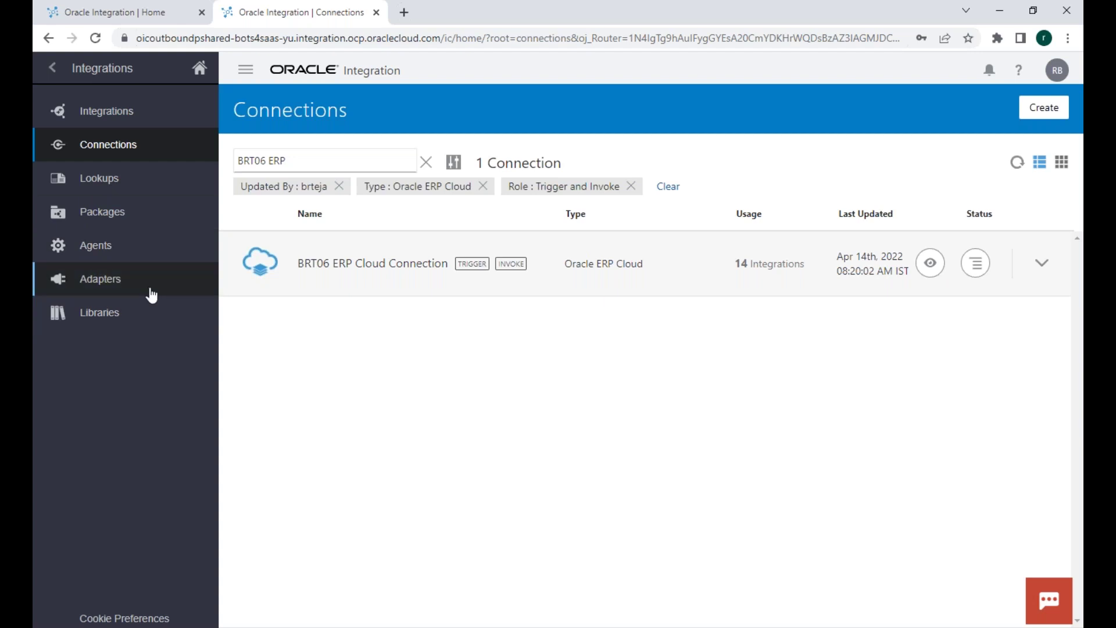
{"action": "left_click", "coordinate": [140, 142]}
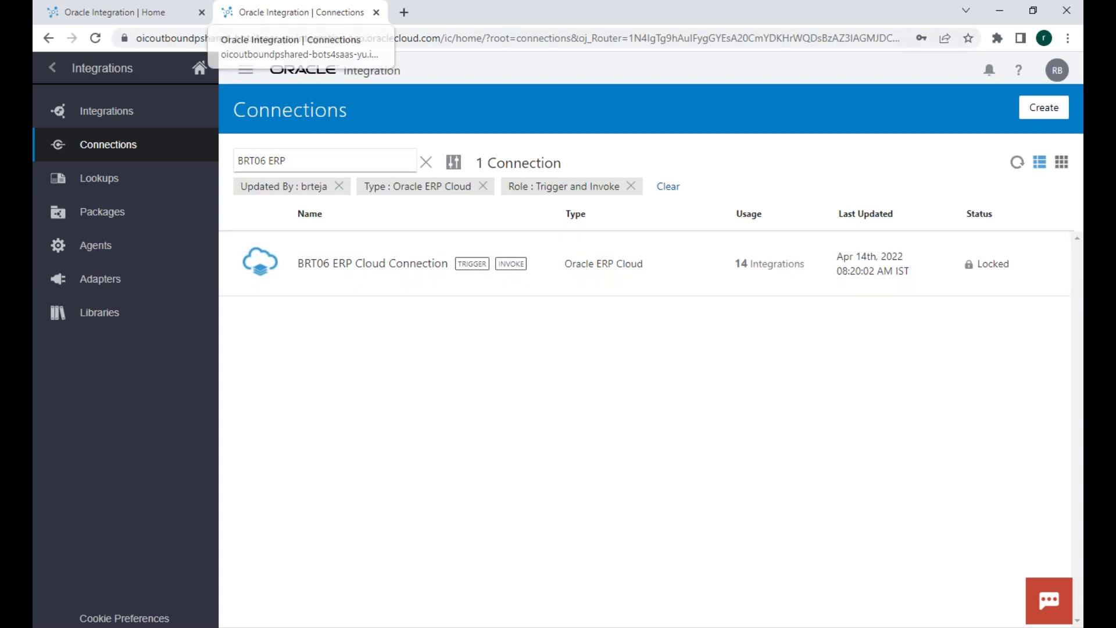
{"action": "left_click", "coordinate": [200, 69]}
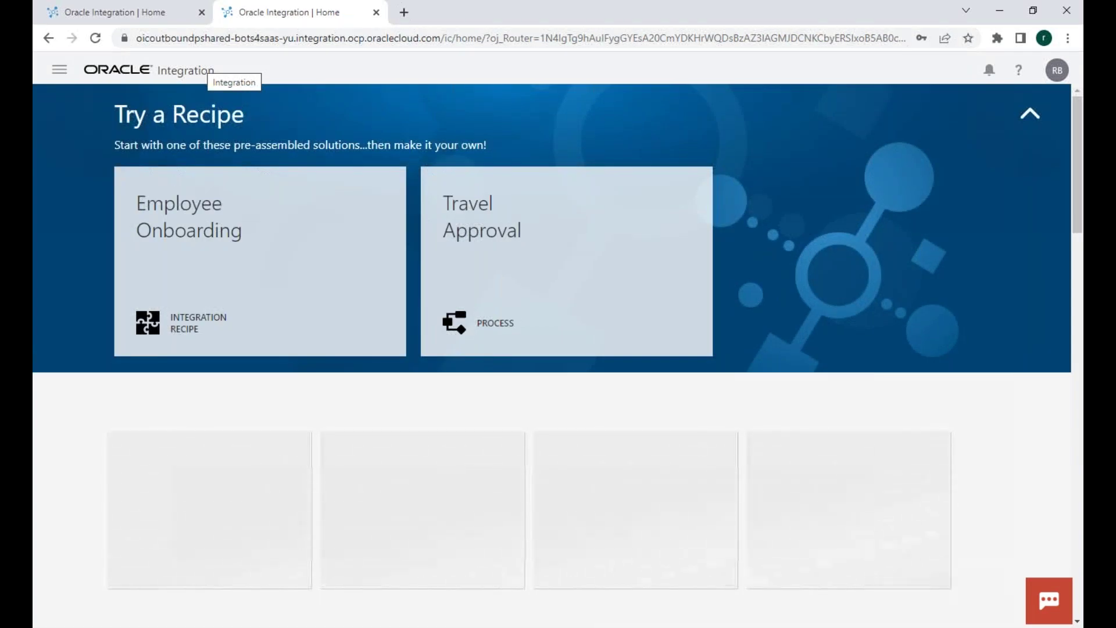
Step: Search the web for oracle cloud marketplace in a new browser tab and open the Oracle Cloud Marketplace site
{"action": "key", "text": "ctrl+t"}
{"action": "type", "text": "oracle cloud marketplace"}
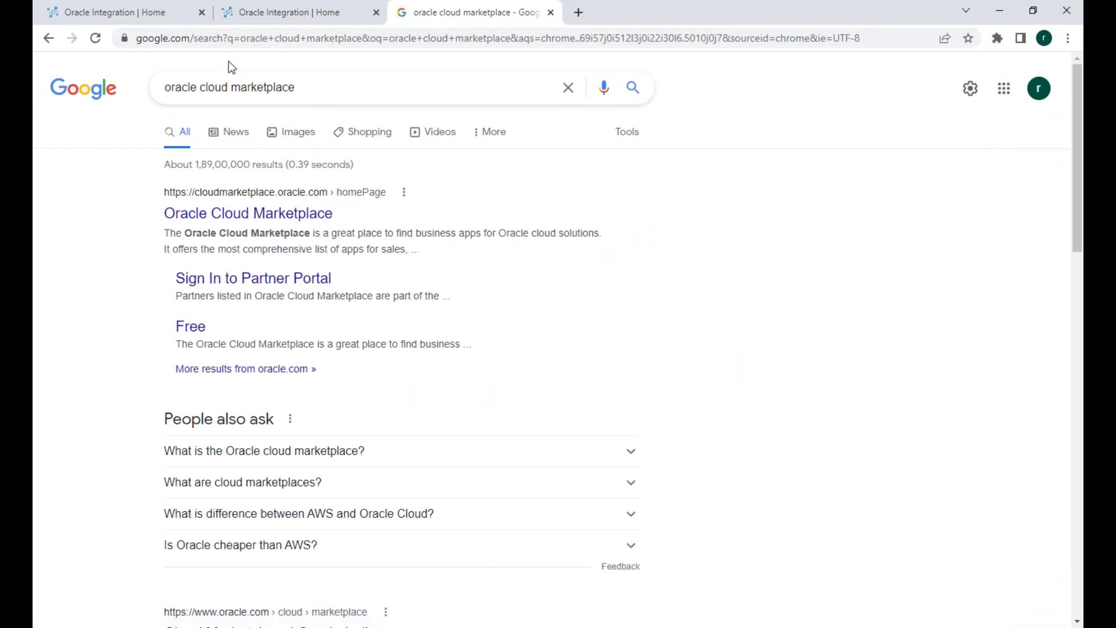
{"action": "left_click", "coordinate": [270, 214]}
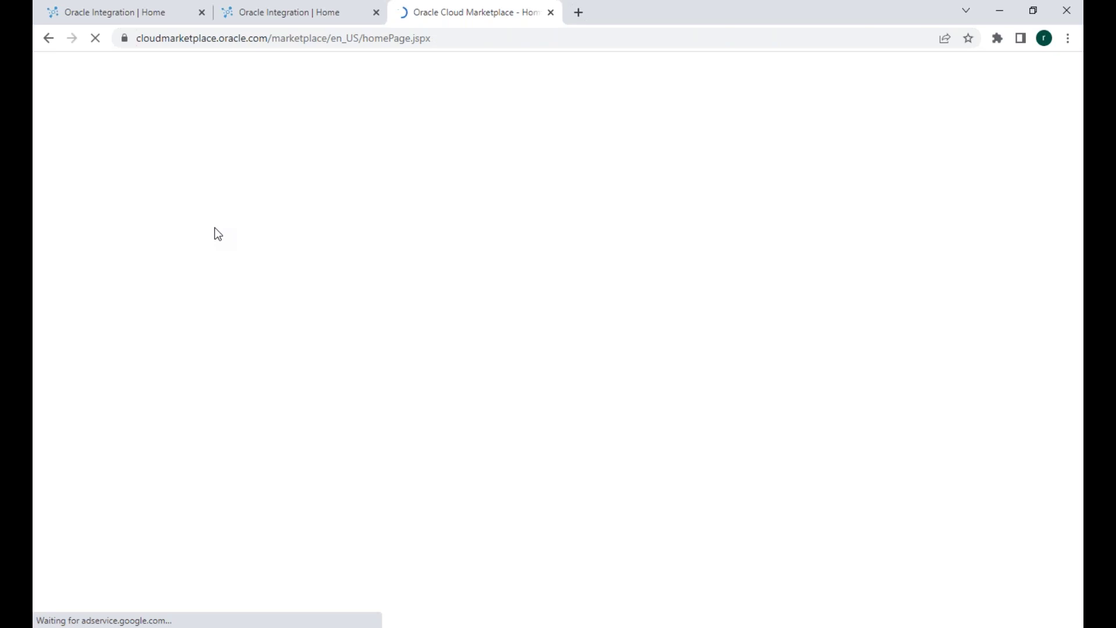
Step: Browse the marketplace products and show the Oracle Integration applications from the Platform (PaaS) category
{"action": "scroll", "coordinate": [215, 228], "scroll_direction": "down", "scroll_amount": 2}
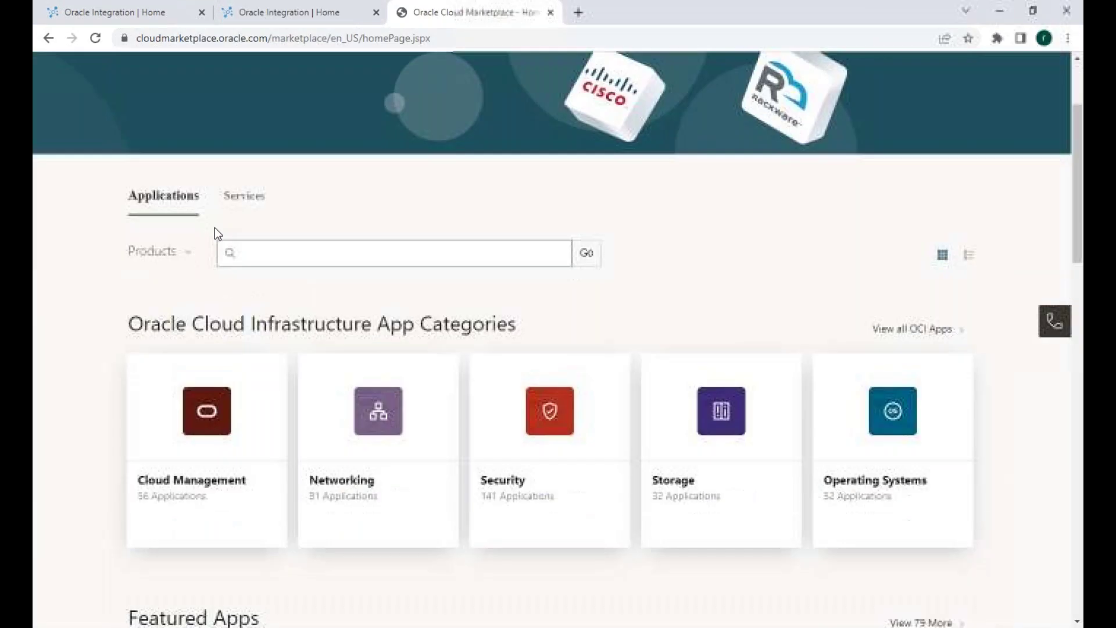
{"action": "left_click", "coordinate": [182, 256]}
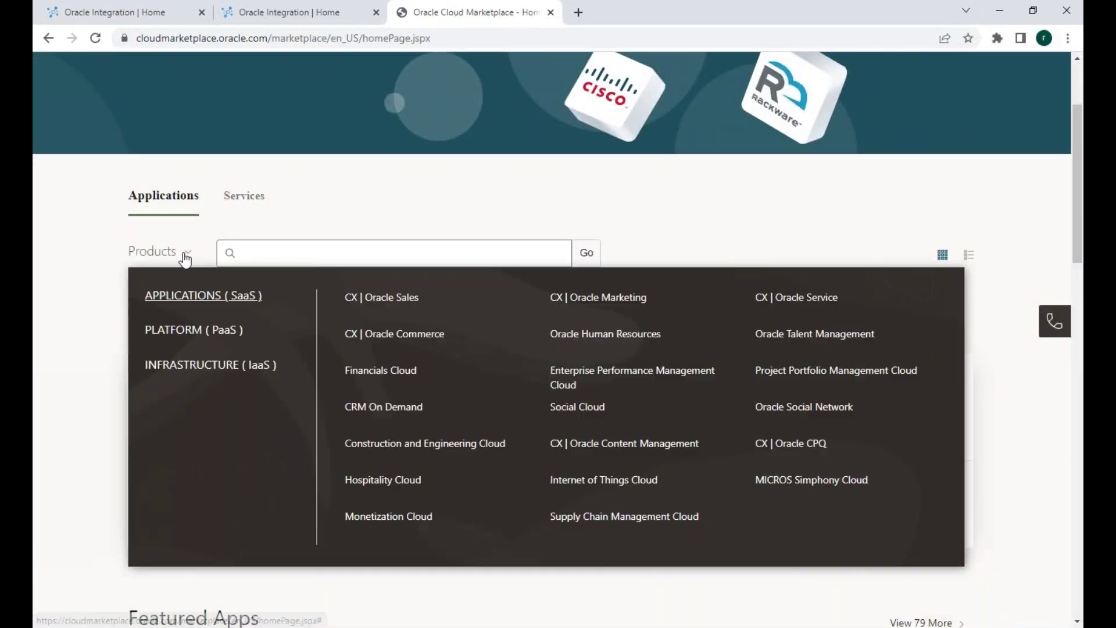
{"action": "scroll", "coordinate": [123, 405], "scroll_direction": "down", "scroll_amount": 2}
{"action": "left_click", "coordinate": [186, 252]}
{"action": "mouse_move", "coordinate": [197, 334]}
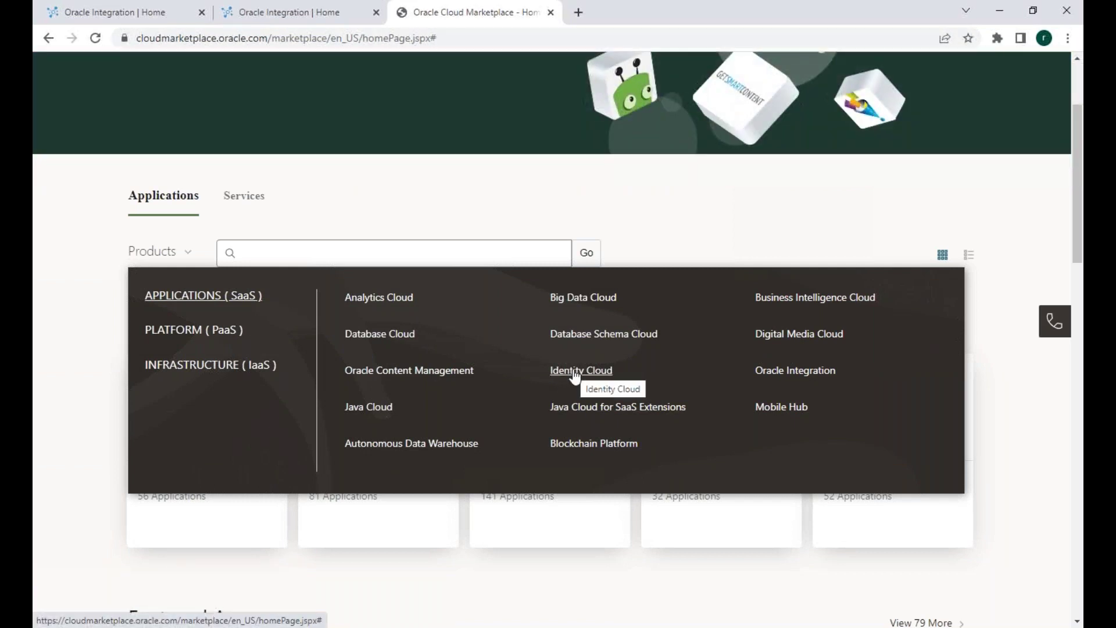
{"action": "left_click", "coordinate": [794, 372]}
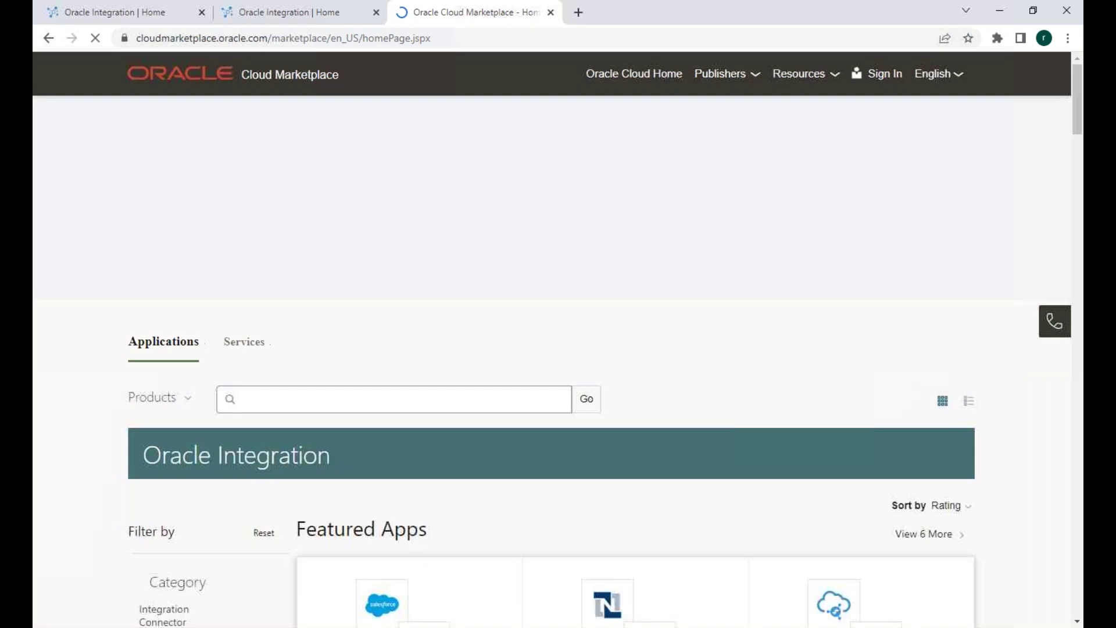
Step: Examine the featured and top-rated Oracle Integration apps, including the Oracle EBS & Salesforce.com Opportunity to Order Process recipe
{"action": "scroll", "coordinate": [36, 459], "scroll_direction": "down", "scroll_amount": 1}
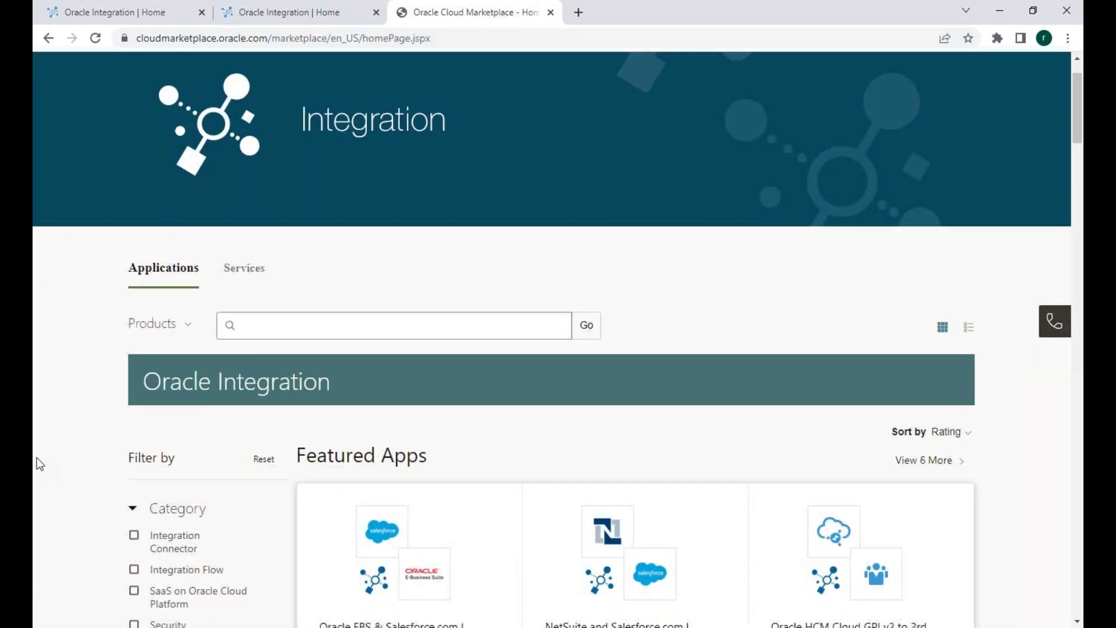
{"action": "scroll", "coordinate": [37, 458], "scroll_direction": "down", "scroll_amount": 1}
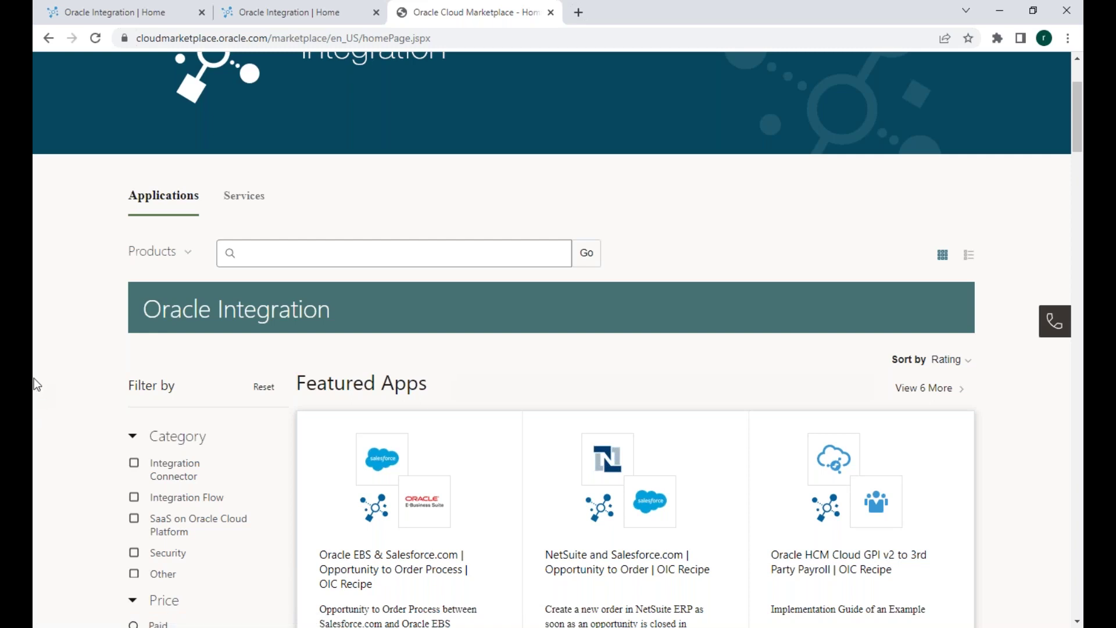
{"action": "scroll", "coordinate": [34, 378], "scroll_direction": "down", "scroll_amount": 1}
{"action": "scroll", "coordinate": [34, 378], "scroll_direction": "down", "scroll_amount": 2}
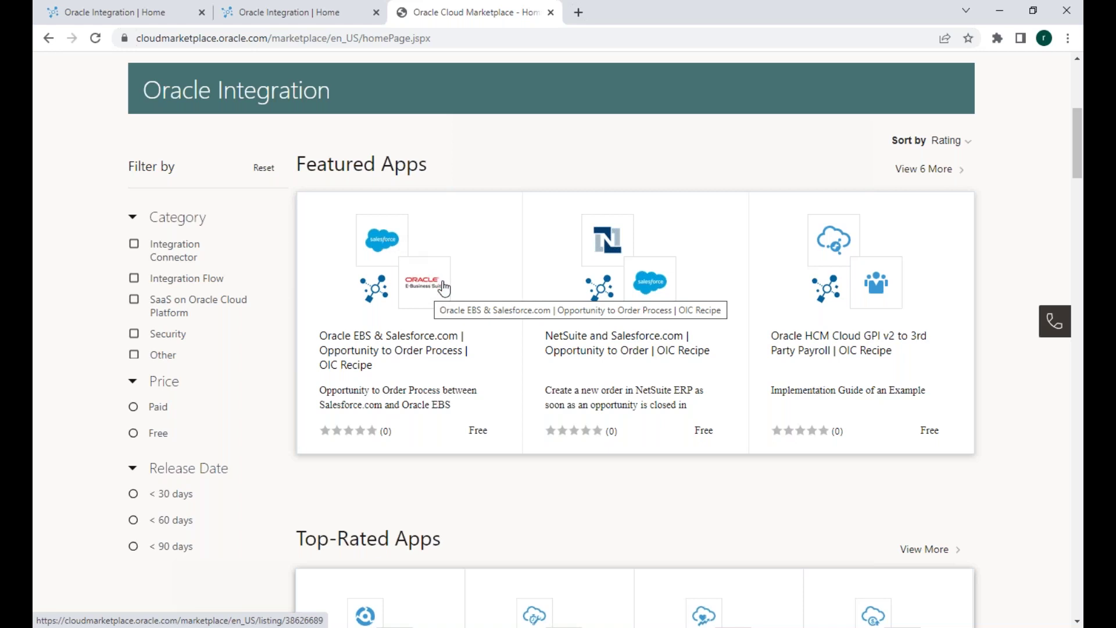
{"action": "scroll", "coordinate": [443, 287], "scroll_direction": "down", "scroll_amount": 5}
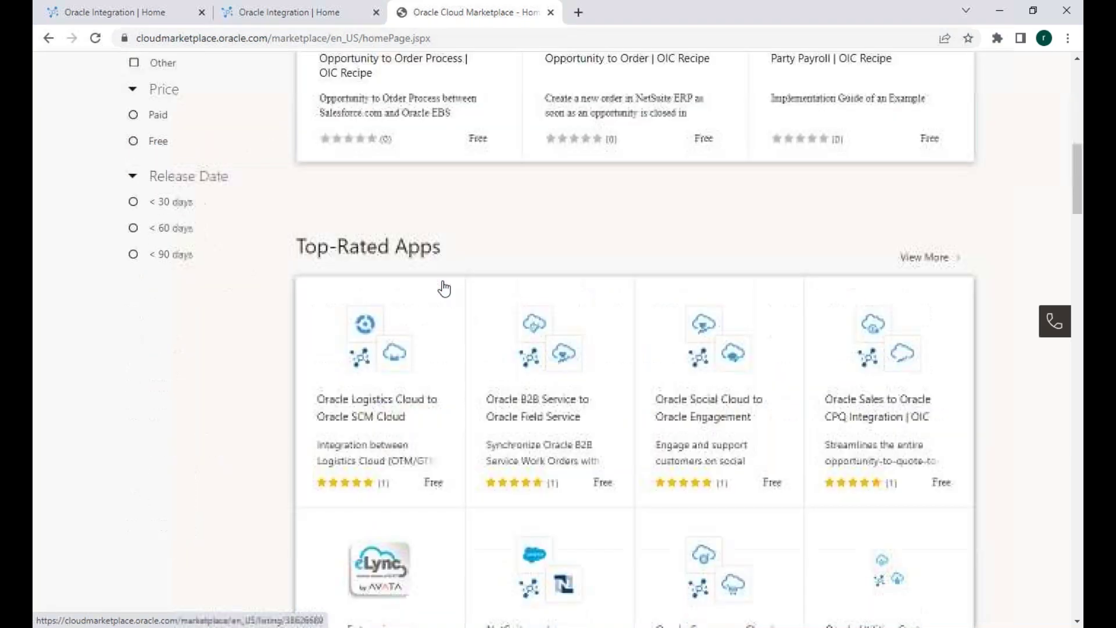
{"action": "scroll", "coordinate": [317, 276], "scroll_direction": "up", "scroll_amount": 3}
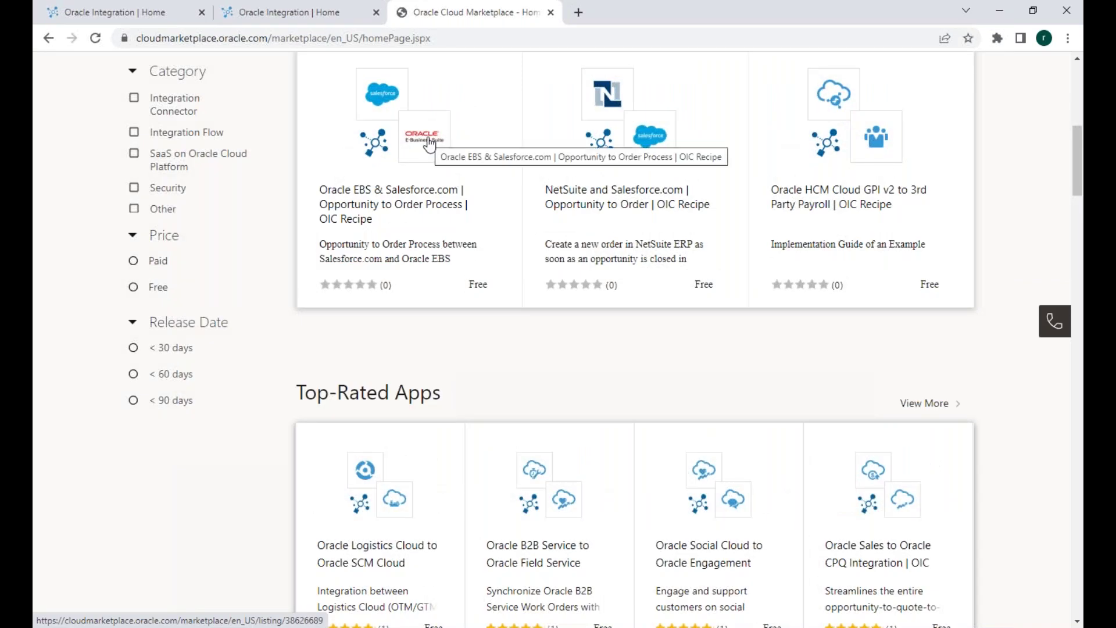
{"action": "scroll", "coordinate": [430, 145], "scroll_direction": "up", "scroll_amount": 1}
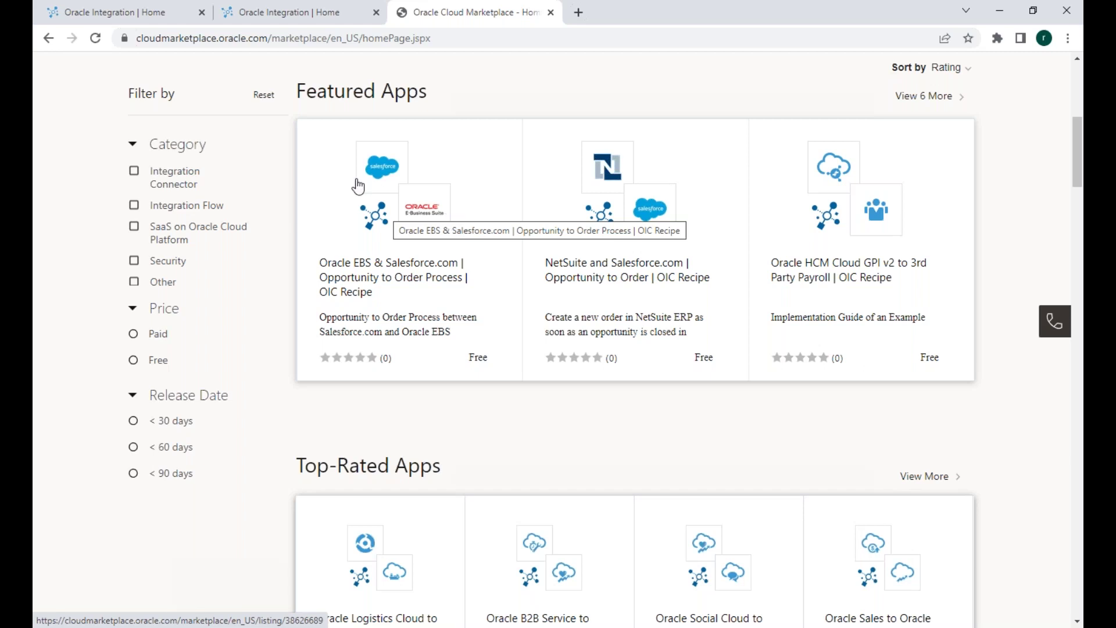
{"action": "scroll", "coordinate": [424, 293], "scroll_direction": "up", "scroll_amount": 3}
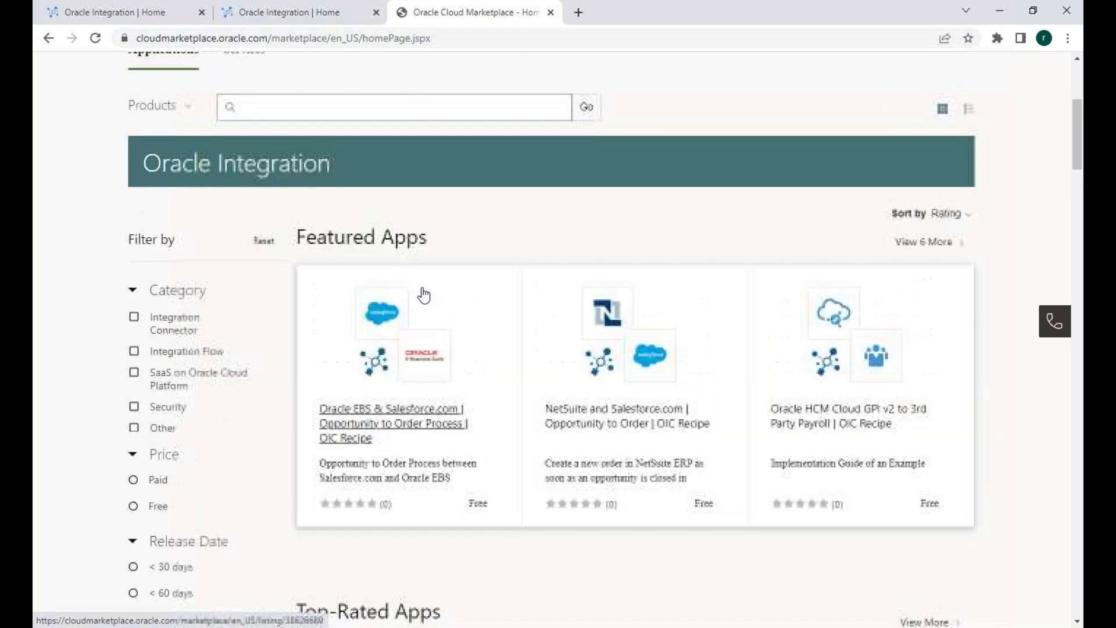
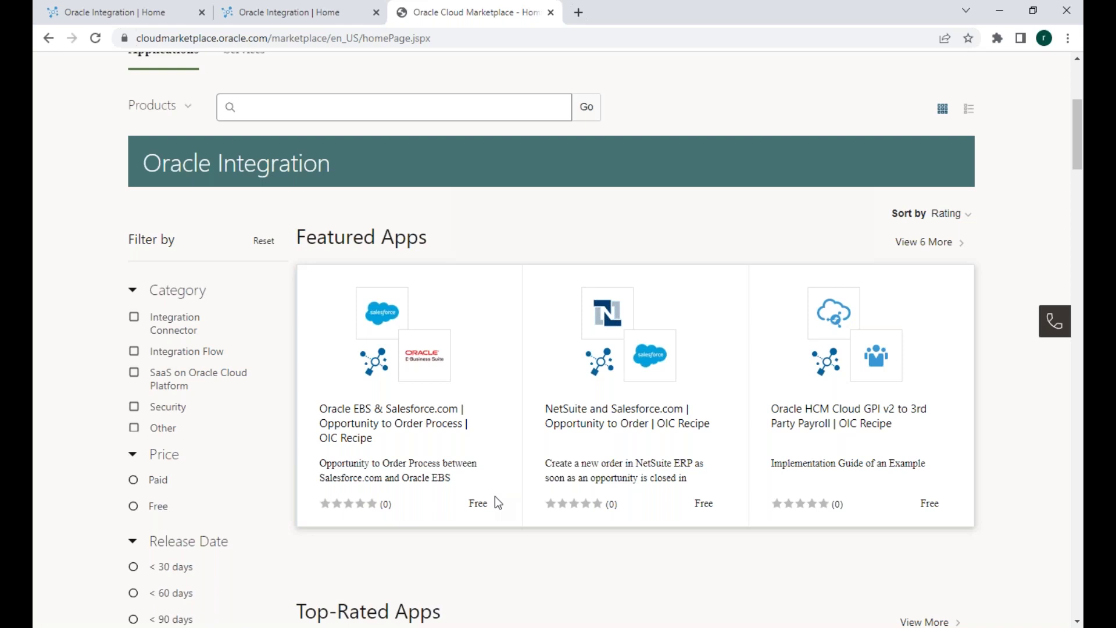
{"action": "scroll", "coordinate": [533, 452], "scroll_direction": "down", "scroll_amount": 3}
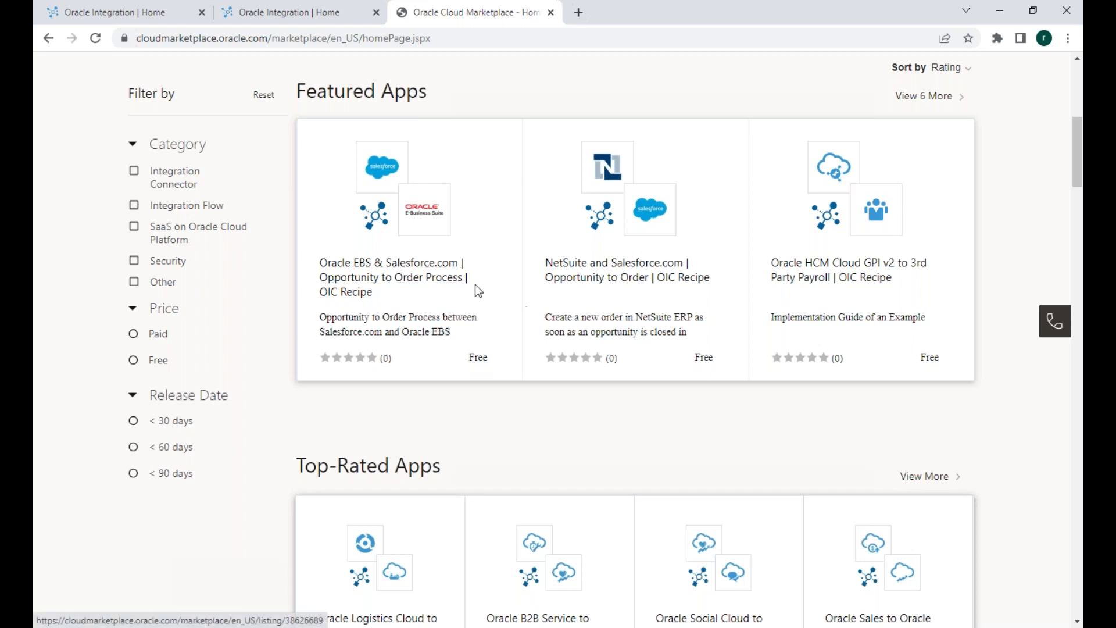
Step: Filter the Oracle Integration marketplace apps by the Paid price option and look through the paid listings
{"action": "scroll", "coordinate": [476, 284], "scroll_direction": "down", "scroll_amount": 3}
{"action": "scroll", "coordinate": [476, 285], "scroll_direction": "down", "scroll_amount": 5}
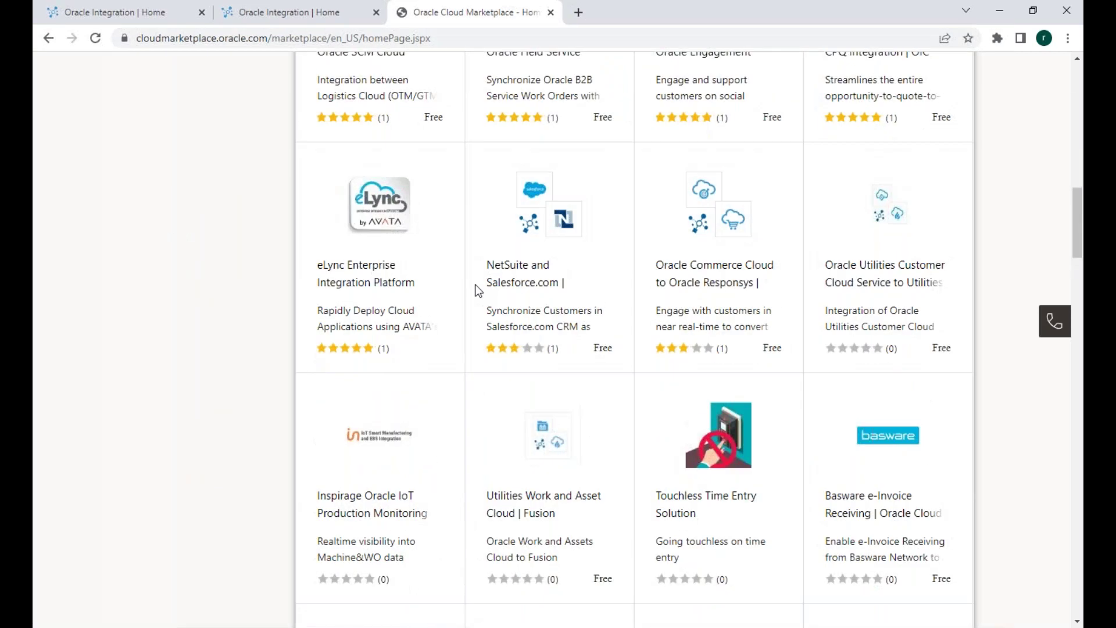
{"action": "scroll", "coordinate": [475, 284], "scroll_direction": "up", "scroll_amount": 7}
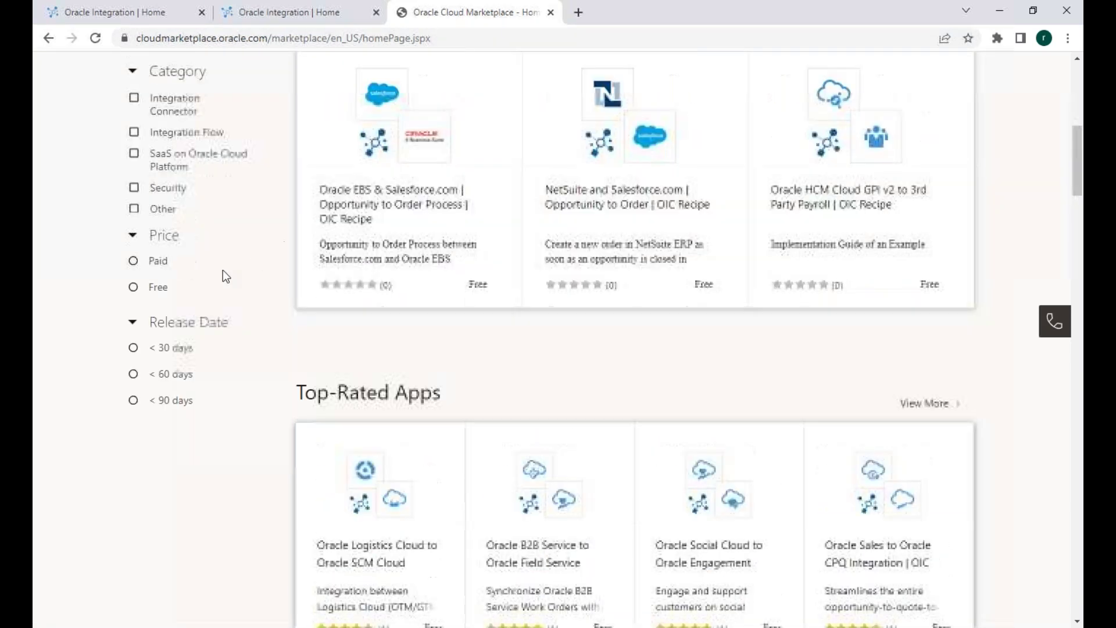
{"action": "left_click", "coordinate": [133, 261]}
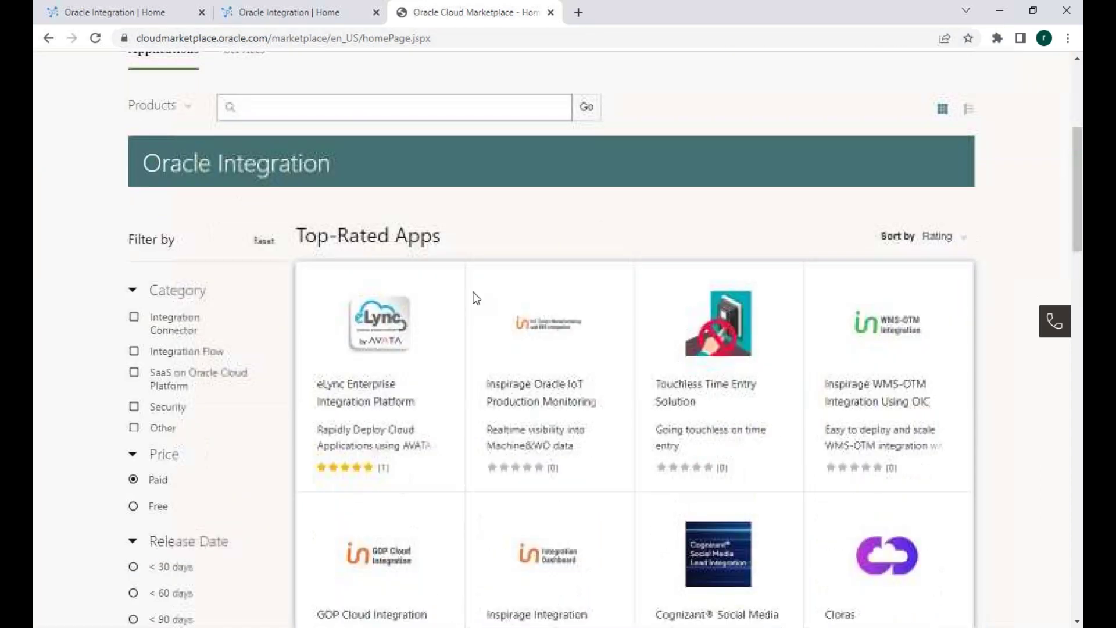
{"action": "scroll", "coordinate": [476, 298], "scroll_direction": "down", "scroll_amount": 3}
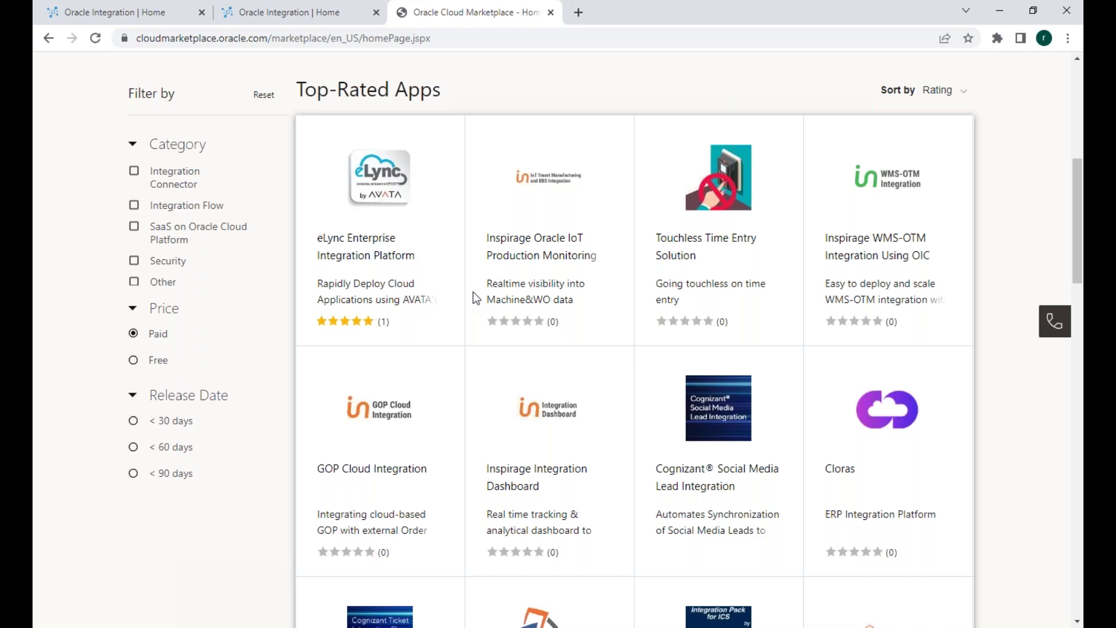
{"action": "scroll", "coordinate": [674, 365], "scroll_direction": "down", "scroll_amount": 1}
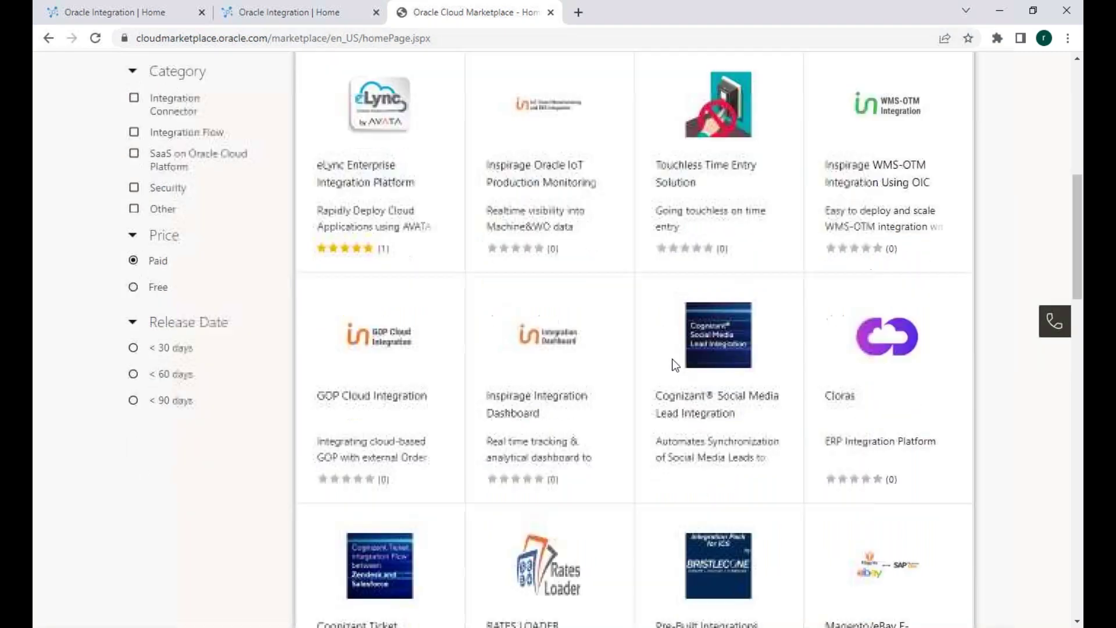
{"action": "scroll", "coordinate": [673, 359], "scroll_direction": "down", "scroll_amount": 2}
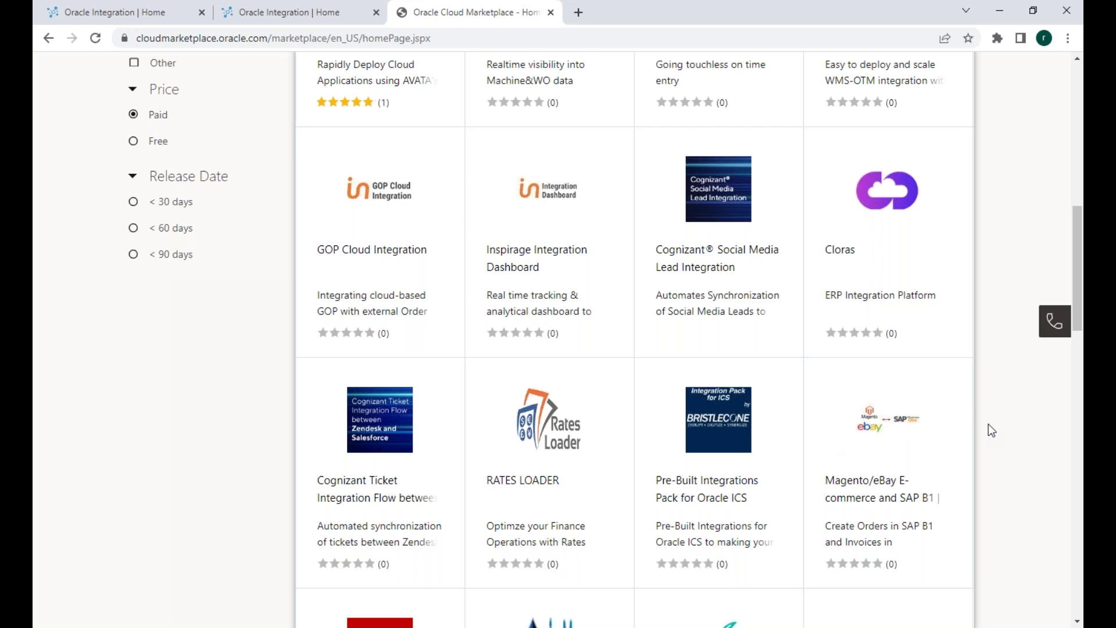
{"action": "scroll", "coordinate": [988, 431], "scroll_direction": "down", "scroll_amount": 3}
{"action": "scroll", "coordinate": [244, 479], "scroll_direction": "down", "scroll_amount": 1}
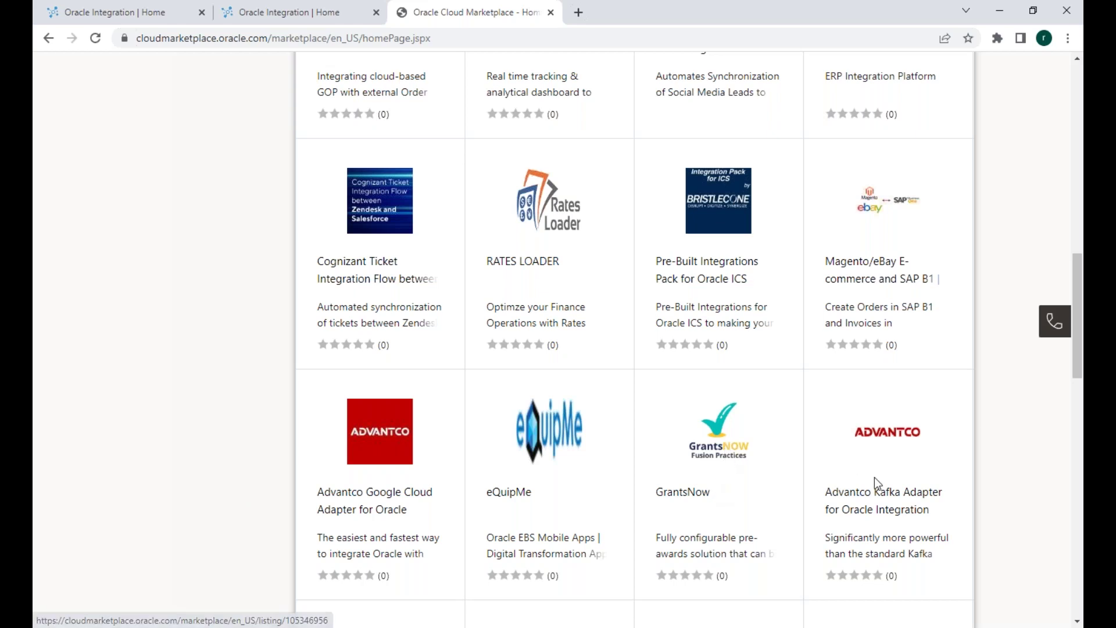
{"action": "scroll", "coordinate": [875, 477], "scroll_direction": "down", "scroll_amount": 3}
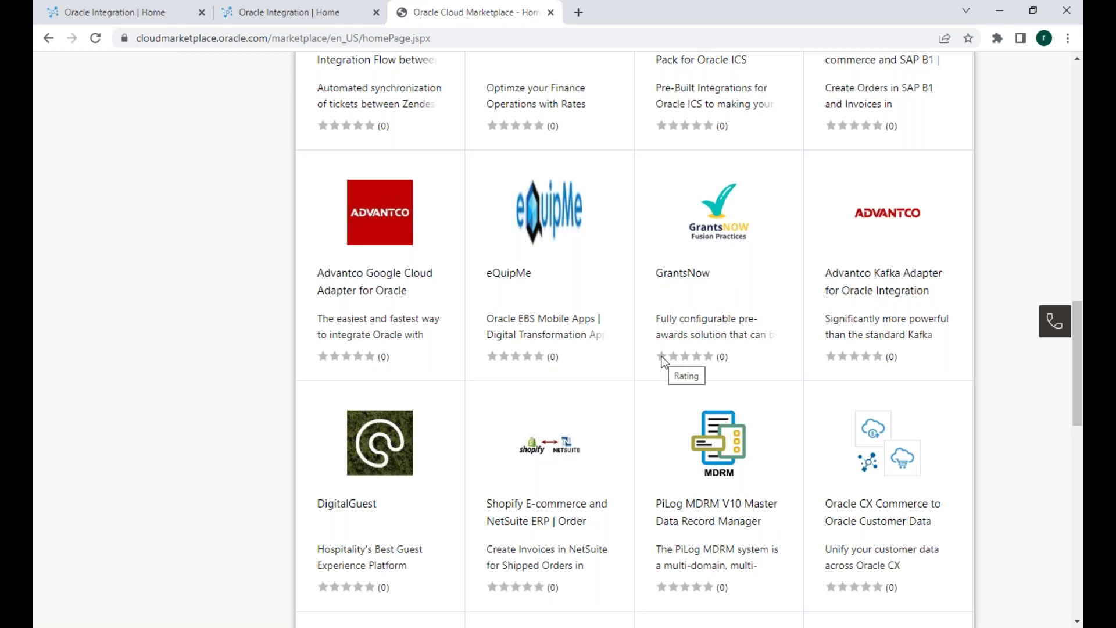
{"action": "scroll", "coordinate": [665, 361], "scroll_direction": "up", "scroll_amount": 10}
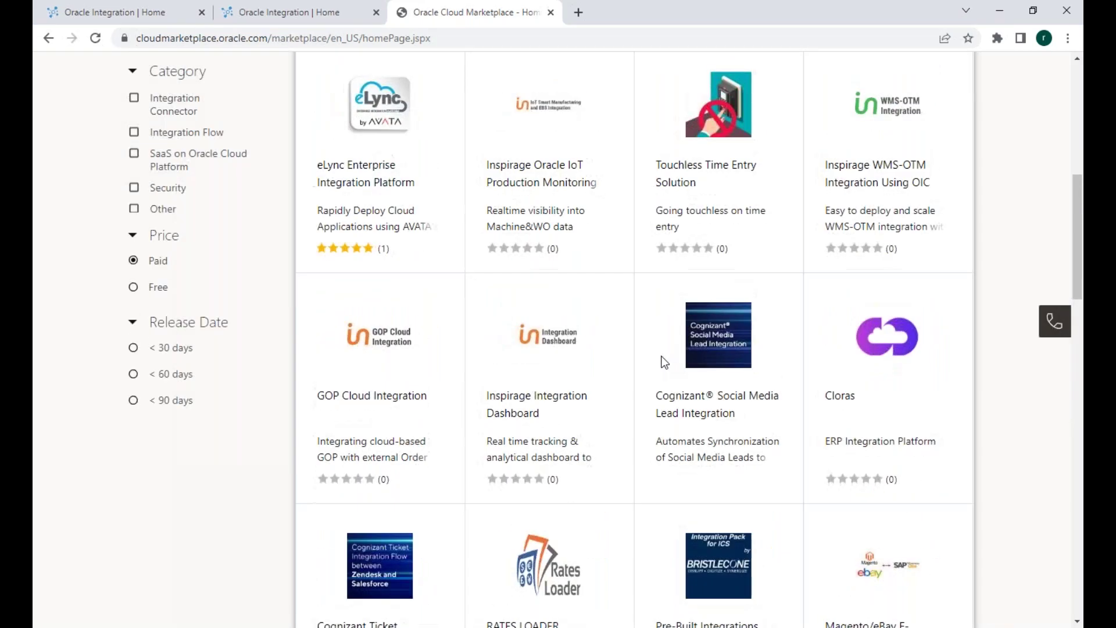
Step: Switch the price filter to Free and browse the free Oracle Integration recipes down to the Jira and NetSuite listings
{"action": "scroll", "coordinate": [664, 362], "scroll_direction": "up", "scroll_amount": 4}
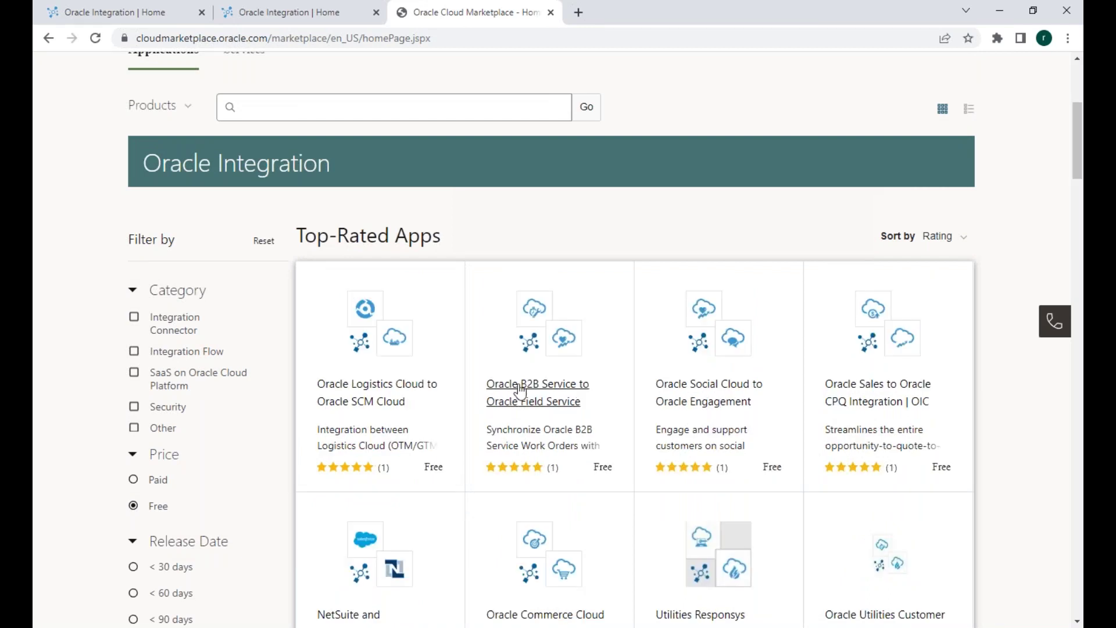
{"action": "scroll", "coordinate": [597, 350], "scroll_direction": "down", "scroll_amount": 7}
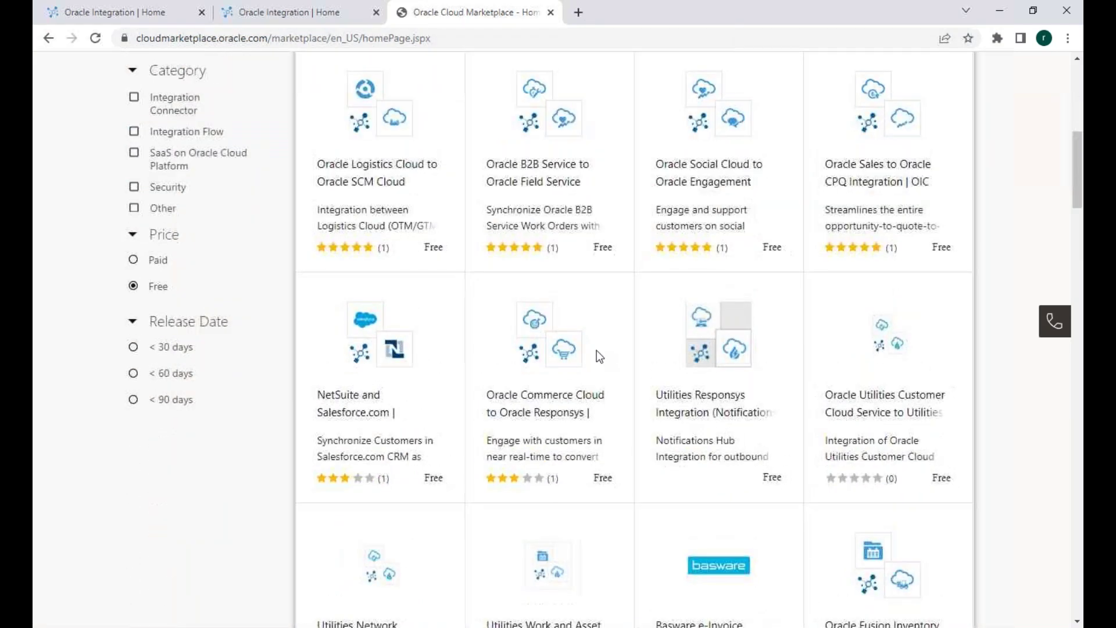
{"action": "scroll", "coordinate": [596, 350], "scroll_direction": "down", "scroll_amount": 8}
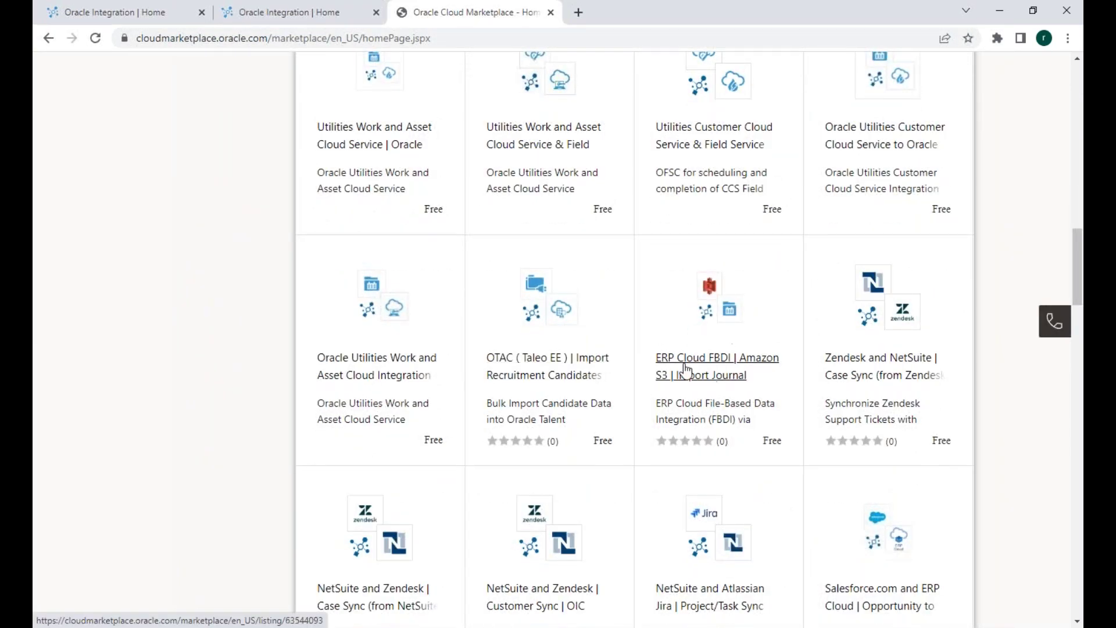
{"action": "scroll", "coordinate": [749, 381], "scroll_direction": "down", "scroll_amount": 3}
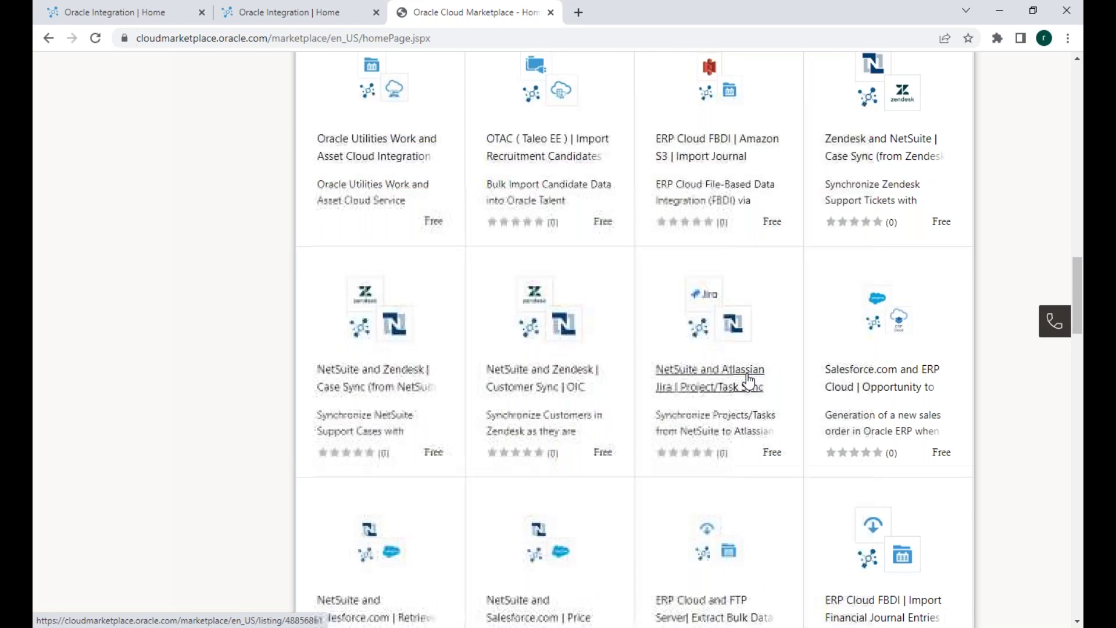
{"action": "scroll", "coordinate": [681, 465], "scroll_direction": "down", "scroll_amount": 3}
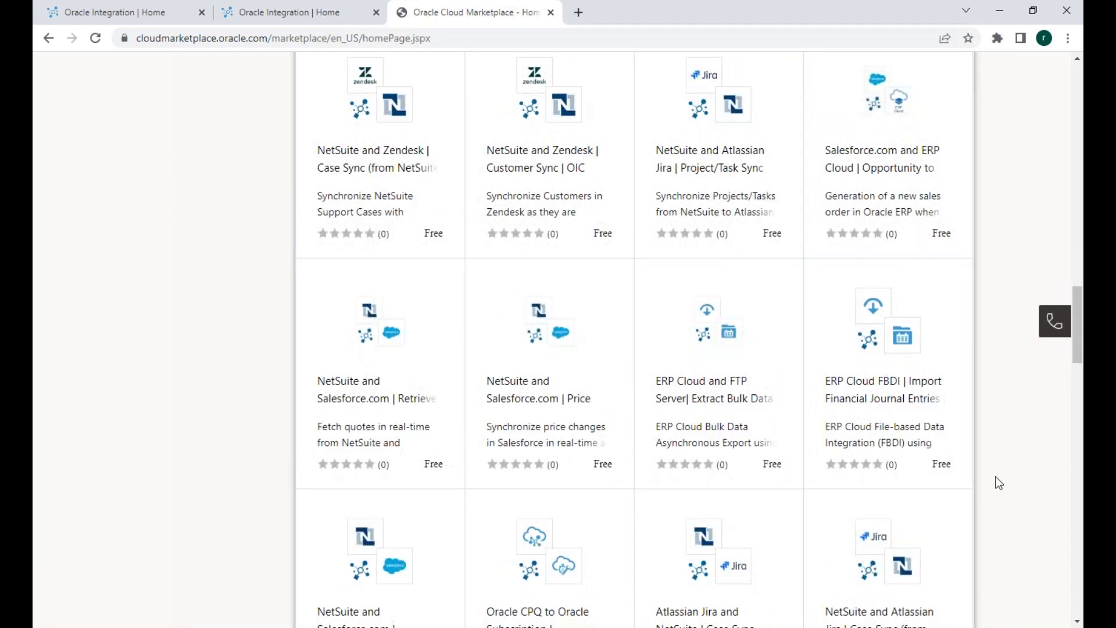
{"action": "scroll", "coordinate": [908, 477], "scroll_direction": "down", "scroll_amount": 4}
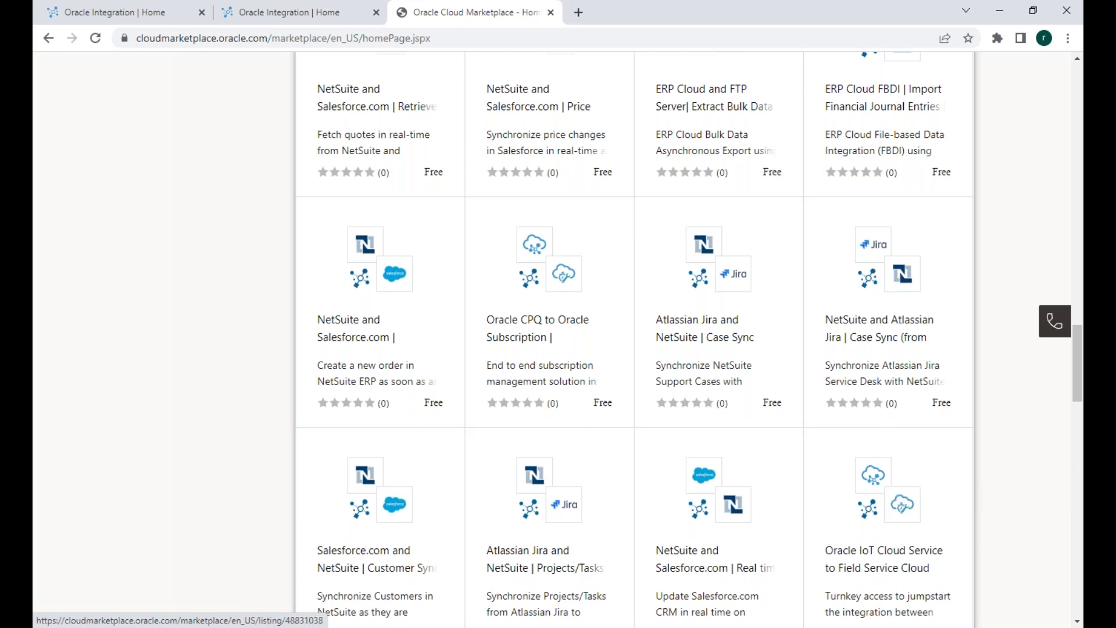
Step: Open the Atlassian Jira and NetSuite Projects/Tasks Sync (from Jira) recipe and view its enlarged integration scheme
{"action": "left_click", "coordinate": [538, 559]}
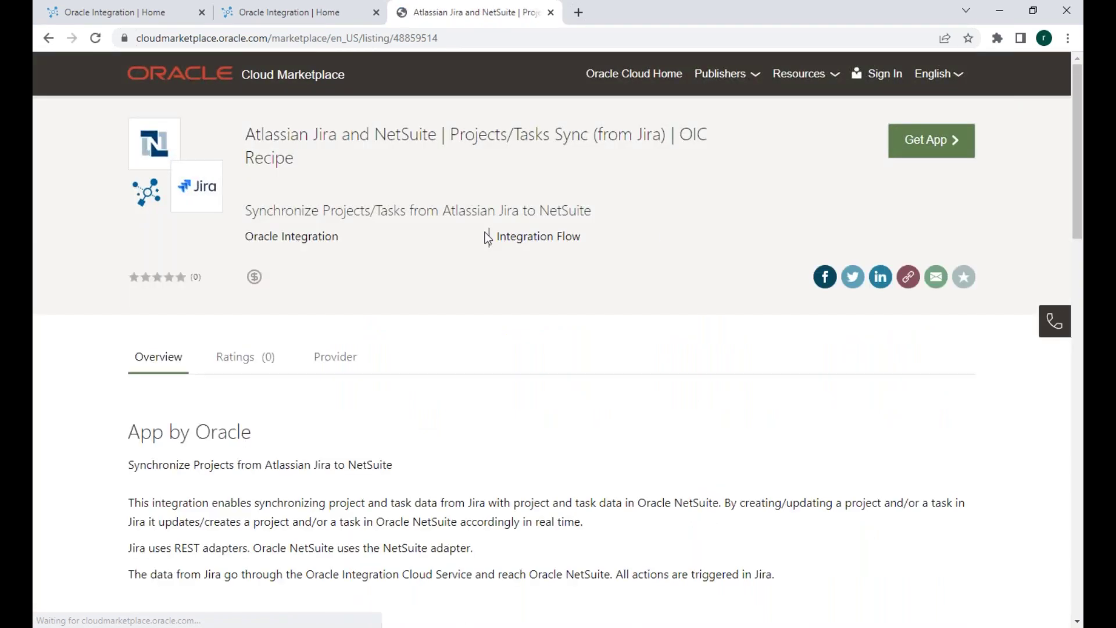
{"action": "scroll", "coordinate": [516, 244], "scroll_direction": "down", "scroll_amount": 8}
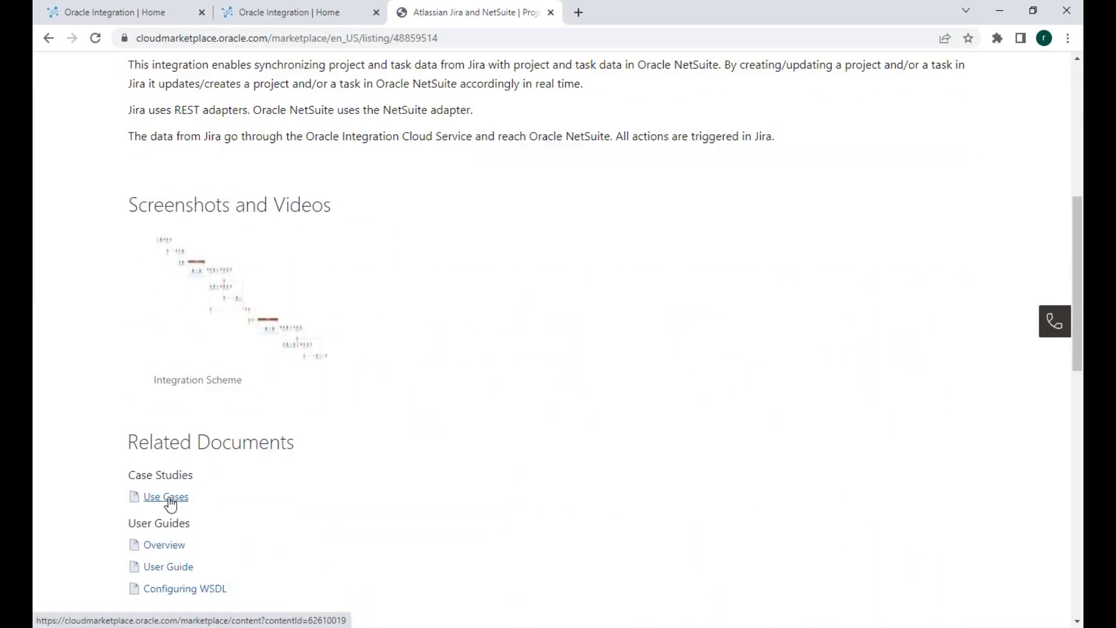
{"action": "scroll", "coordinate": [236, 493], "scroll_direction": "down", "scroll_amount": 5}
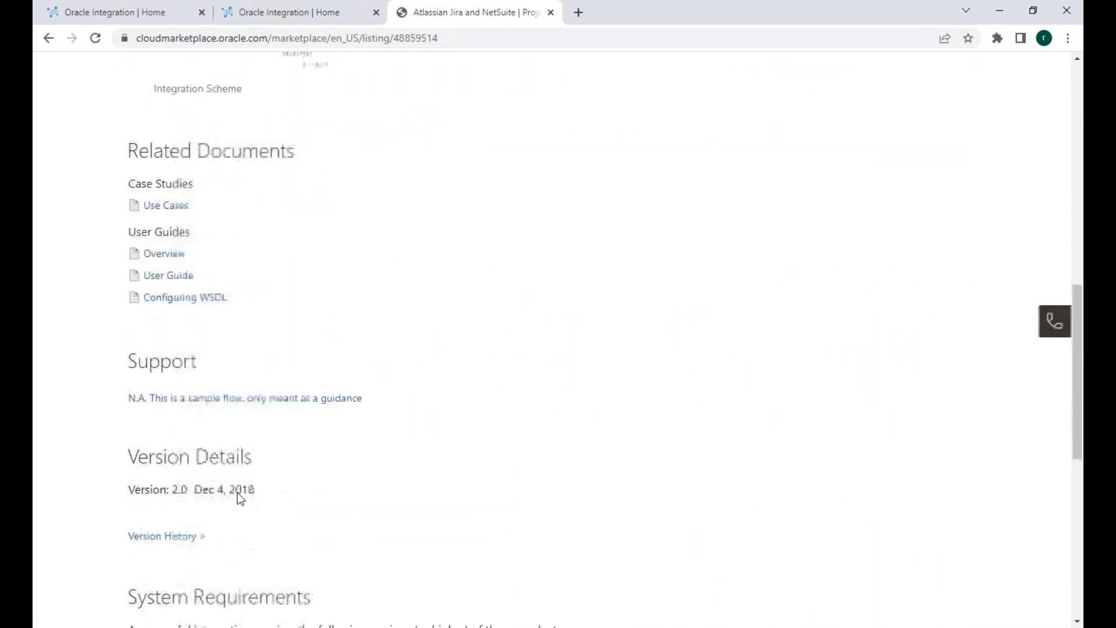
{"action": "scroll", "coordinate": [302, 381], "scroll_direction": "up", "scroll_amount": 3}
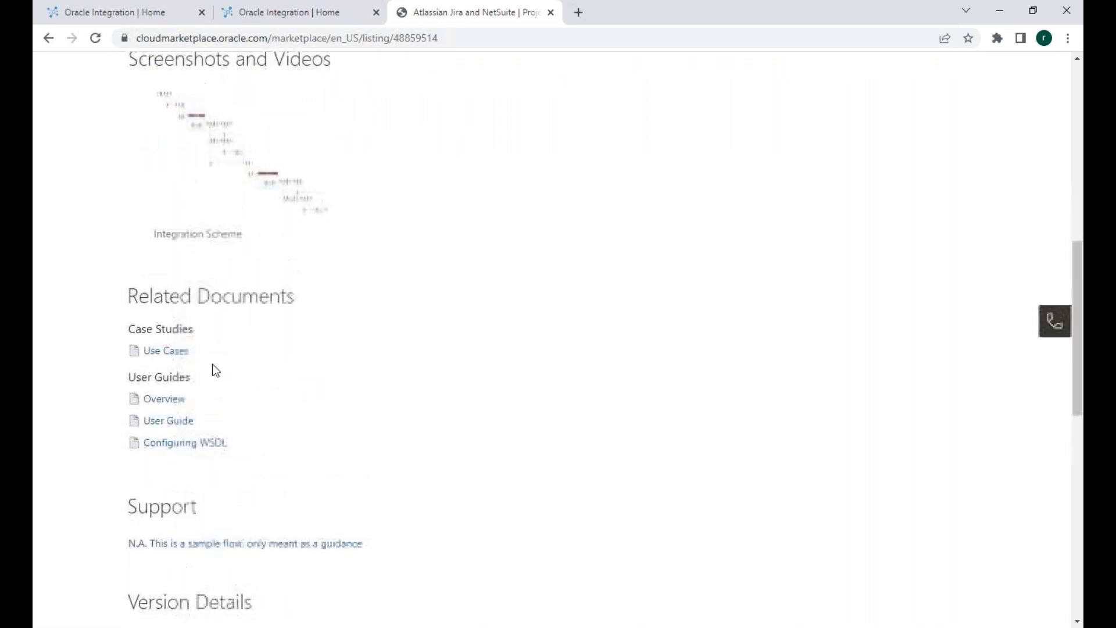
{"action": "left_click", "coordinate": [252, 180]}
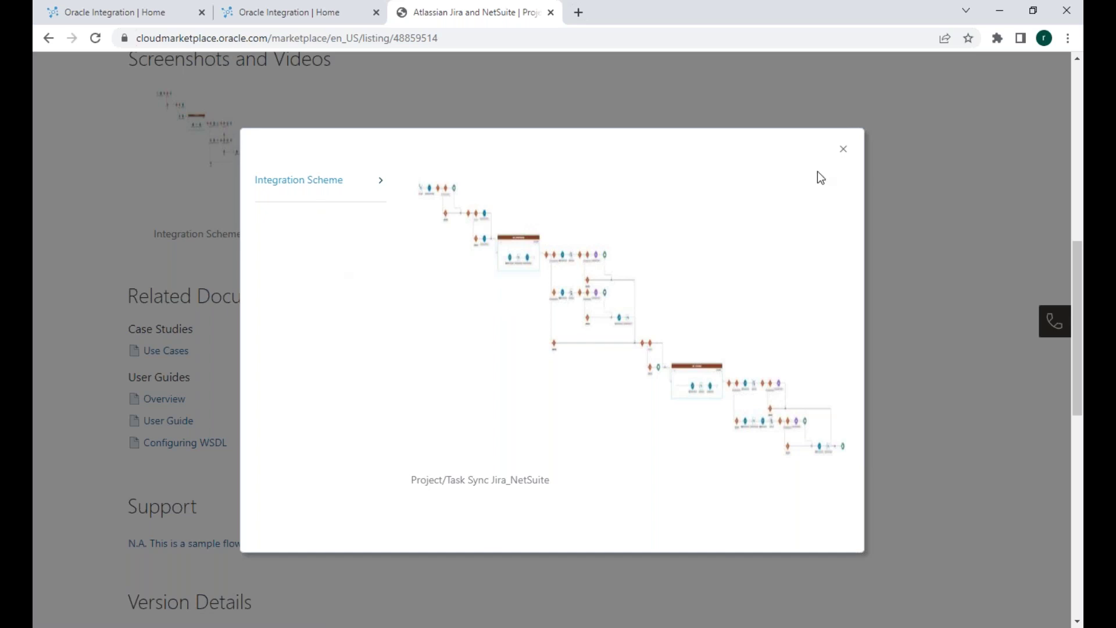
{"action": "left_click", "coordinate": [214, 331]}
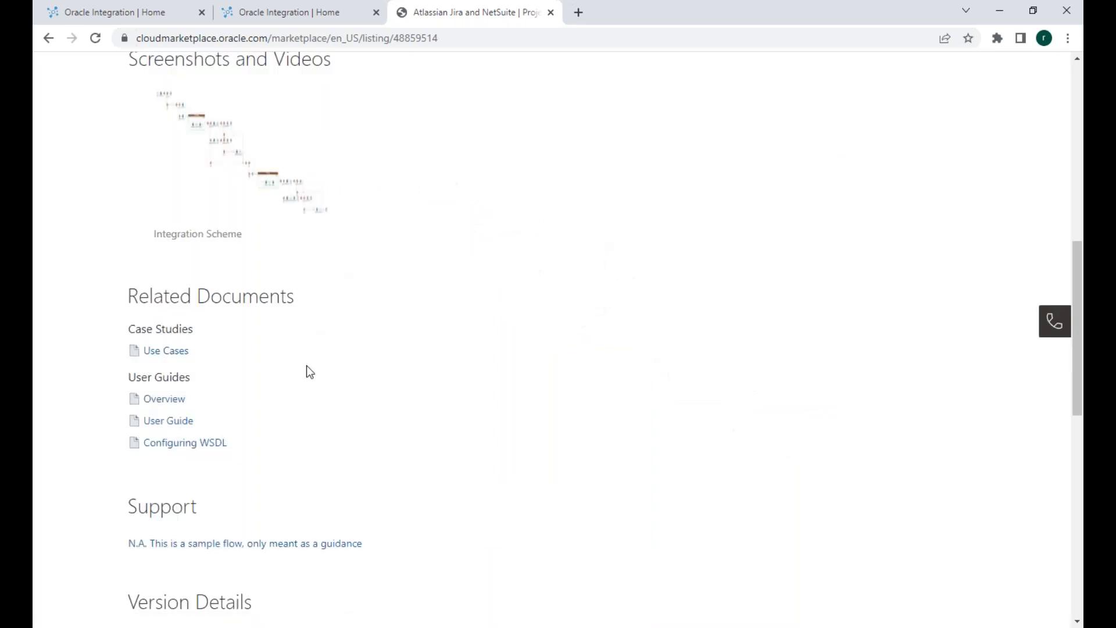
{"action": "key", "text": "Home"}
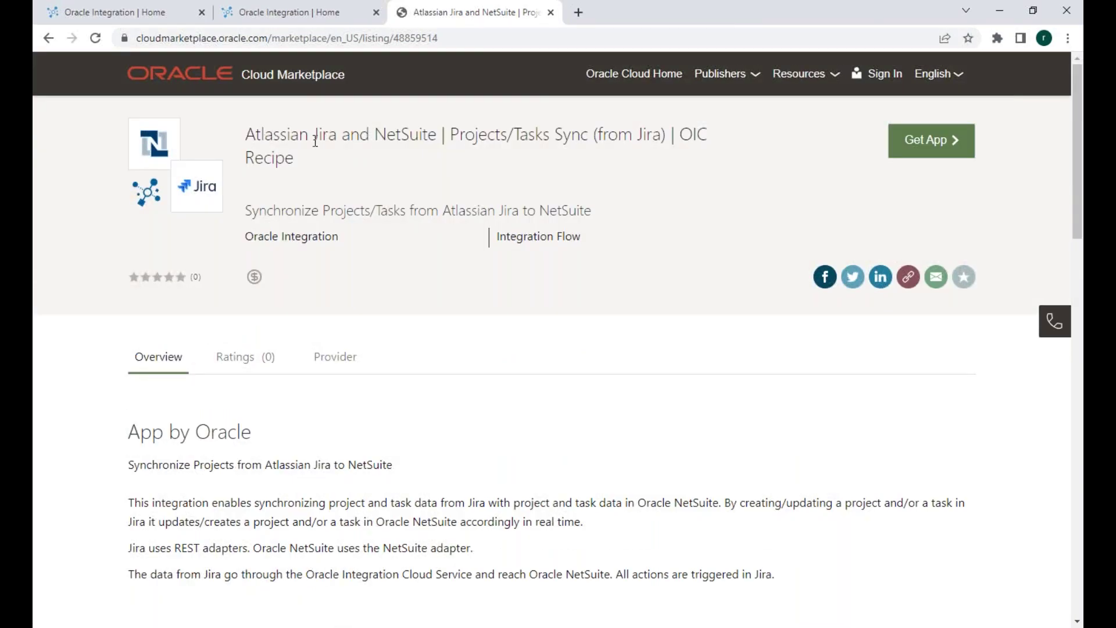
Step: Examine the Jira and NetSuite recipe's title, description, integration scheme and related documents such as Use Cases and User Guide
{"action": "left_click_drag", "start_coordinate": [314, 141], "coordinate": [443, 136]}
{"action": "left_click", "coordinate": [418, 169]}
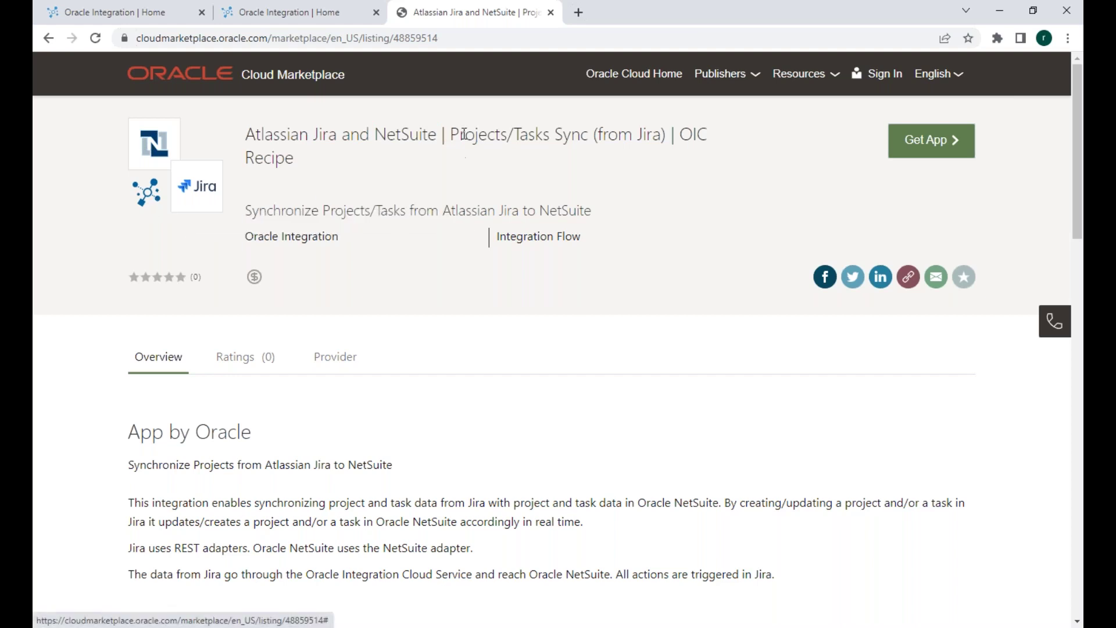
{"action": "left_click_drag", "start_coordinate": [374, 135], "coordinate": [437, 135]}
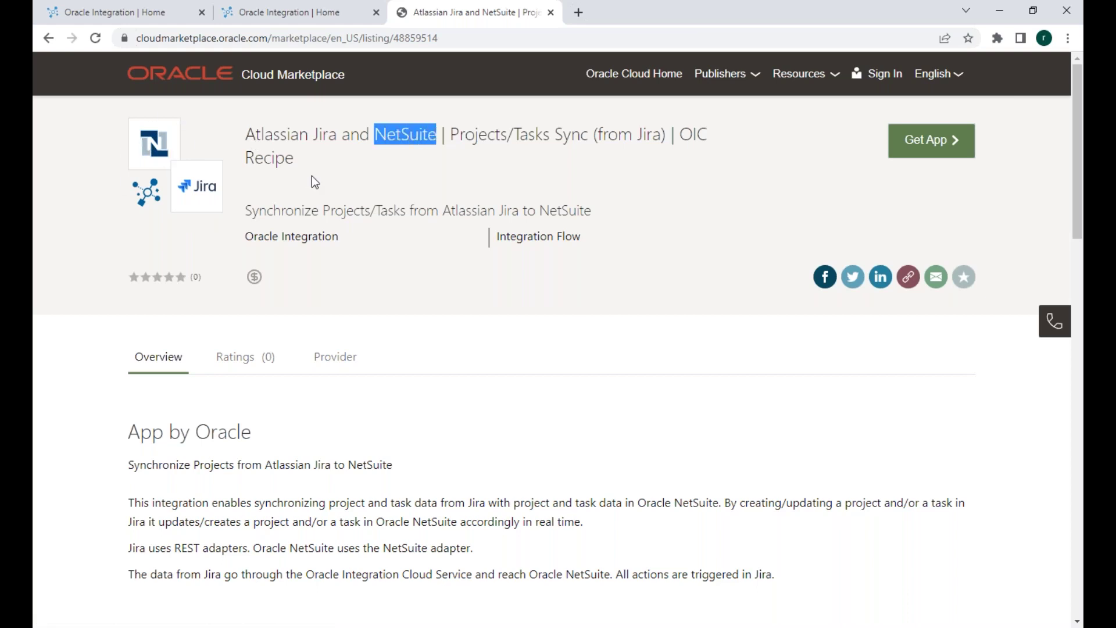
{"action": "left_click", "coordinate": [240, 173]}
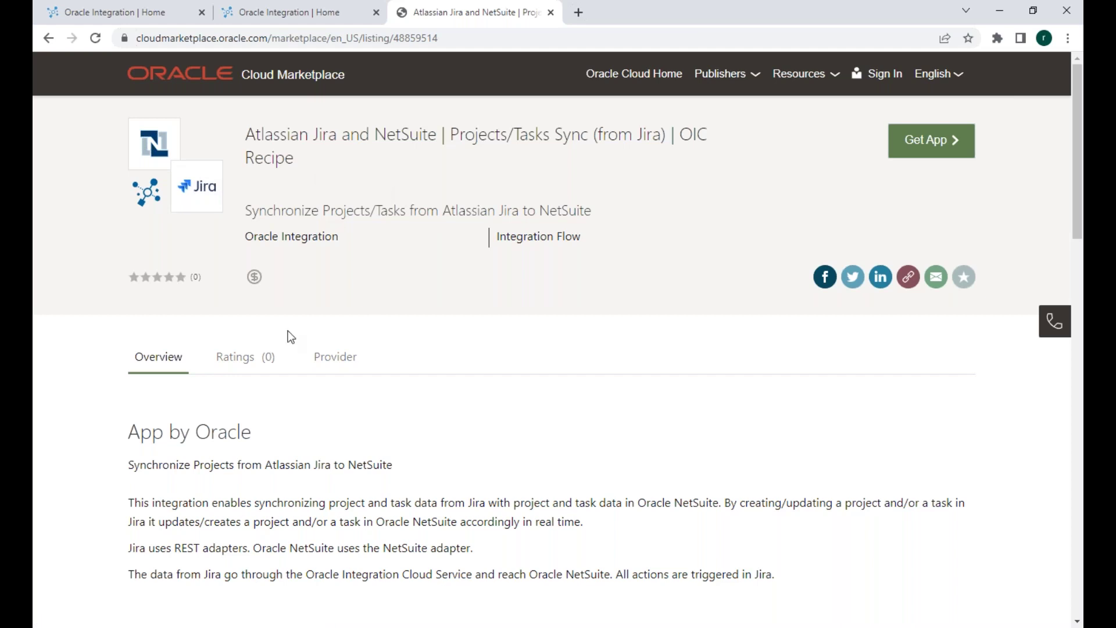
{"action": "scroll", "coordinate": [490, 322], "scroll_direction": "down", "scroll_amount": 5}
{"action": "scroll", "coordinate": [502, 358], "scroll_direction": "down", "scroll_amount": 5}
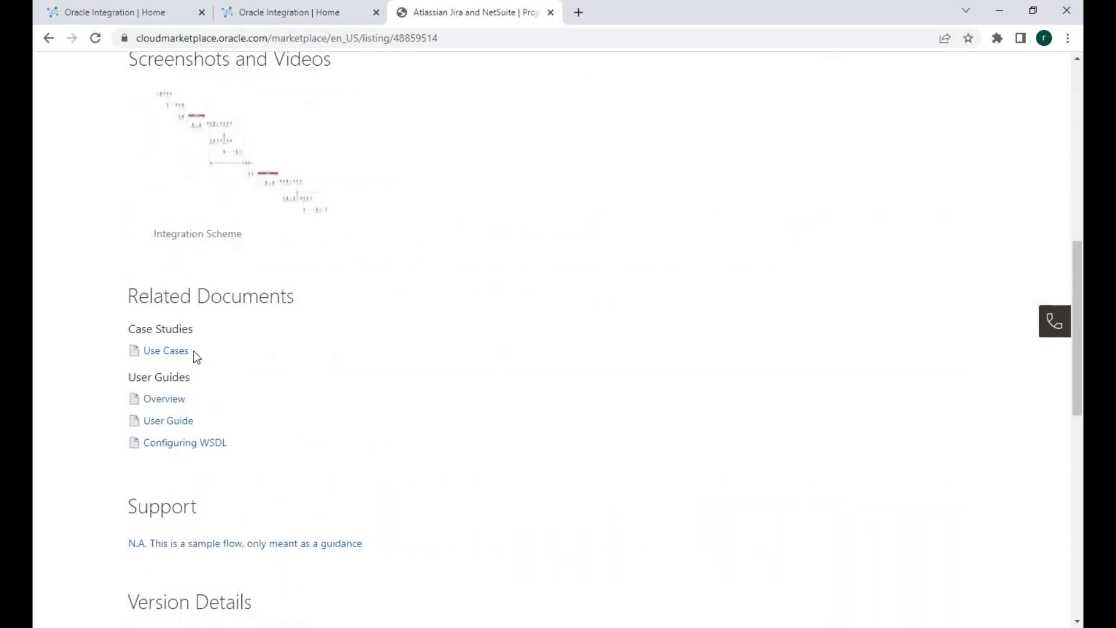
{"action": "scroll", "coordinate": [607, 303], "scroll_direction": "up", "scroll_amount": 10}
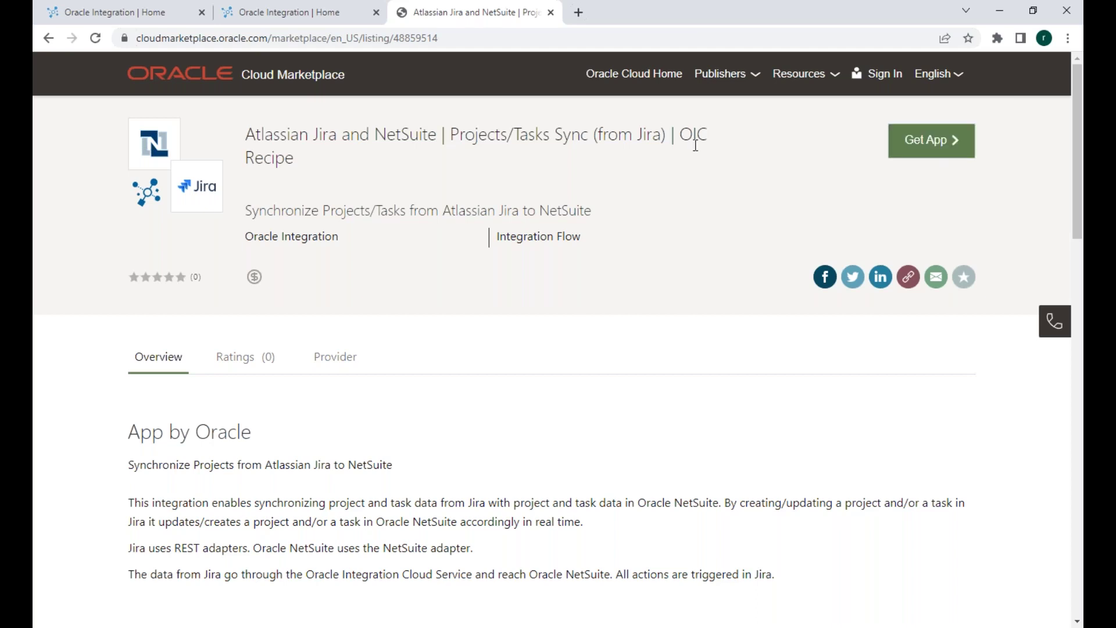
{"action": "left_click_drag", "start_coordinate": [709, 136], "coordinate": [243, 140]}
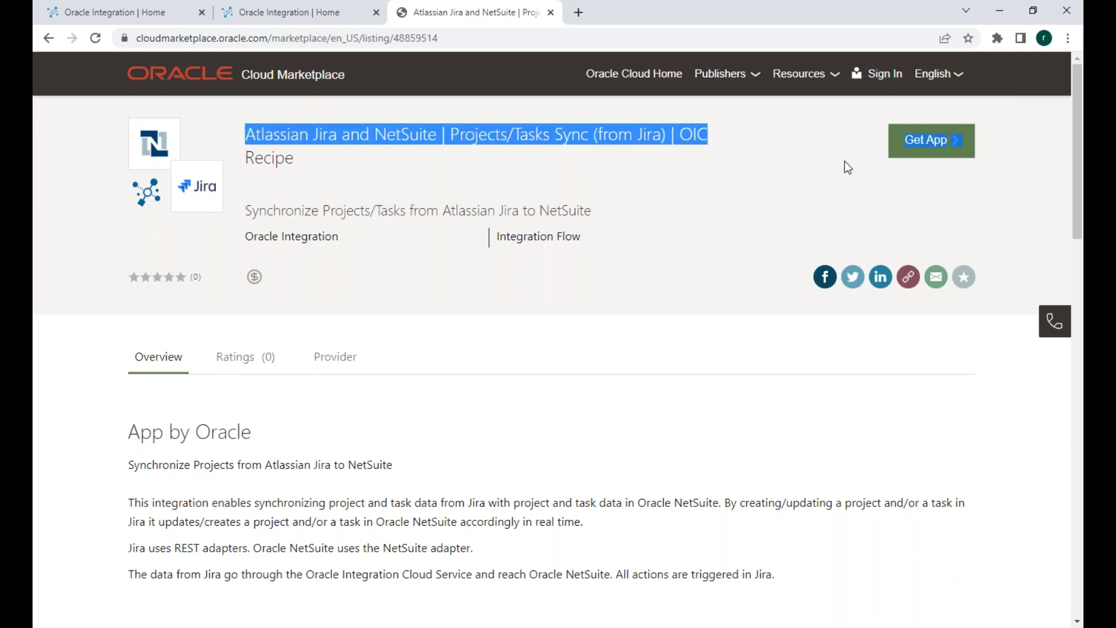
{"action": "left_click", "coordinate": [865, 187]}
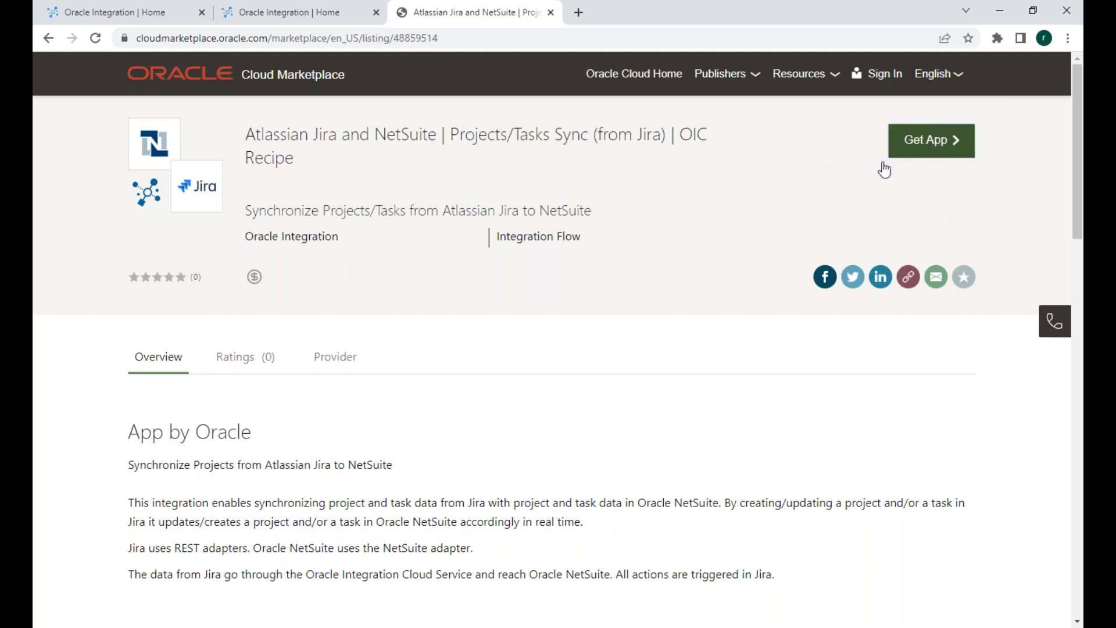
{"action": "scroll", "coordinate": [309, 302], "scroll_direction": "down", "scroll_amount": 12}
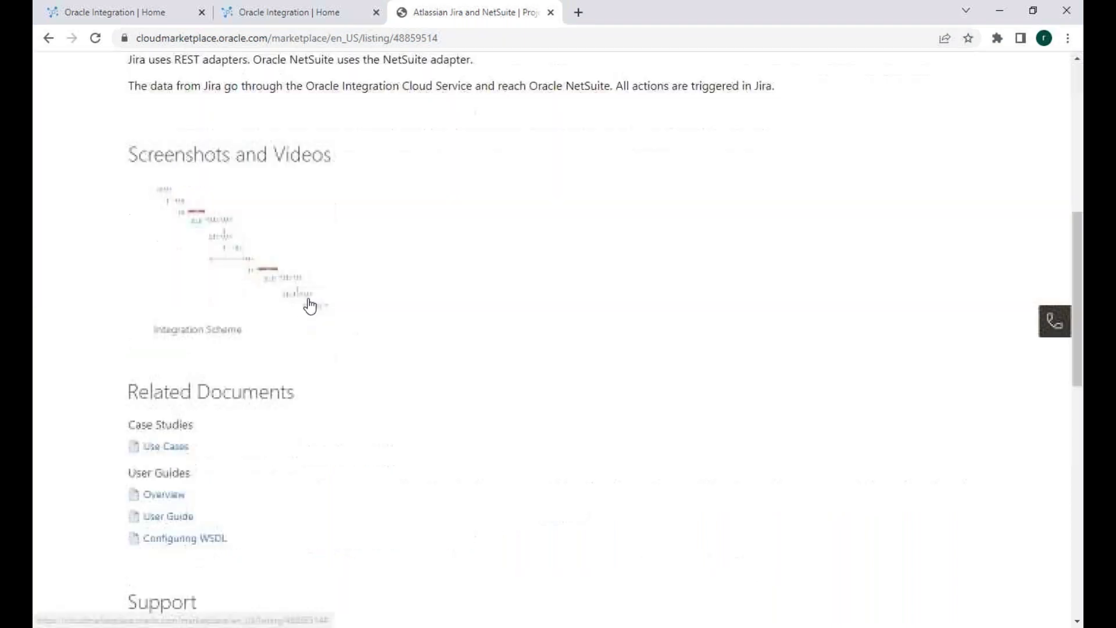
{"action": "scroll", "coordinate": [257, 378], "scroll_direction": "up", "scroll_amount": 6}
{"action": "scroll", "coordinate": [257, 378], "scroll_direction": "up", "scroll_amount": 4}
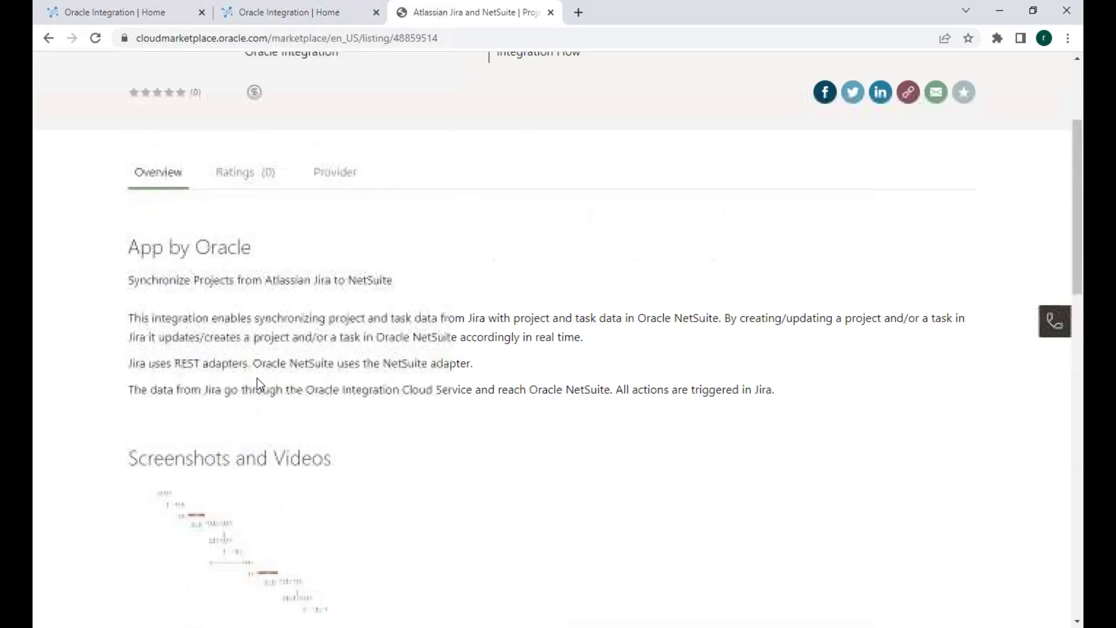
{"action": "left_click", "coordinate": [291, 13]}
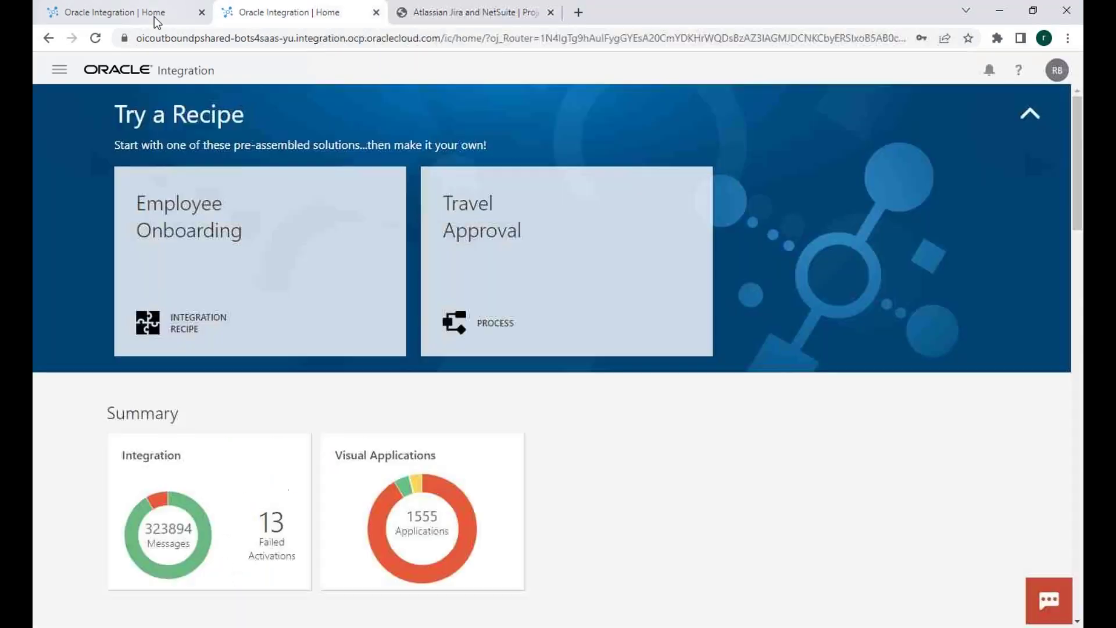
{"action": "left_click", "coordinate": [155, 17]}
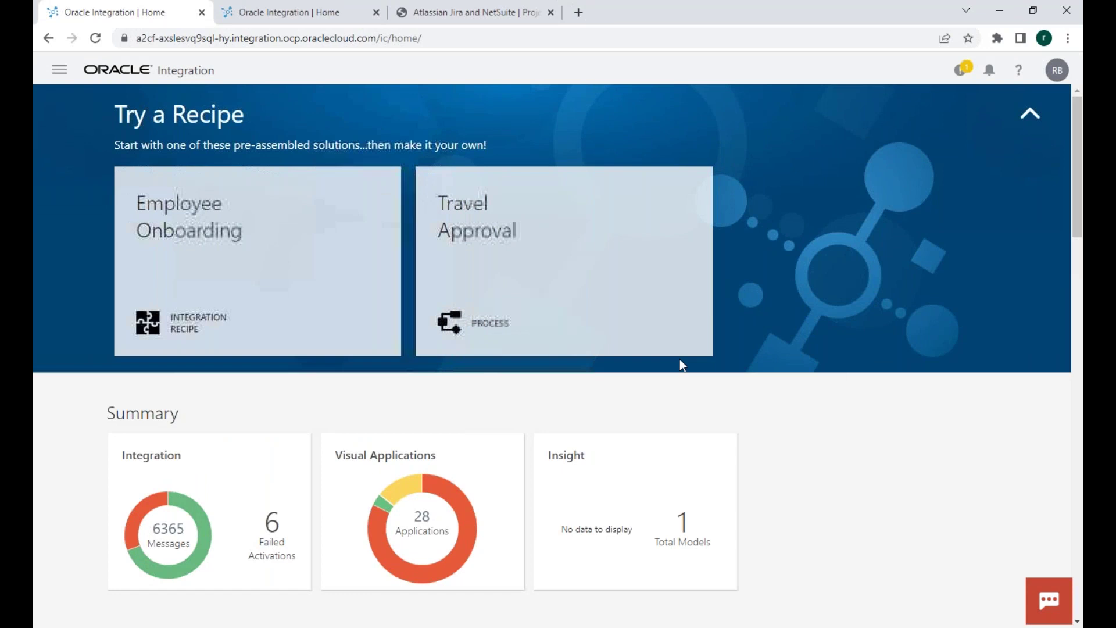
{"action": "left_click", "coordinate": [287, 18]}
{"action": "mouse_move", "coordinate": [643, 336]}
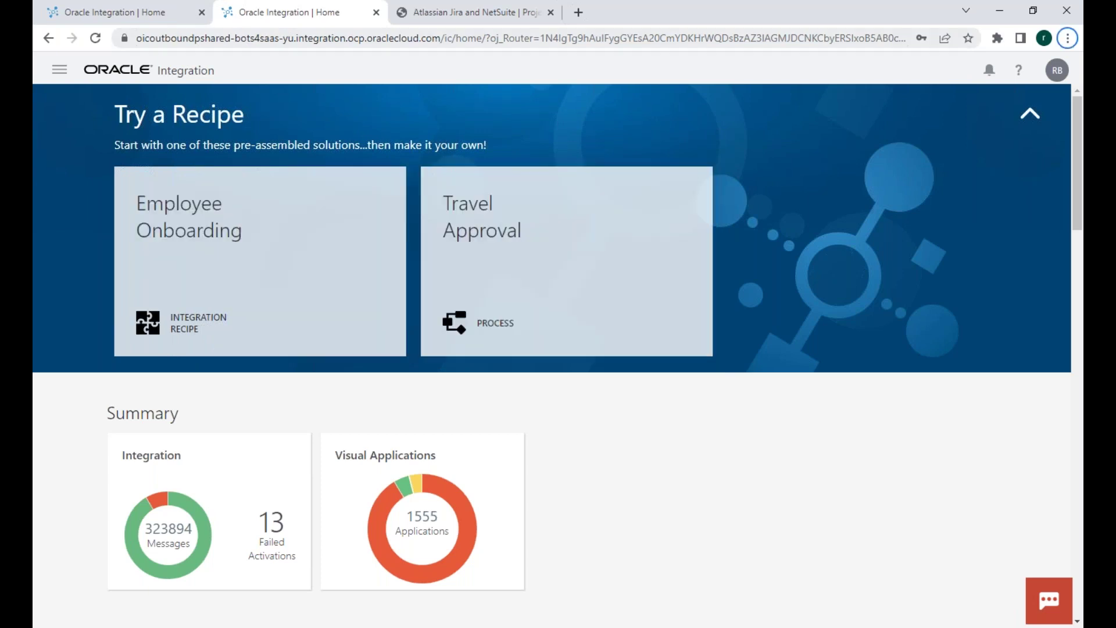
Step: Search Google for "oracle cloud marketplace" in a new browser tab and open the Oracle Cloud Marketplace home page
{"action": "key", "text": "ctrl+t"}
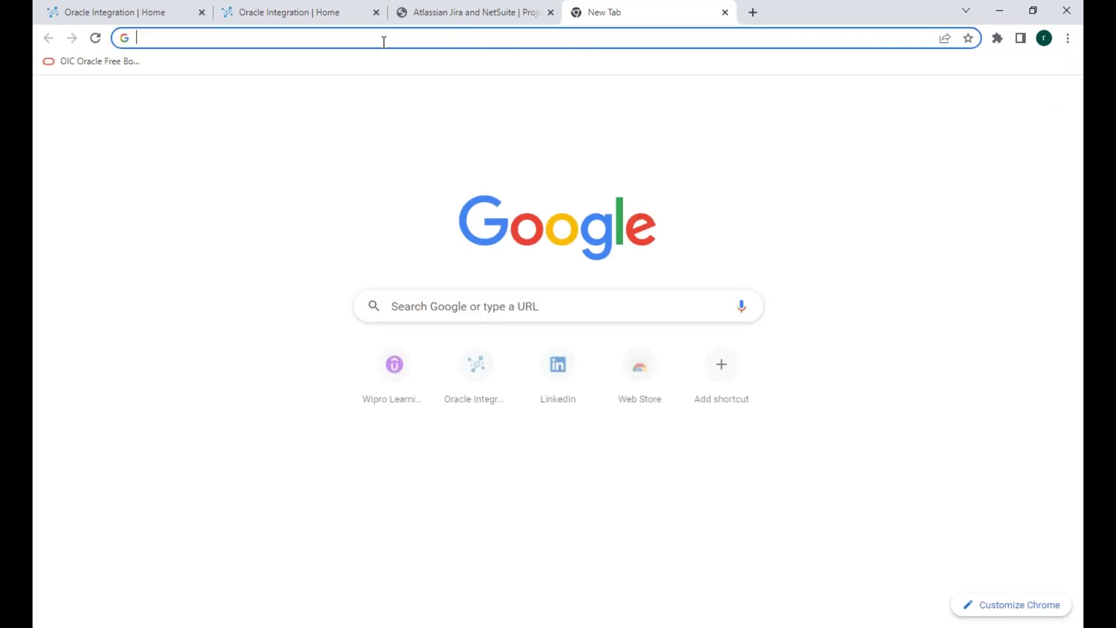
{"action": "type", "text": "oracle cloud marketplace"}
{"action": "key", "text": "Return"}
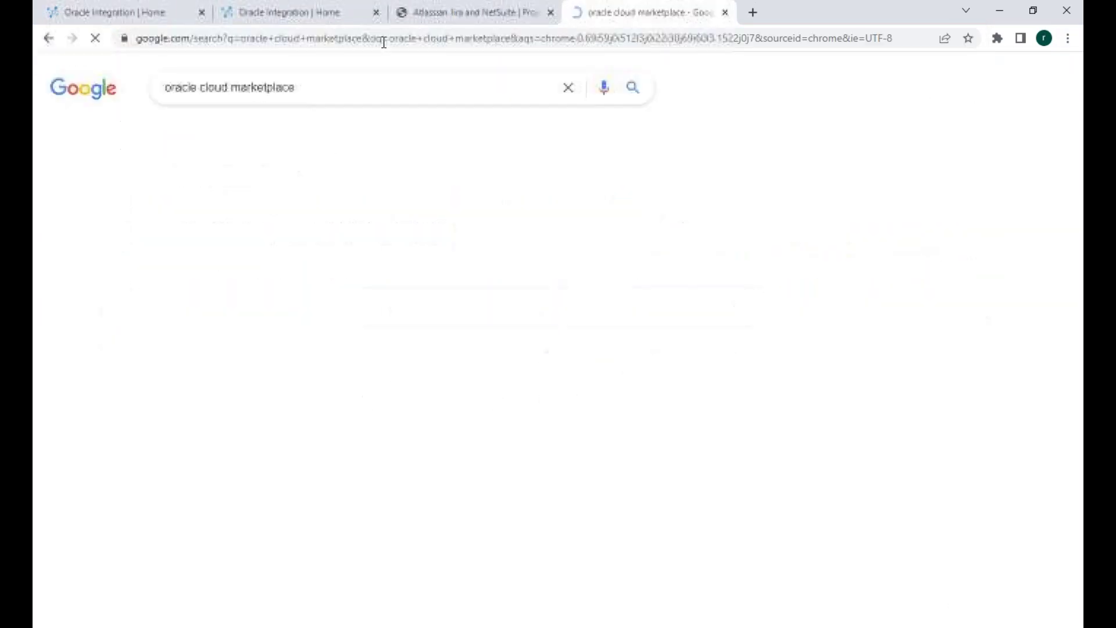
{"action": "left_click", "coordinate": [279, 224]}
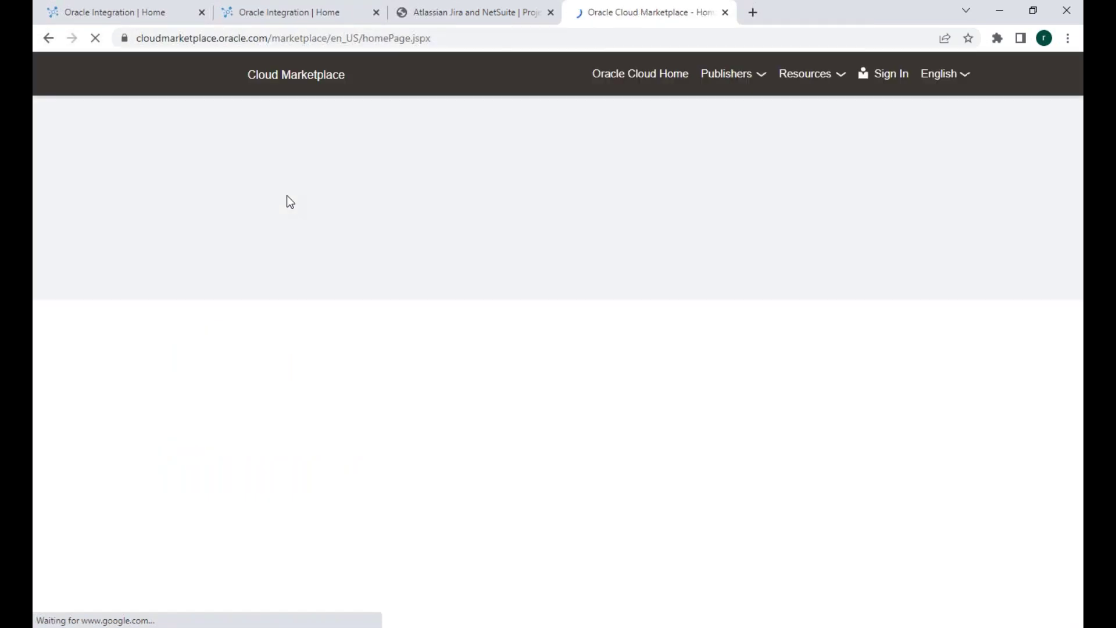
{"action": "scroll", "coordinate": [197, 120], "scroll_direction": "down", "scroll_amount": 5}
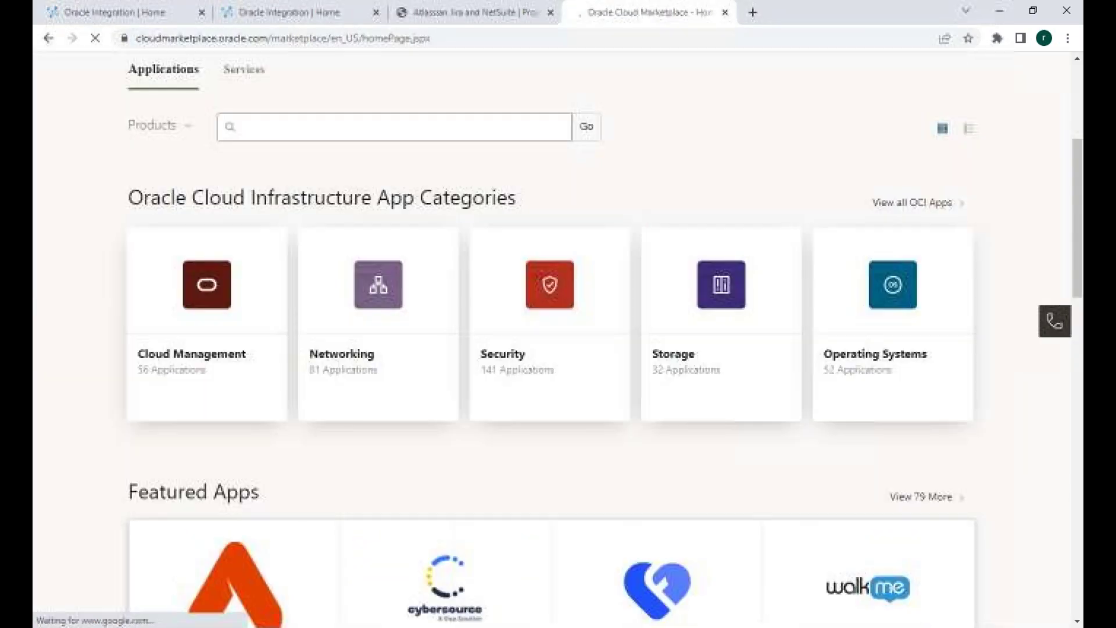
Step: Show the marketplace applications for the Oracle Integration product from the Platform (PaaS) category
{"action": "left_click", "coordinate": [191, 110]}
{"action": "left_click", "coordinate": [192, 114]}
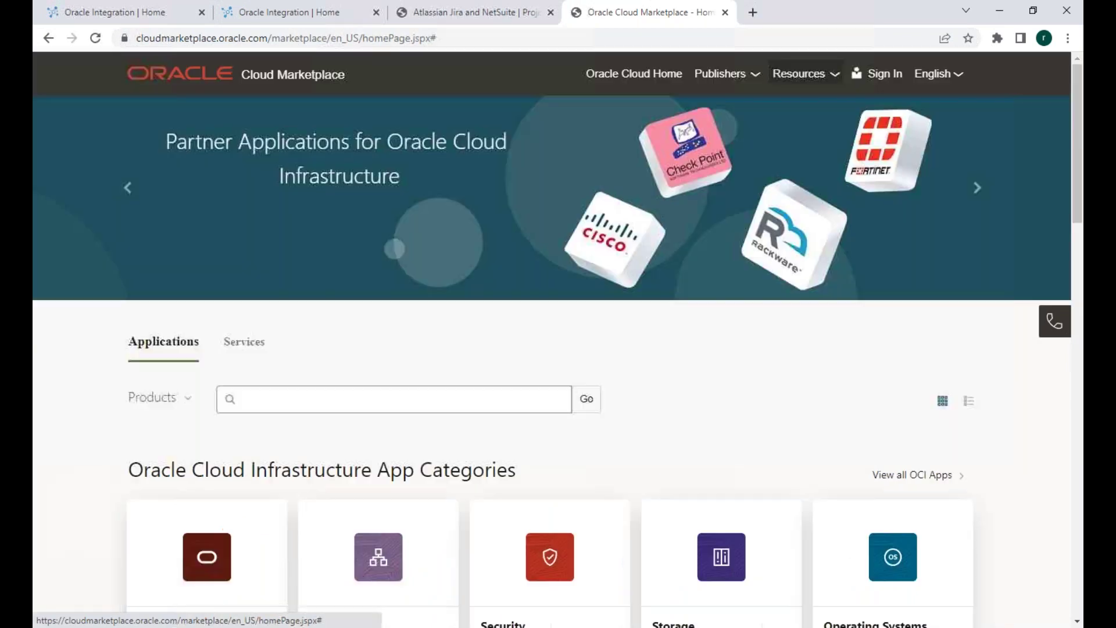
{"action": "left_click", "coordinate": [174, 398]}
{"action": "mouse_move", "coordinate": [184, 492]}
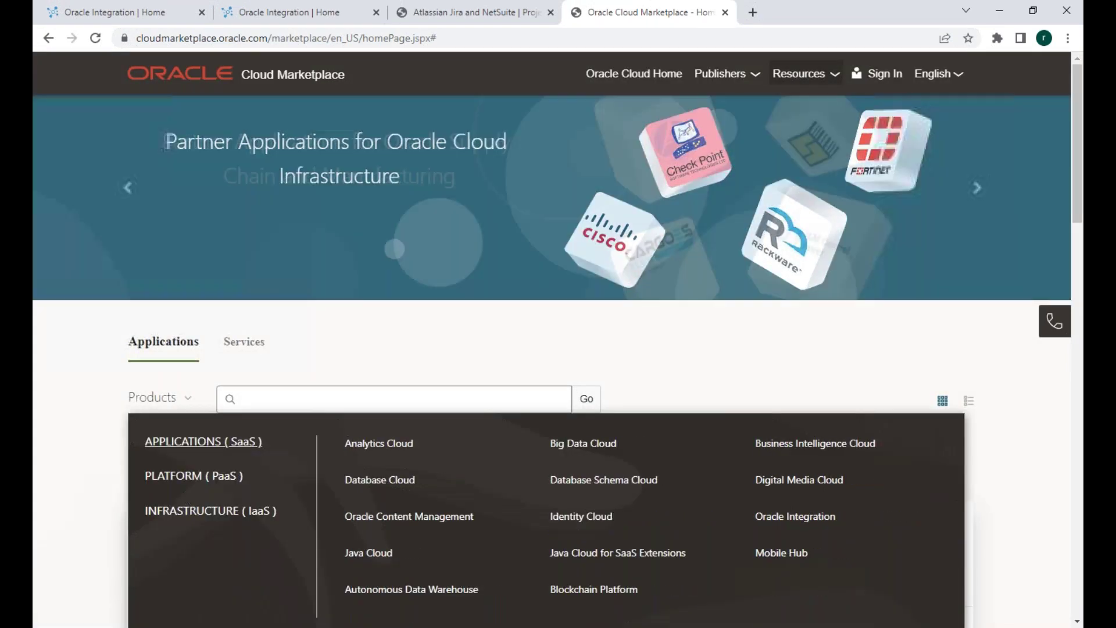
{"action": "left_click", "coordinate": [798, 520]}
Step: Return to the oicoutboundpshared Oracle Integration instance, open its Connections page and bring up the adapter selection for a new connection
{"action": "left_click", "coordinate": [240, 22]}
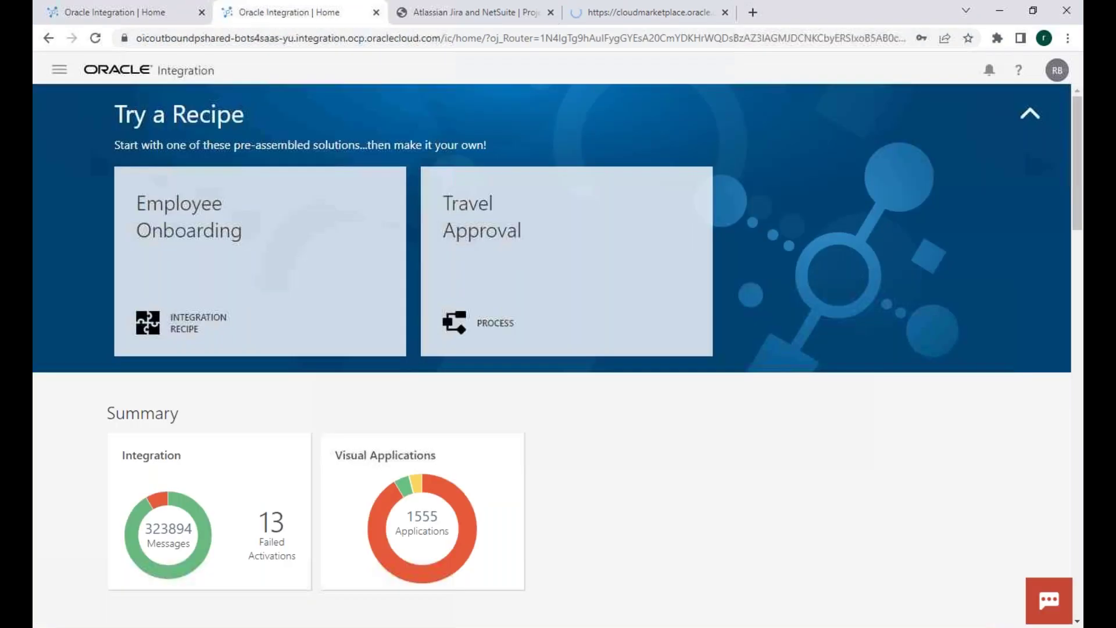
{"action": "left_click", "coordinate": [58, 68]}
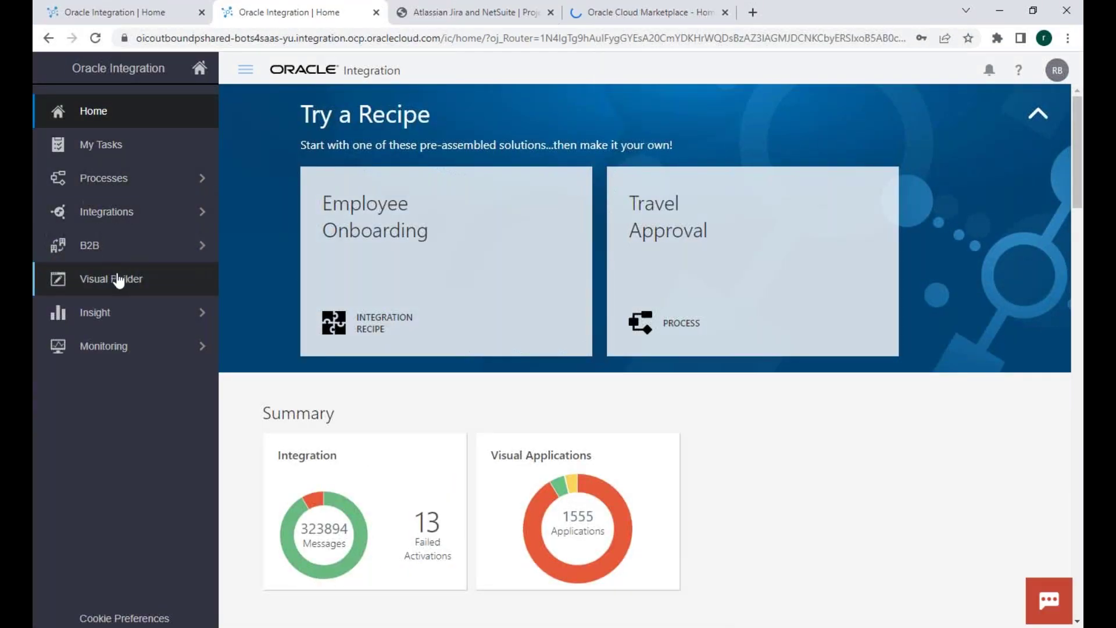
{"action": "left_click", "coordinate": [110, 215]}
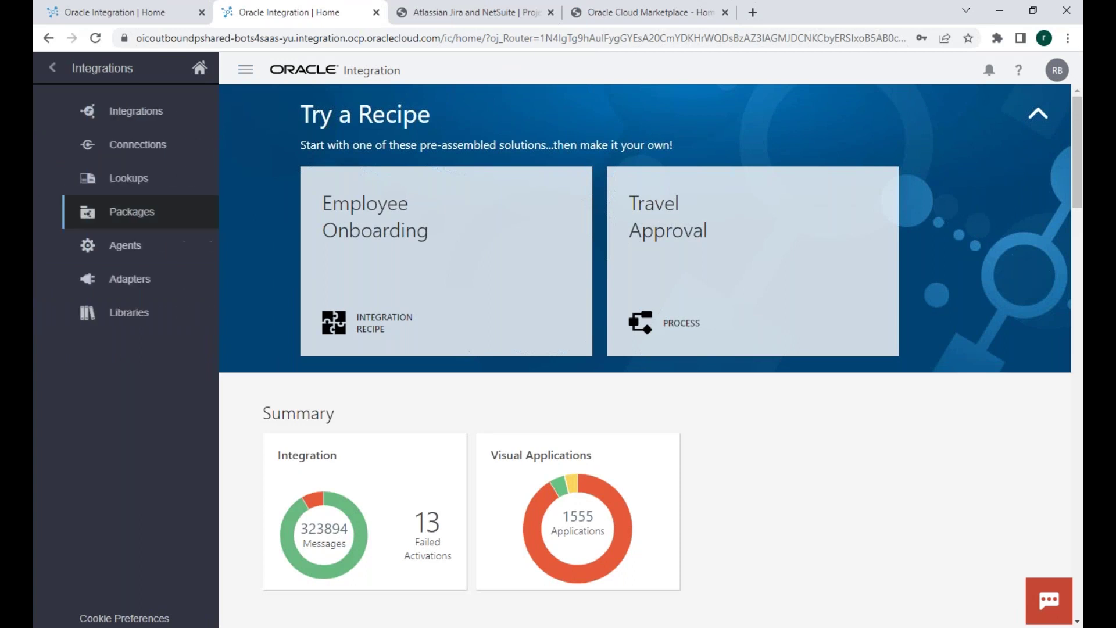
{"action": "left_click", "coordinate": [75, 150]}
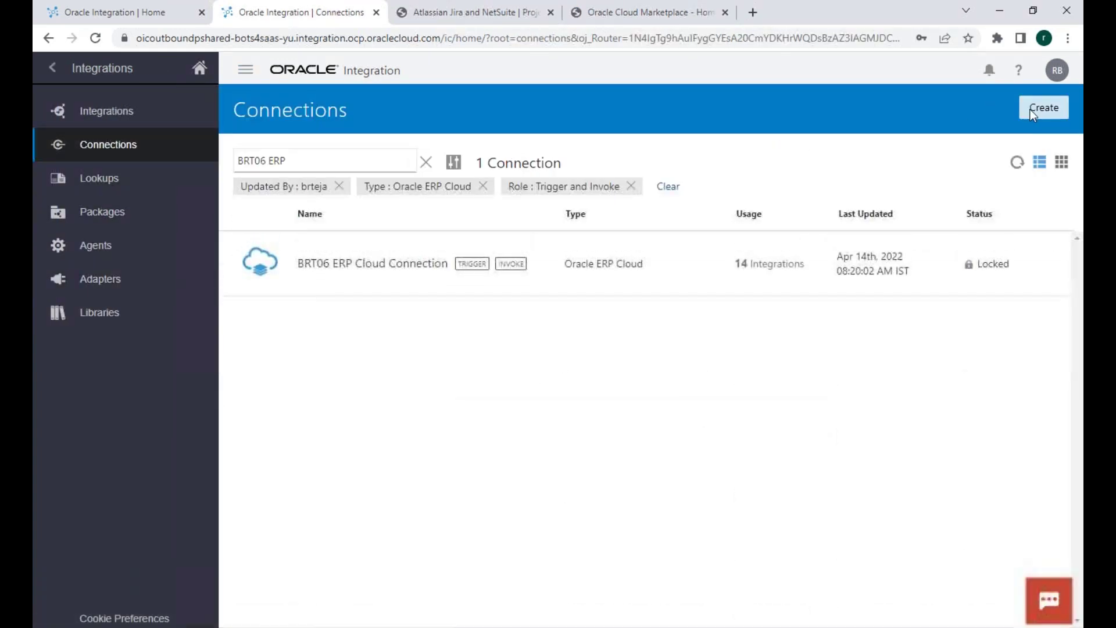
{"action": "left_click", "coordinate": [1031, 109]}
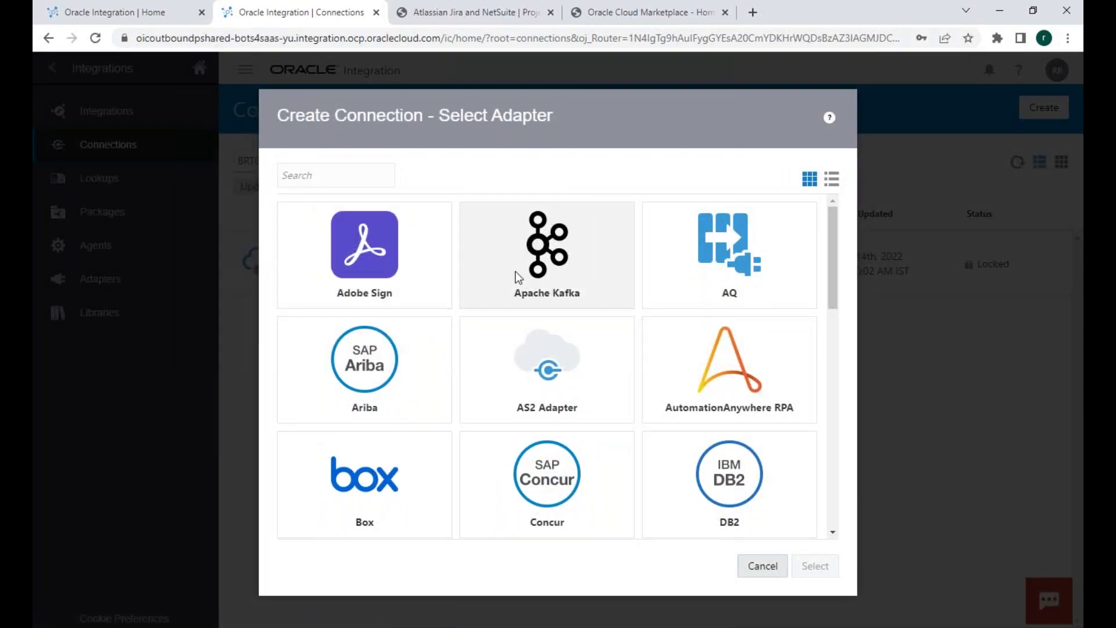
Step: Examine the available adapters through to Zendesk and back up, and close the adapter selection without choosing one
{"action": "scroll", "coordinate": [516, 271], "scroll_direction": "down", "scroll_amount": 9}
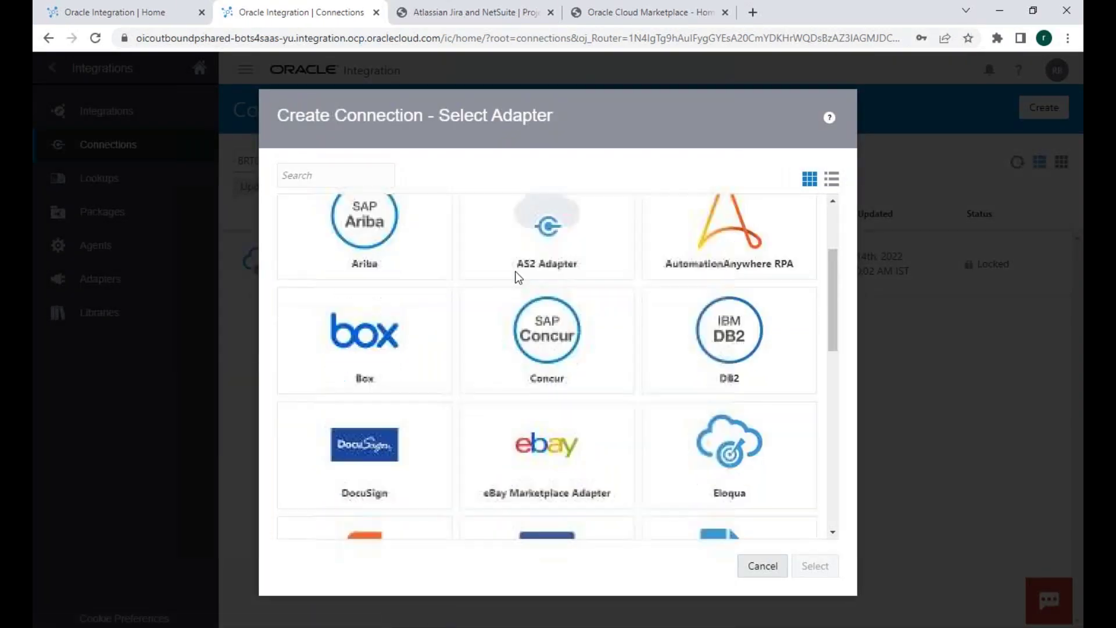
{"action": "scroll", "coordinate": [515, 271], "scroll_direction": "down", "scroll_amount": 6}
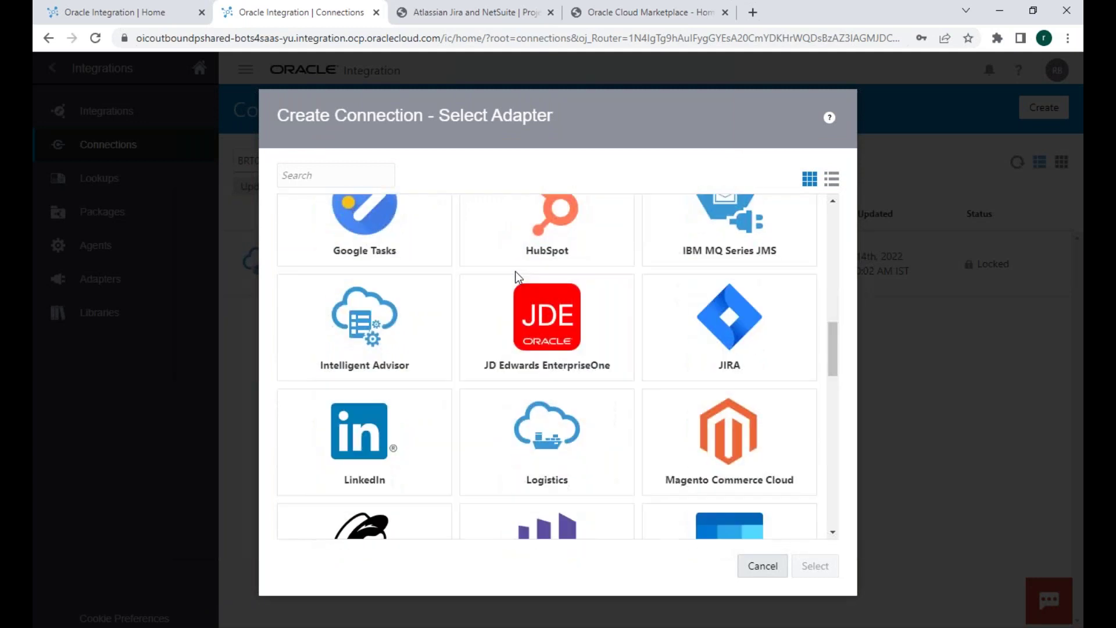
{"action": "scroll", "coordinate": [515, 271], "scroll_direction": "down", "scroll_amount": 9}
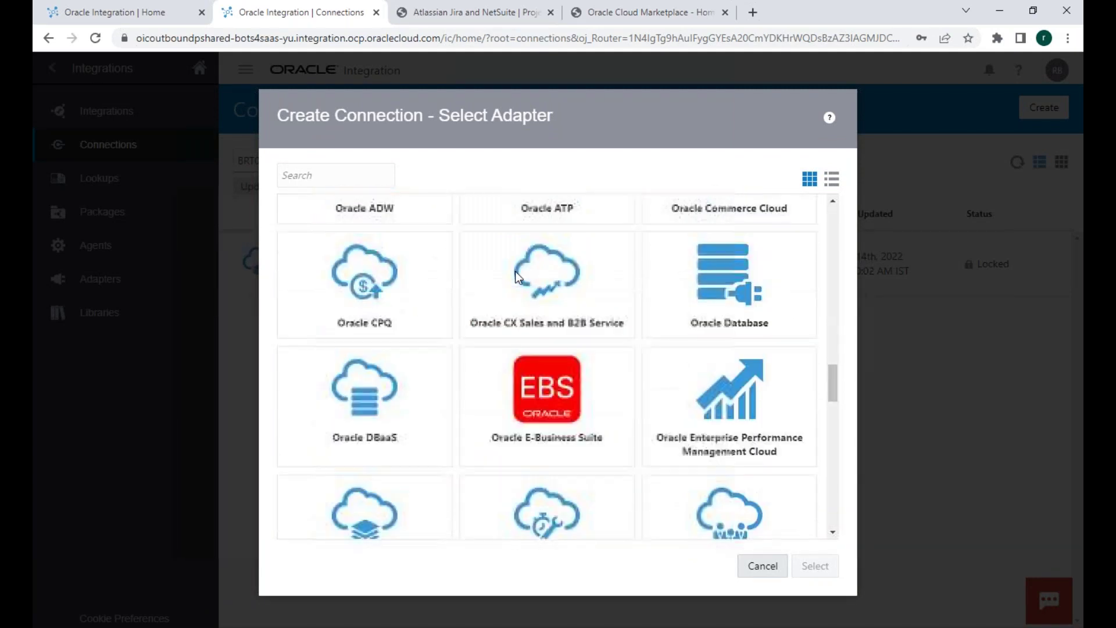
{"action": "scroll", "coordinate": [515, 271], "scroll_direction": "down", "scroll_amount": 5}
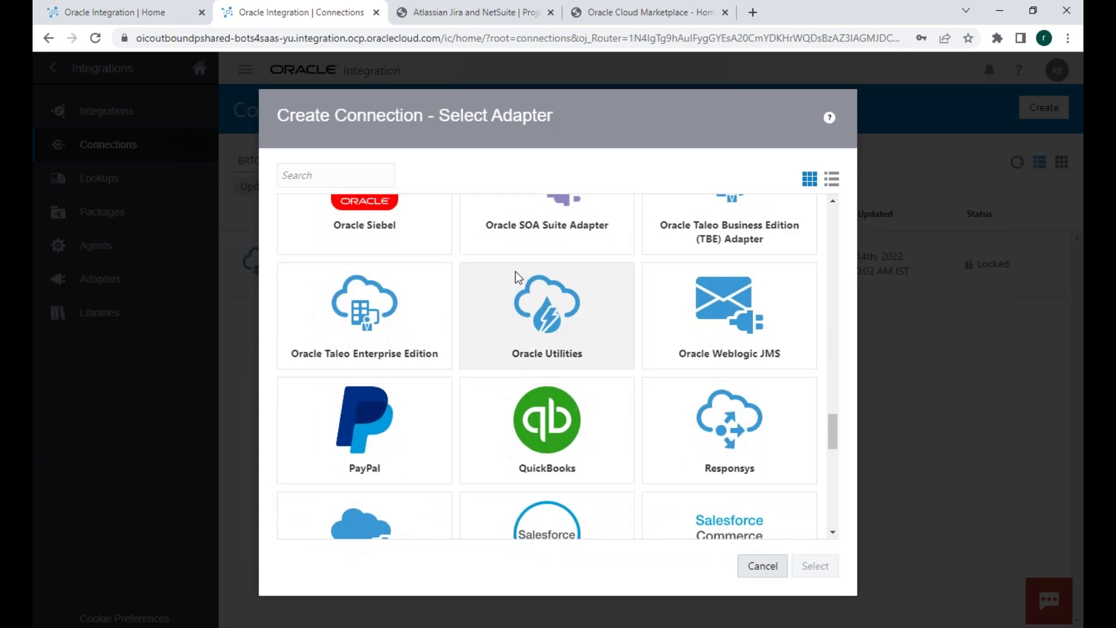
{"action": "scroll", "coordinate": [515, 271], "scroll_direction": "down", "scroll_amount": 2}
{"action": "scroll", "coordinate": [515, 271], "scroll_direction": "down", "scroll_amount": 1}
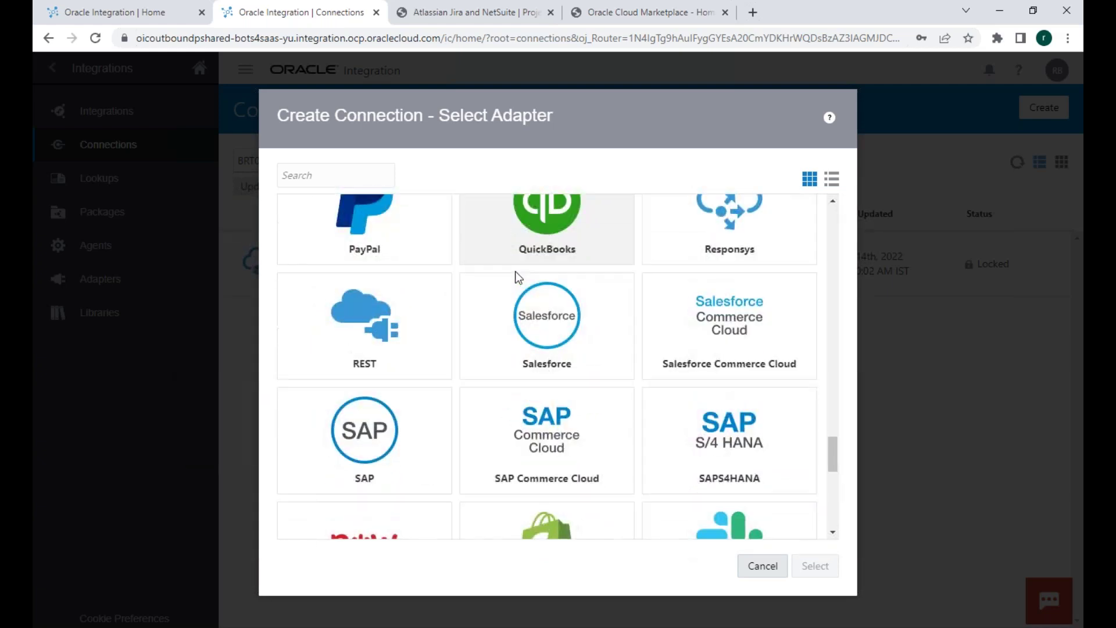
{"action": "scroll", "coordinate": [515, 271], "scroll_direction": "down", "scroll_amount": 1}
{"action": "scroll", "coordinate": [515, 271], "scroll_direction": "down", "scroll_amount": 2}
{"action": "scroll", "coordinate": [515, 271], "scroll_direction": "down", "scroll_amount": 2}
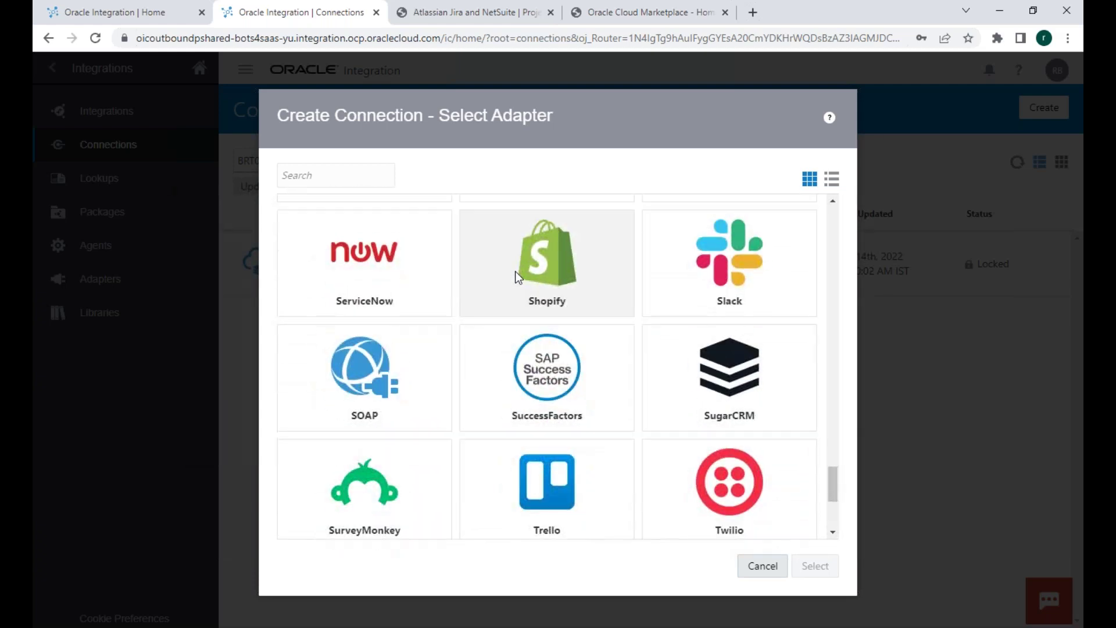
{"action": "scroll", "coordinate": [515, 270], "scroll_direction": "down", "scroll_amount": 2}
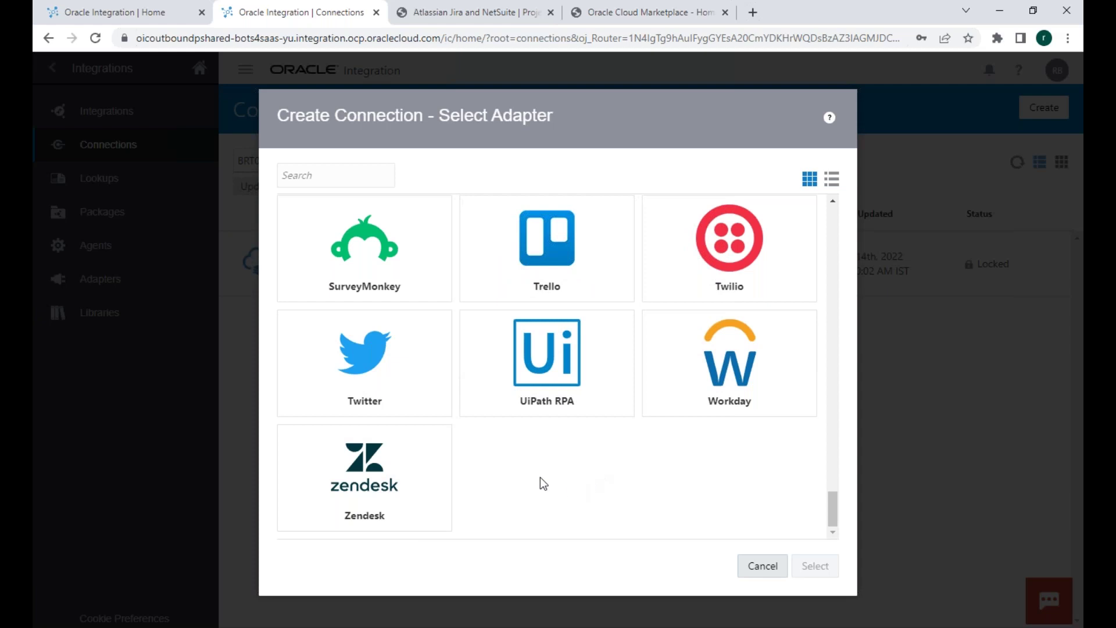
{"action": "scroll", "coordinate": [494, 454], "scroll_direction": "up", "scroll_amount": 5}
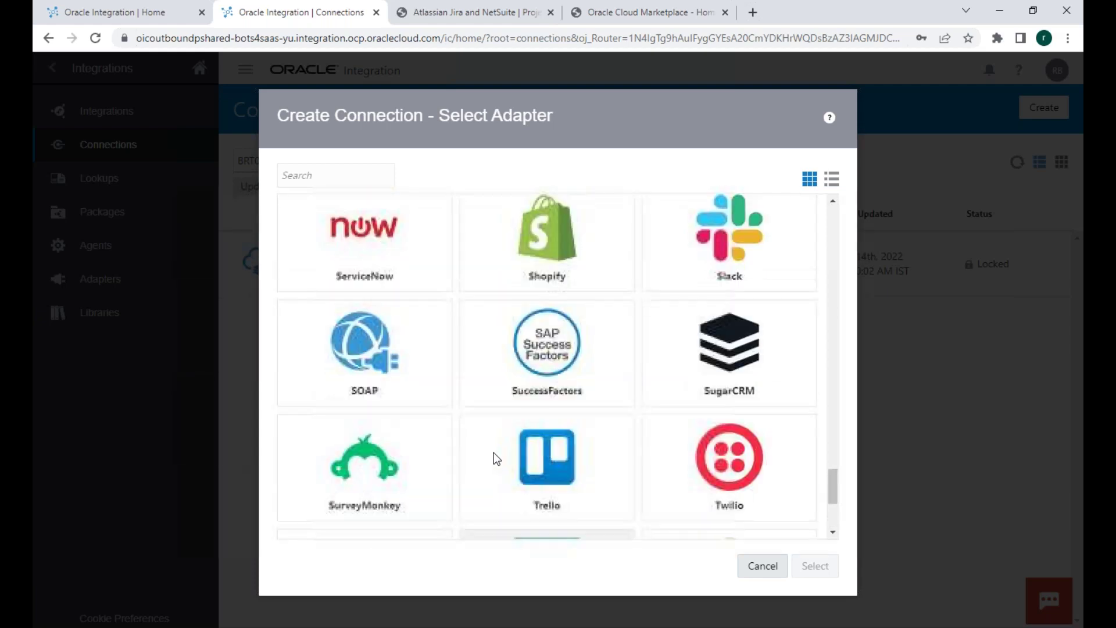
{"action": "scroll", "coordinate": [493, 454], "scroll_direction": "up", "scroll_amount": 2}
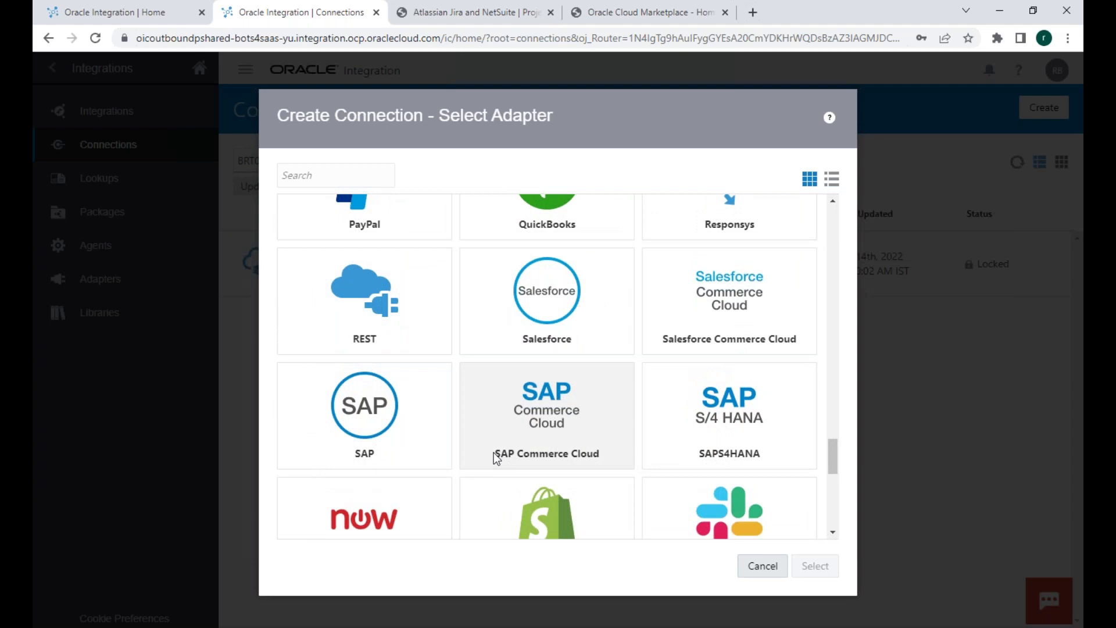
{"action": "scroll", "coordinate": [494, 453], "scroll_direction": "up", "scroll_amount": 1}
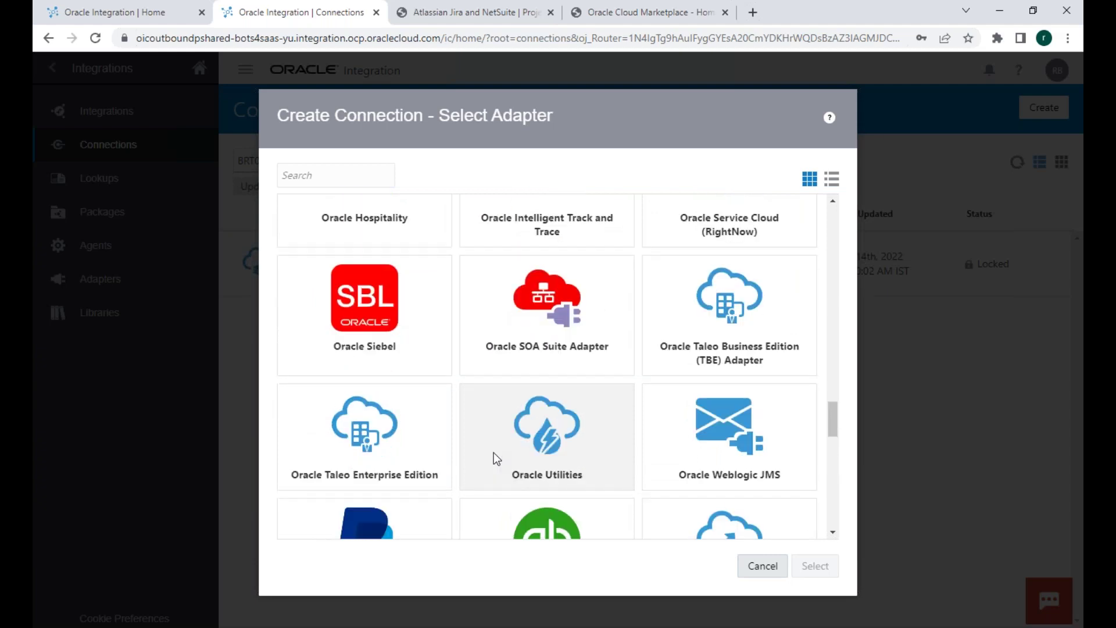
{"action": "scroll", "coordinate": [494, 452], "scroll_direction": "up", "scroll_amount": 10}
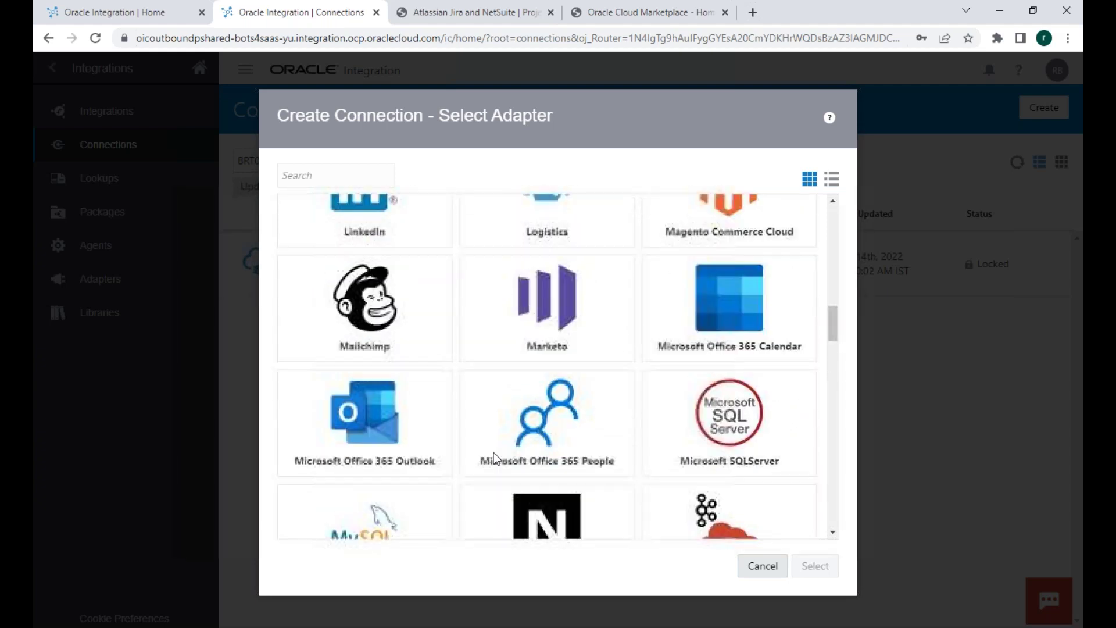
{"action": "scroll", "coordinate": [494, 453], "scroll_direction": "up", "scroll_amount": 6}
{"action": "left_click", "coordinate": [756, 567]}
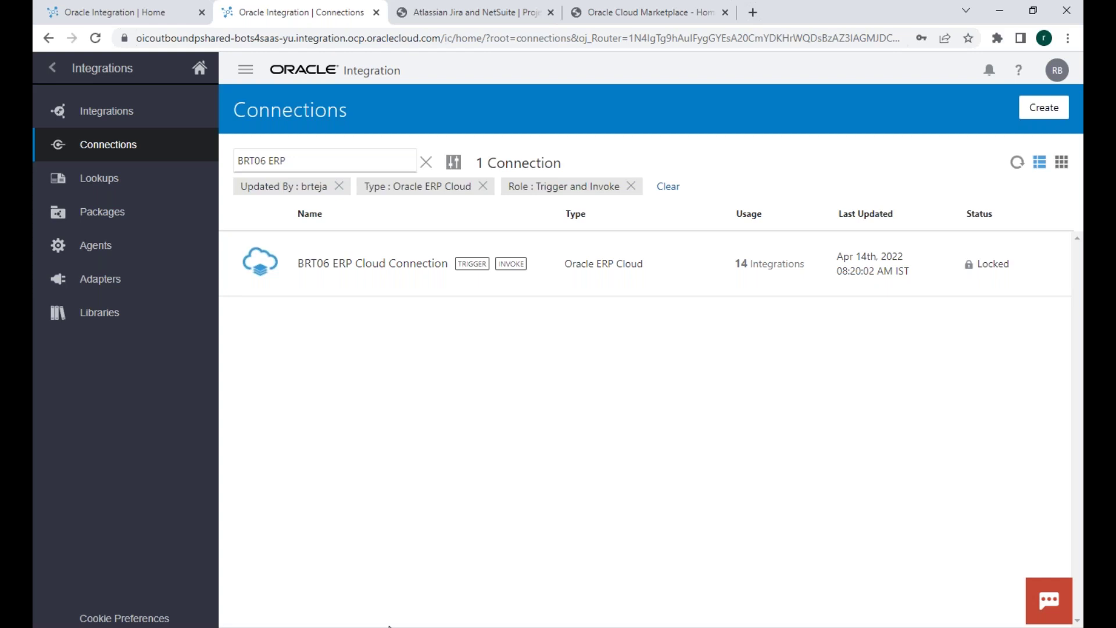
Step: Switch to Notepad++ and create a new blank document for notes
{"action": "left_click", "coordinate": [145, 115]}
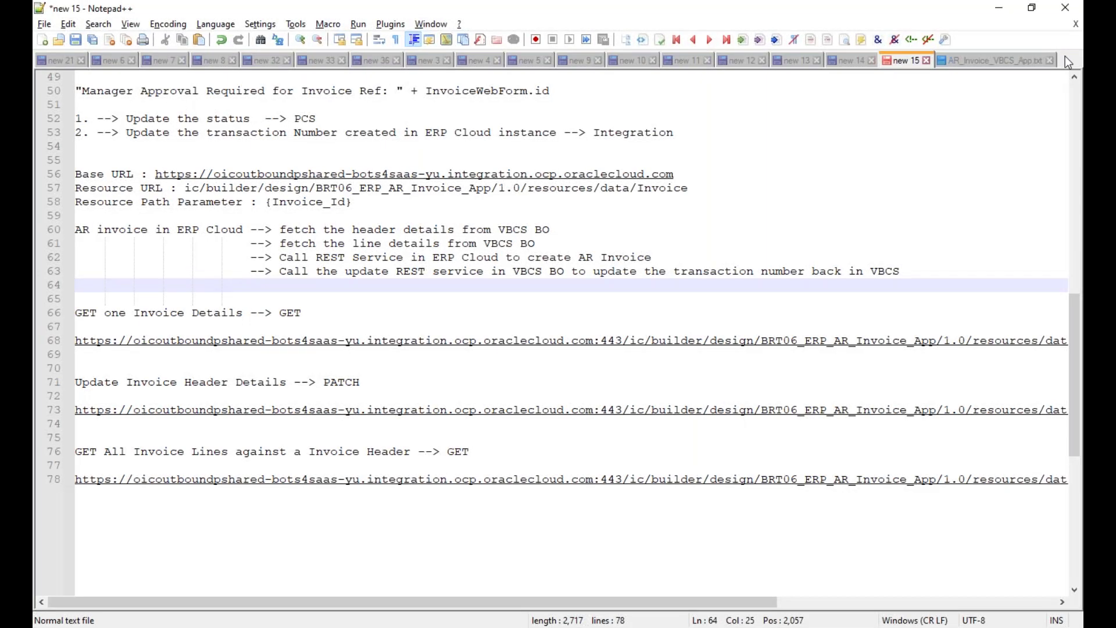
{"action": "double_click", "coordinate": [1065, 56]}
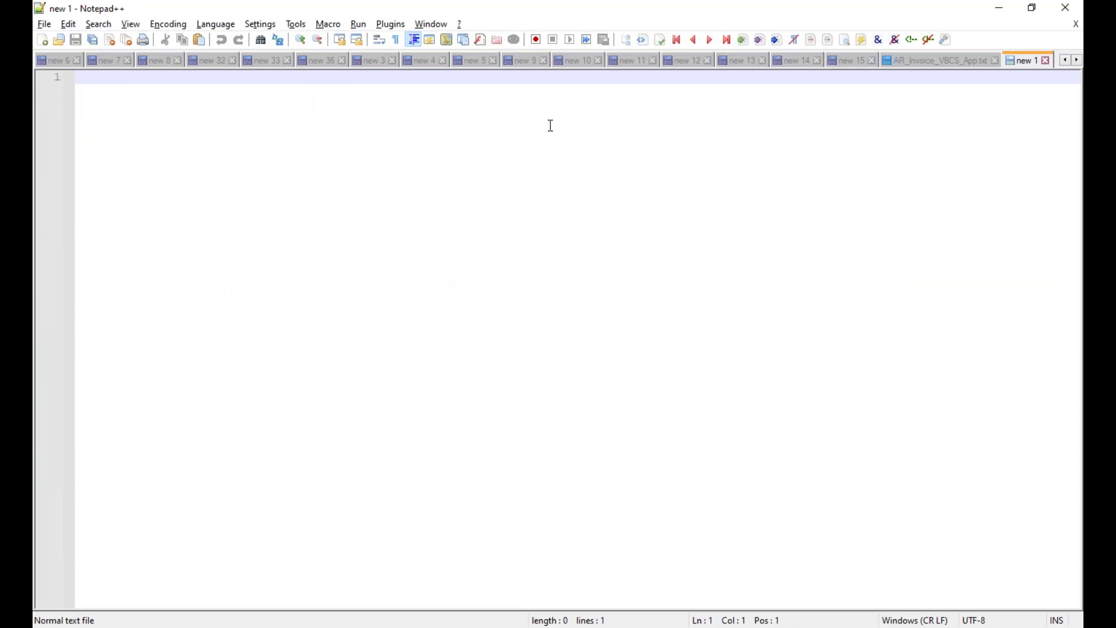
{"action": "key", "text": "Return"}
{"action": "key", "text": "Return"}
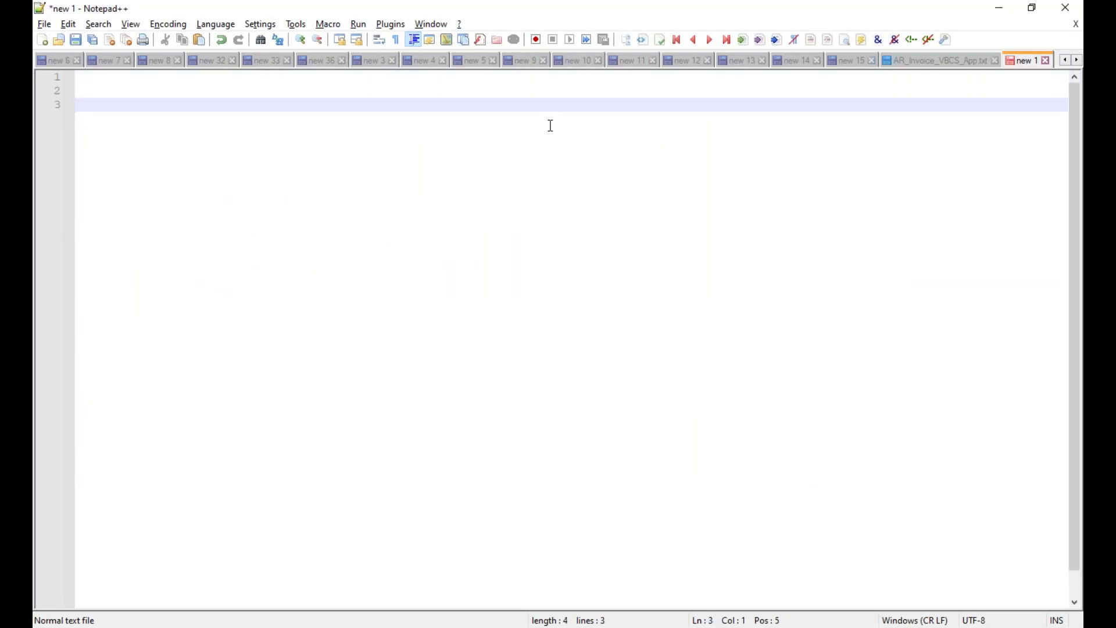
{"action": "key", "text": "BackSpace"}
{"action": "key", "text": "BackSpace"}
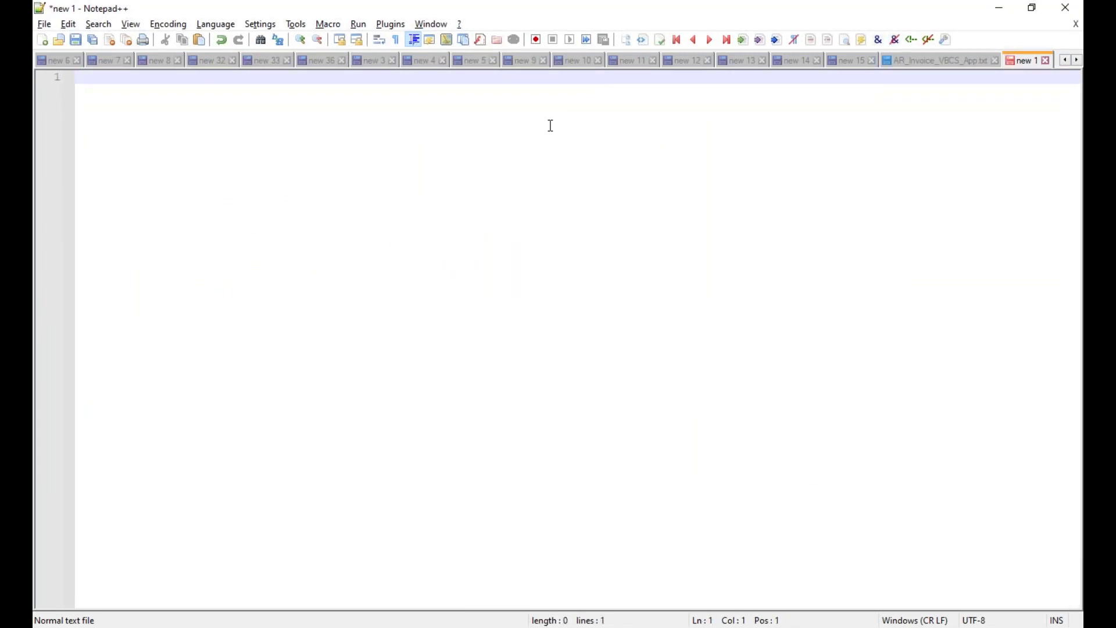
Step: Write the first note line "Adapters --> to get interacted with any cloud or non cloud"
{"action": "type", "text": "Adapters --> "}
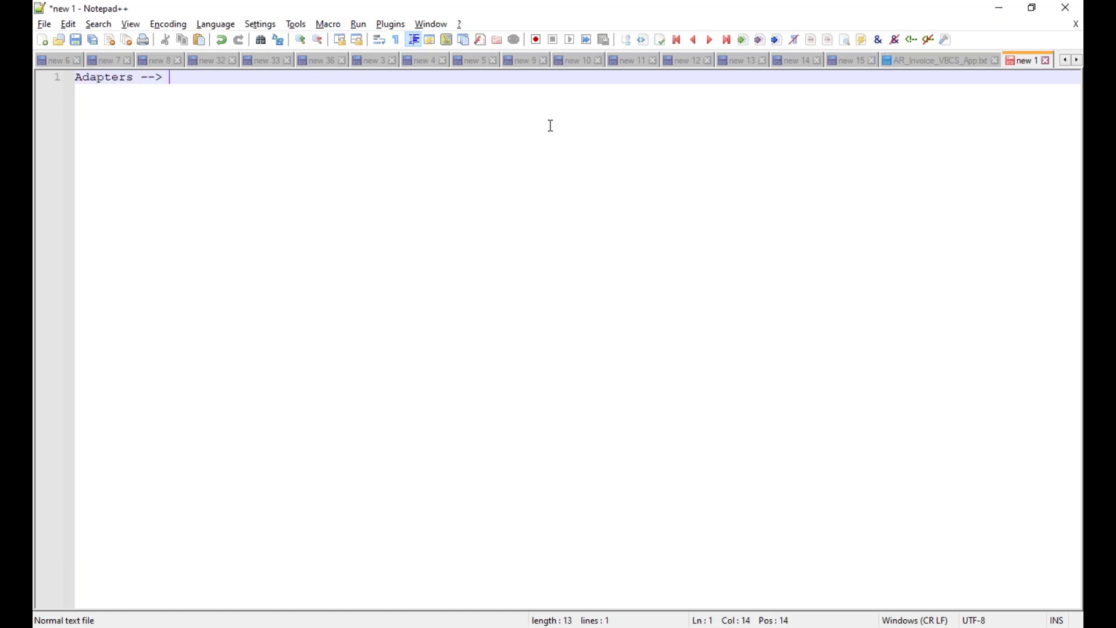
{"action": "type", "text": "to get interacted with any "}
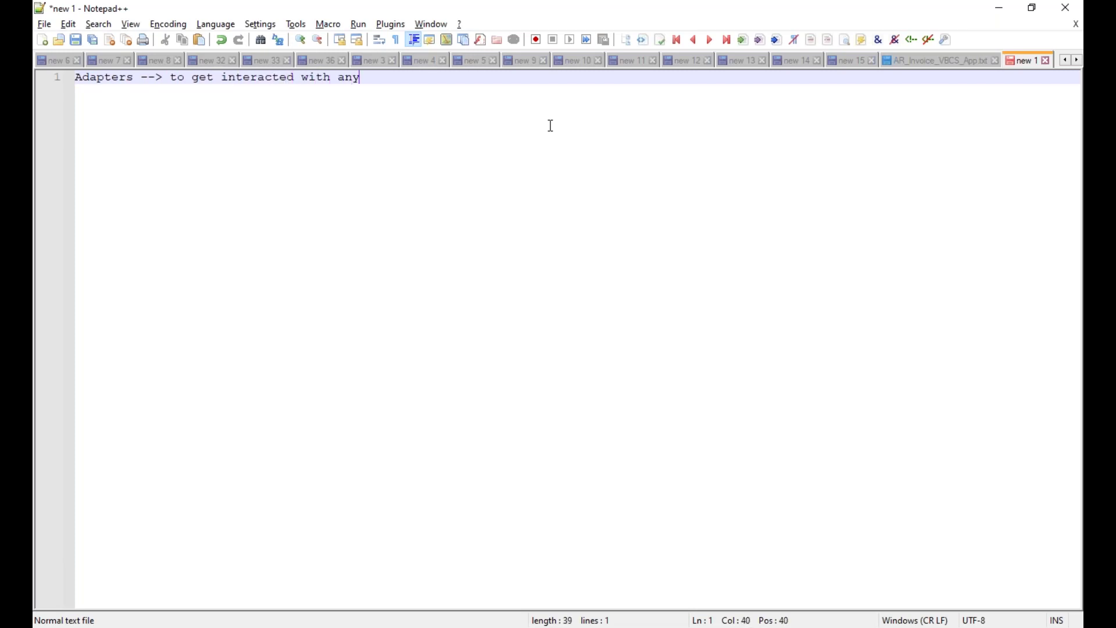
{"action": "type", "text": "cloud or non cloud"}
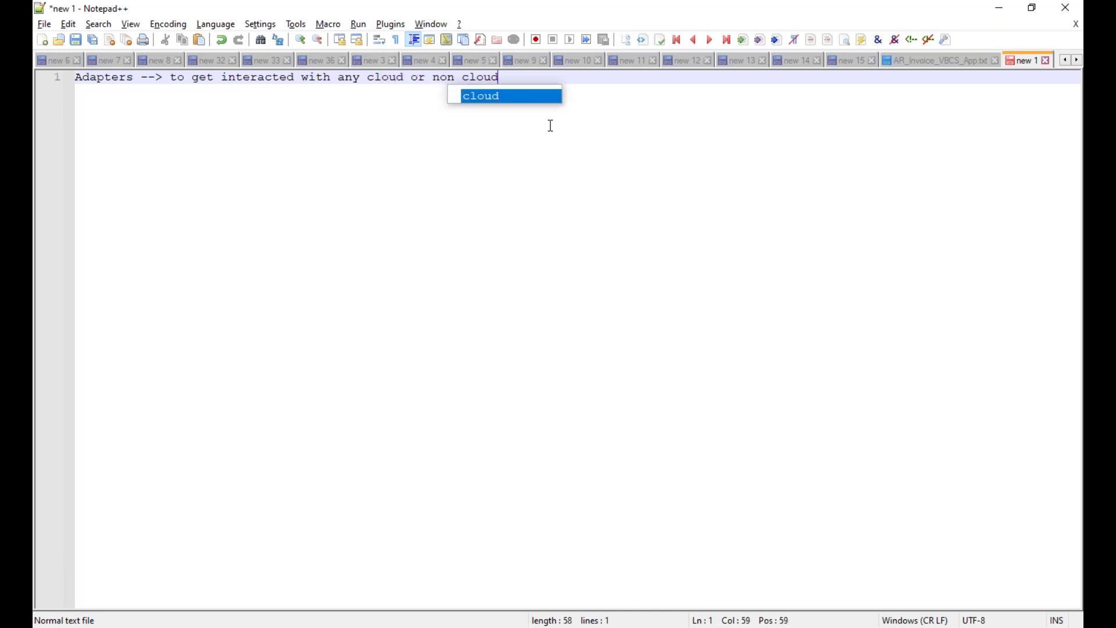
Step: Replace the words "non cloud" at the end of the adapters note with "on-premise environemnts"
{"action": "key", "text": "BackSpace"}
{"action": "key", "text": "BackSpace"}
{"action": "key", "text": "BackSpace"}
{"action": "key", "text": "BackSpace"}
{"action": "key", "text": "BackSpace"}
{"action": "key", "text": "BackSpace"}
{"action": "key", "text": "BackSpace"}
{"action": "key", "text": "BackSpace"}
{"action": "key", "text": "BackSpace"}
{"action": "type", "text": "on-p"}
{"action": "type", "text": "remise e"}
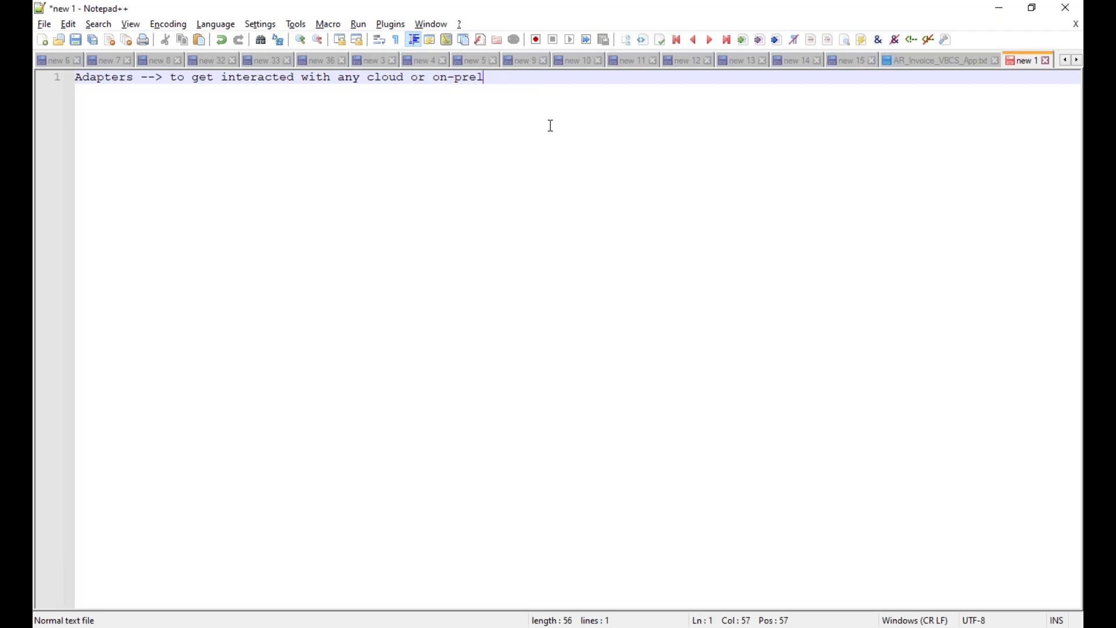
{"action": "type", "text": "nvironemnts"}
Step: Add a new note line, after a blank line, starting with "Connections --> Adapters"
{"action": "key", "text": "Return"}
{"action": "key", "text": "Return"}
{"action": "type", "text": "Clonne"}
{"action": "key", "text": "BackSpace"}
{"action": "key", "text": "BackSpace"}
{"action": "key", "text": "BackSpace"}
{"action": "key", "text": "BackSpace"}
{"action": "key", "text": "BackSpace"}
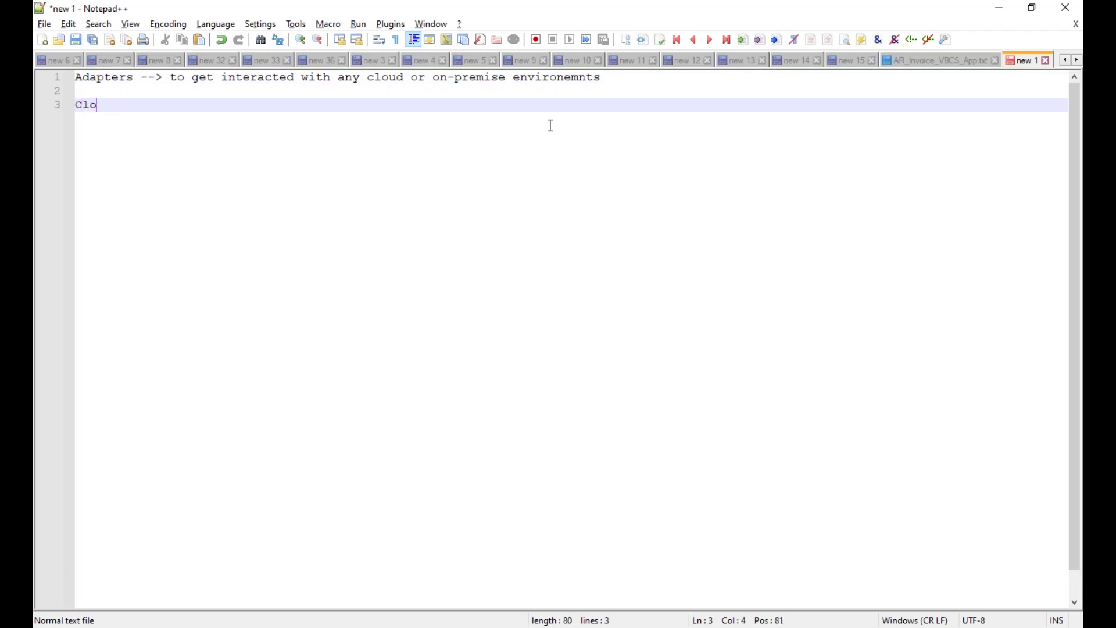
{"action": "type", "text": "onnections --"}
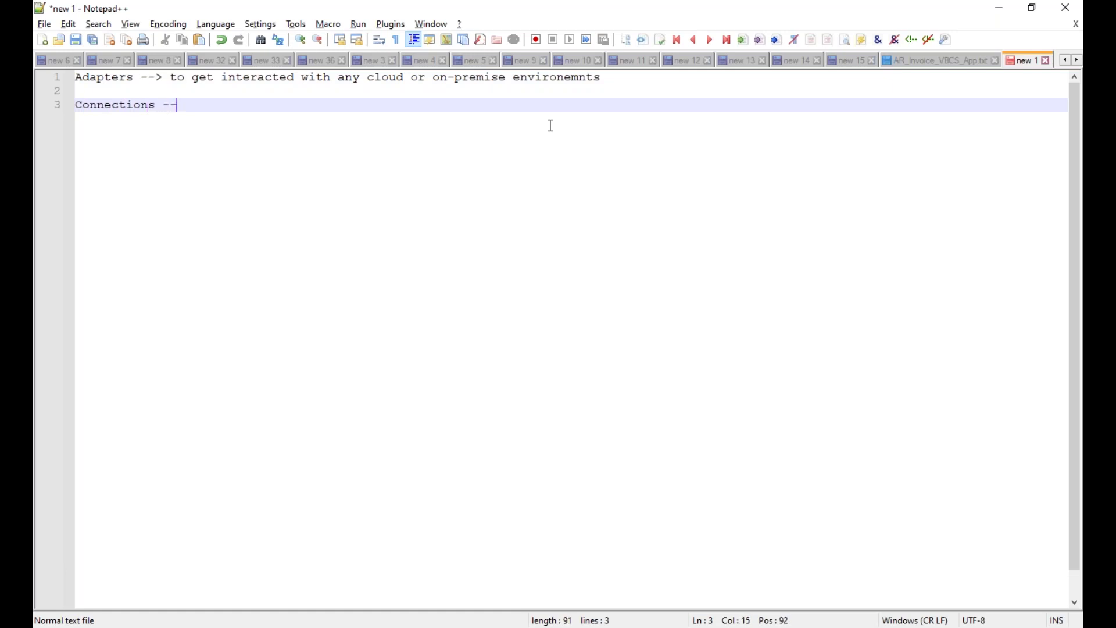
{"action": "type", "text": "> Adap"}
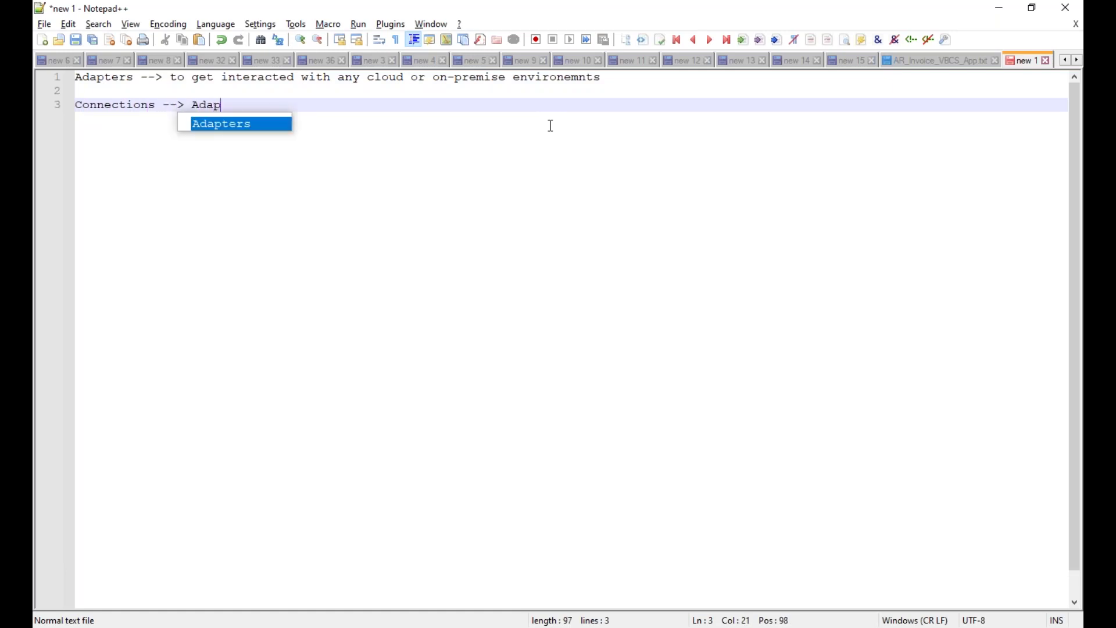
{"action": "type", "text": "ters --"}
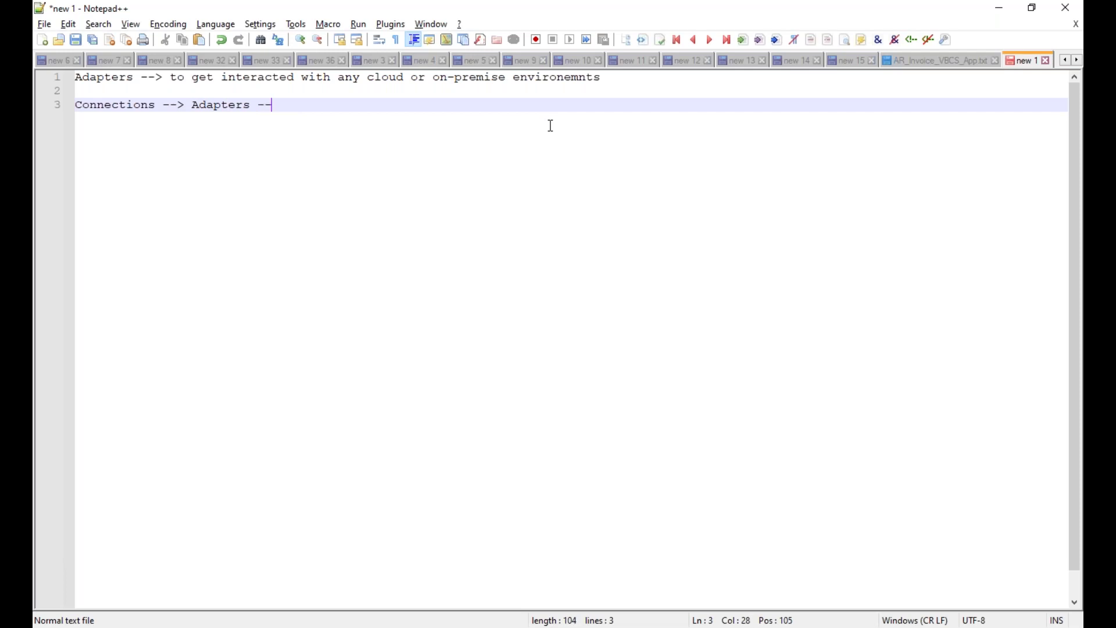
Step: Complete the connections note with "--> to communicate with the external systsms from OIC"
{"action": "type", "text": "> to communica"}
{"action": "key", "text": "BackSpace"}
{"action": "key", "text": "BackSpace"}
{"action": "type", "text": "cate "}
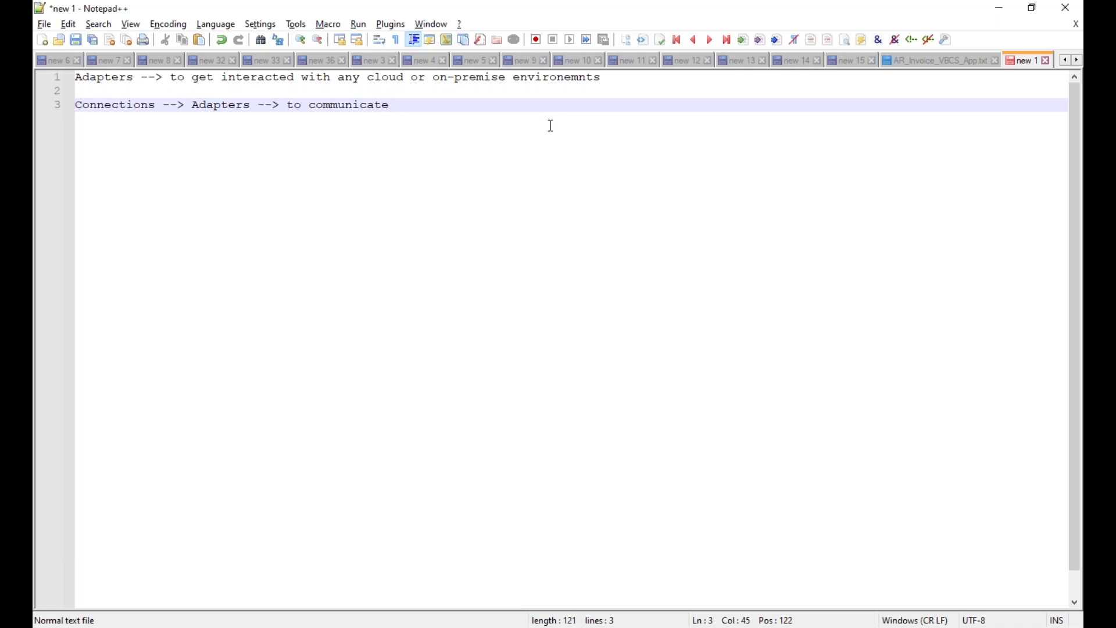
{"action": "type", "text": "with the external systsms from OIC"}
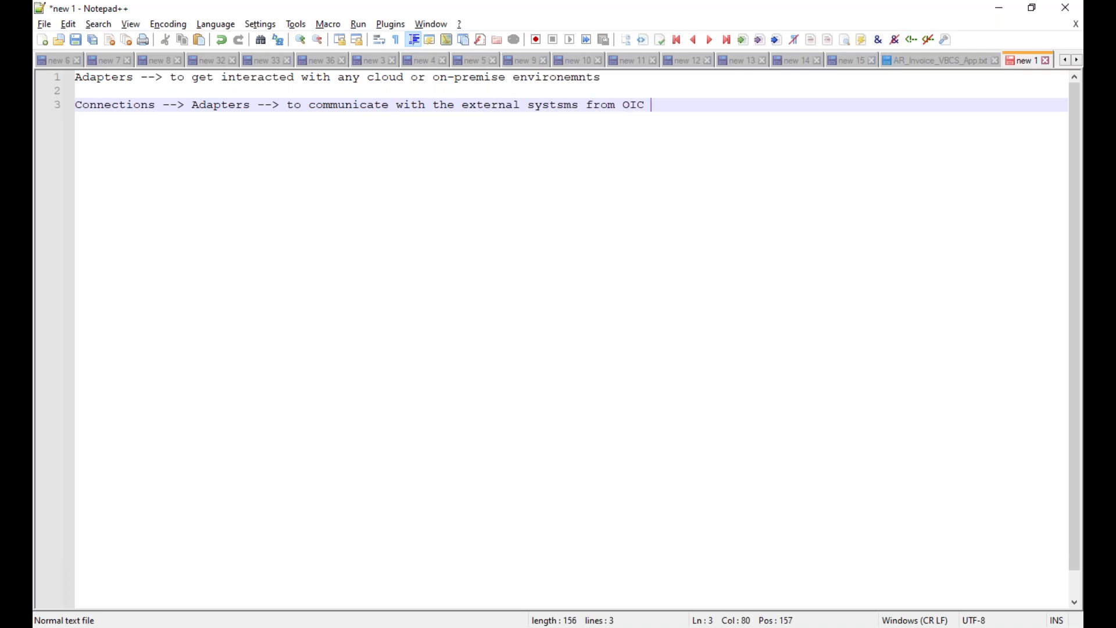
Step: Start another note line, after a blank line, reading "Integration --> We uses the connections and"
{"action": "key", "text": "Return"}
{"action": "key", "text": "Return"}
{"action": "type", "text": "Integration --> "}
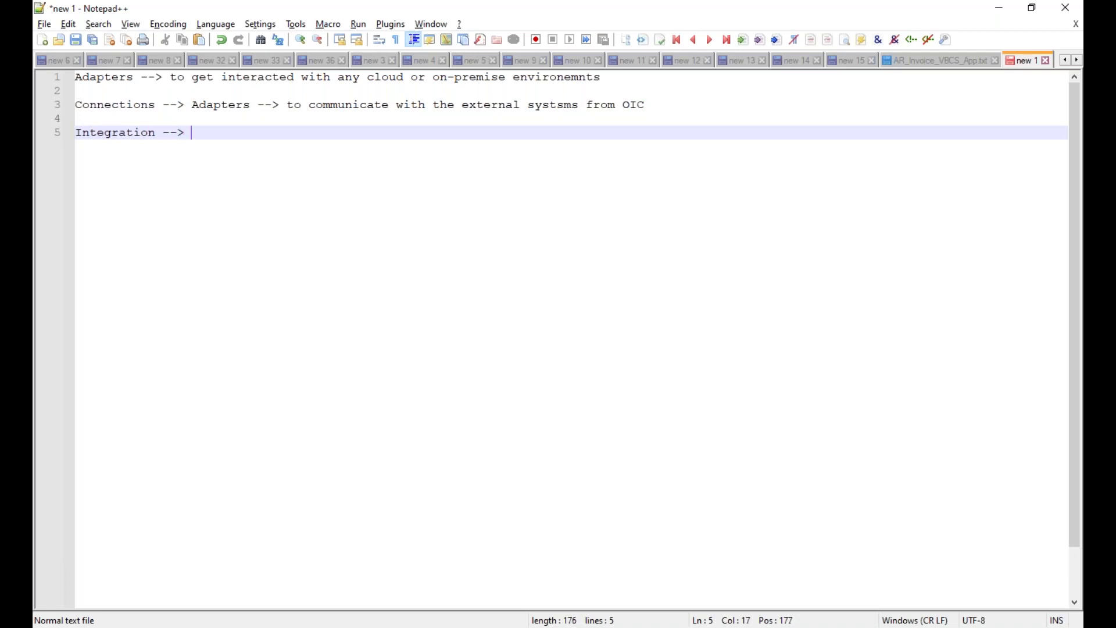
{"action": "type", "text": "We uses the connectons t"}
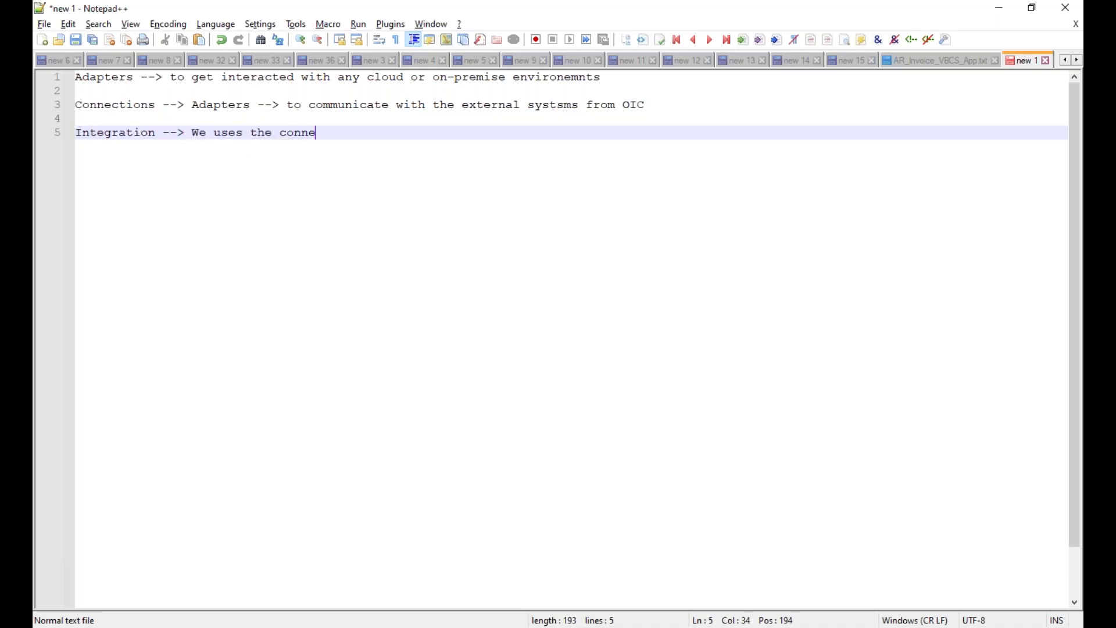
{"action": "key", "text": "BackSpace"}
{"action": "key", "text": "BackSpace"}
{"action": "key", "text": "BackSpace"}
{"action": "key", "text": "BackSpace"}
{"action": "key", "text": "BackSpace"}
{"action": "type", "text": "ions and config"}
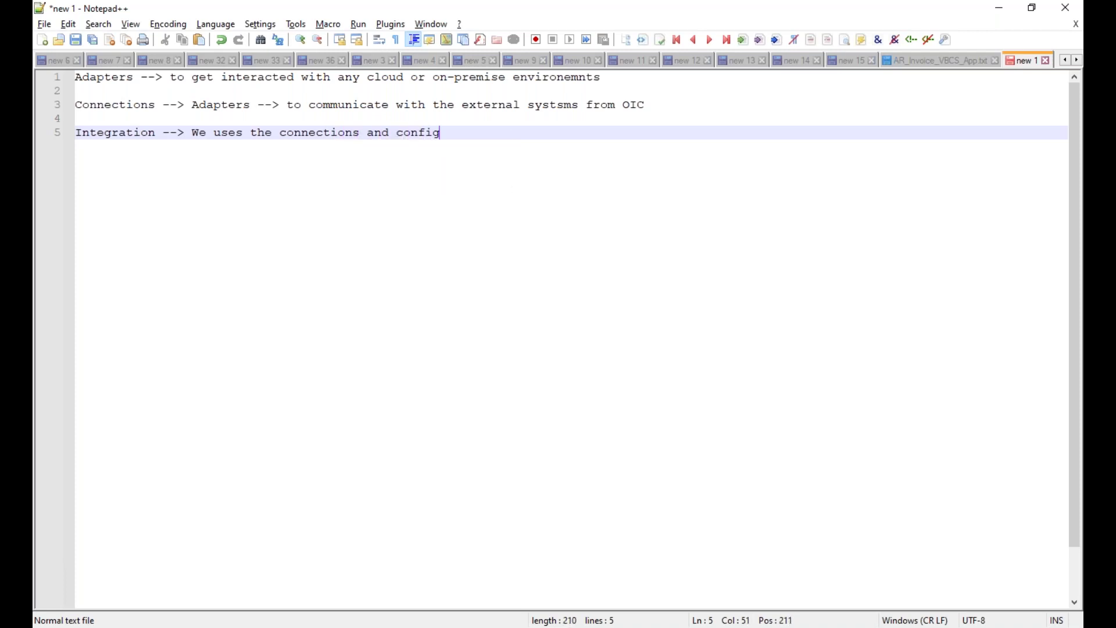
Step: Continue the integration note with "configure them to create an end-to-end"
{"action": "type", "text": "ure them to crate a"}
{"action": "key", "text": "BackSpace"}
{"action": "key", "text": "BackSpace"}
{"action": "key", "text": "BackSpace"}
{"action": "key", "text": "BackSpace"}
{"action": "key", "text": "BackSpace"}
{"action": "key", "text": "BackSpace"}
{"action": "type", "text": "eate an e"}
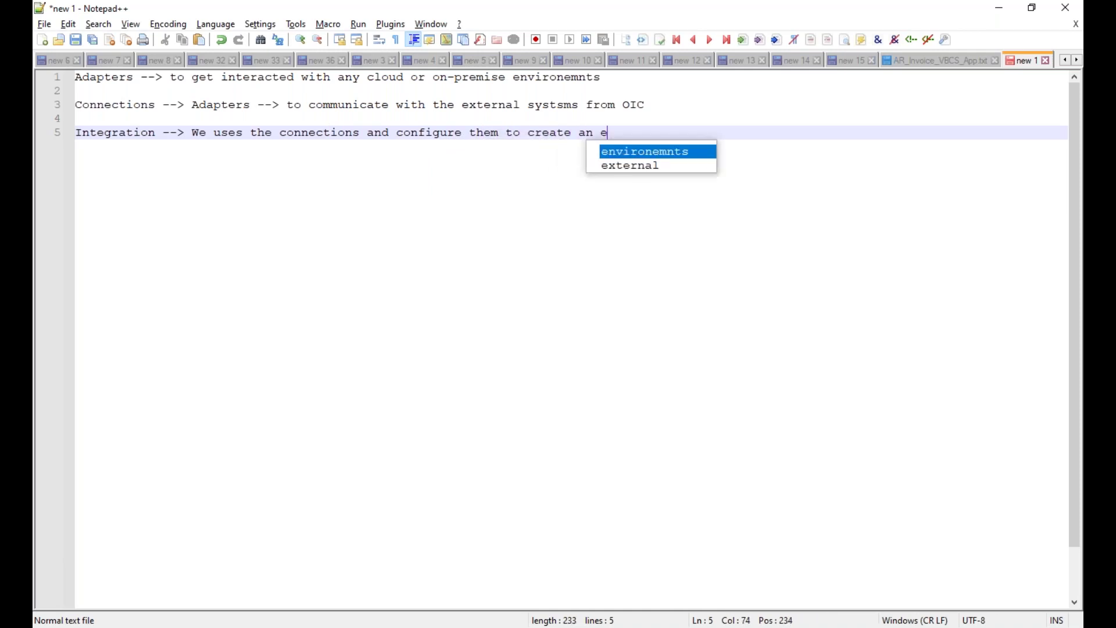
{"action": "type", "text": "nd-to end"}
{"action": "key", "text": "BackSpace"}
{"action": "key", "text": "BackSpace"}
{"action": "key", "text": "BackSpace"}
{"action": "key", "text": "BackSpace"}
{"action": "key", "text": "BackSpace"}
{"action": "type", "text": "-end i"}
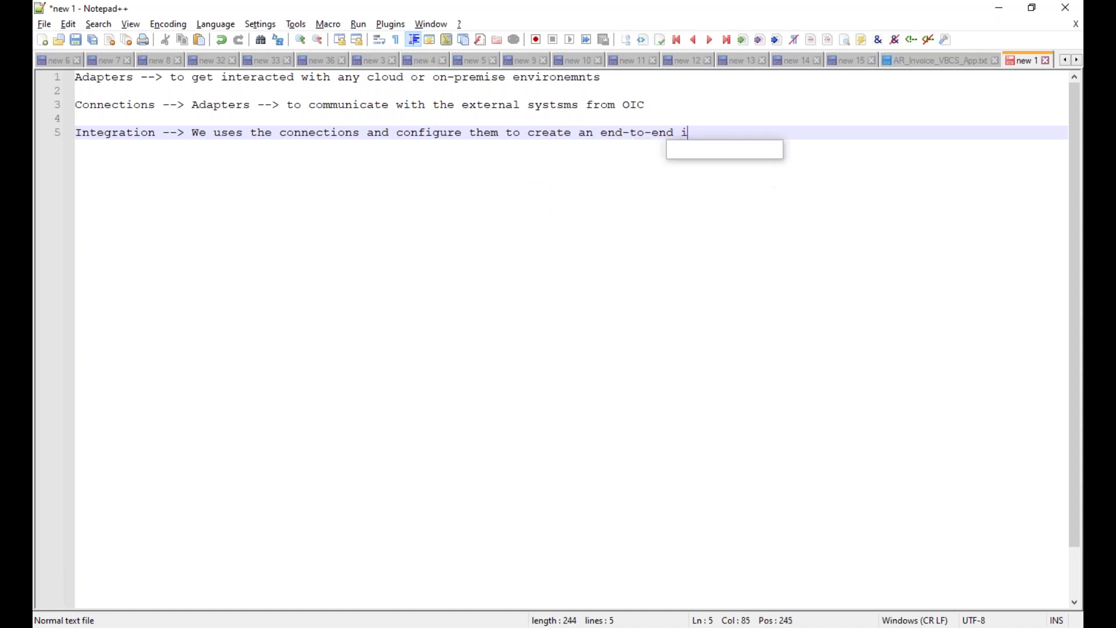
Step: Finish the integration note with "integration flow b/w multiple systems"
{"action": "type", "text": "ntegration lo"}
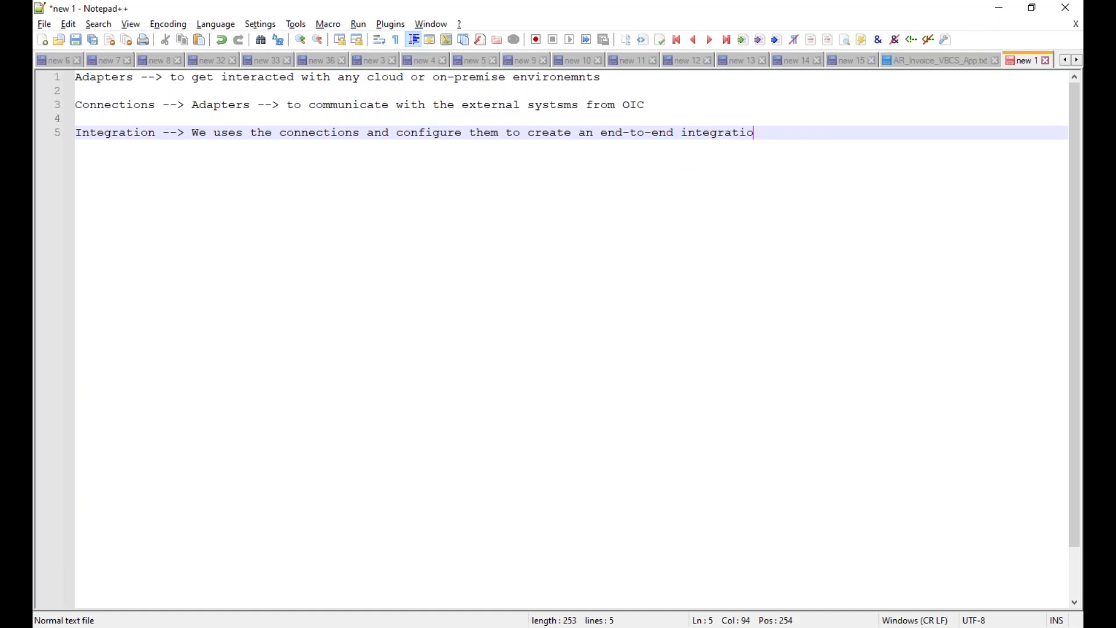
{"action": "key", "text": "BackSpace"}
{"action": "key", "text": "BackSpace"}
{"action": "type", "text": "flow b/w multuple"}
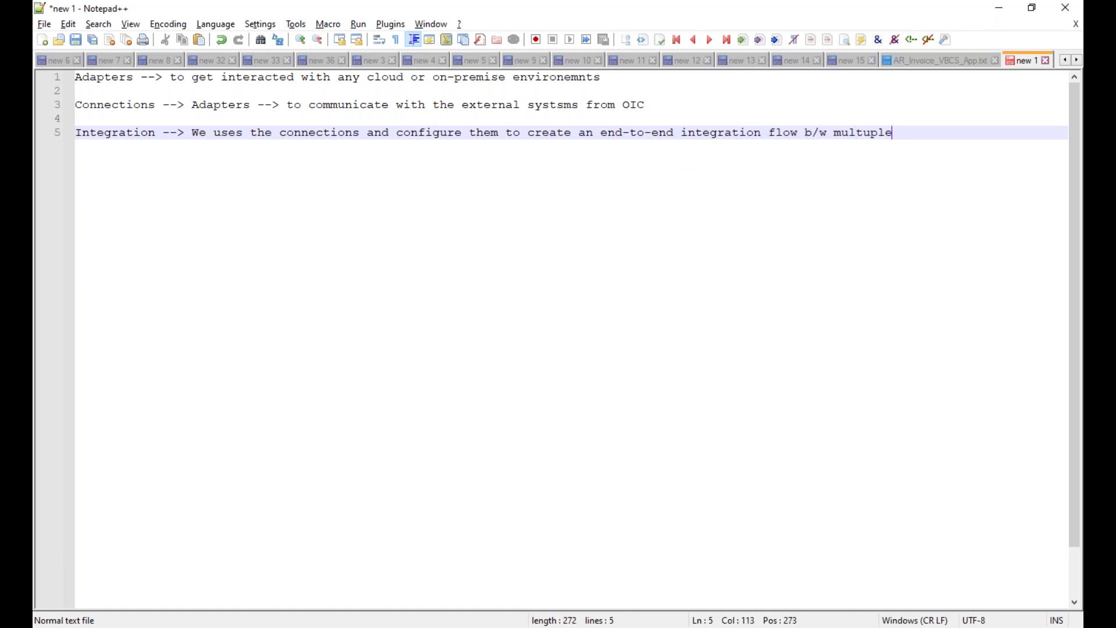
{"action": "key", "text": "Delete"}
{"action": "type", "text": "i"}
{"action": "left_click", "coordinate": [900, 127]}
{"action": "type", "text": "syst"}
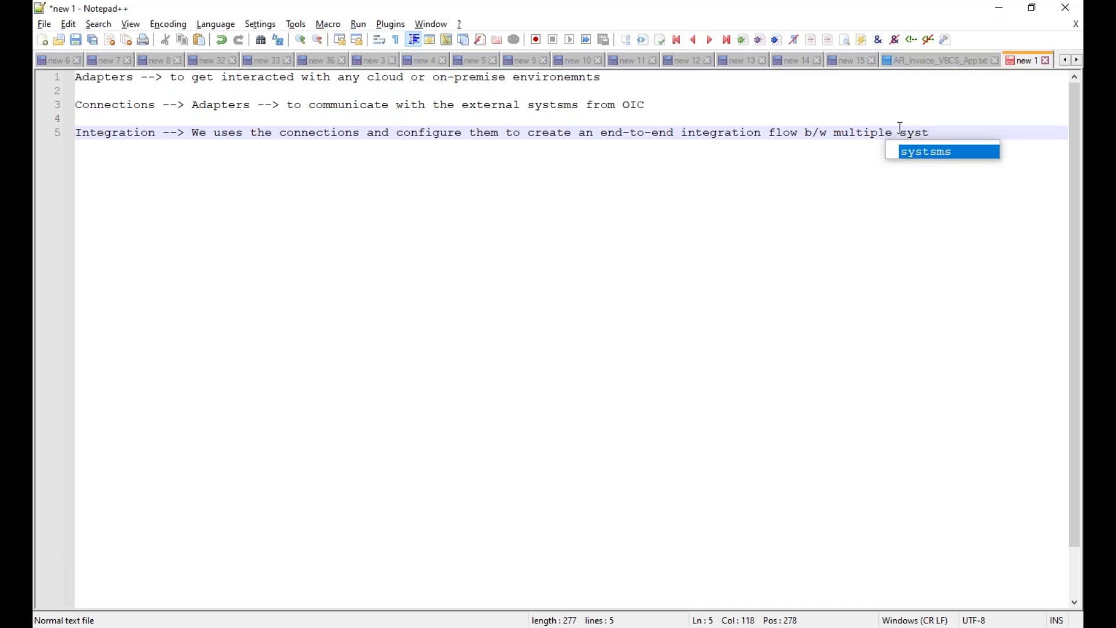
{"action": "key", "text": "Escape"}
{"action": "type", "text": "ems"}
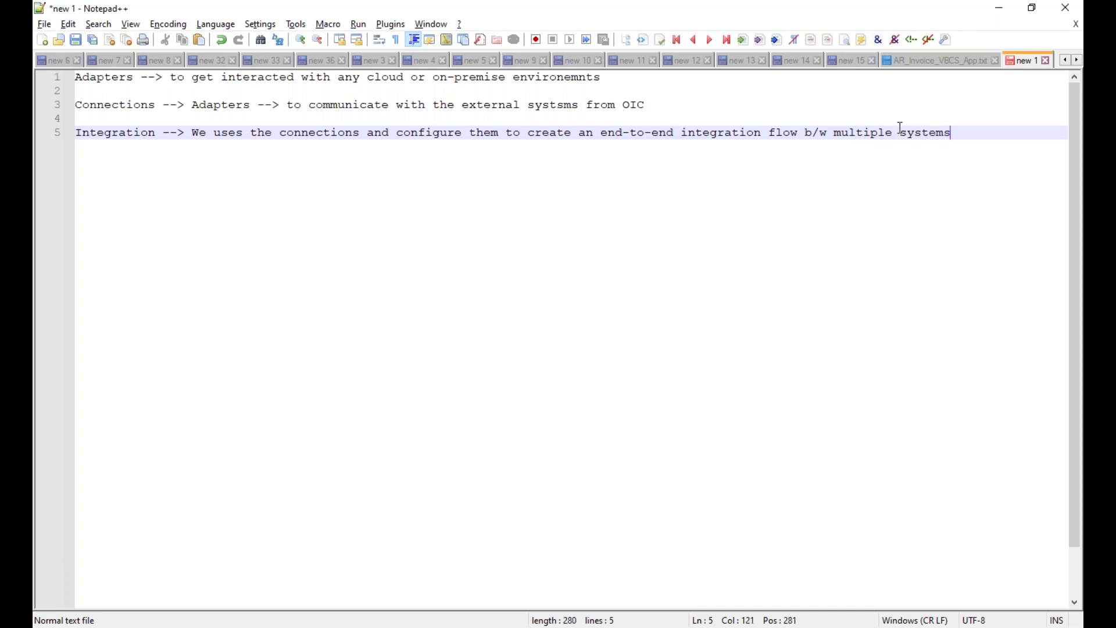
Step: Add an example flow line below the integration note reading "SAP --> Oracle ERP Cloud --> Procurment"
{"action": "key", "text": "Return"}
{"action": "key", "text": "Return"}
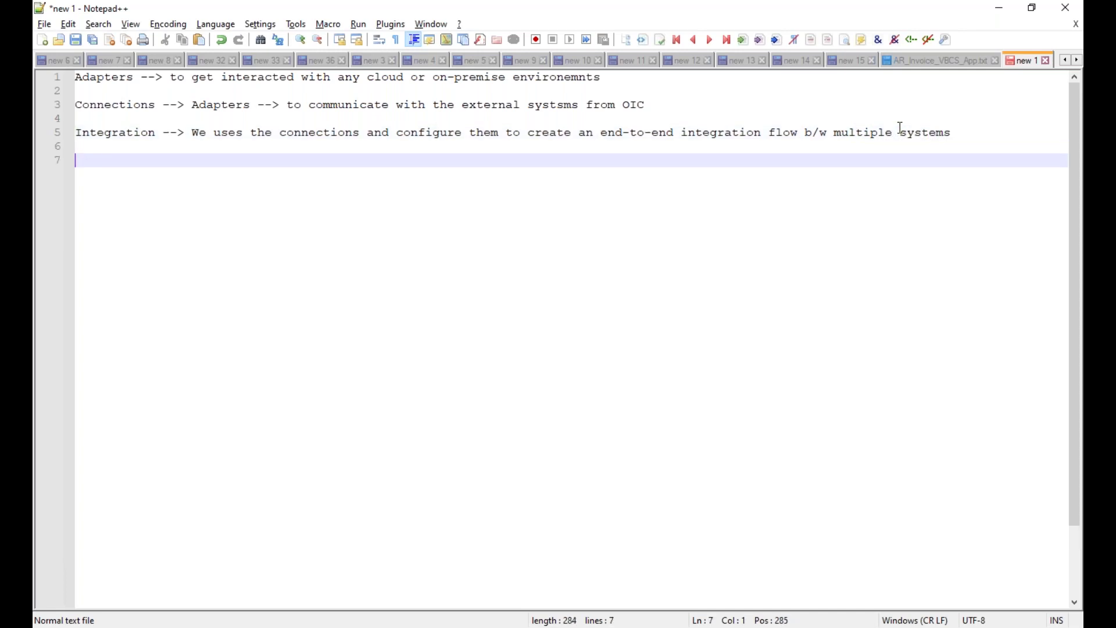
{"action": "type", "text": "Or"}
{"action": "key", "text": "BackSpace"}
{"action": "key", "text": "BackSpace"}
{"action": "type", "text": "SAP -->  Orac"}
{"action": "key", "text": "BackSpace"}
{"action": "key", "text": "BackSpace"}
{"action": "type", "text": "acle ERP Cloud --> Procurment"}
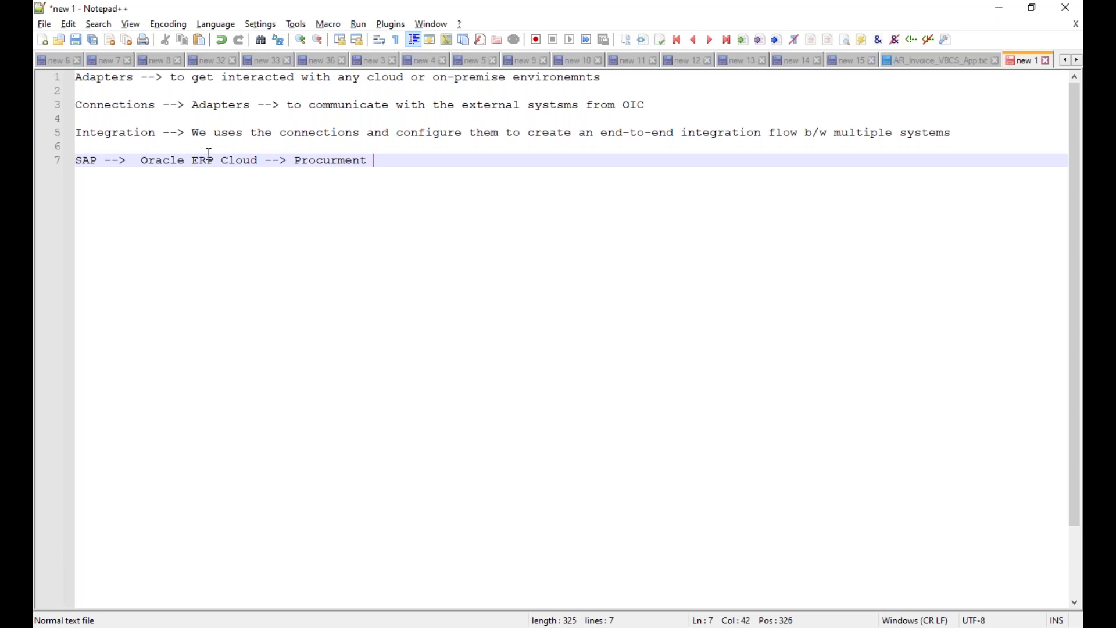
Step: Highlight SAP, the SAP to Oracle ERP Cloud flow and the word Integration in the notes to point them out
{"action": "left_click", "coordinate": [235, 157]}
{"action": "double_click", "coordinate": [92, 157]}
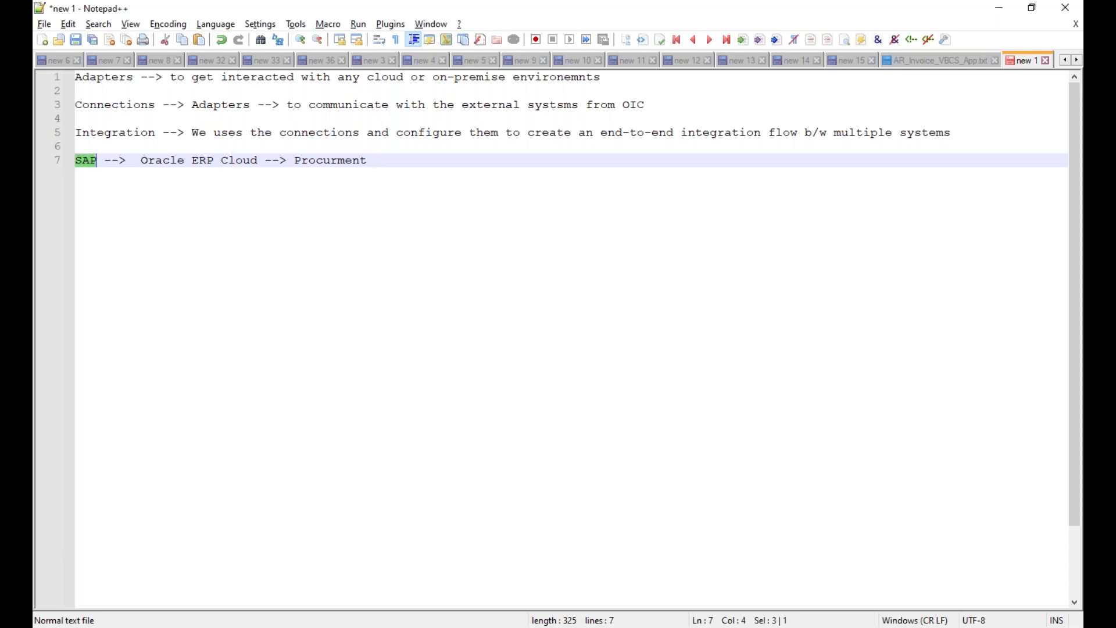
{"action": "left_click", "coordinate": [179, 158]}
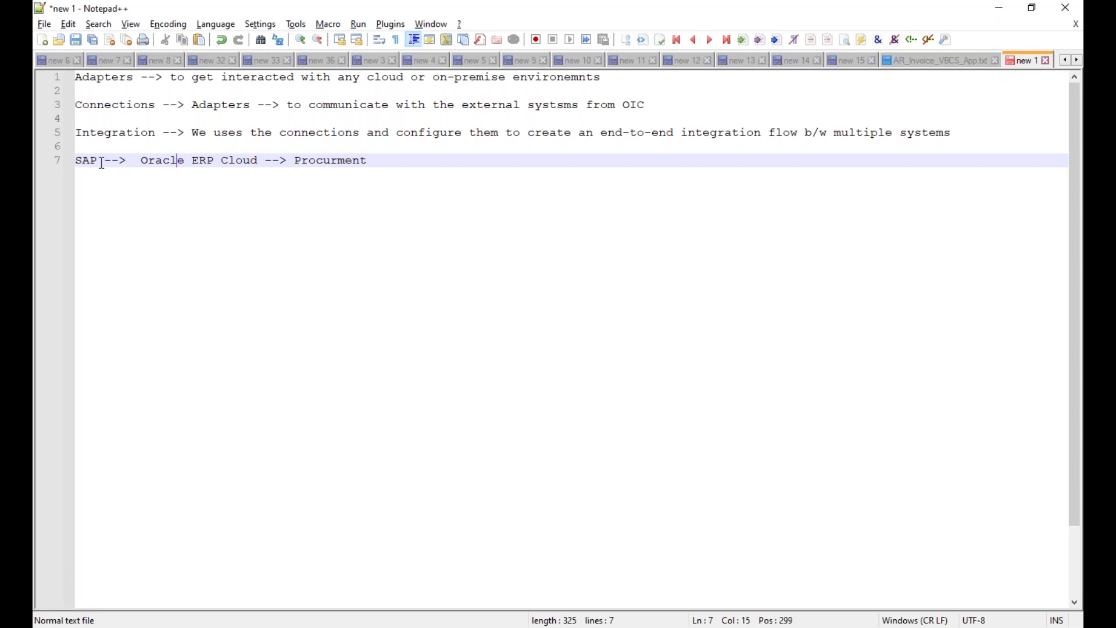
{"action": "left_click", "coordinate": [258, 160]}
{"action": "left_click_drag", "start_coordinate": [258, 160], "coordinate": [79, 157]}
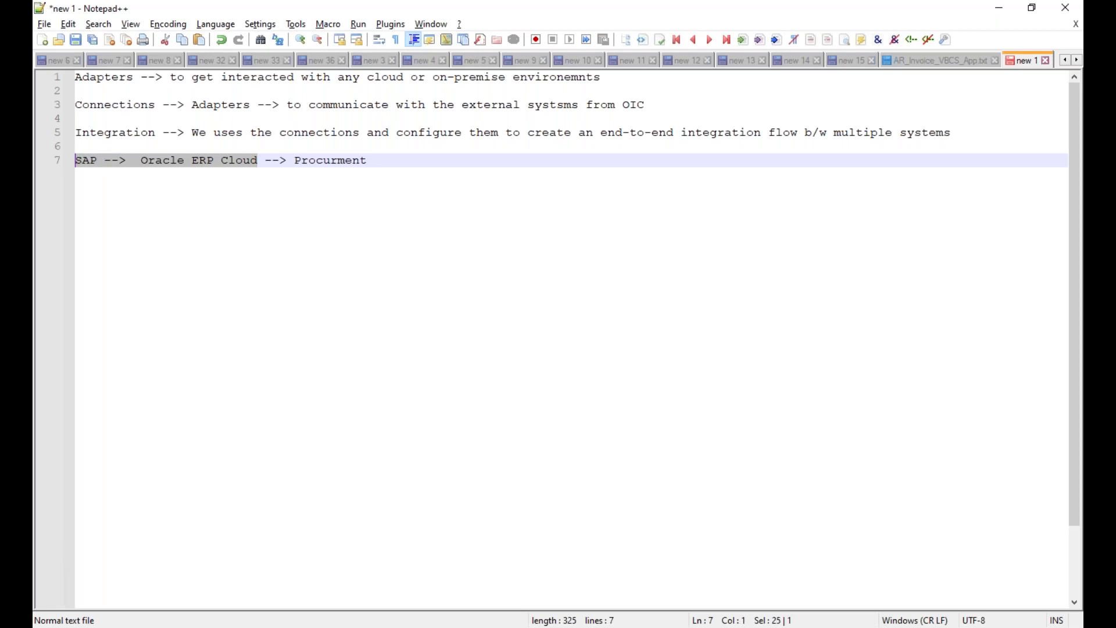
{"action": "key", "text": "Left"}
{"action": "left_click_drag", "start_coordinate": [155, 132], "coordinate": [75, 133]}
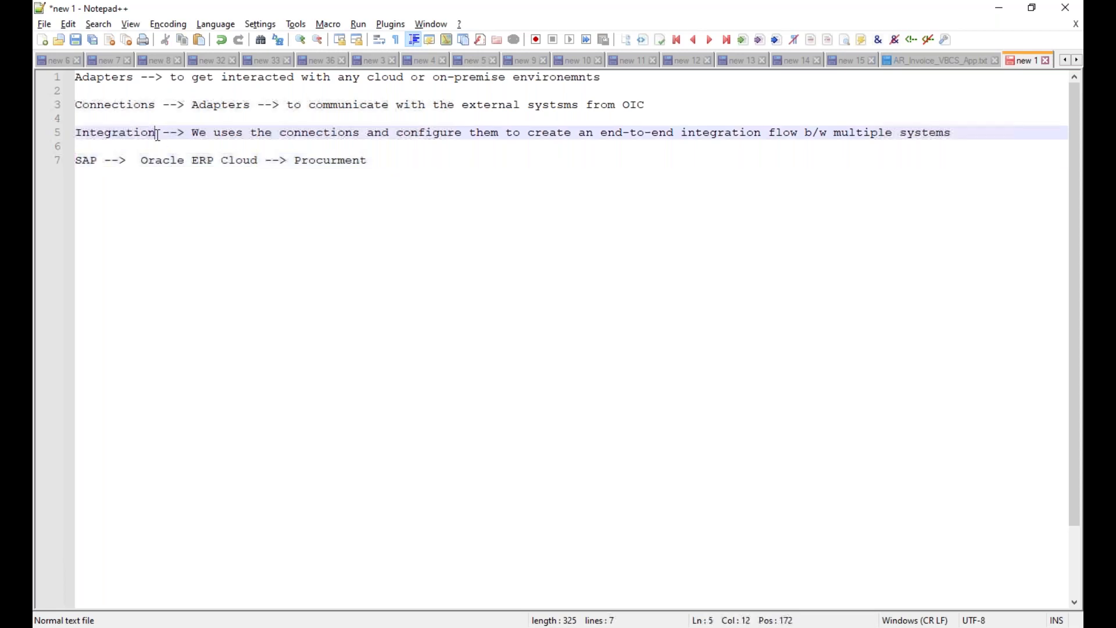
{"action": "left_click", "coordinate": [163, 161]}
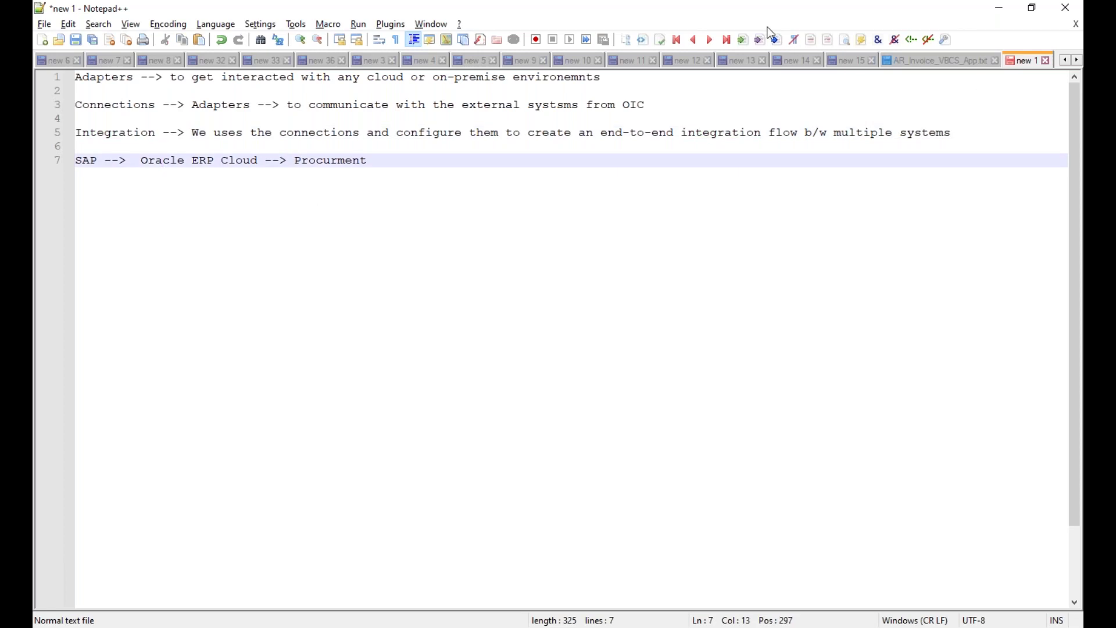
Step: Add the line "1 Connections SAP" beneath the example flow, leaving a blank line between them
{"action": "left_click", "coordinate": [381, 162]}
{"action": "key", "text": "Return"}
{"action": "key", "text": "Return"}
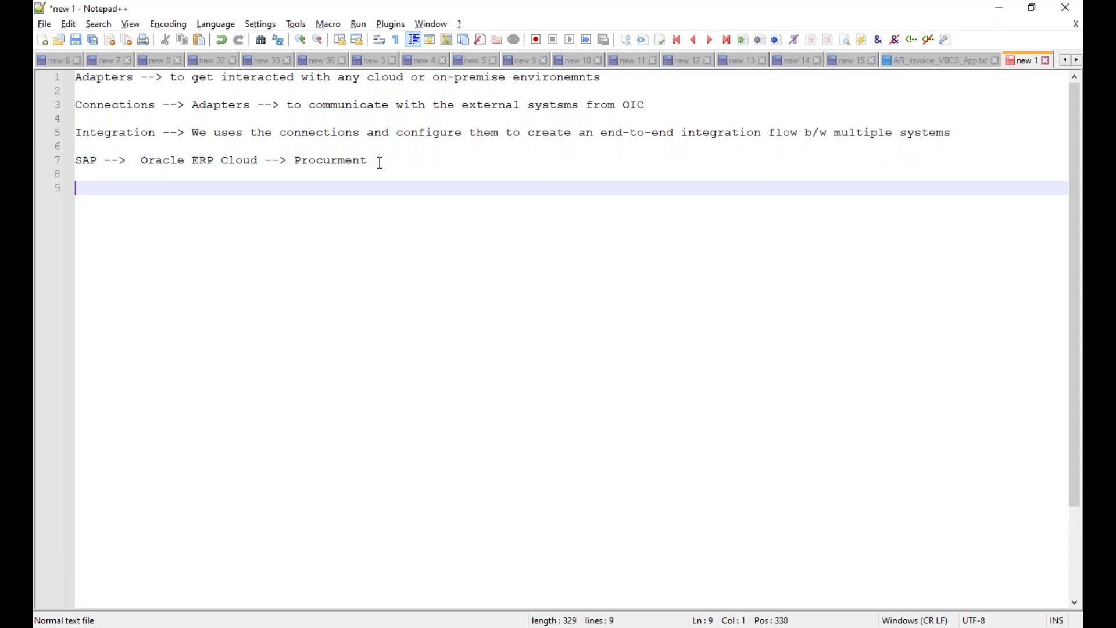
{"action": "type", "text": "SAP -"}
{"action": "key", "text": "BackSpace"}
{"action": "key", "text": "BackSpace"}
{"action": "key", "text": "BackSpace"}
{"action": "key", "text": "BackSpace"}
{"action": "key", "text": "BackSpace"}
{"action": "type", "text": "1 Con"}
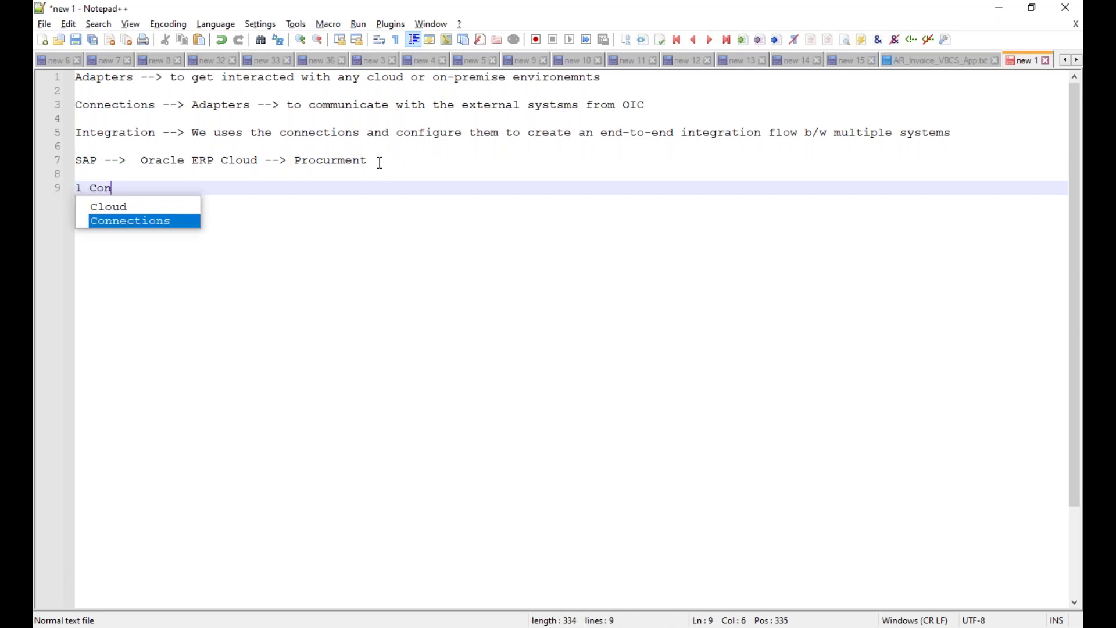
{"action": "type", "text": "nections SAP"}
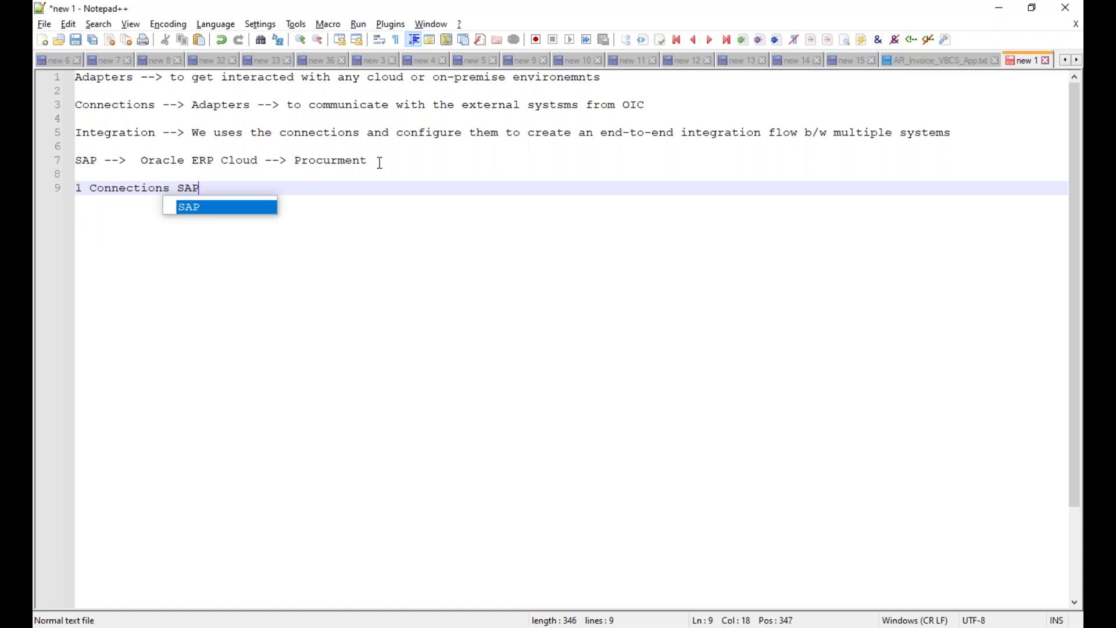
Step: Start a second line with "1 Connection" and change "Connections" to "Connection" in the SAP line above it
{"action": "key", "text": "Return"}
{"action": "type", "text": "1 Connect"}
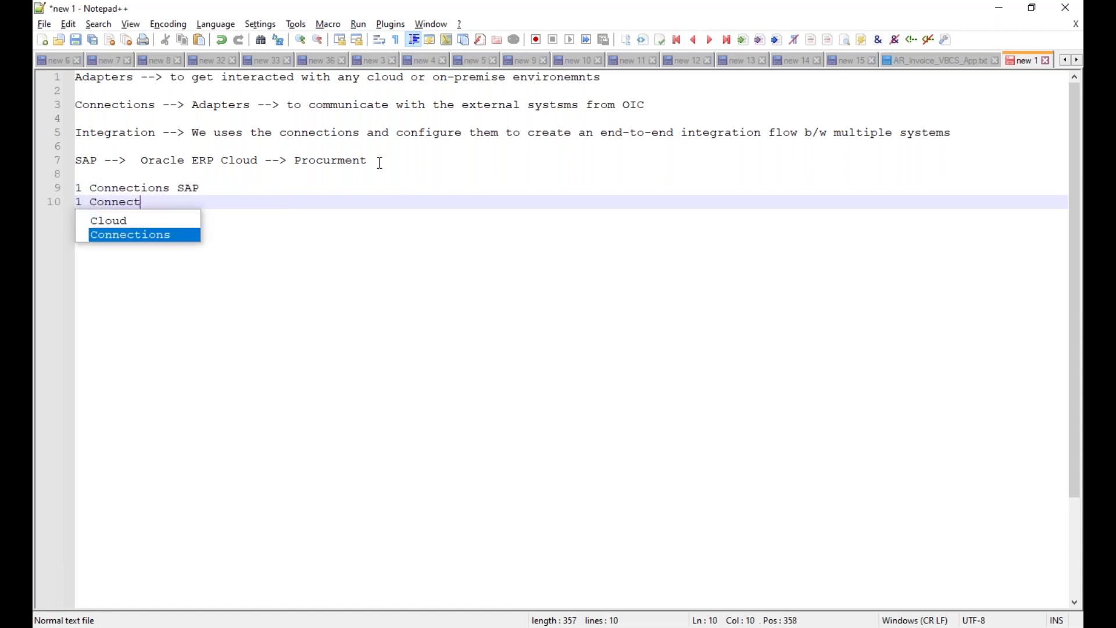
{"action": "type", "text": "ion"}
{"action": "key", "text": "BackSpace"}
{"action": "key", "text": "BackSpace"}
{"action": "key", "text": "Up"}
{"action": "key", "text": "Delete"}
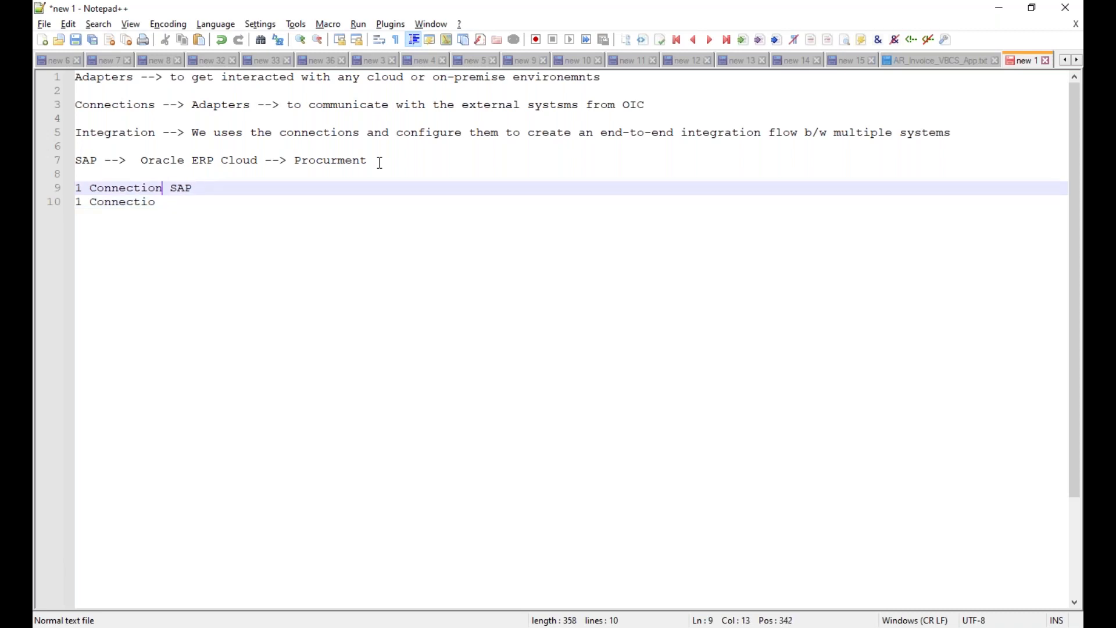
{"action": "key", "text": "Down"}
{"action": "type", "text": "n "}
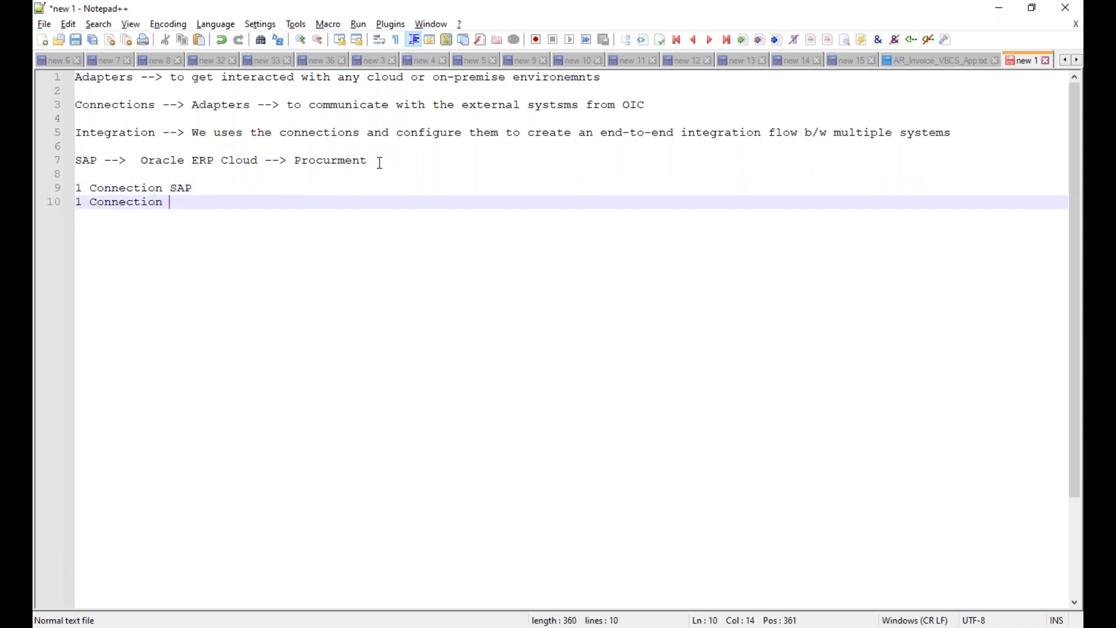
Step: Complete the second connection line with "Oracle ERP Cloud"
{"action": "type", "text": "Orcle ERP "}
{"action": "type", "text": "a"}
{"action": "key", "text": "Right"}
{"action": "key", "text": "Right"}
{"action": "key", "text": "Right"}
{"action": "key", "text": "Right"}
{"action": "key", "text": "Right"}
{"action": "key", "text": "Right"}
{"action": "type", "text": "Cloud"}
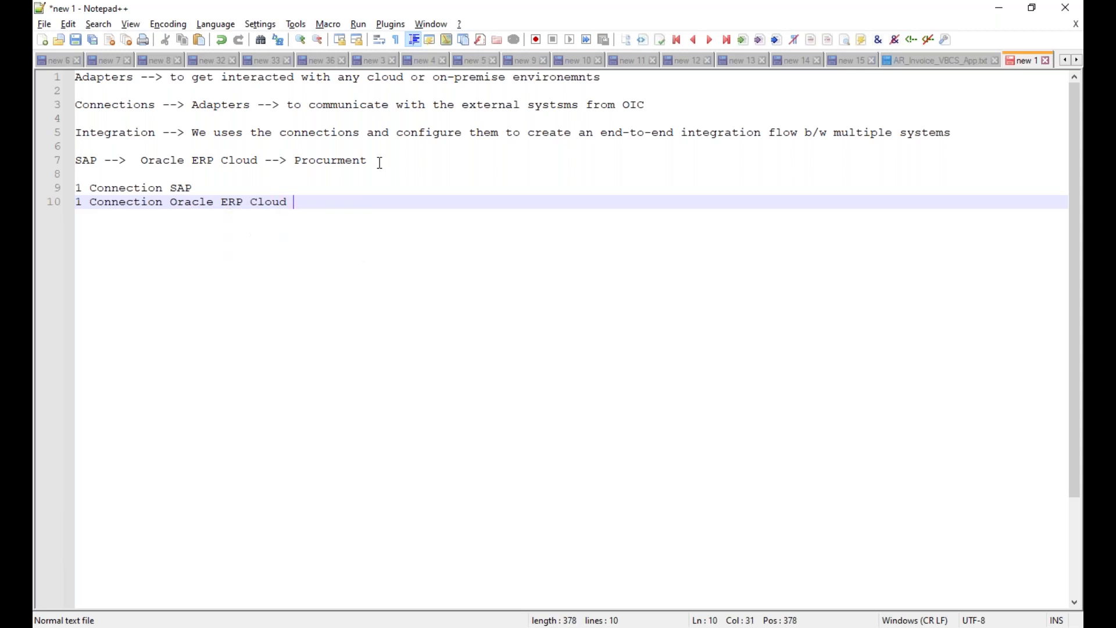
Step: Review the two connection lines against the Integration note and the example flow, highlighting the parts under discussion
{"action": "double_click", "coordinate": [318, 159]}
{"action": "left_click_drag", "start_coordinate": [289, 202], "coordinate": [46, 185]}
{"action": "left_click_drag", "start_coordinate": [157, 134], "coordinate": [73, 136]}
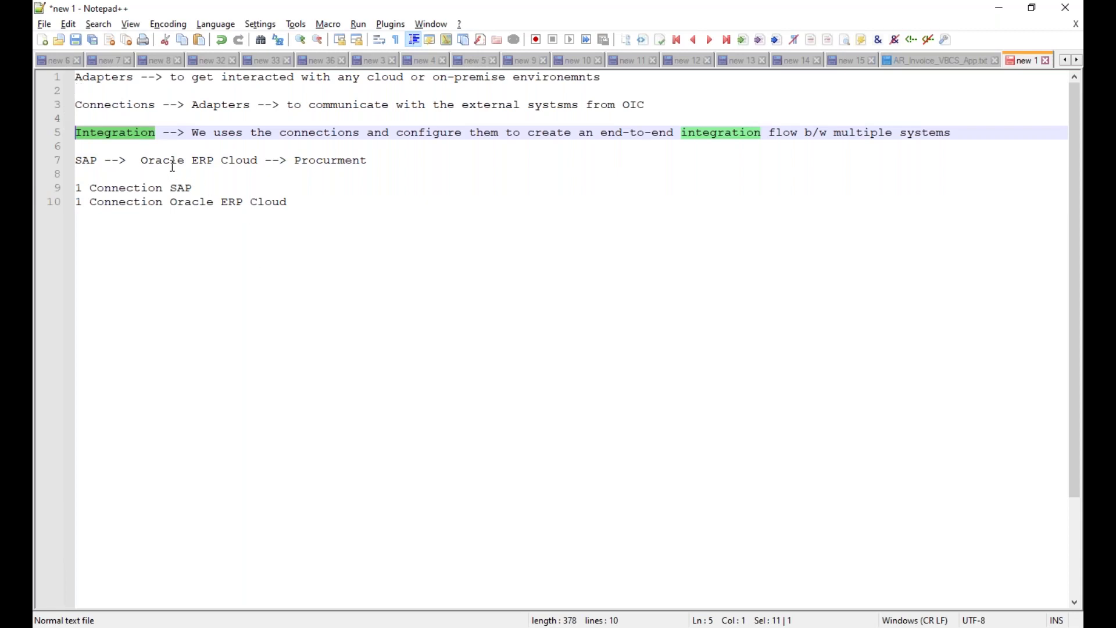
{"action": "left_click", "coordinate": [141, 160]}
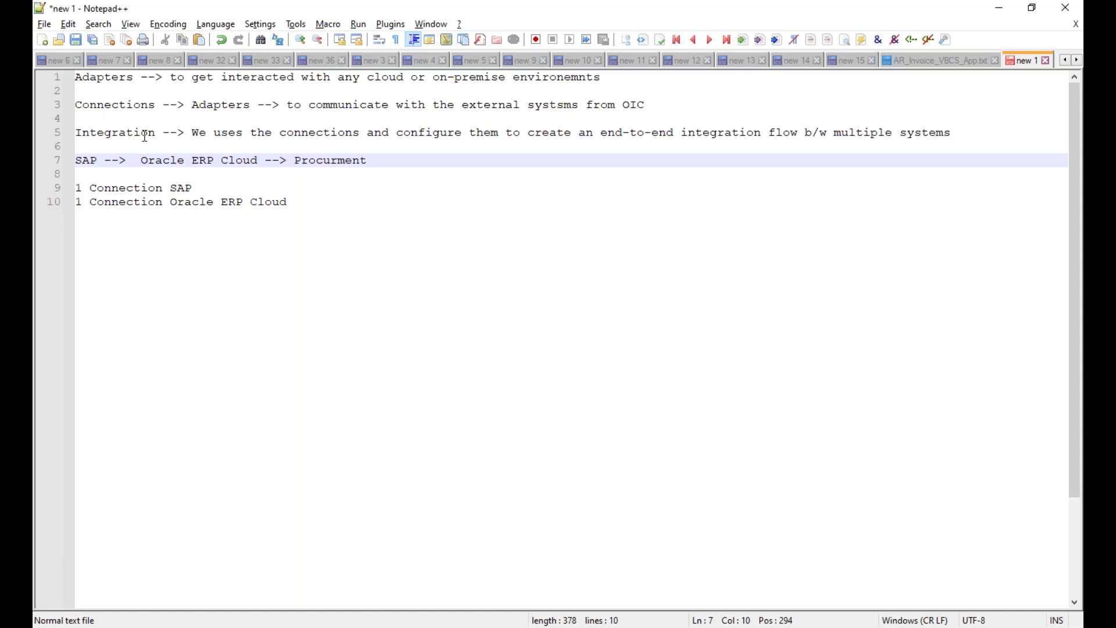
{"action": "left_click", "coordinate": [91, 158]}
{"action": "left_click", "coordinate": [185, 201]}
{"action": "left_click", "coordinate": [166, 188]}
{"action": "left_click", "coordinate": [177, 203]}
{"action": "left_click", "coordinate": [165, 188]}
{"action": "left_click", "coordinate": [166, 202]}
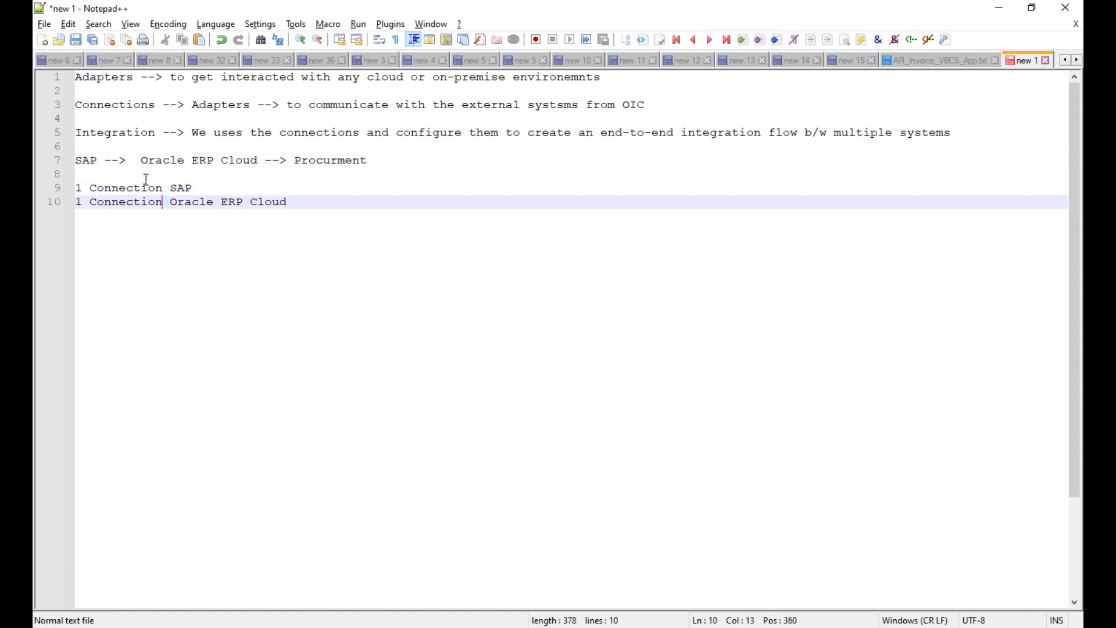
Step: Highlight SAP and Procurment in the example flow line to point them out
{"action": "left_click_drag", "start_coordinate": [100, 161], "coordinate": [76, 160]}
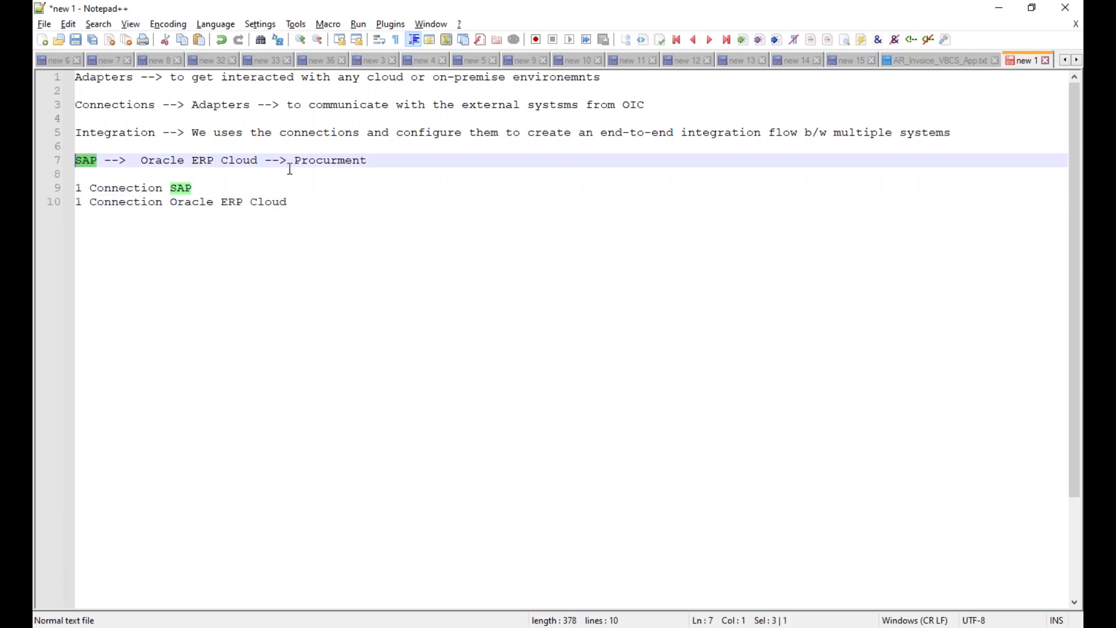
{"action": "left_click_drag", "start_coordinate": [301, 161], "coordinate": [385, 161]}
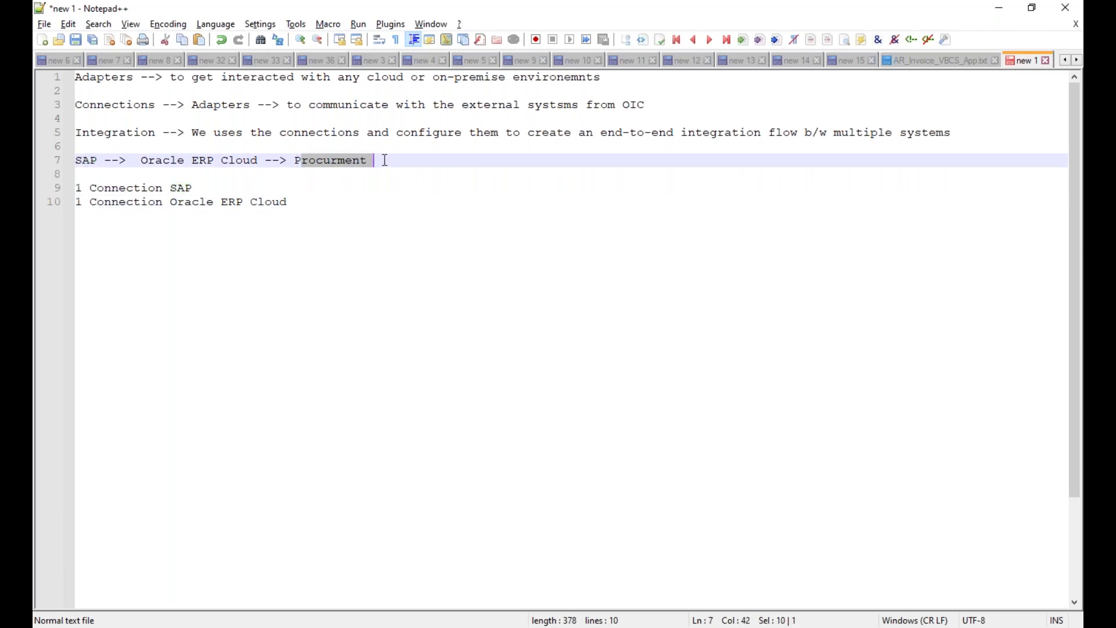
{"action": "left_click", "coordinate": [367, 160]}
{"action": "left_click_drag", "start_coordinate": [367, 161], "coordinate": [294, 159]}
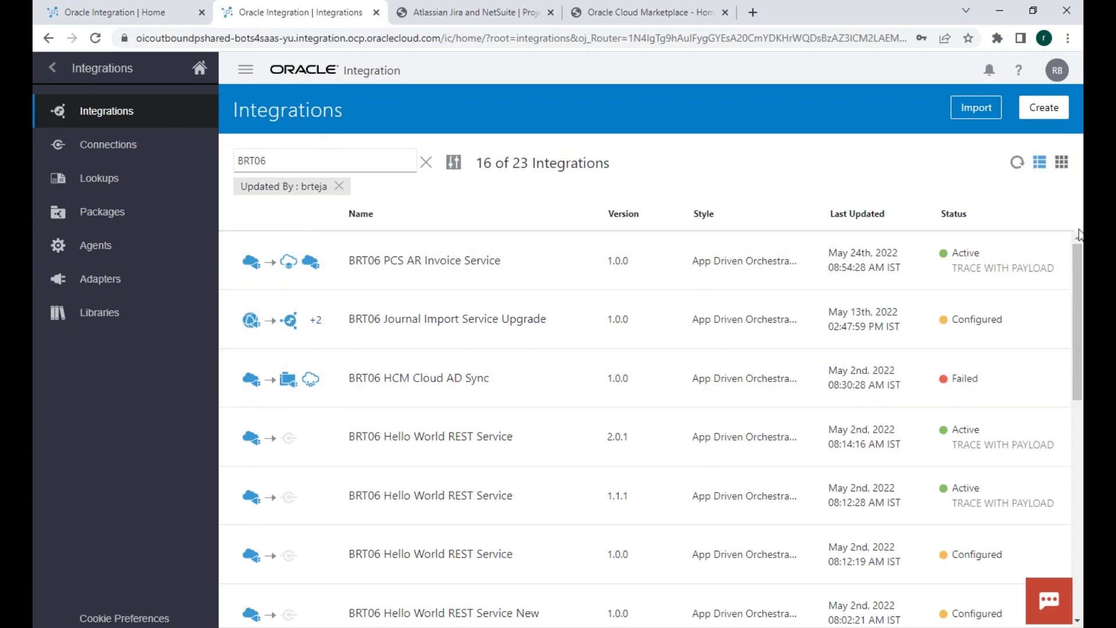
Step: Switch to the Course_Content workbook in Excel and go through the week 1 topics, from Intorduction to OIC to HW SOAP Service in OIC
{"action": "left_click", "coordinate": [1032, 110]}
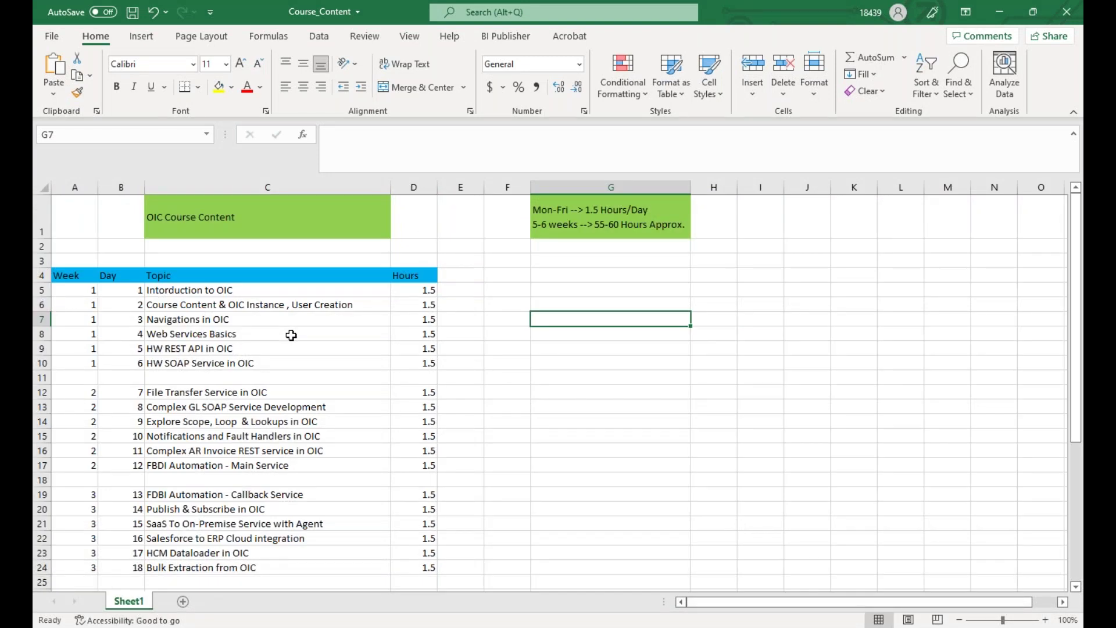
{"action": "left_click", "coordinate": [280, 295]}
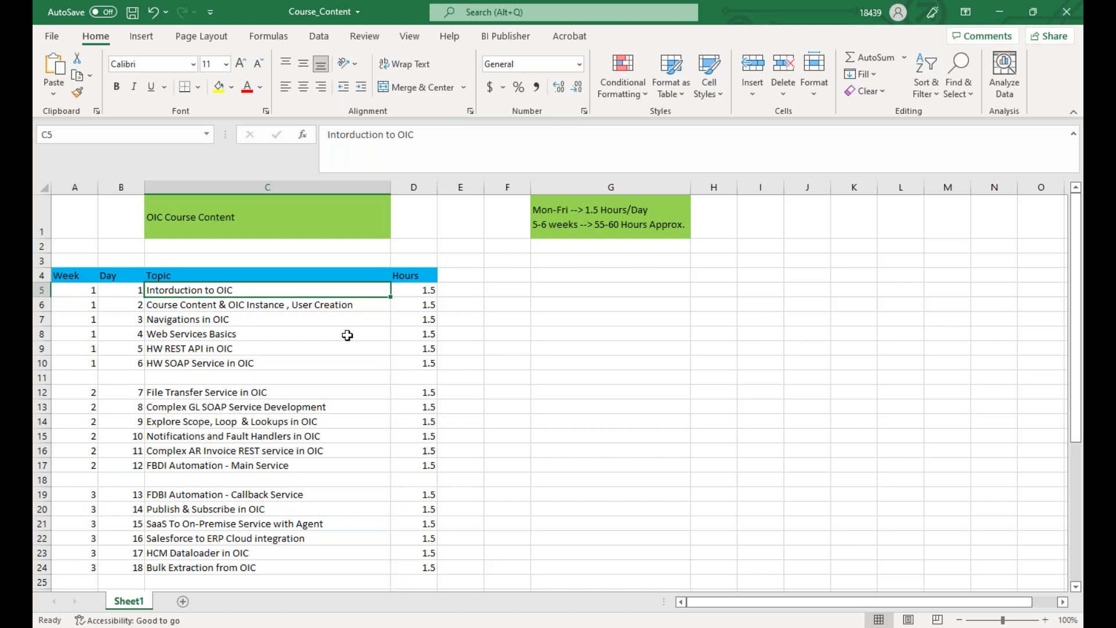
{"action": "left_click", "coordinate": [331, 309]}
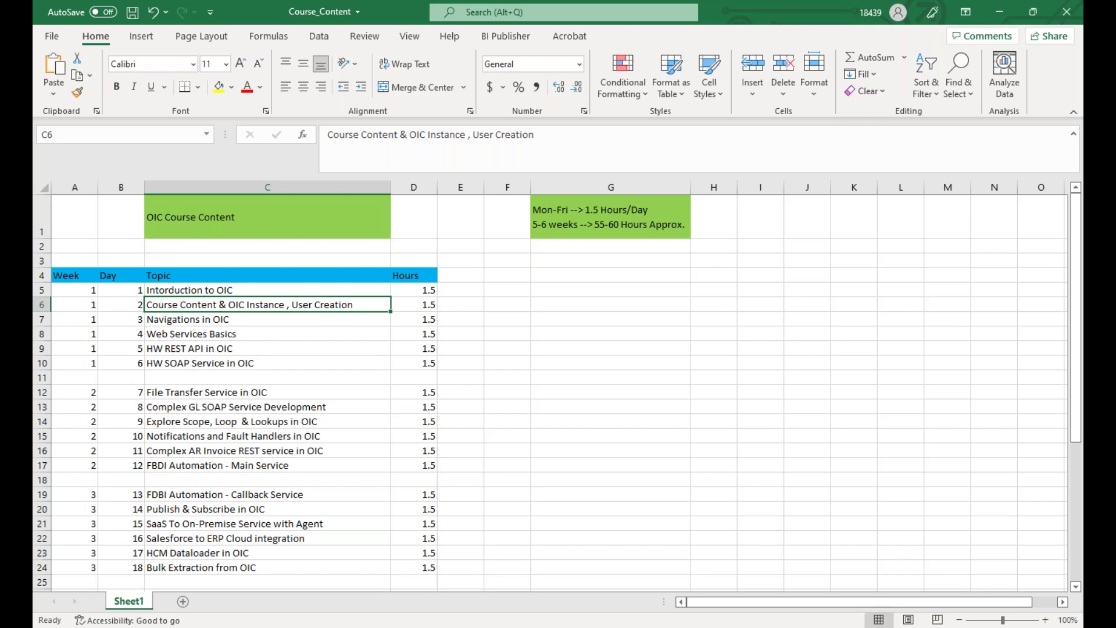
{"action": "left_click", "coordinate": [321, 319]}
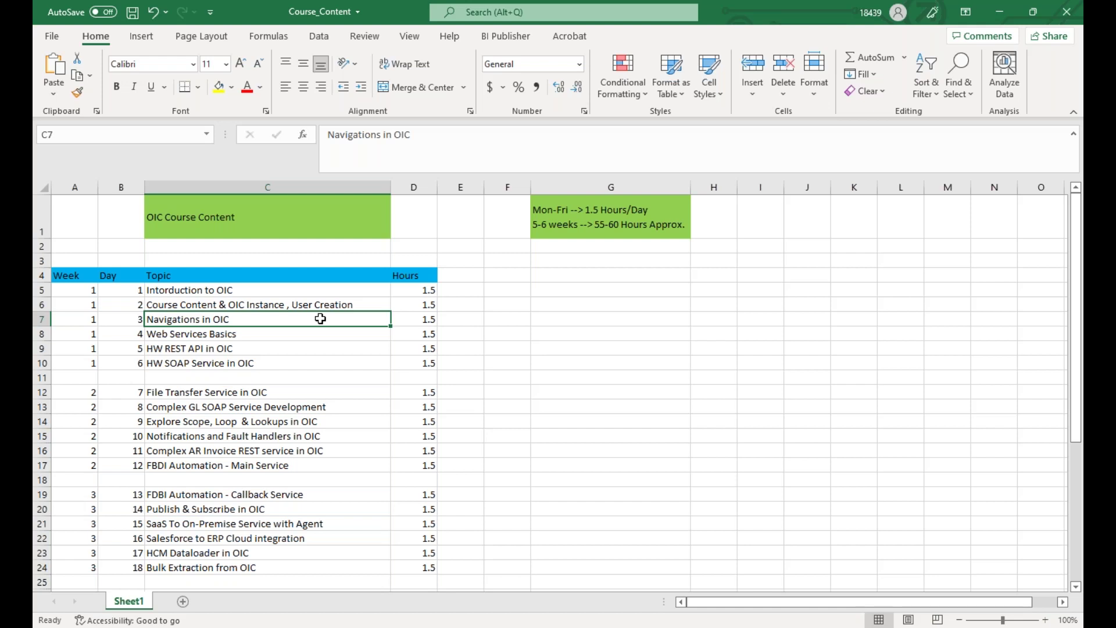
{"action": "key", "text": "Down"}
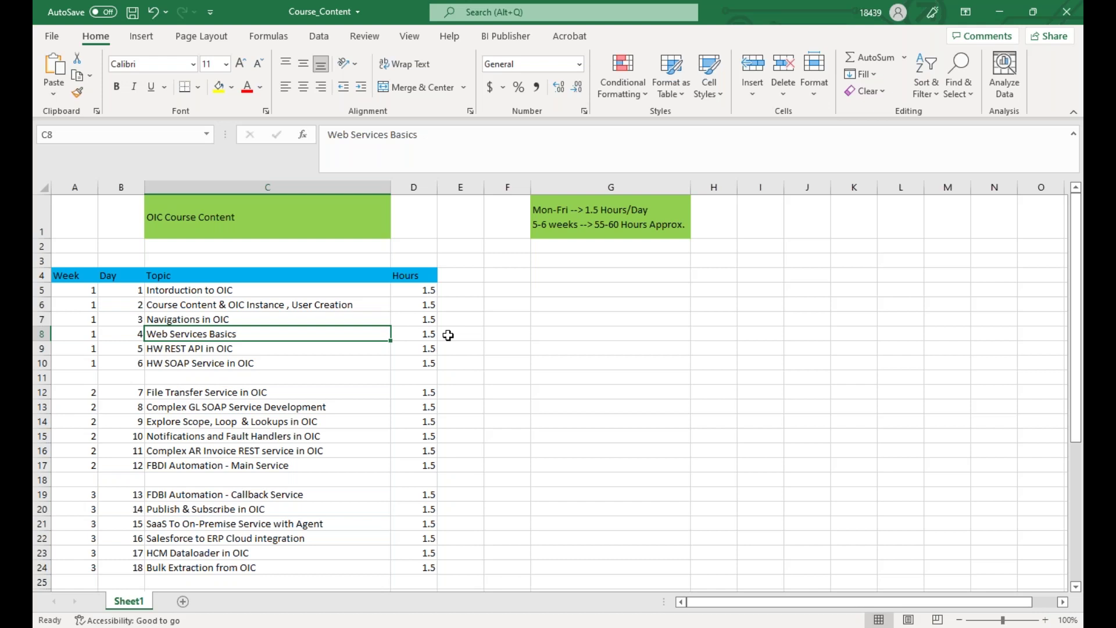
{"action": "left_click", "coordinate": [298, 348]}
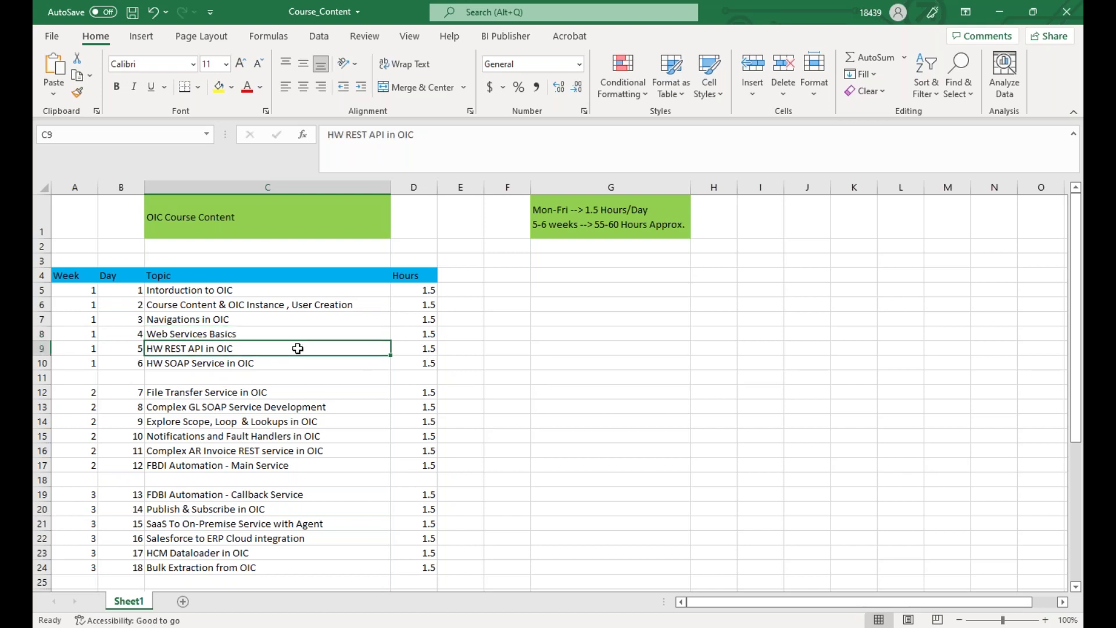
{"action": "scroll", "coordinate": [298, 348], "scroll_direction": "down", "scroll_amount": 1}
{"action": "left_click", "coordinate": [298, 291]}
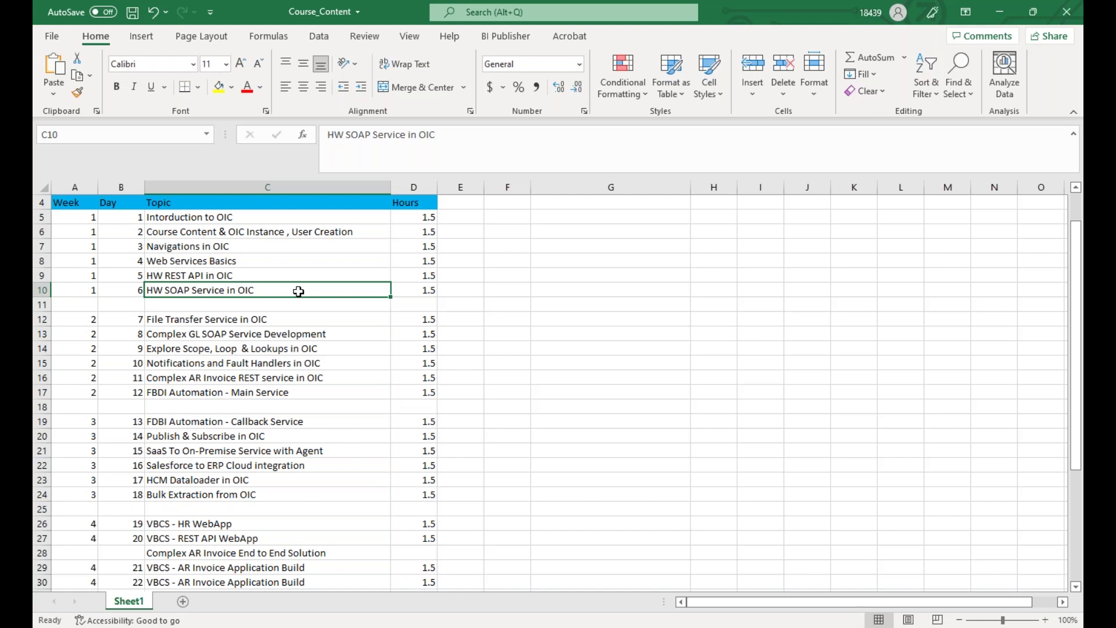
Step: Go through the week 2 topics one by one, from File Transfer Service in OIC to FBDI Automation - Main Service
{"action": "key", "text": "Down"}
{"action": "key", "text": "Down"}
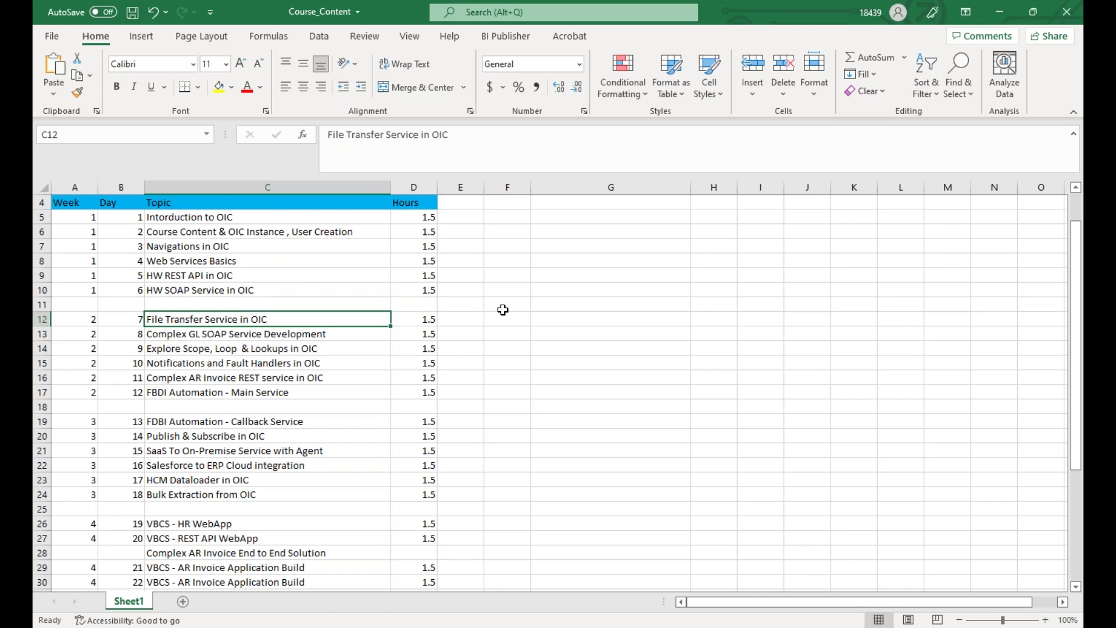
{"action": "key", "text": "Down"}
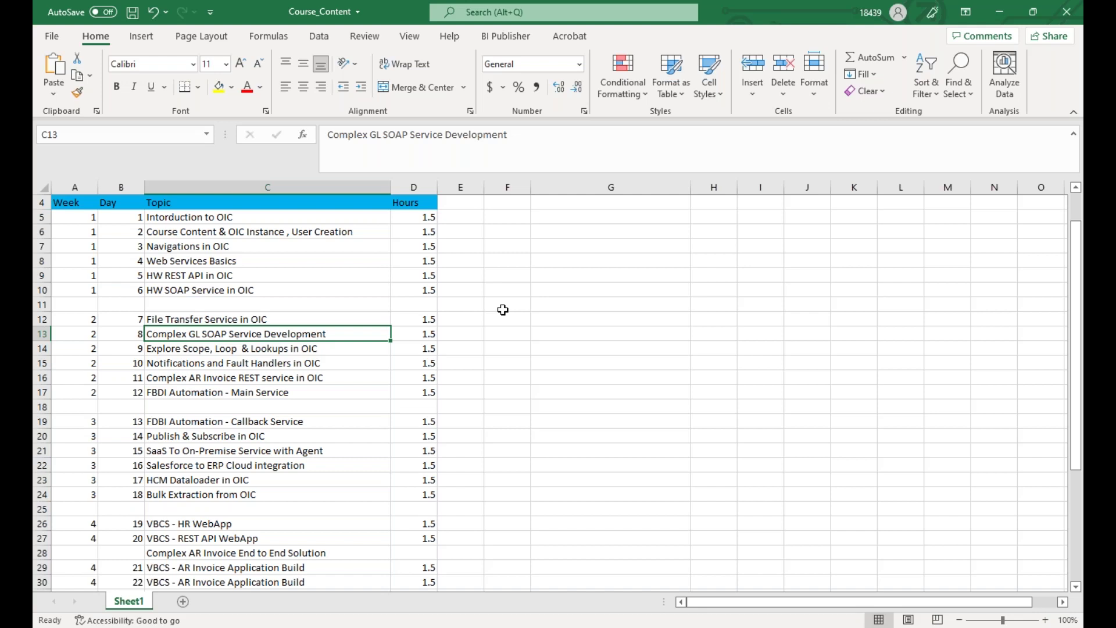
{"action": "key", "text": "Down"}
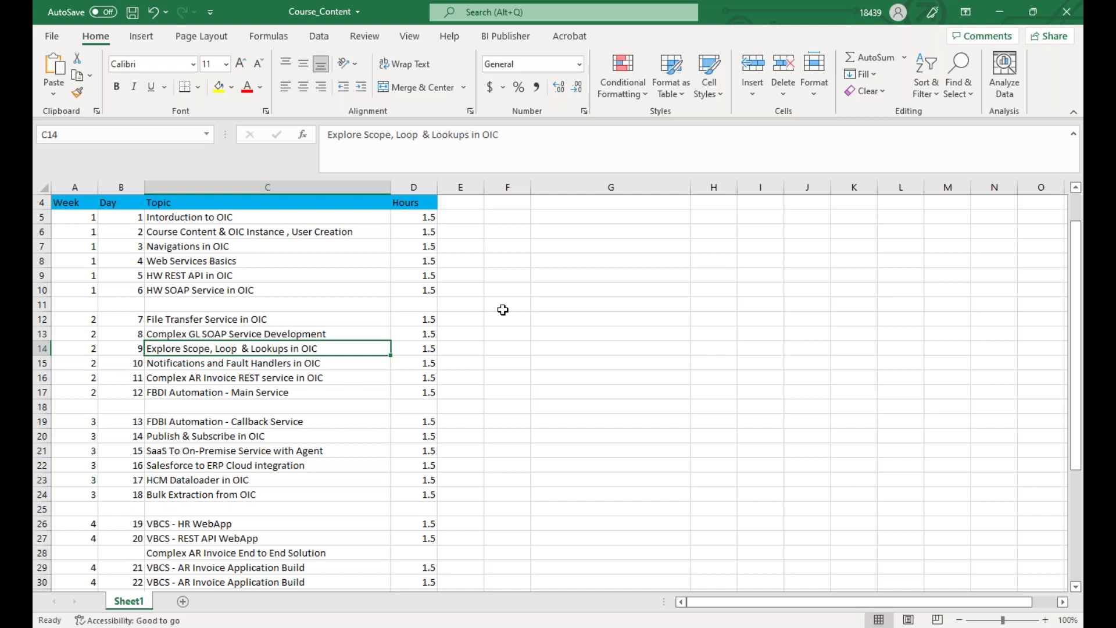
{"action": "key", "text": "Down"}
{"action": "key", "text": "Down"}
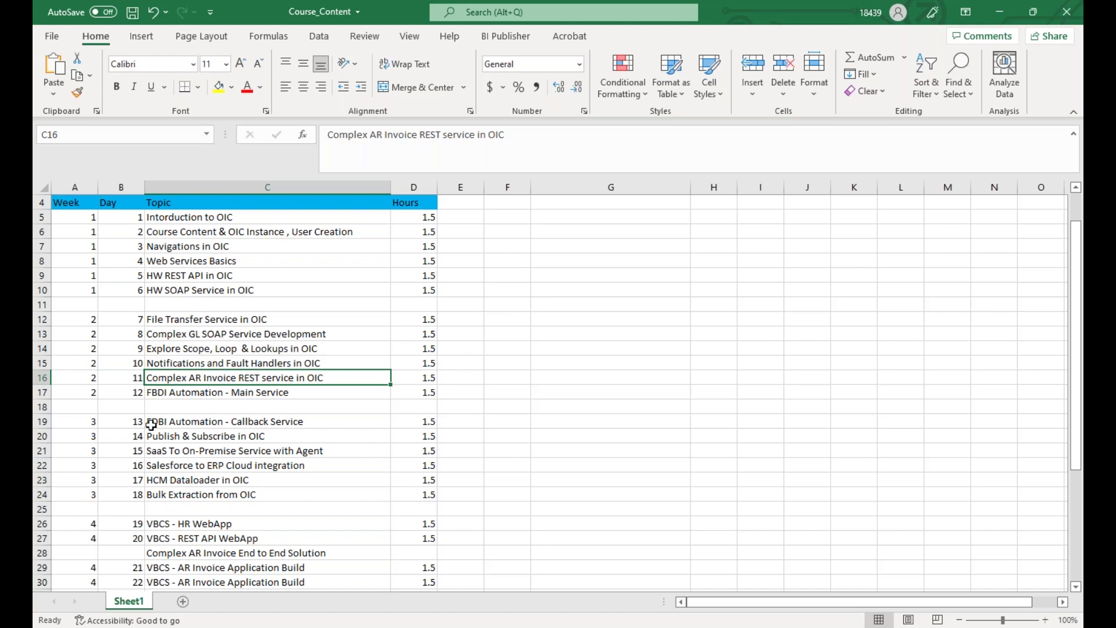
{"action": "left_click", "coordinate": [224, 392]}
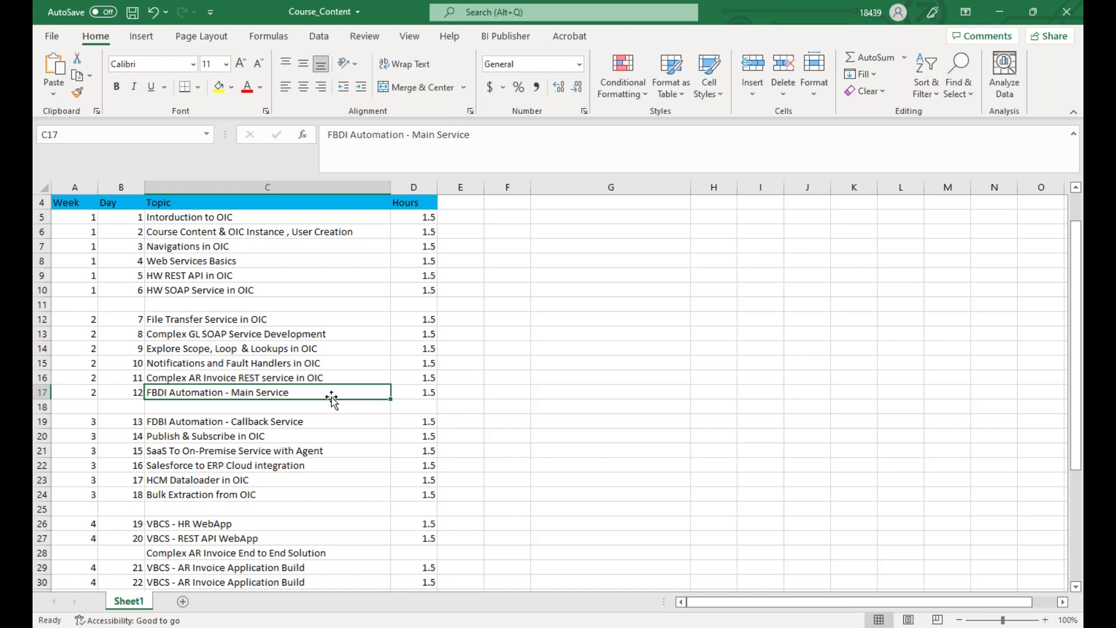
Step: Go through the week 3 topics one by one, from FDBI Automation - Callback Service to Bulk Extraction from OIC
{"action": "key", "text": "Down"}
{"action": "key", "text": "Down"}
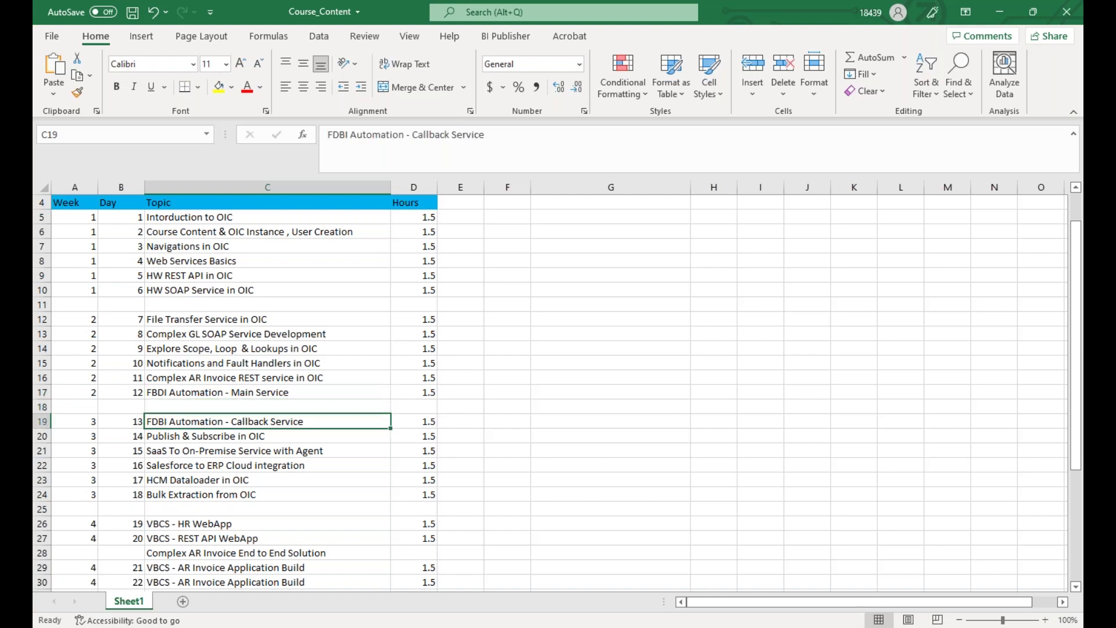
{"action": "key", "text": "Down"}
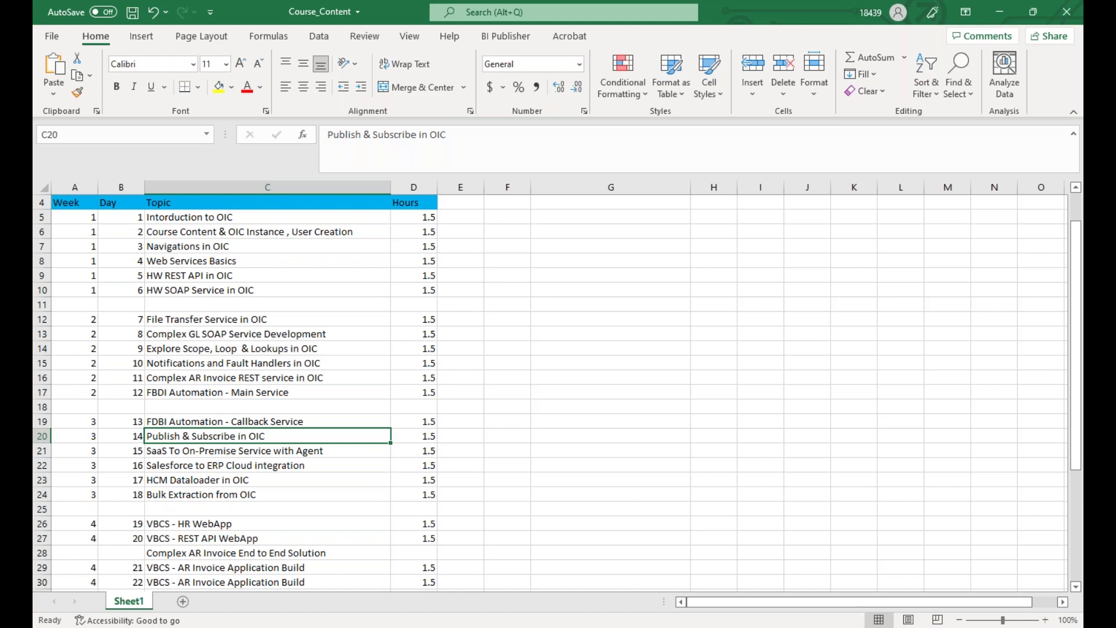
{"action": "key", "text": "Down"}
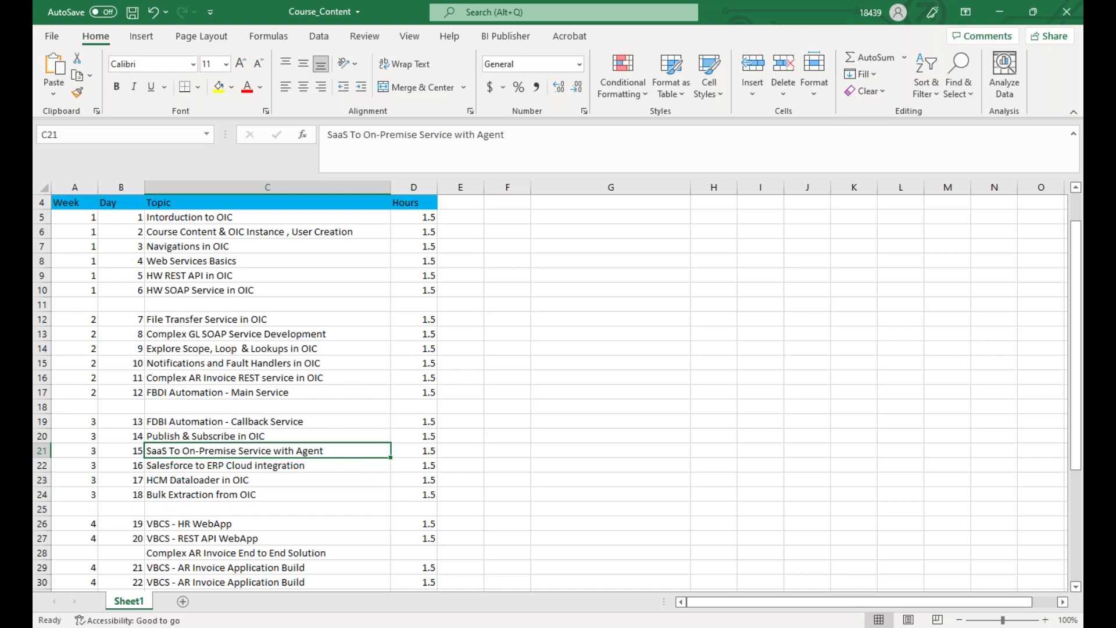
{"action": "key", "text": "Down"}
{"action": "key", "text": "Down"}
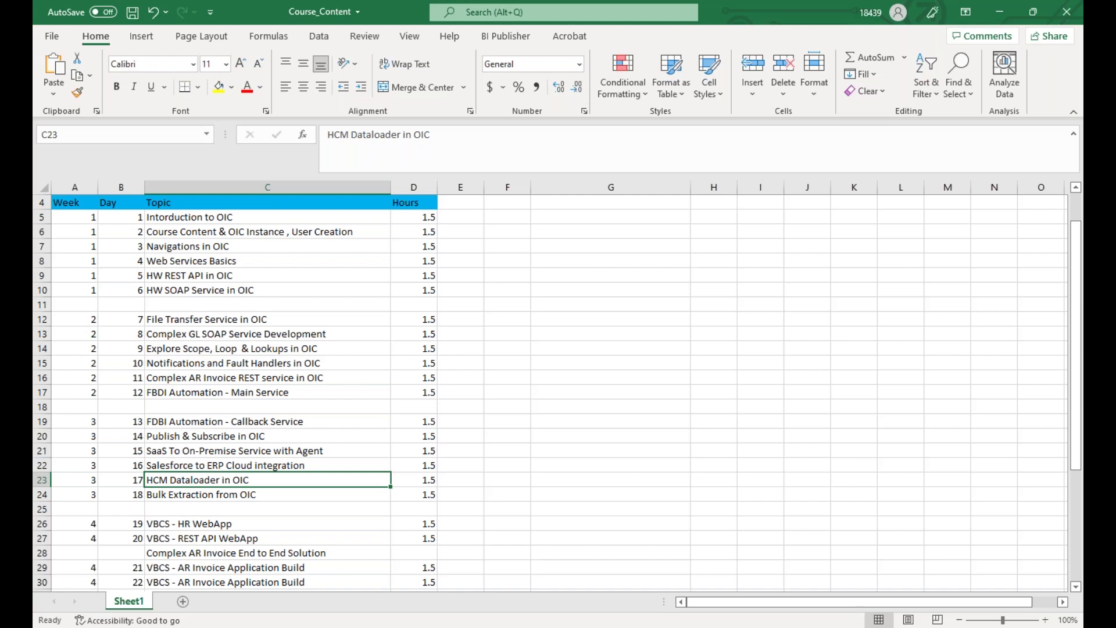
{"action": "left_click", "coordinate": [237, 496]}
Step: Highlight the topics from Intorduction to OIC through HCM Dataloader in OIC as one block, ending on Bulk Extraction from OIC
{"action": "scroll", "coordinate": [348, 425], "scroll_direction": "up", "scroll_amount": 1}
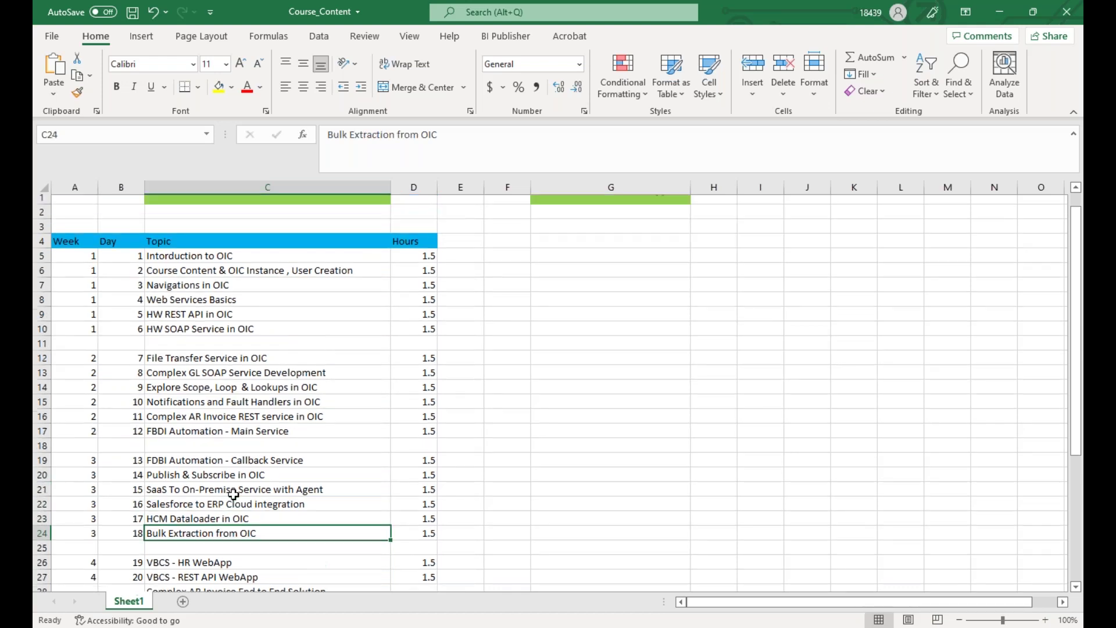
{"action": "scroll", "coordinate": [377, 427], "scroll_direction": "down", "scroll_amount": 4}
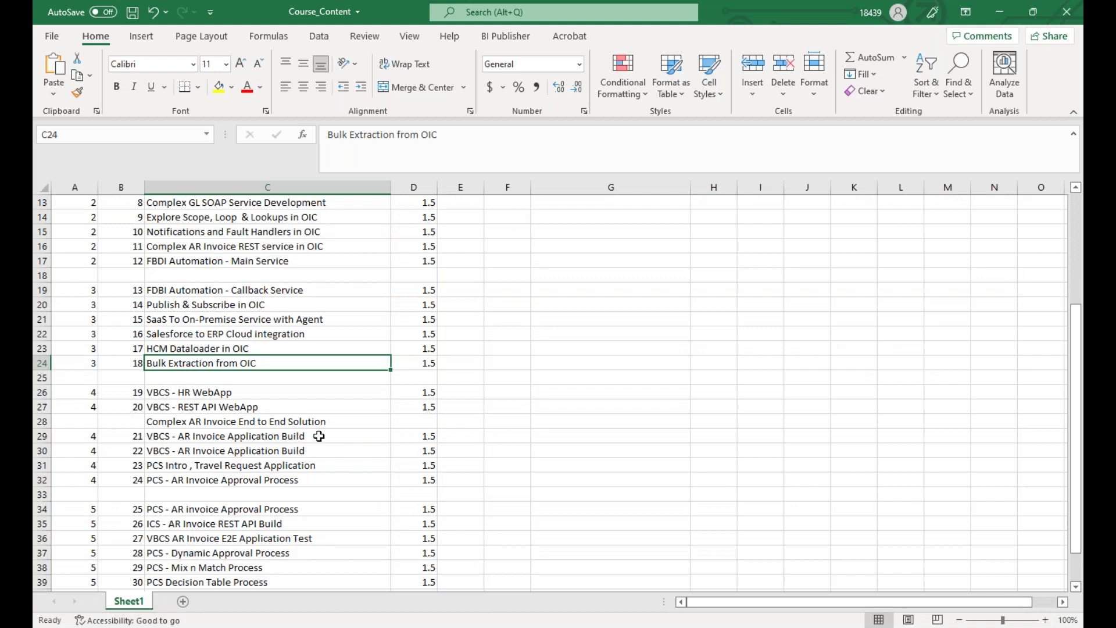
{"action": "scroll", "coordinate": [319, 436], "scroll_direction": "up", "scroll_amount": 4}
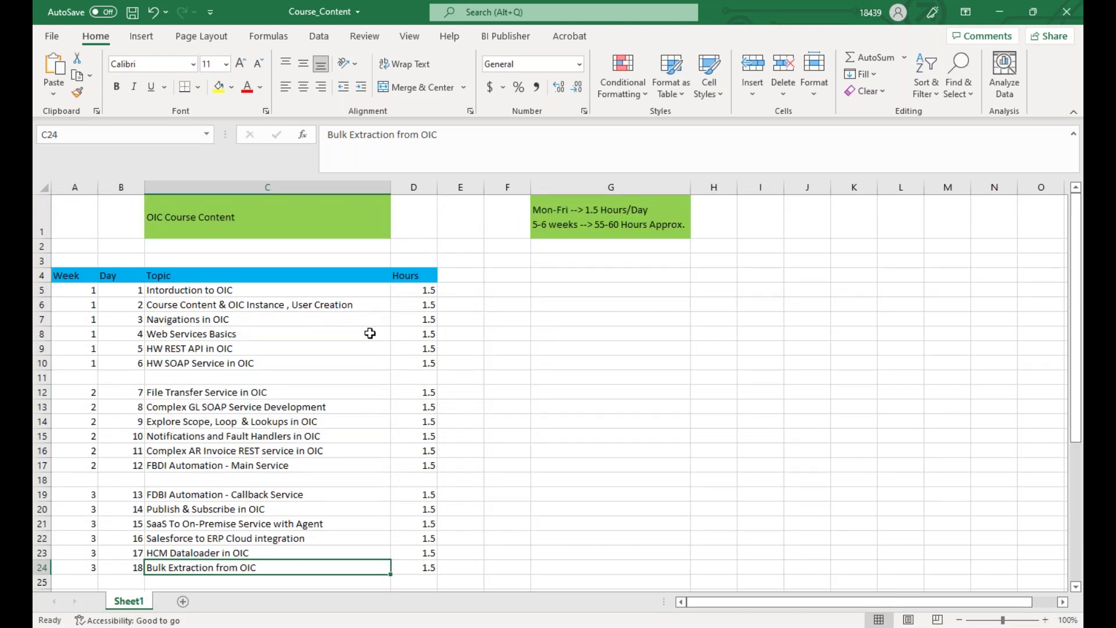
{"action": "left_click_drag", "start_coordinate": [269, 290], "coordinate": [312, 554]}
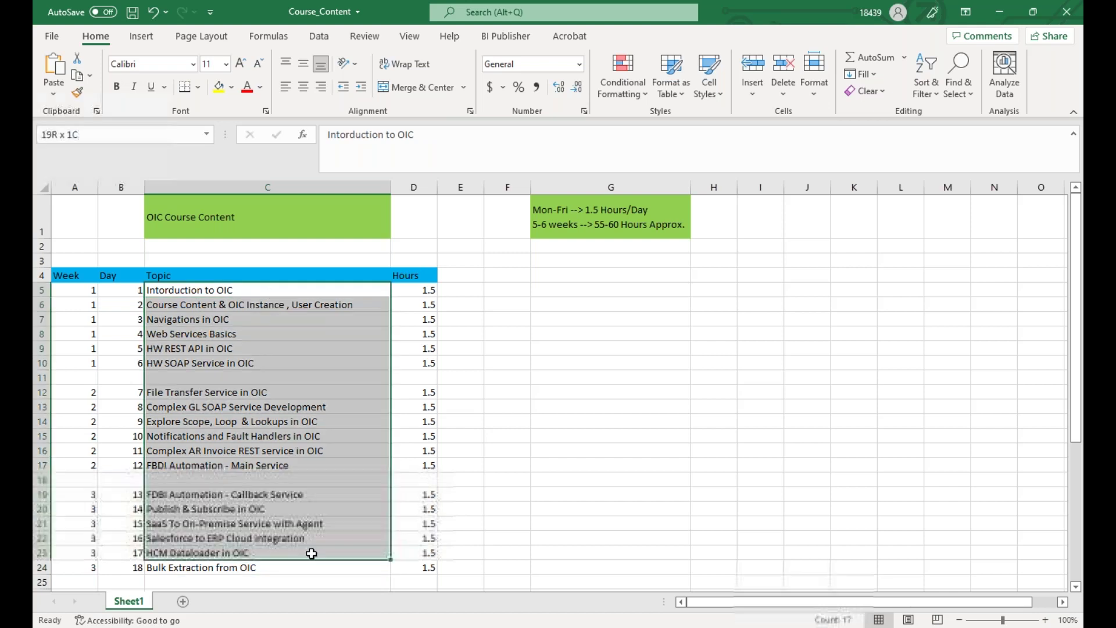
{"action": "left_click", "coordinate": [311, 553]}
{"action": "scroll", "coordinate": [311, 554], "scroll_direction": "down", "scroll_amount": 4}
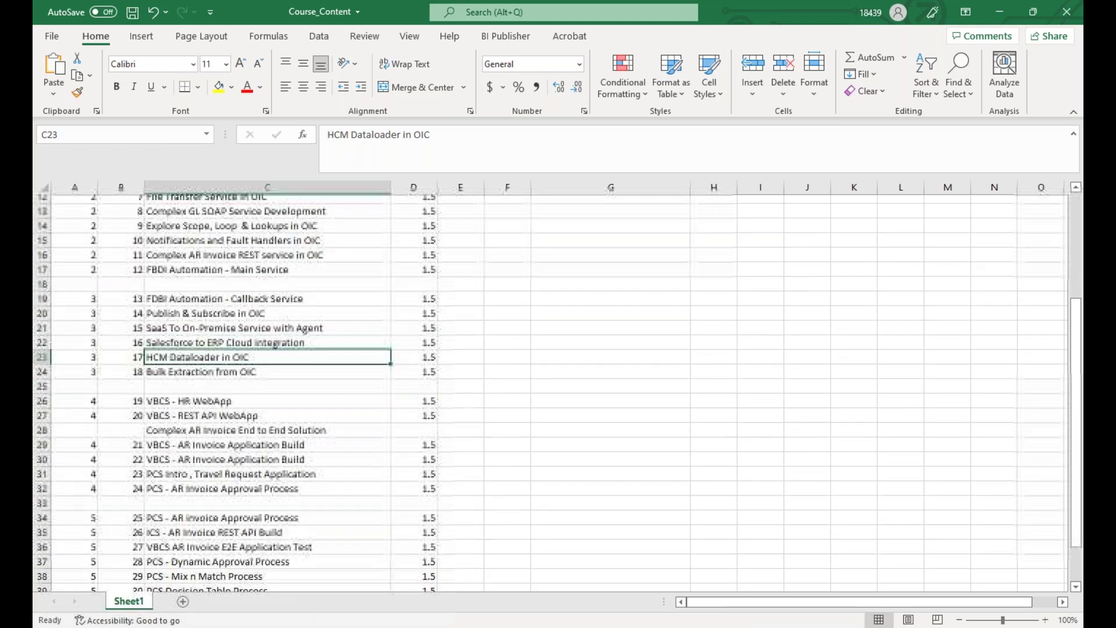
{"action": "left_click", "coordinate": [285, 364]}
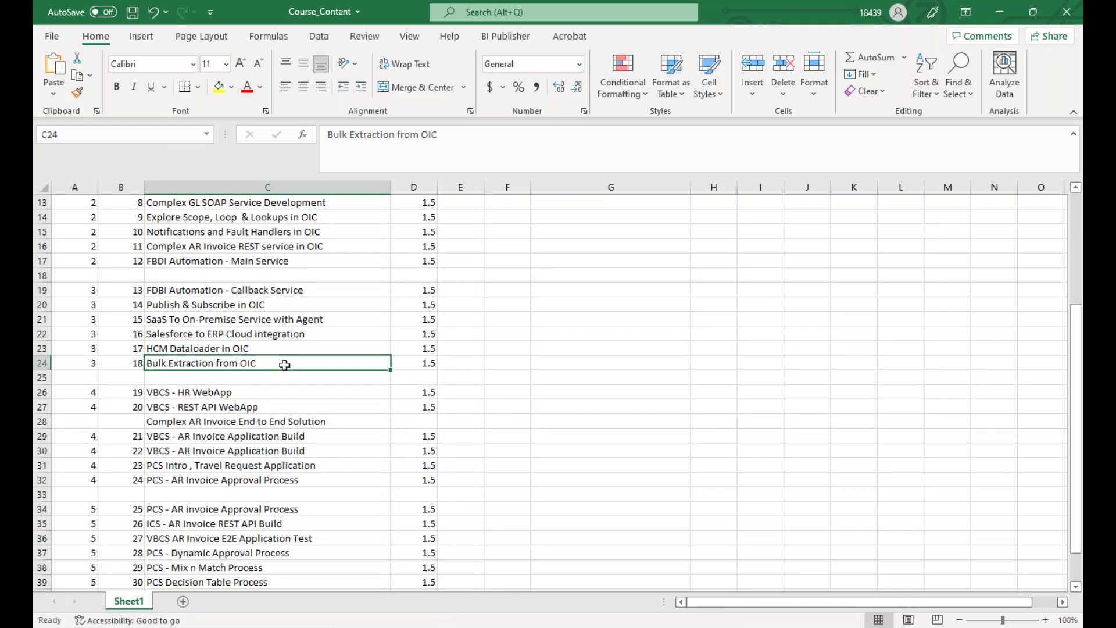
Step: Point out the week 4 VBCS web app topics and the PCS topics of weeks 4 and 5
{"action": "left_click", "coordinate": [264, 392]}
{"action": "left_click", "coordinate": [265, 410]}
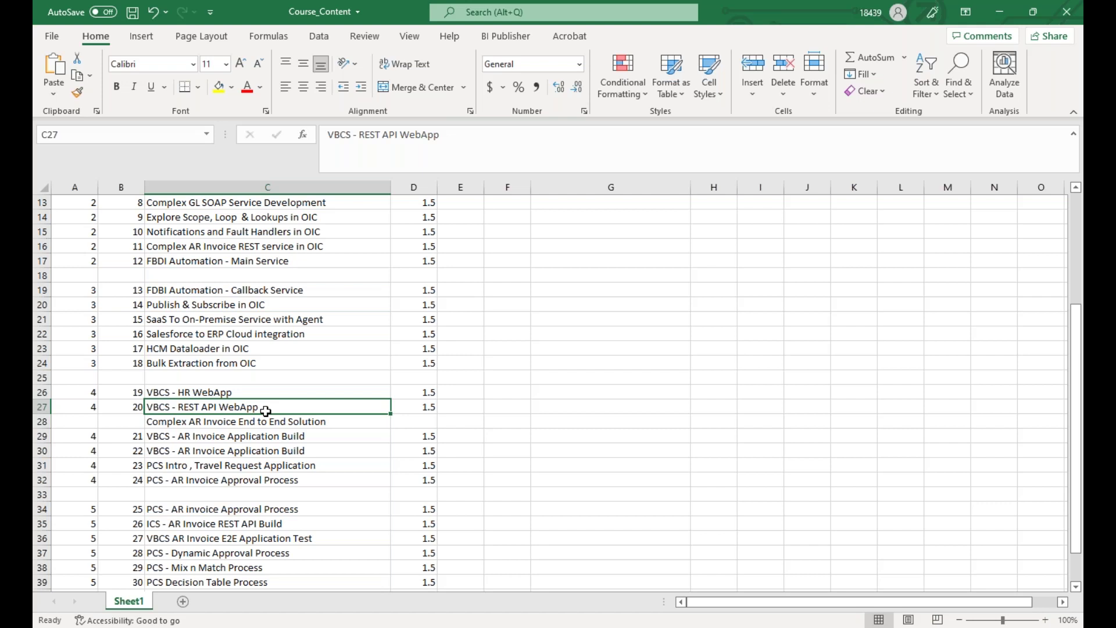
{"action": "scroll", "coordinate": [266, 411], "scroll_direction": "down", "scroll_amount": 2}
{"action": "left_click", "coordinate": [242, 423]}
{"action": "left_click_drag", "start_coordinate": [243, 423], "coordinate": [245, 465]}
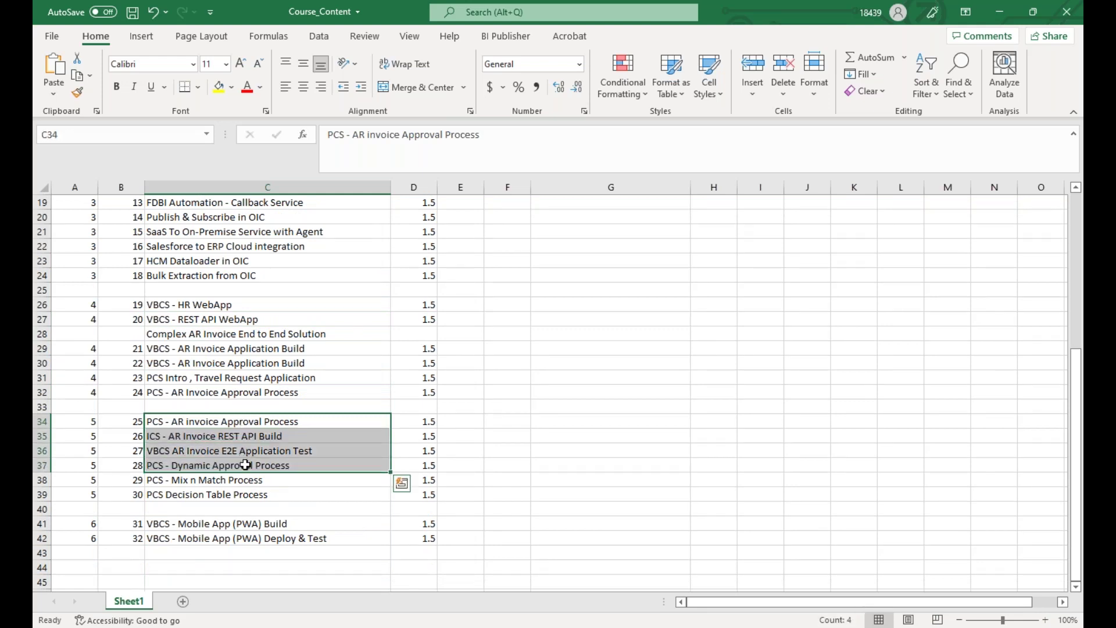
{"action": "scroll", "coordinate": [248, 459], "scroll_direction": "up", "scroll_amount": 1}
{"action": "left_click", "coordinate": [252, 423]}
{"action": "left_click", "coordinate": [251, 436]}
{"action": "left_click", "coordinate": [260, 423]}
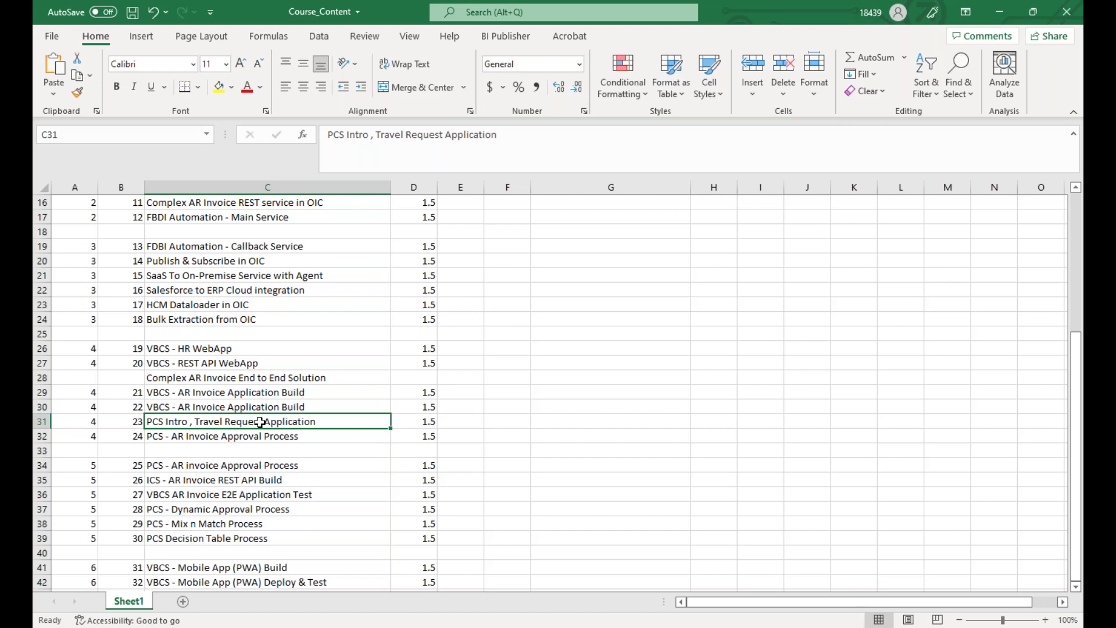
Step: Point out the Complex AR Invoice End to End Solution row and its week 5 test and approval topics against the earlier OIC topics
{"action": "scroll", "coordinate": [251, 289], "scroll_direction": "up", "scroll_amount": 5}
{"action": "left_click", "coordinate": [252, 289]}
{"action": "scroll", "coordinate": [251, 289], "scroll_direction": "down", "scroll_amount": 3}
{"action": "scroll", "coordinate": [251, 289], "scroll_direction": "down", "scroll_amount": 1}
{"action": "left_click", "coordinate": [245, 423]}
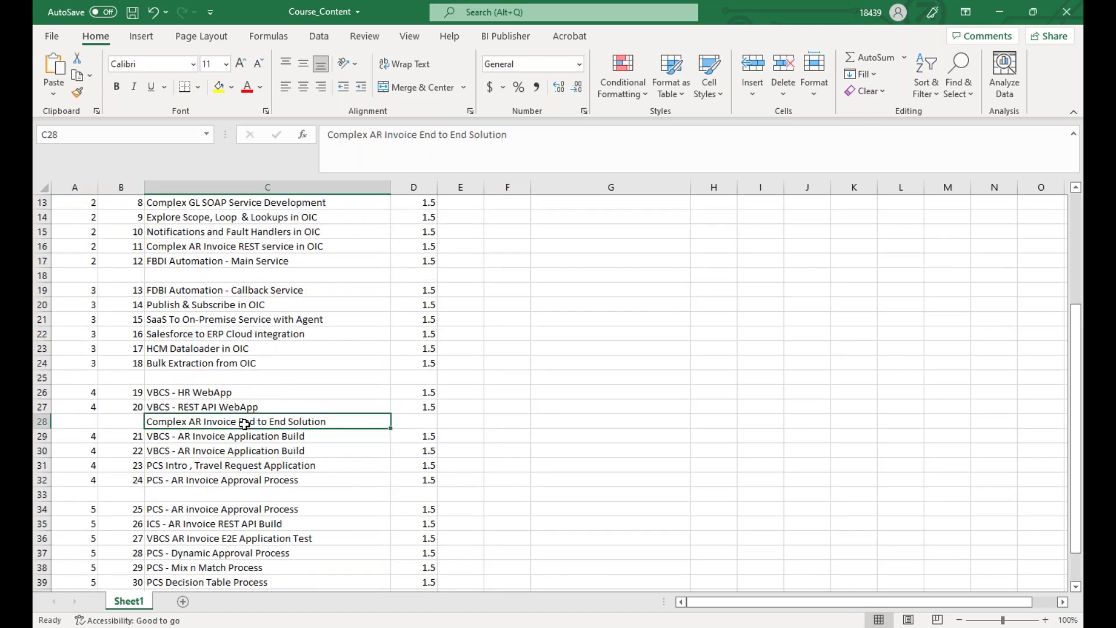
{"action": "scroll", "coordinate": [244, 423], "scroll_direction": "down", "scroll_amount": 3}
{"action": "left_click", "coordinate": [231, 406]}
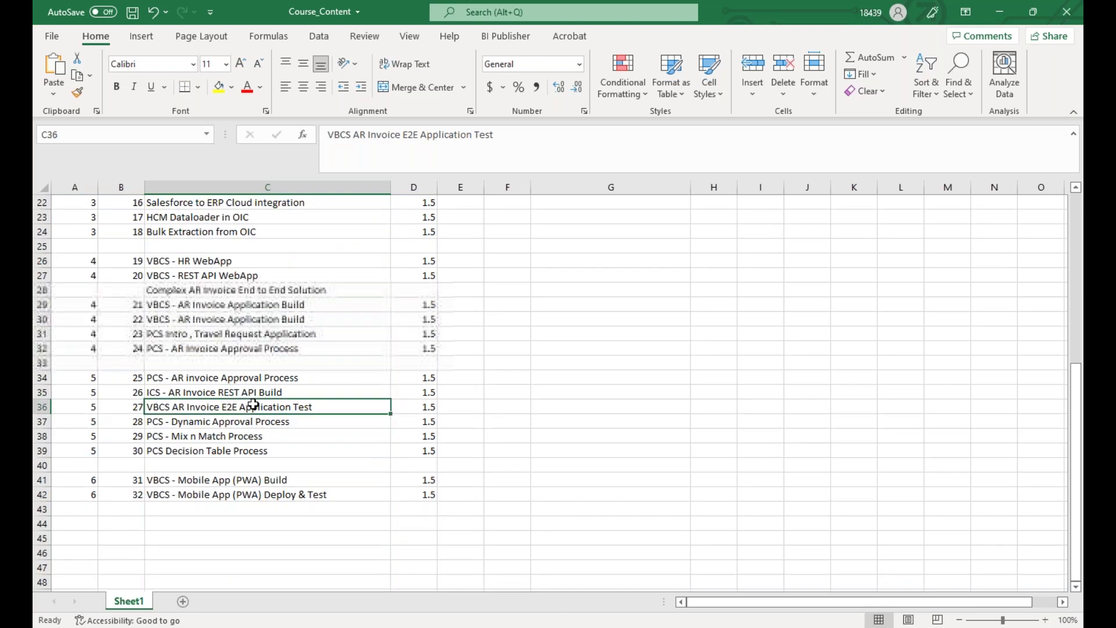
{"action": "left_click", "coordinate": [259, 379]}
{"action": "scroll", "coordinate": [260, 379], "scroll_direction": "up", "scroll_amount": 4}
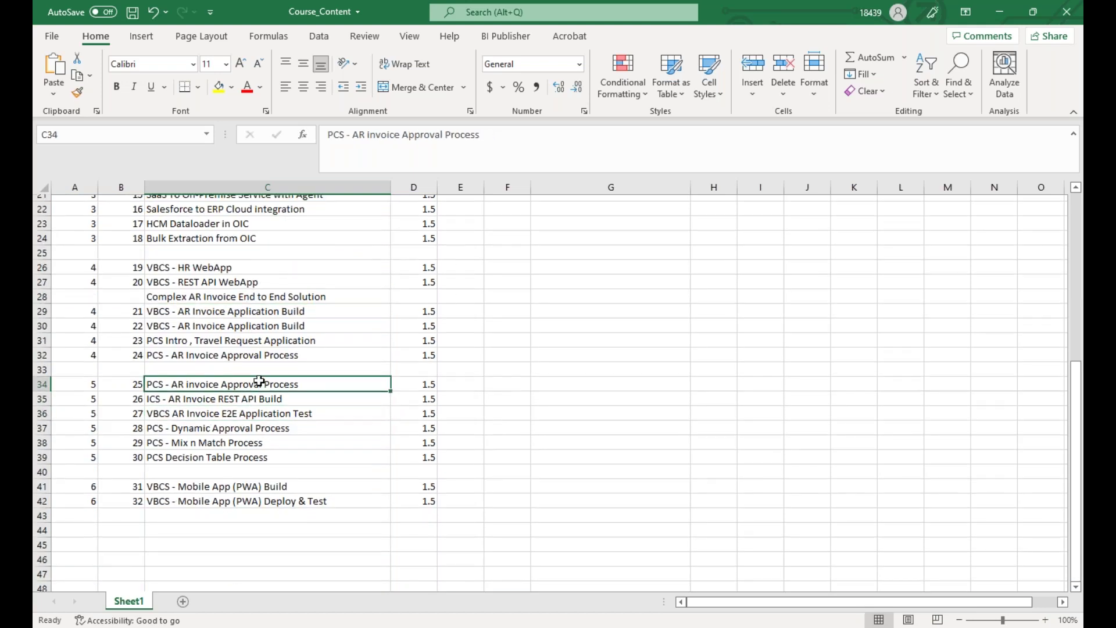
{"action": "left_click", "coordinate": [229, 265]}
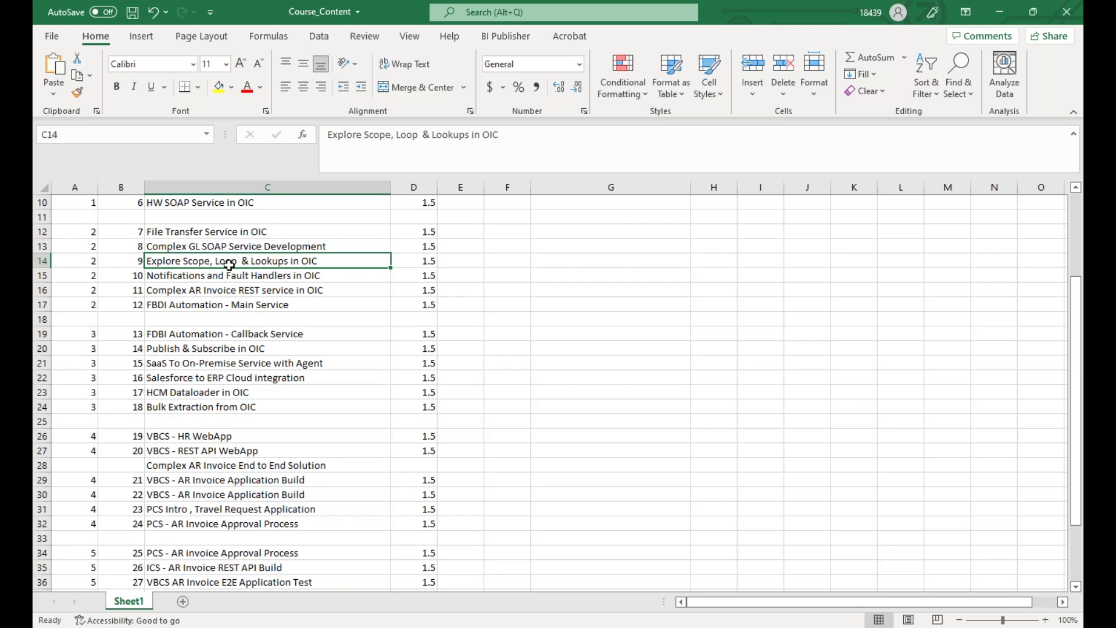
Step: Review the whole course outline again, from HW SOAP Service in OIC down to the week 6 VBCS mobile app topics
{"action": "scroll", "coordinate": [229, 265], "scroll_direction": "down", "scroll_amount": 2}
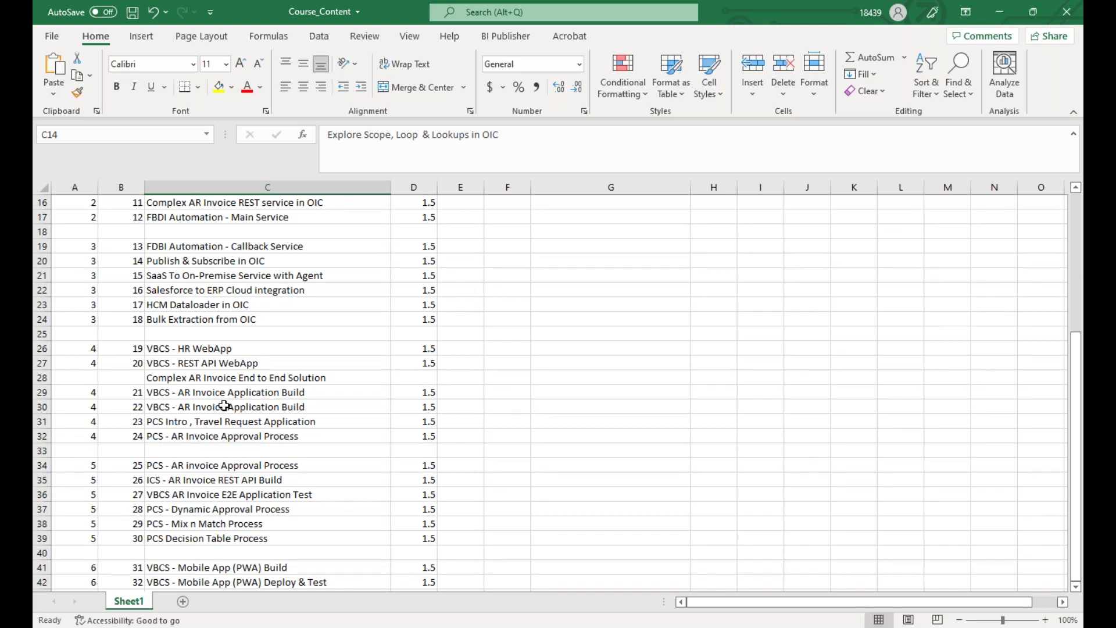
{"action": "scroll", "coordinate": [224, 406], "scroll_direction": "down", "scroll_amount": 1}
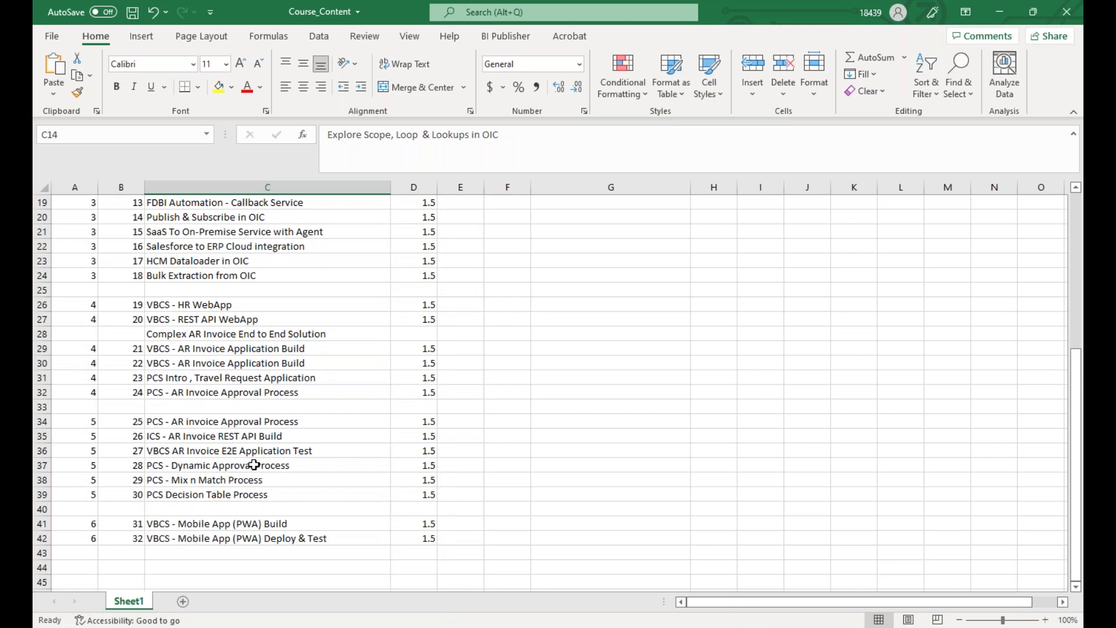
{"action": "scroll", "coordinate": [254, 465], "scroll_direction": "up", "scroll_amount": 5}
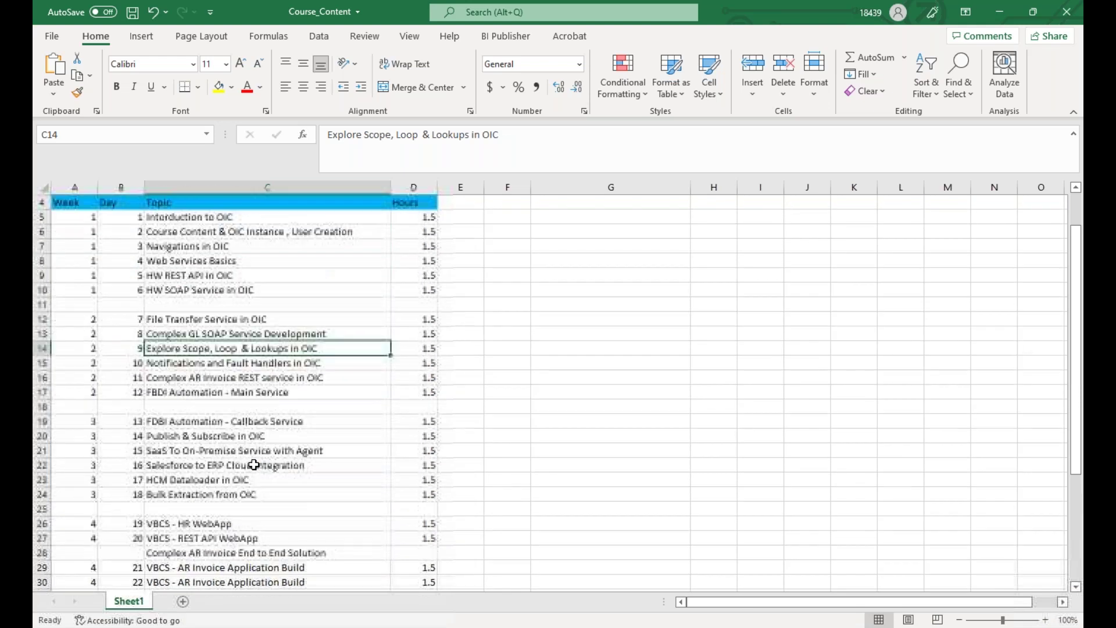
{"action": "left_click", "coordinate": [253, 290]}
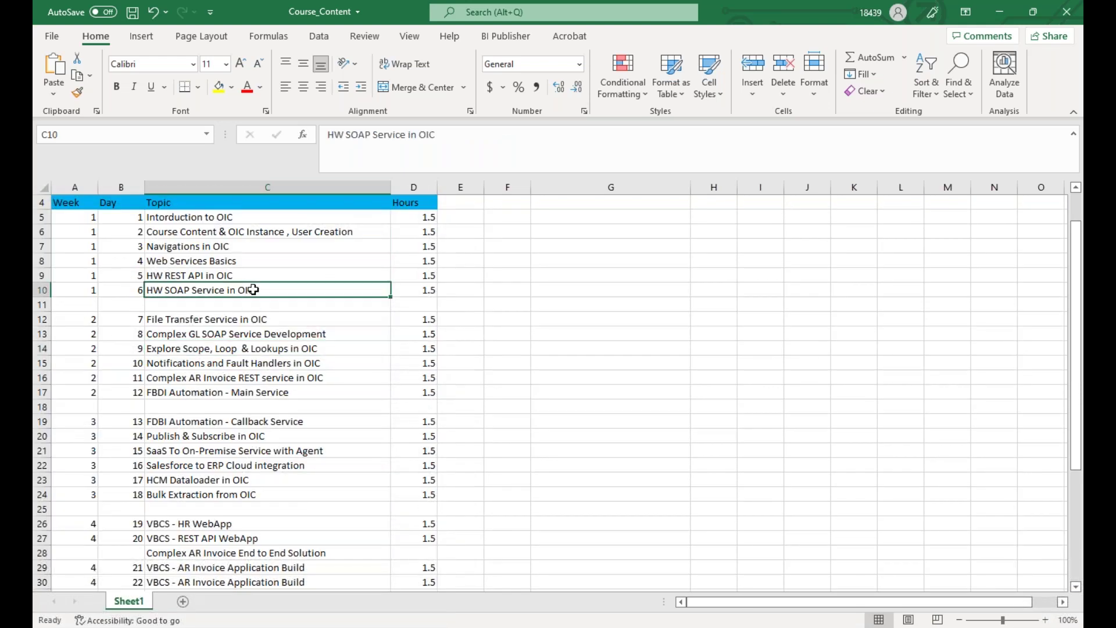
{"action": "scroll", "coordinate": [254, 289], "scroll_direction": "down", "scroll_amount": 3}
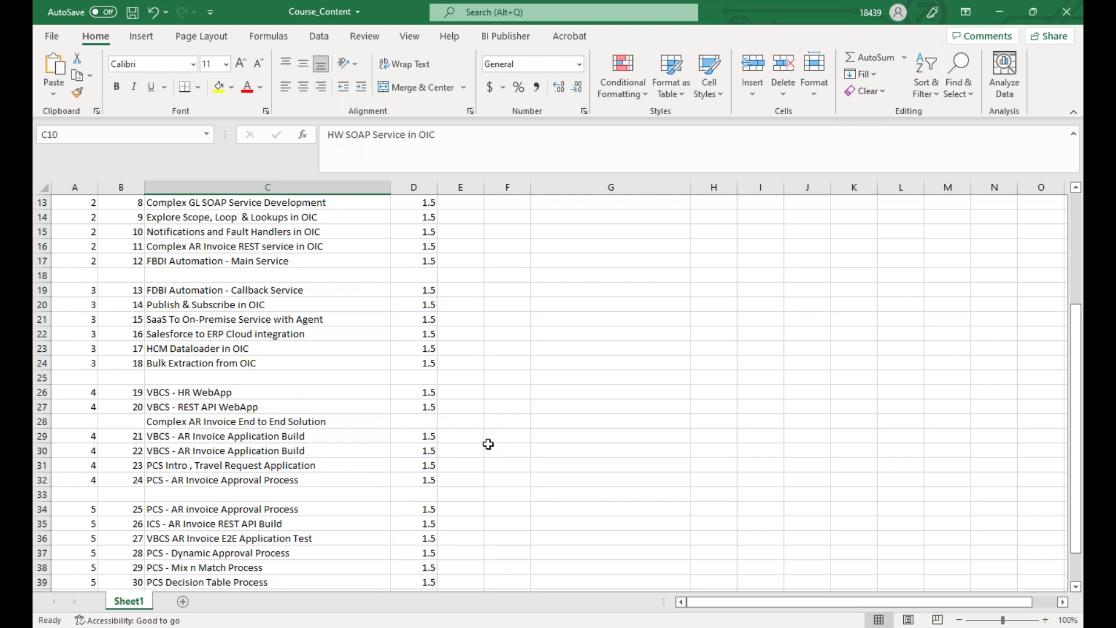
{"action": "scroll", "coordinate": [210, 399], "scroll_direction": "down", "scroll_amount": 1}
{"action": "scroll", "coordinate": [210, 398], "scroll_direction": "down", "scroll_amount": 3}
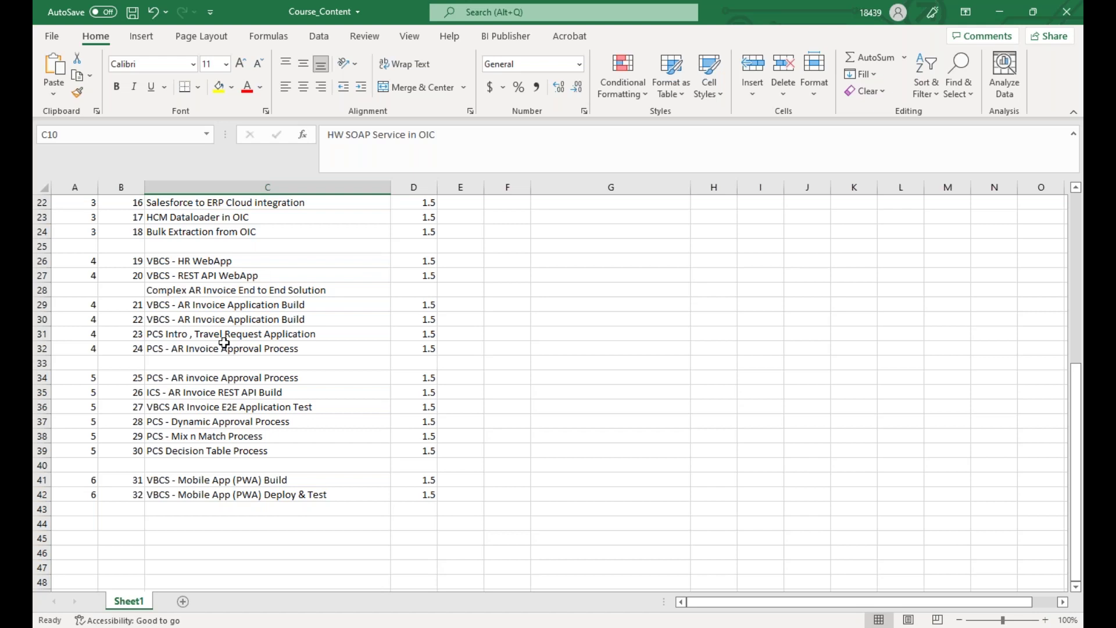
Step: Point out the week 5 PCS topics Dynamic Approval Process, Mix n Match Process and Decision Table Process
{"action": "left_click", "coordinate": [249, 423]}
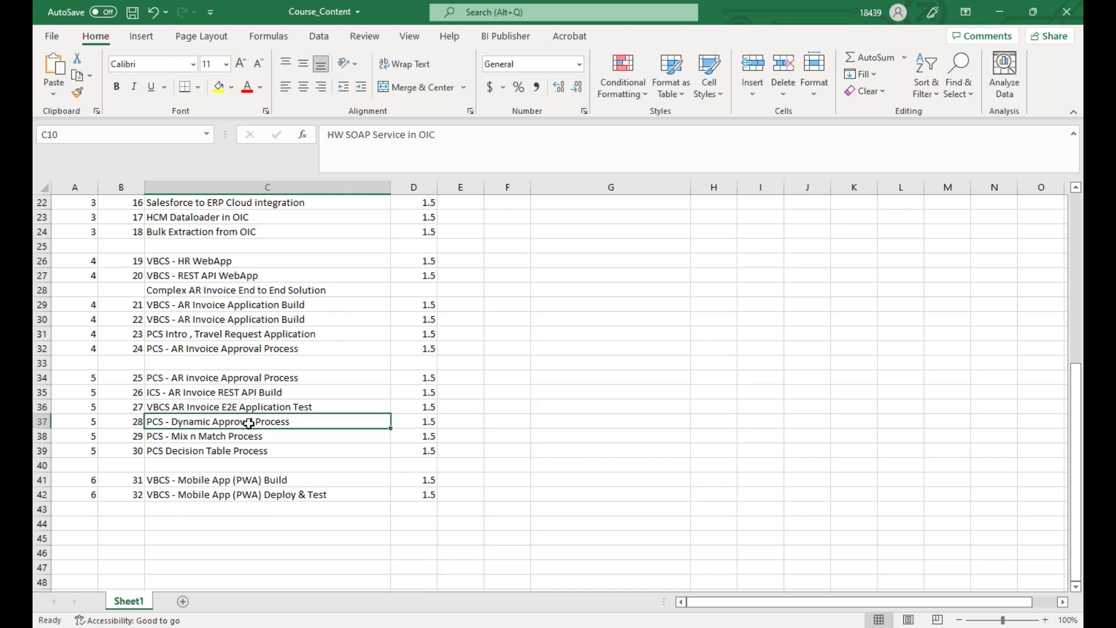
{"action": "left_click", "coordinate": [282, 452]}
{"action": "left_click", "coordinate": [289, 437]}
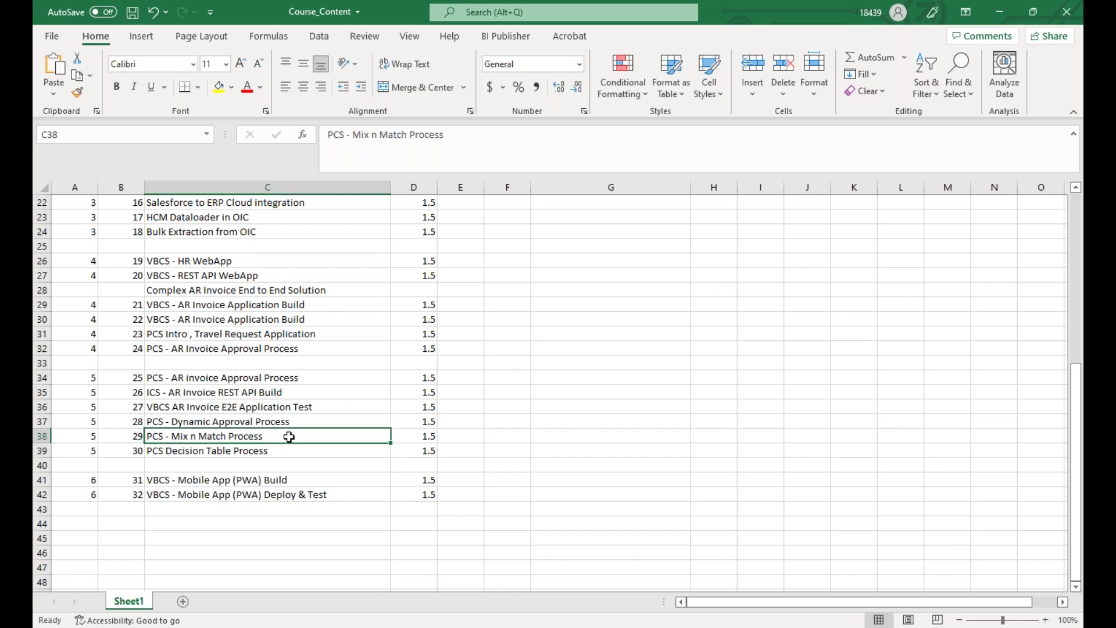
{"action": "left_click_drag", "start_coordinate": [277, 423], "coordinate": [275, 446]}
{"action": "left_click", "coordinate": [275, 446]}
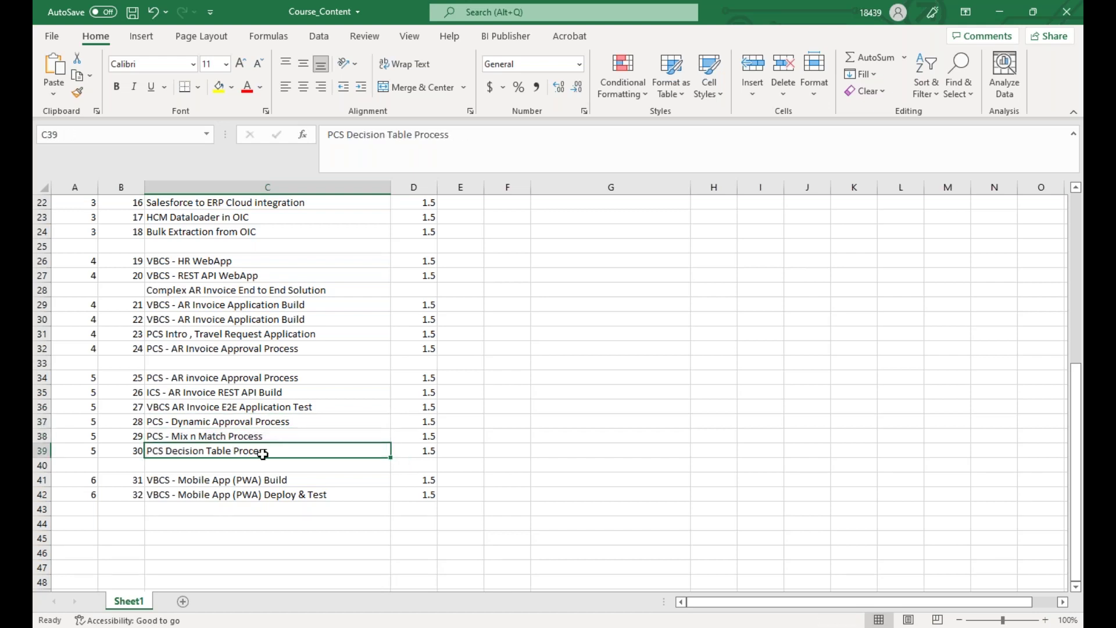
Step: Highlight the two week 6 VBCS mobile app (PWA) topics, covering build and then deploy and test
{"action": "left_click_drag", "start_coordinate": [214, 479], "coordinate": [217, 492]}
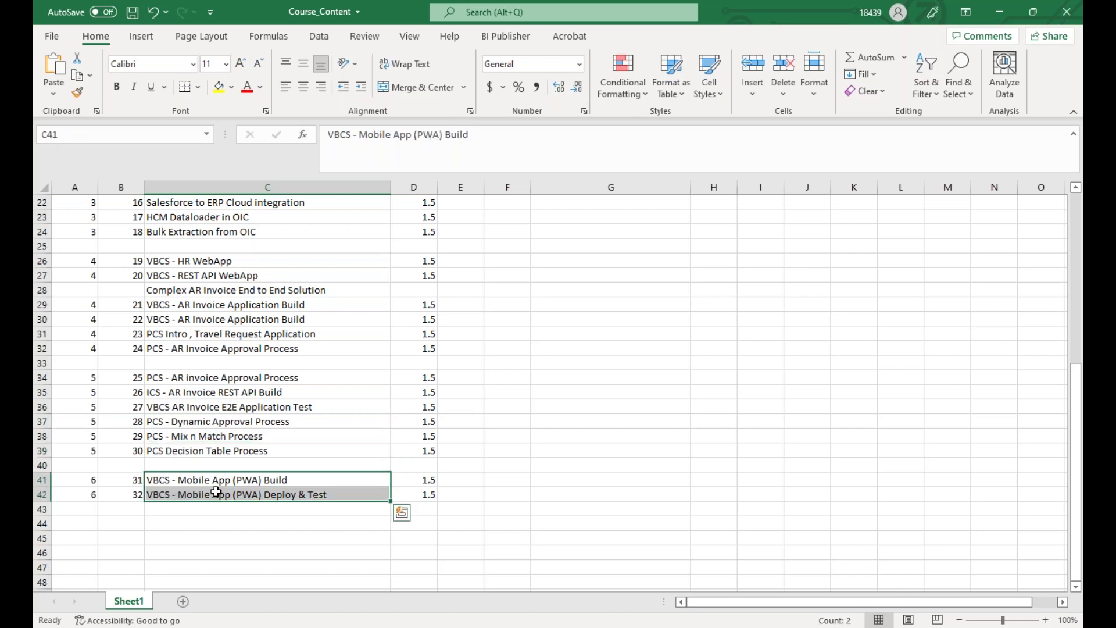
{"action": "left_click", "coordinate": [309, 478]}
{"action": "left_click", "coordinate": [343, 498]}
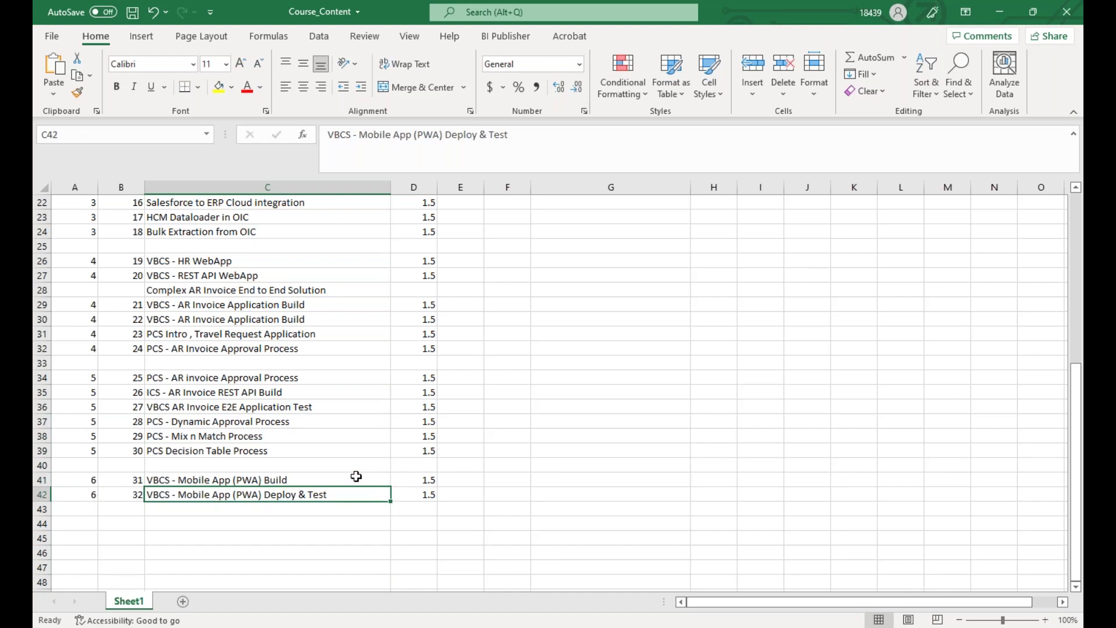
Step: Review the course schedule note and the hours for the first day against the full topic list through week 6
{"action": "scroll", "coordinate": [357, 475], "scroll_direction": "up", "scroll_amount": 4}
{"action": "scroll", "coordinate": [356, 475], "scroll_direction": "down", "scroll_amount": 5}
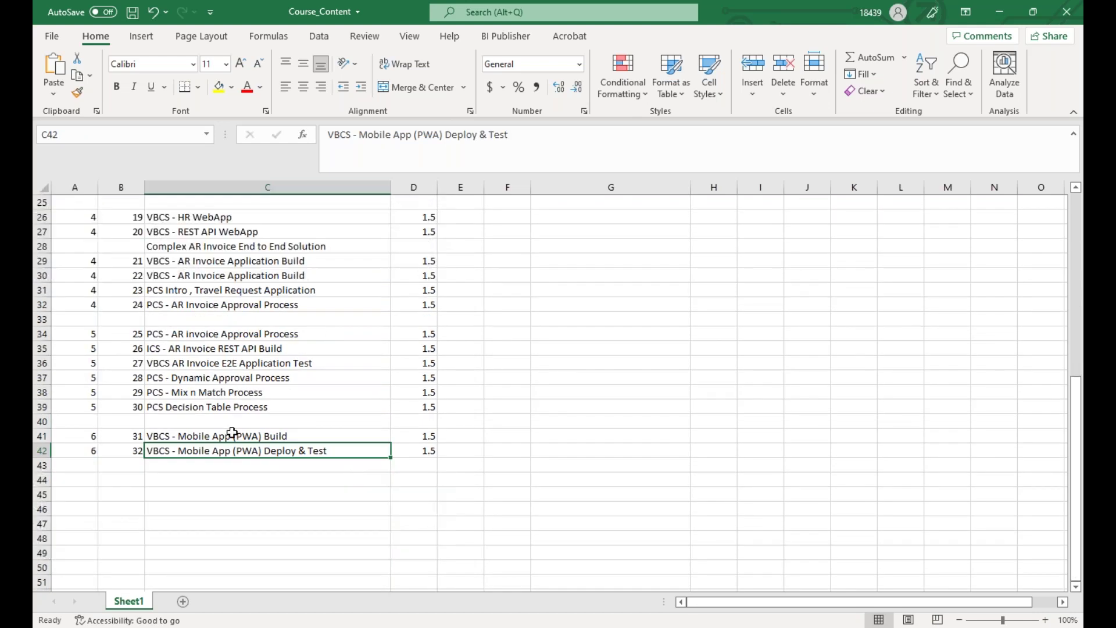
{"action": "scroll", "coordinate": [235, 432], "scroll_direction": "up", "scroll_amount": 5}
{"action": "scroll", "coordinate": [232, 432], "scroll_direction": "up", "scroll_amount": 3}
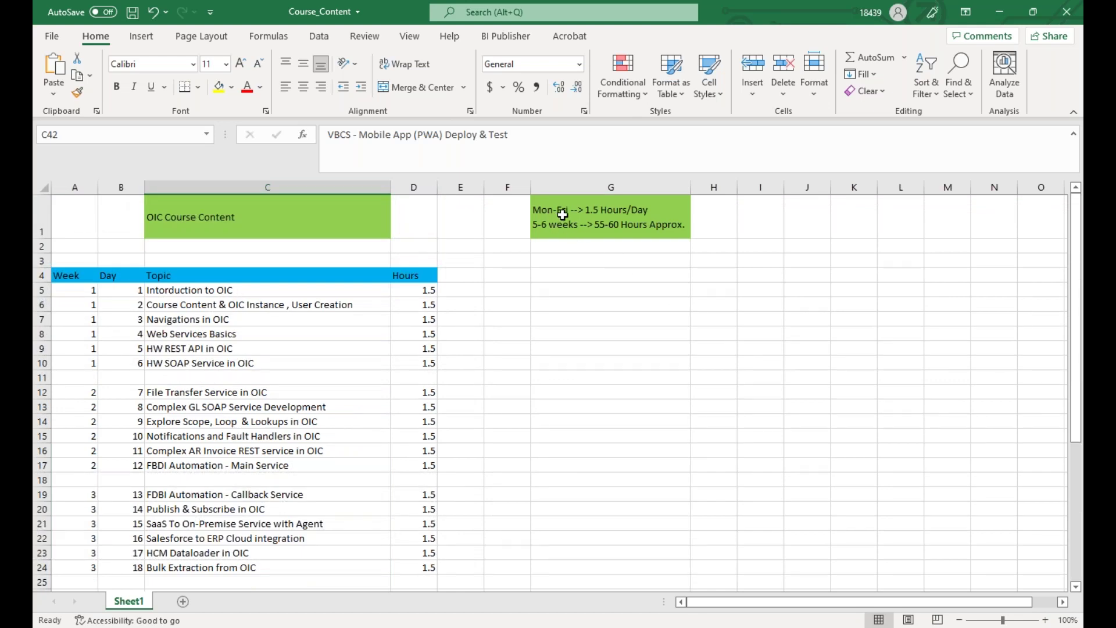
{"action": "left_click", "coordinate": [420, 292]}
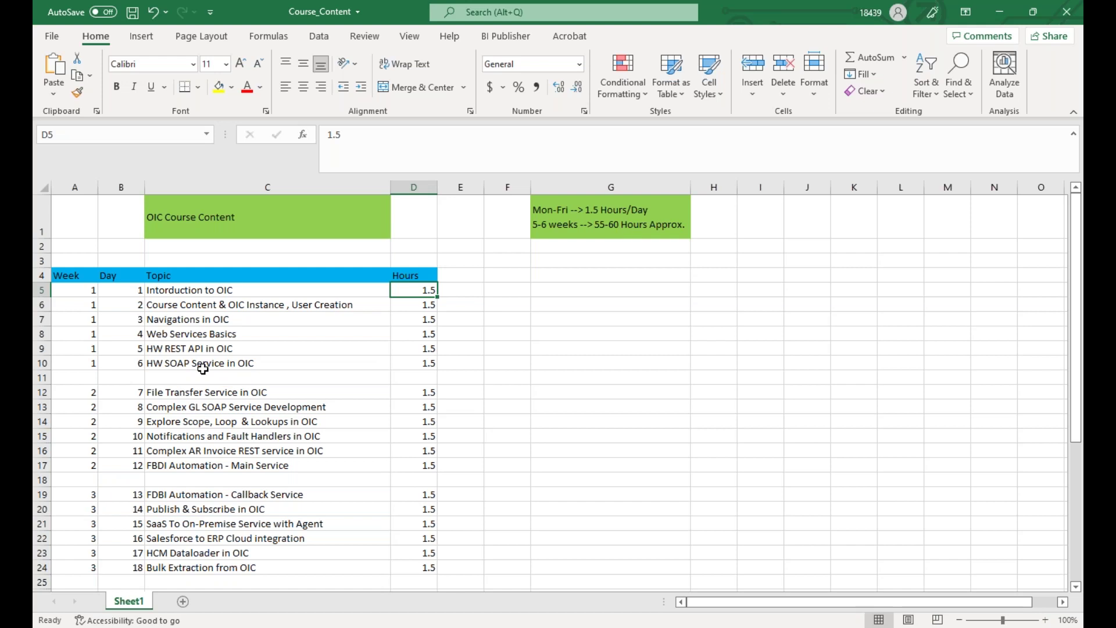
{"action": "scroll", "coordinate": [204, 369], "scroll_direction": "down", "scroll_amount": 6}
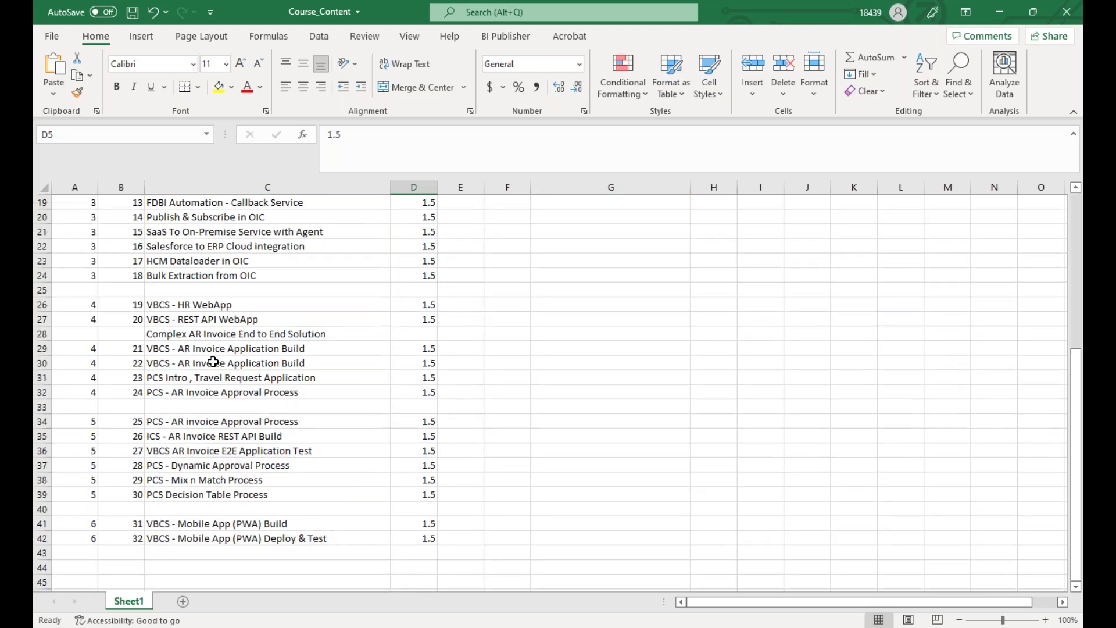
{"action": "scroll", "coordinate": [214, 361], "scroll_direction": "up", "scroll_amount": 2}
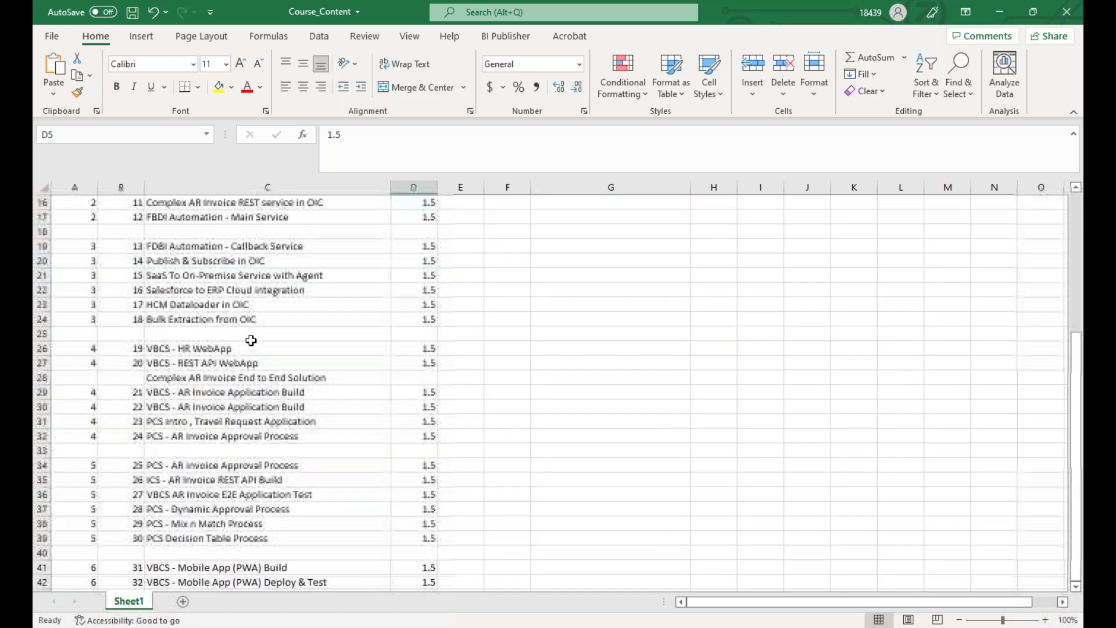
{"action": "scroll", "coordinate": [232, 377], "scroll_direction": "up", "scroll_amount": 4}
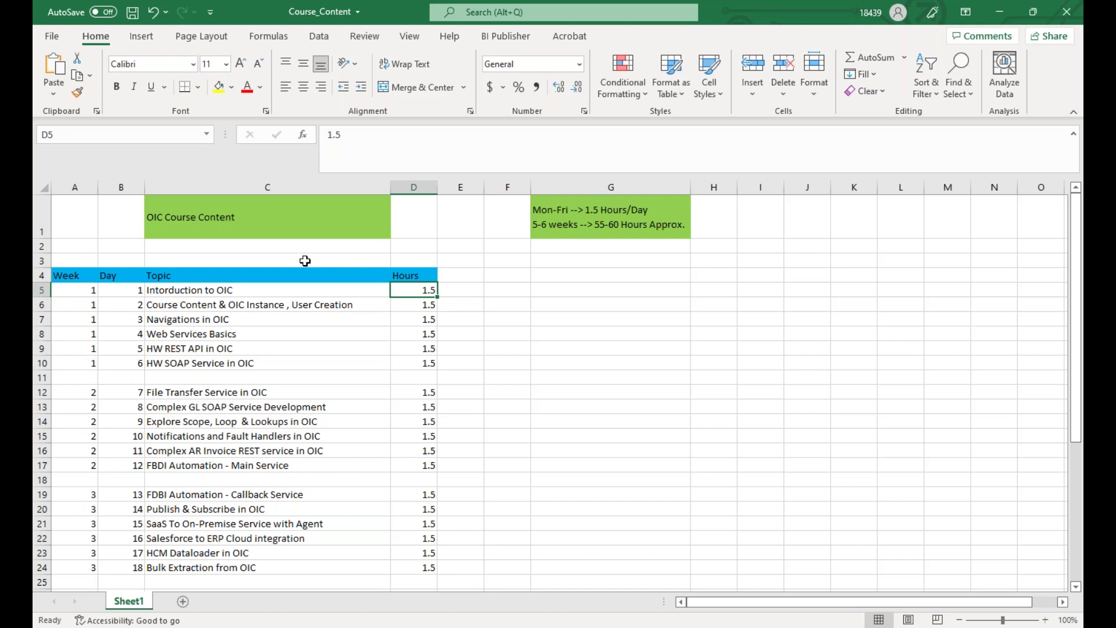
{"action": "left_click", "coordinate": [260, 262]}
{"action": "left_click", "coordinate": [264, 245]}
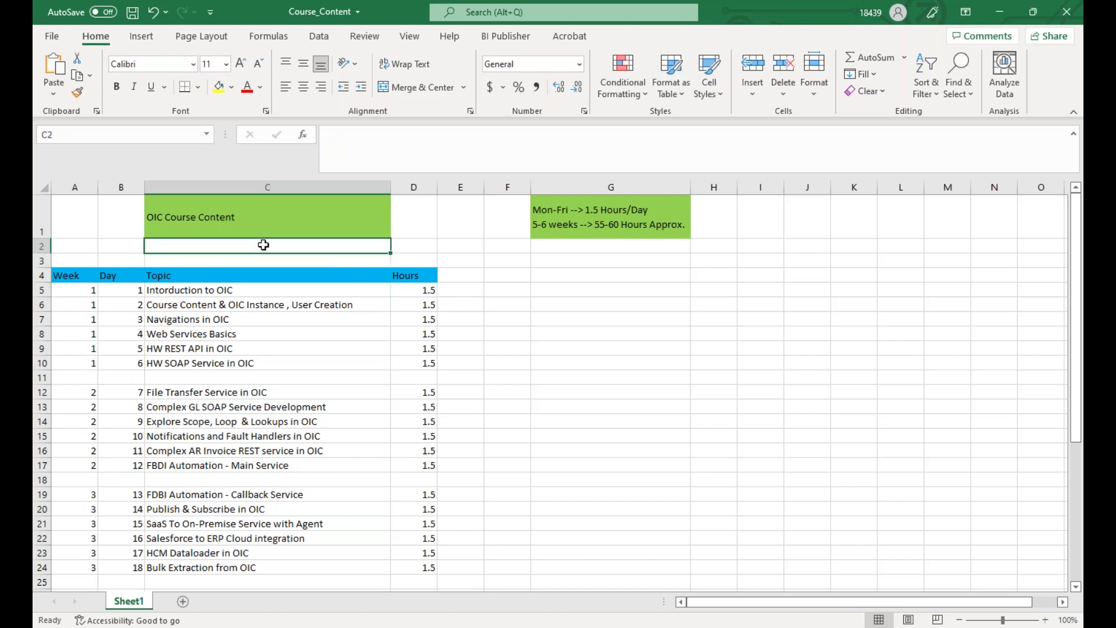
{"action": "left_click", "coordinate": [256, 263]}
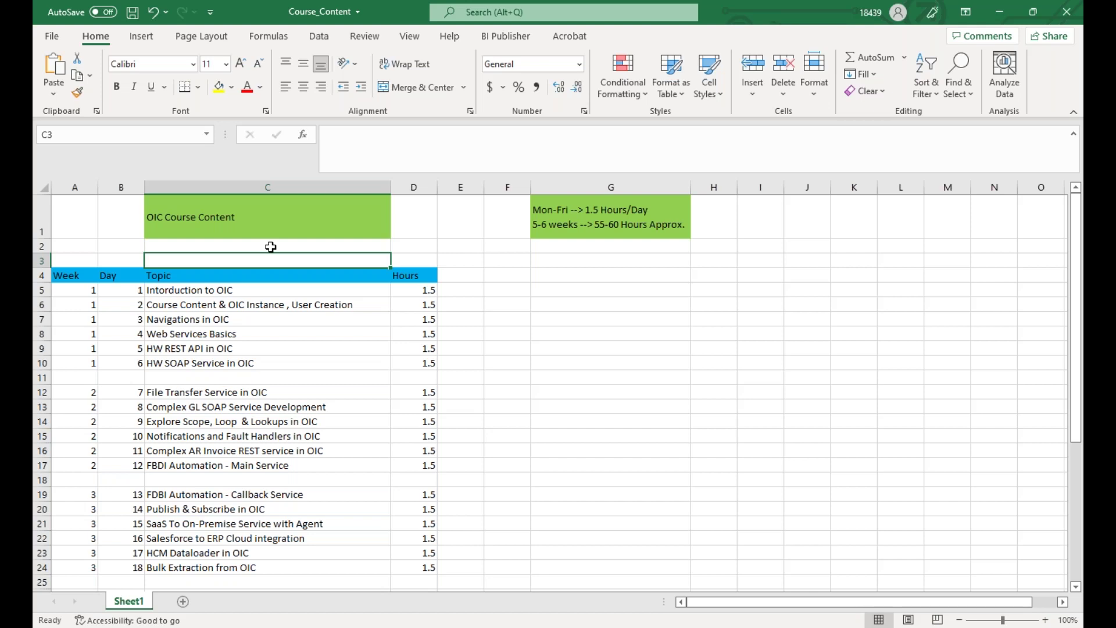
{"action": "left_click", "coordinate": [271, 247]}
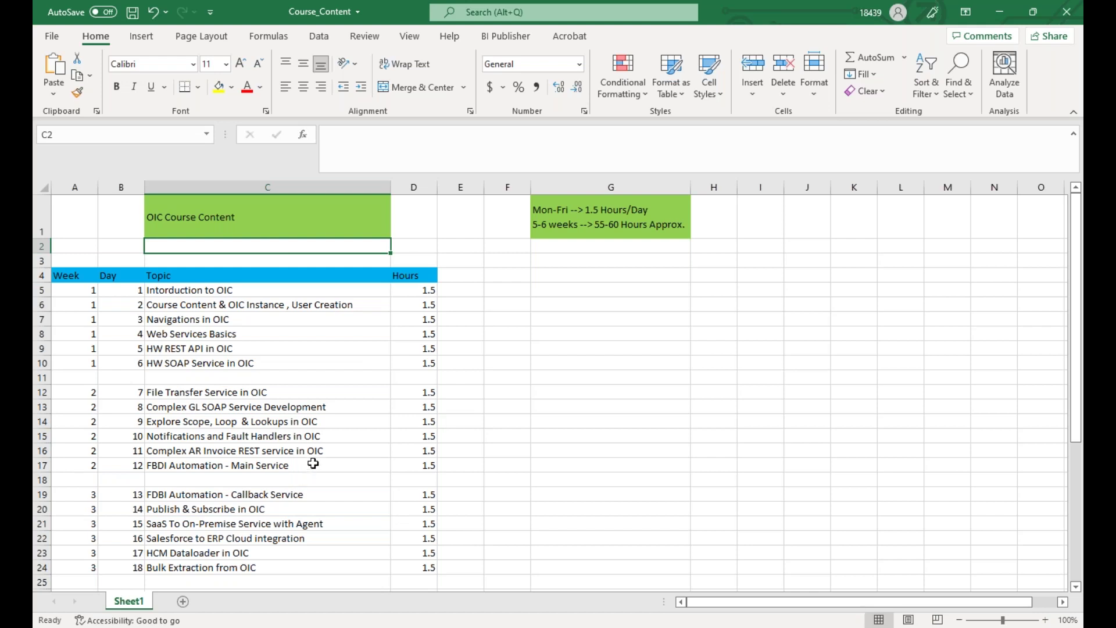
Step: Highlight the week 1 topics from Intorduction to OIC through HW SOAP Service in OIC, ending on the last one
{"action": "left_click_drag", "start_coordinate": [291, 289], "coordinate": [268, 361]}
{"action": "left_click", "coordinate": [268, 361]}
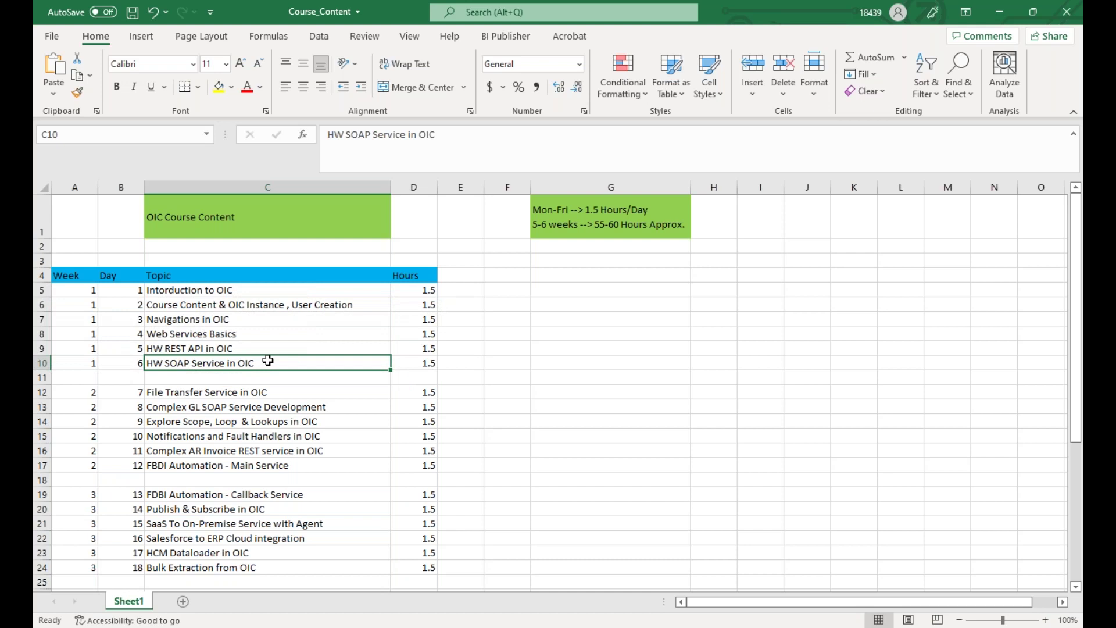